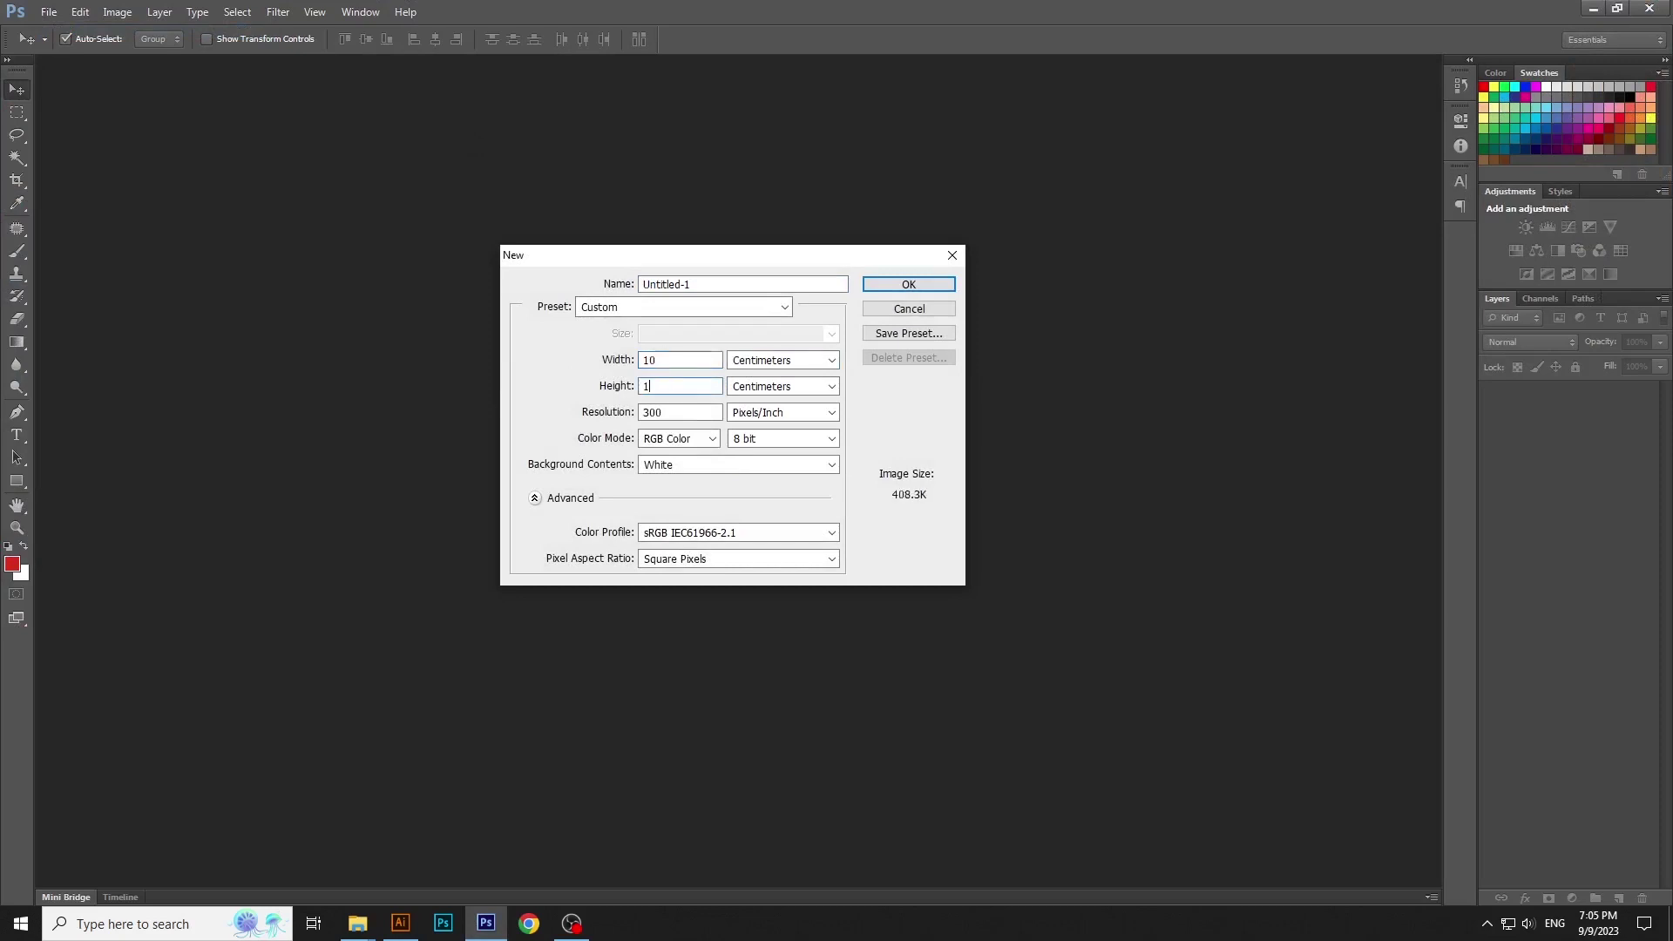
# Keep RGB Color mode and create the 10 × 10 cm, 300 ppi white document
pyautogui.click(658, 436)
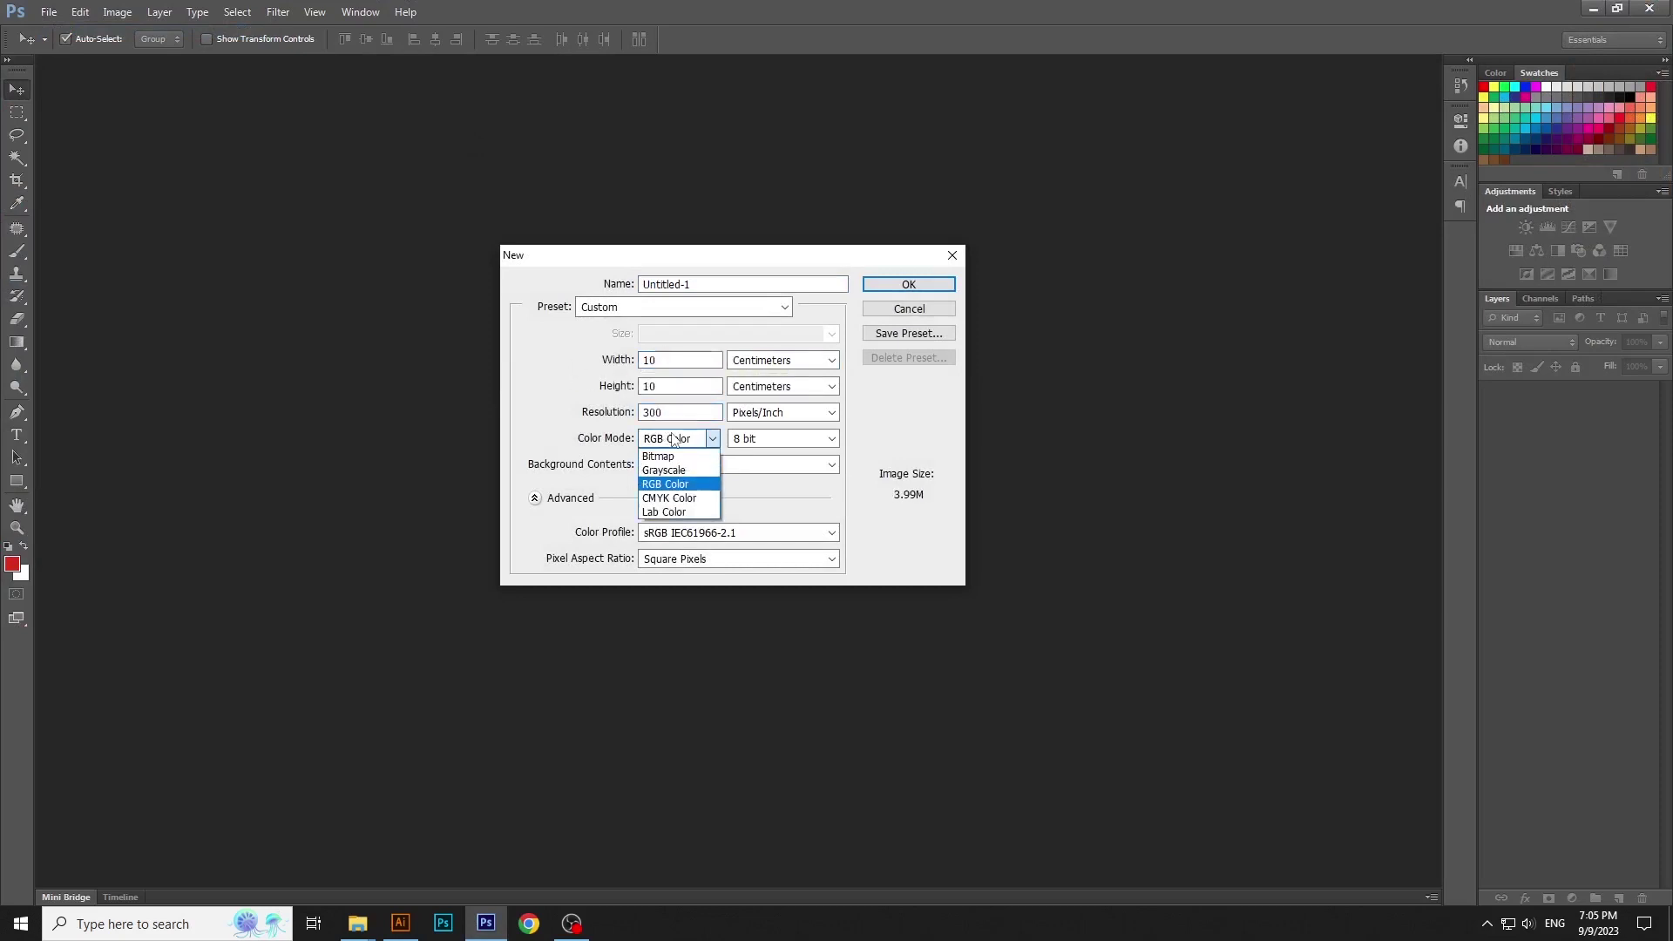
pyautogui.click(708, 443)
pyautogui.click(895, 291)
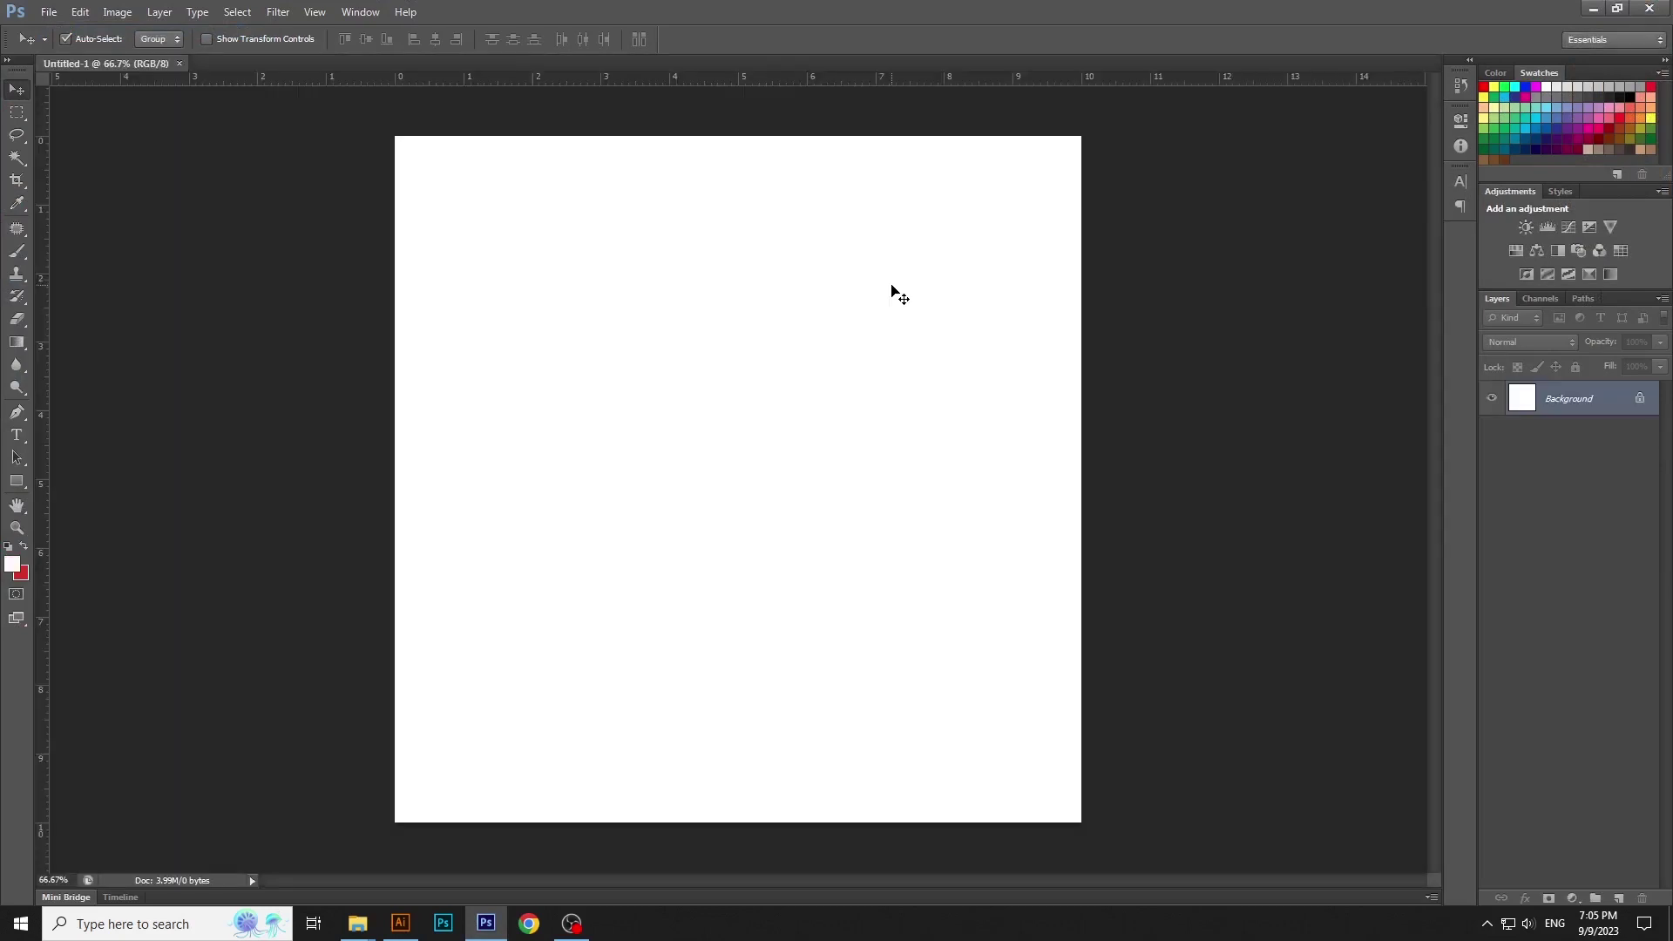
# Add a black Solid Color fill layer
pyautogui.click(1574, 898)
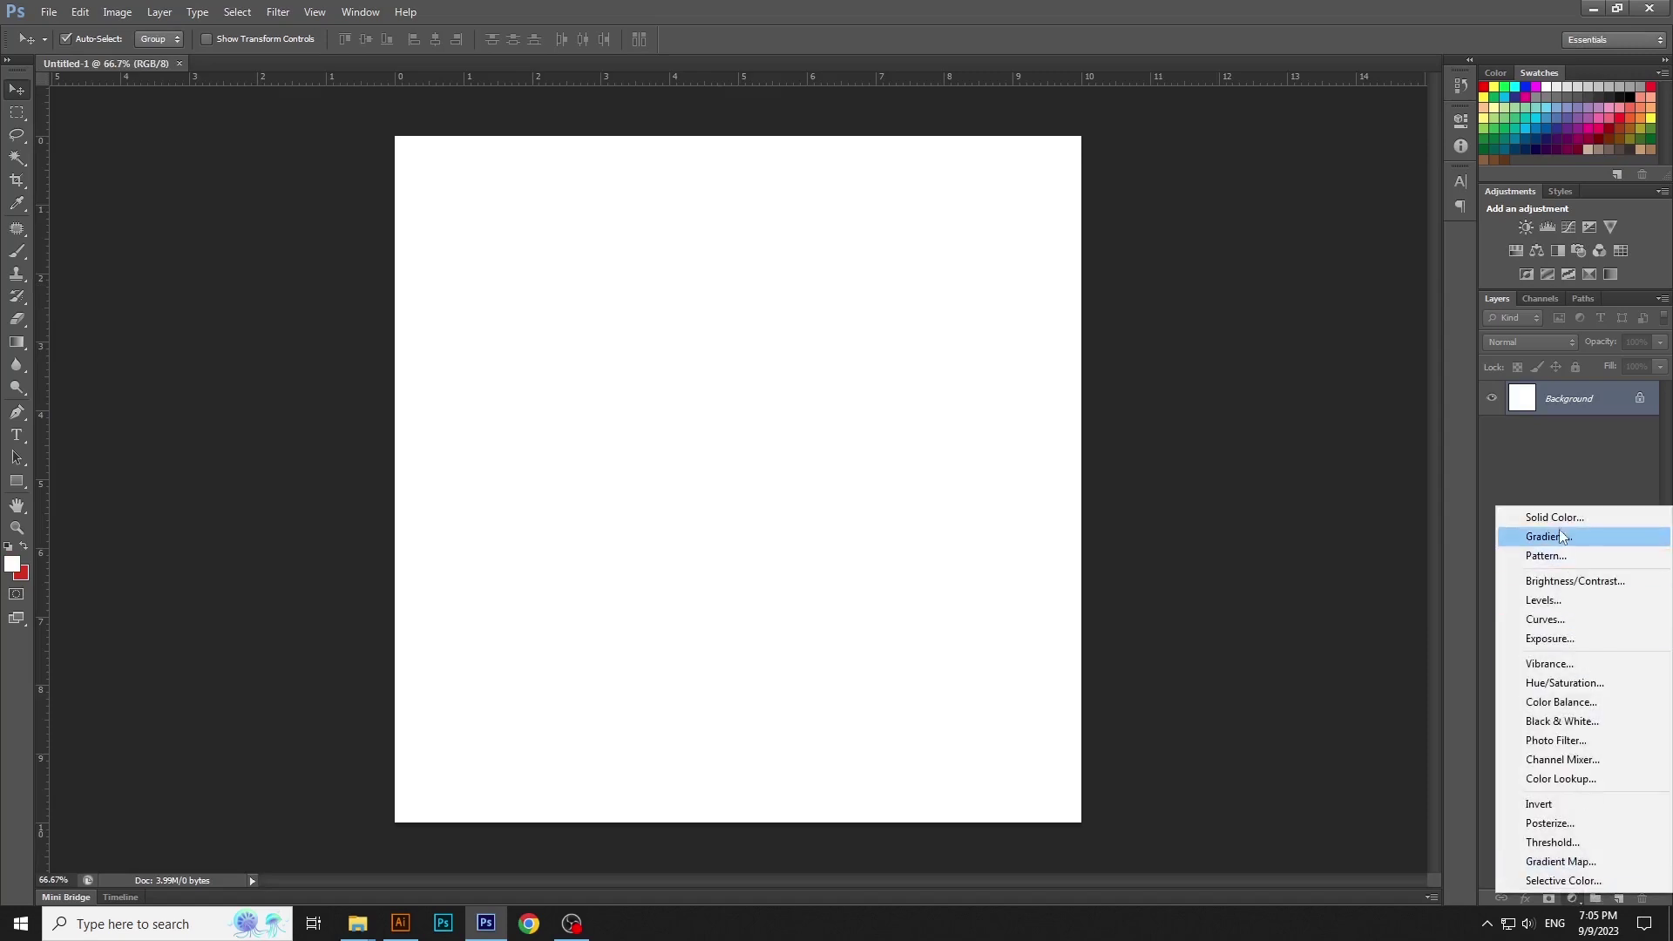
pyautogui.click(1534, 515)
pyautogui.moveTo(1276, 475); pyautogui.dragTo(1275, 509)
pyautogui.press('Return')
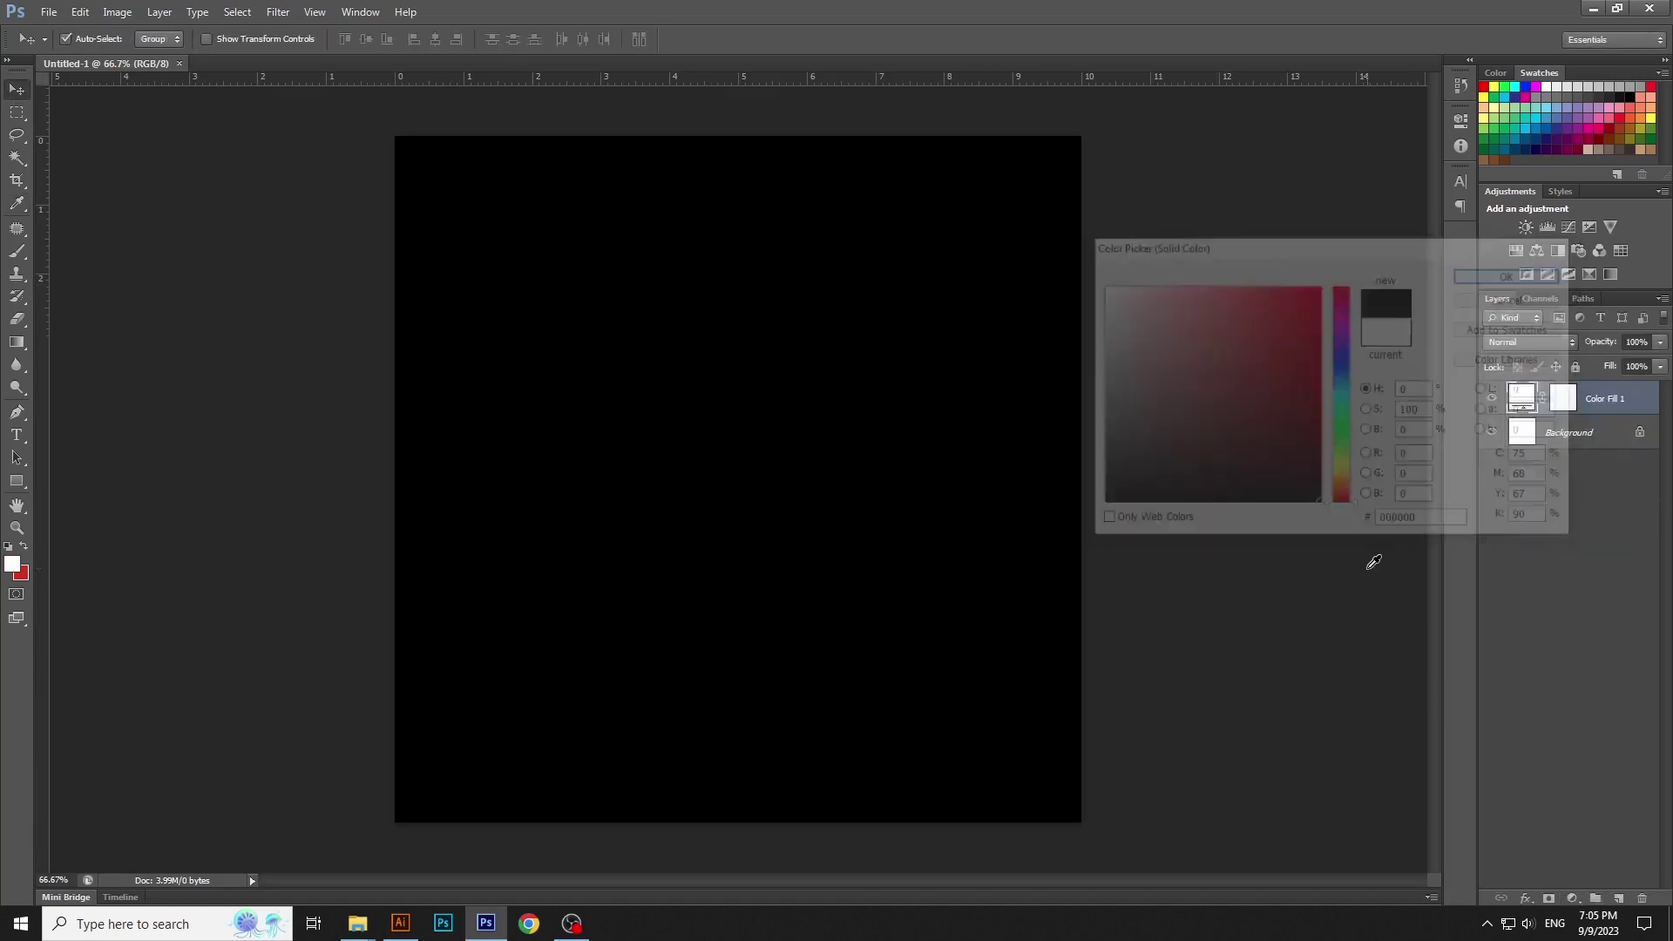
# Place the wood texture, rotate it so the planks run horizontally, and stretch it over the canvas
pyautogui.moveTo(358, 923)
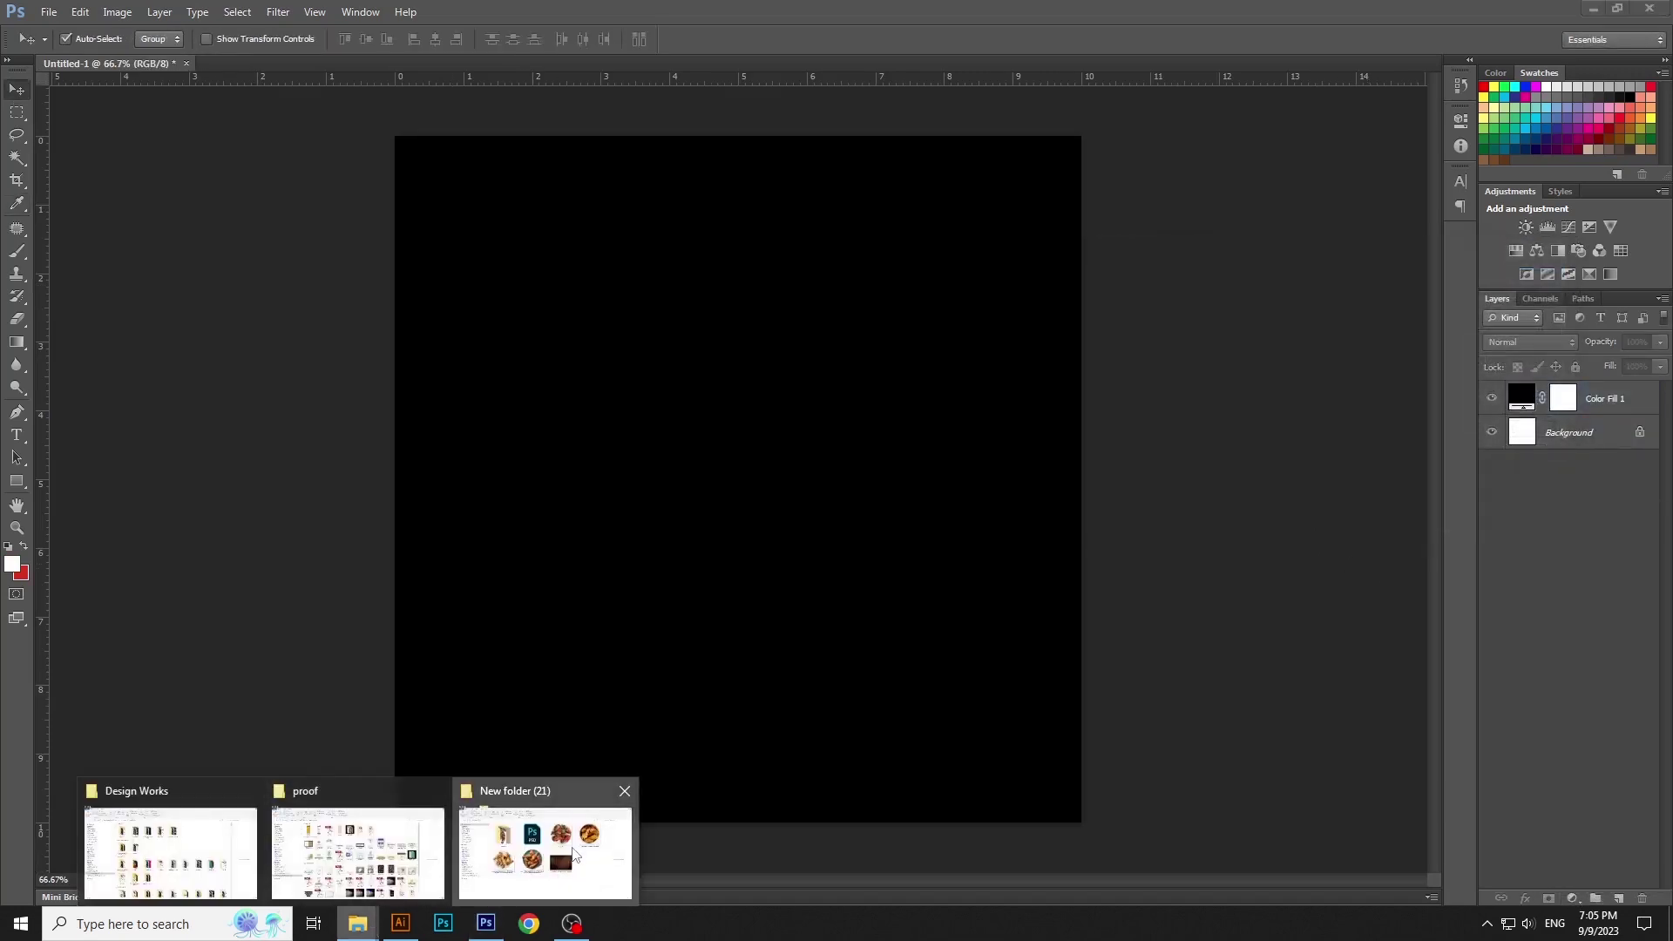
pyautogui.click(545, 837)
pyautogui.moveTo(1035, 605); pyautogui.dragTo(858, 356)
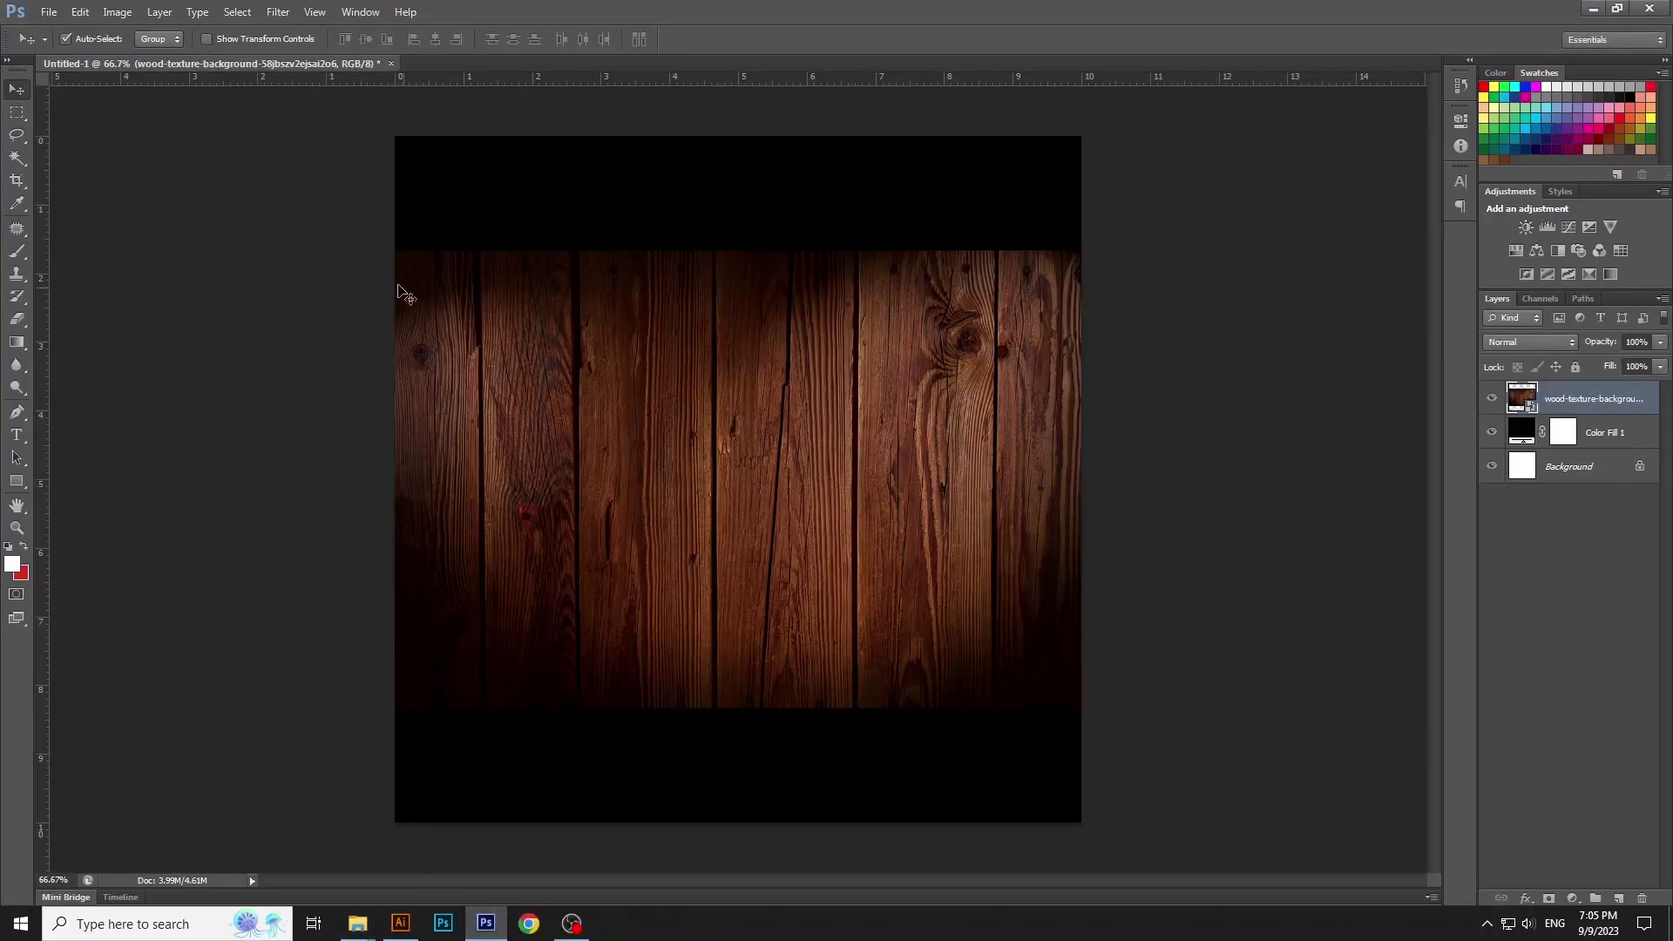
pyautogui.moveTo(405, 297); pyautogui.dragTo(498, 778)
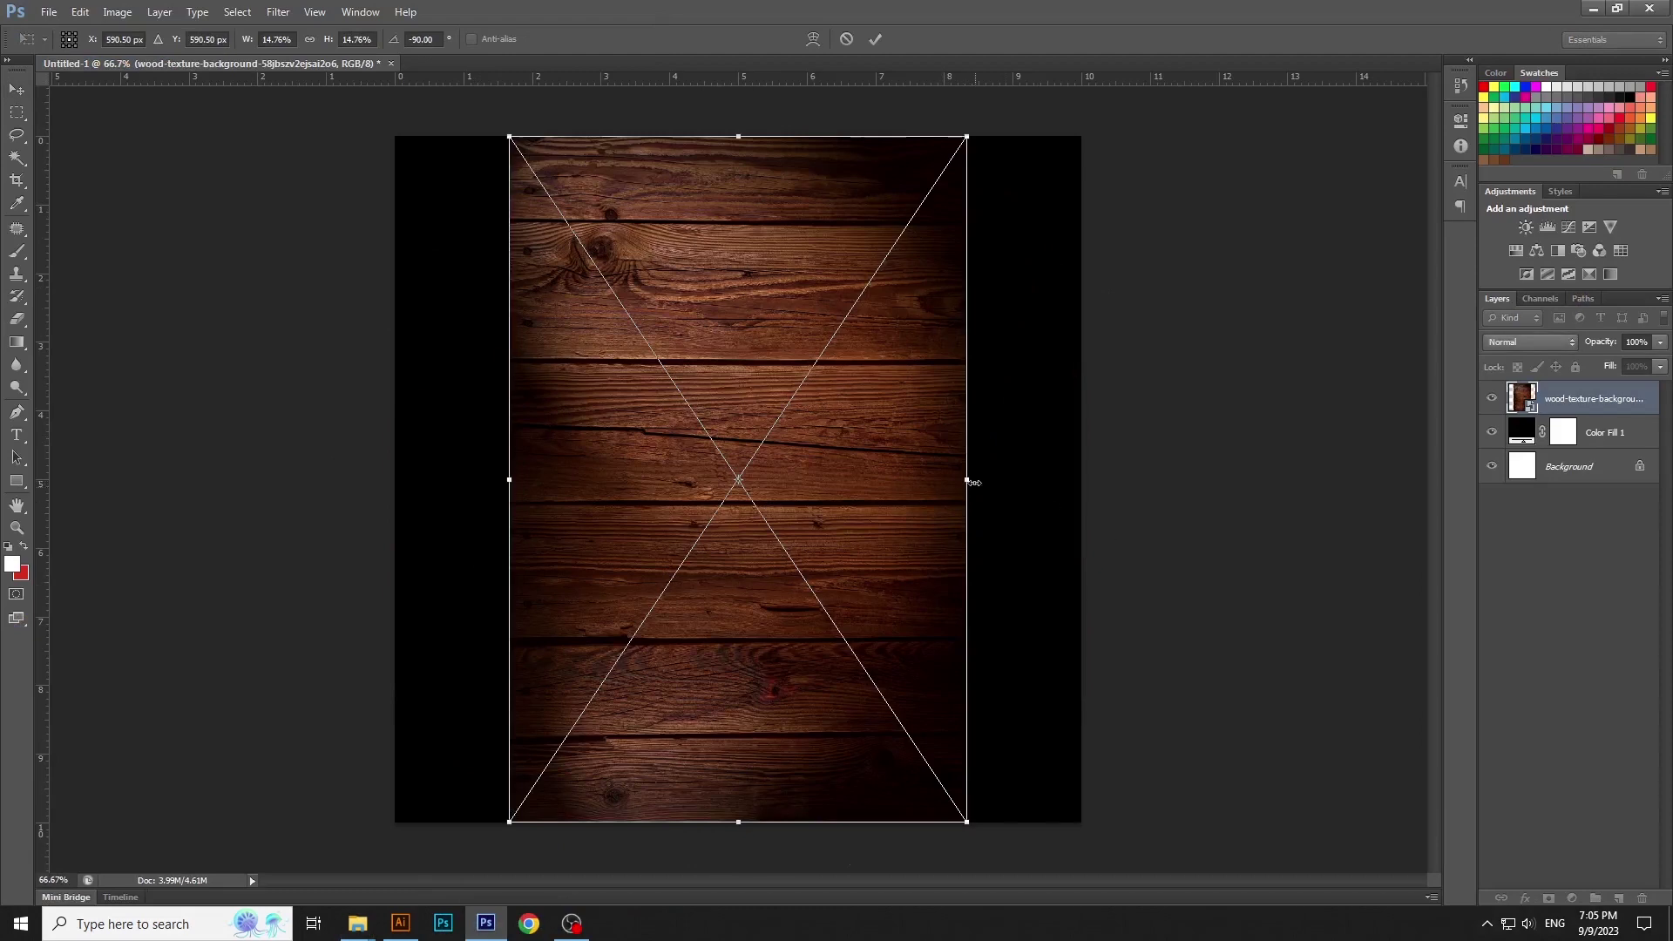
pyautogui.moveTo(974, 482); pyautogui.dragTo(1086, 479)
pyautogui.moveTo(1083, 823); pyautogui.dragTo(1090, 830)
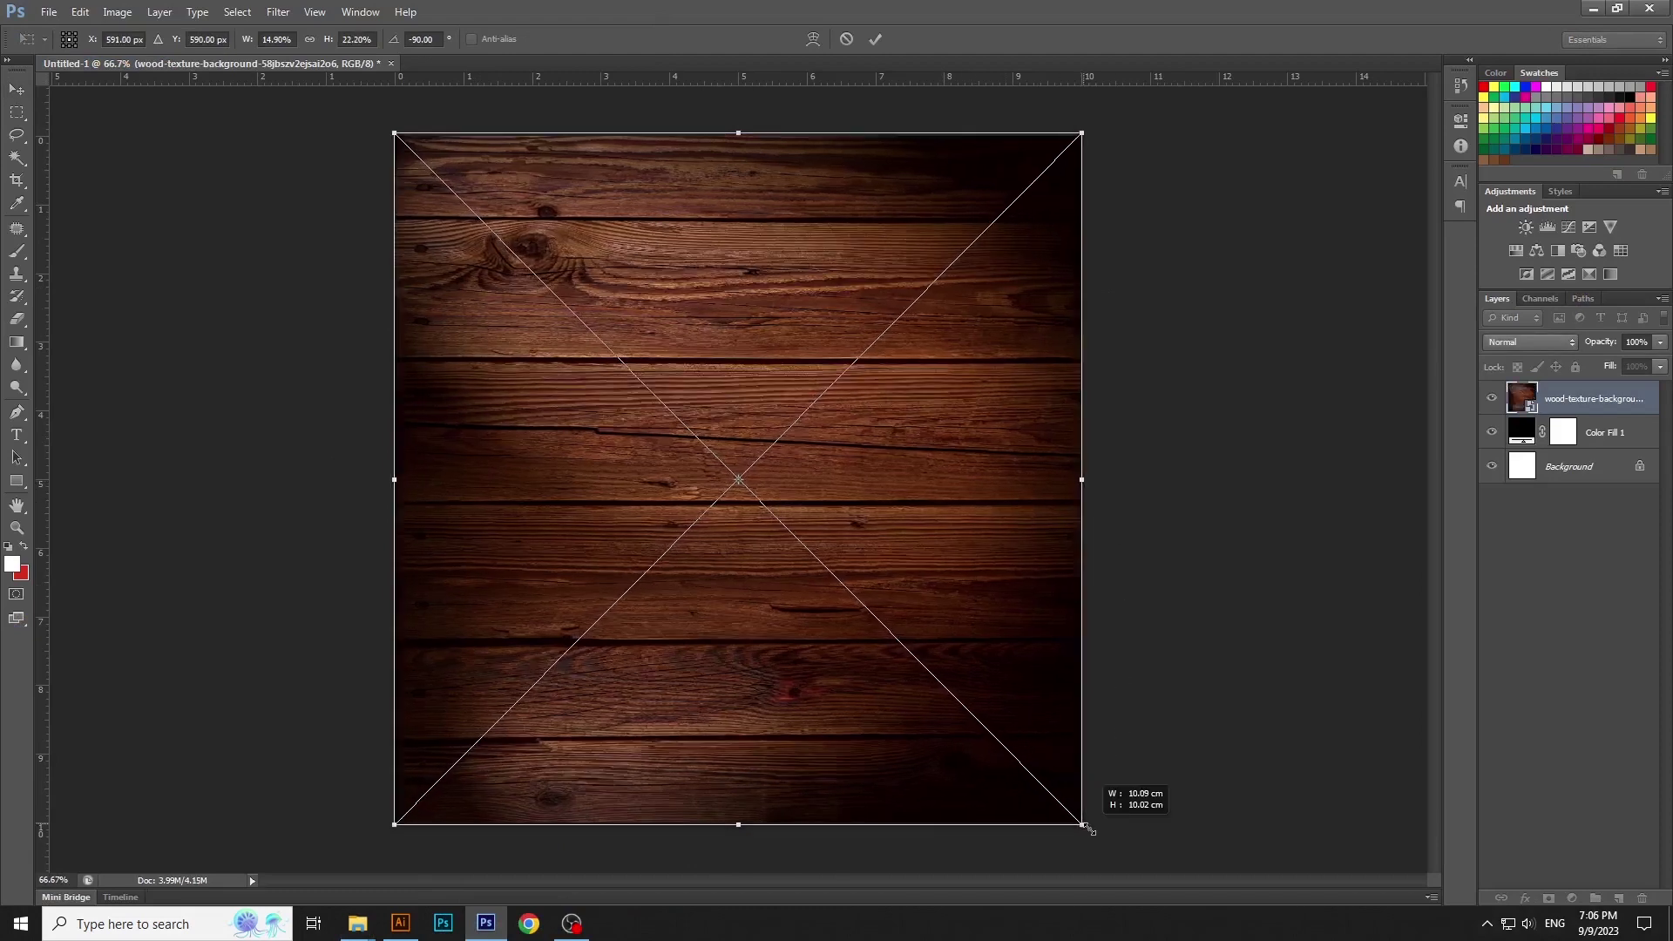
pyautogui.press('Return')
# Add a Black & White adjustment to grey the wood and lock the three background layers
pyautogui.click(1574, 898)
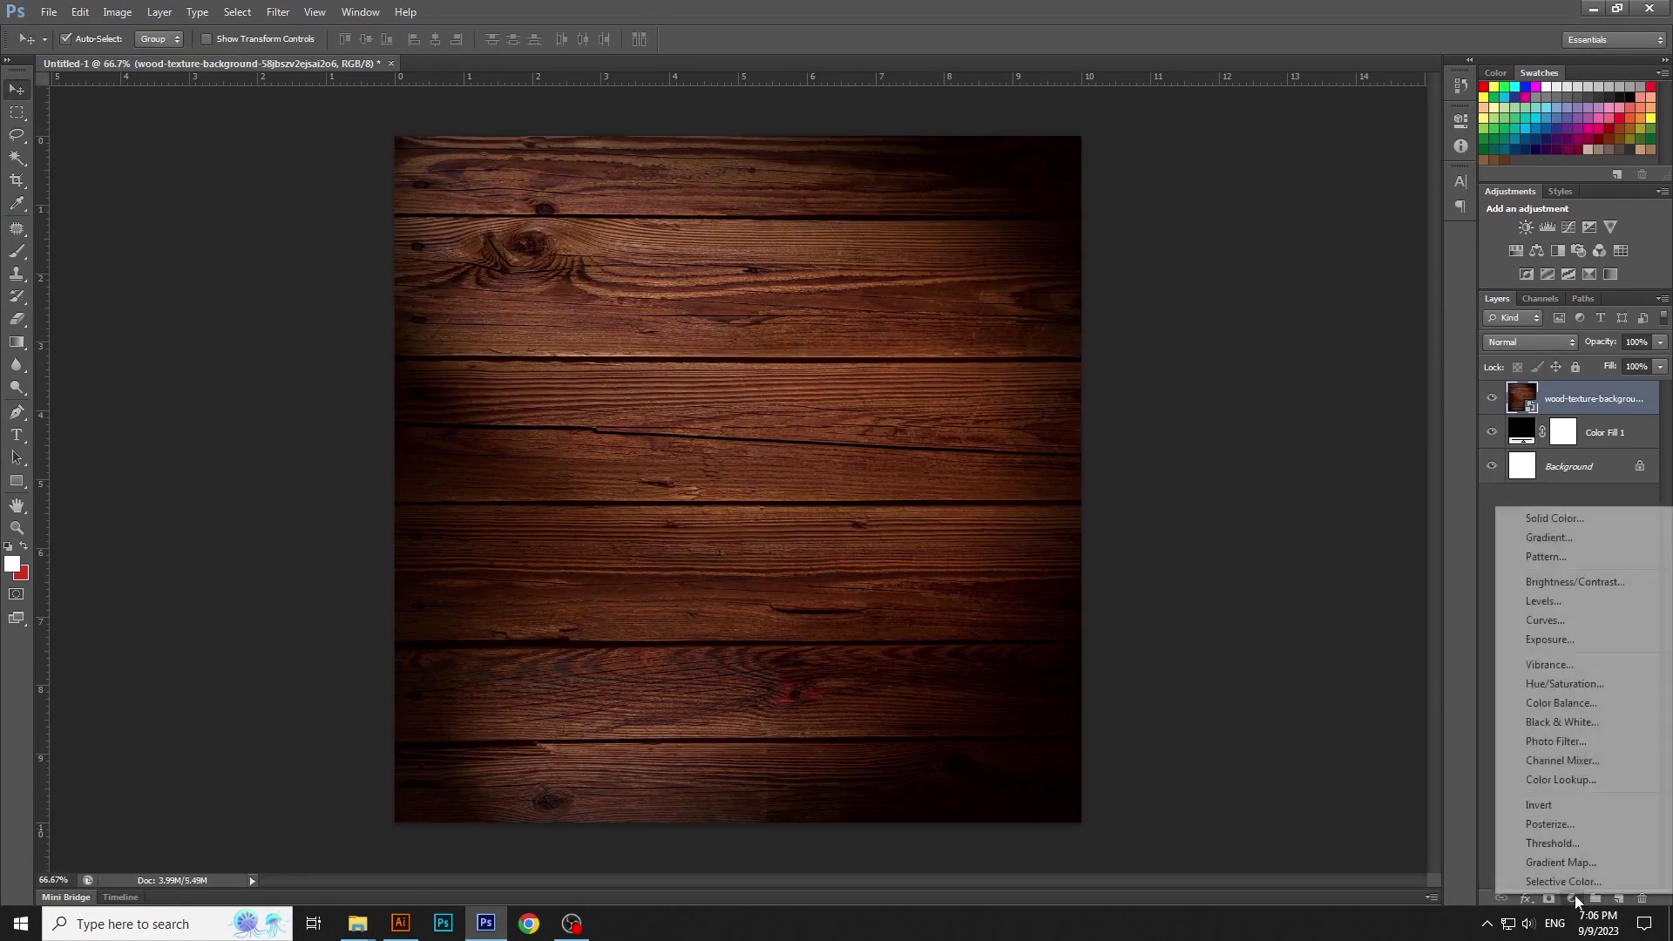
pyautogui.click(1569, 723)
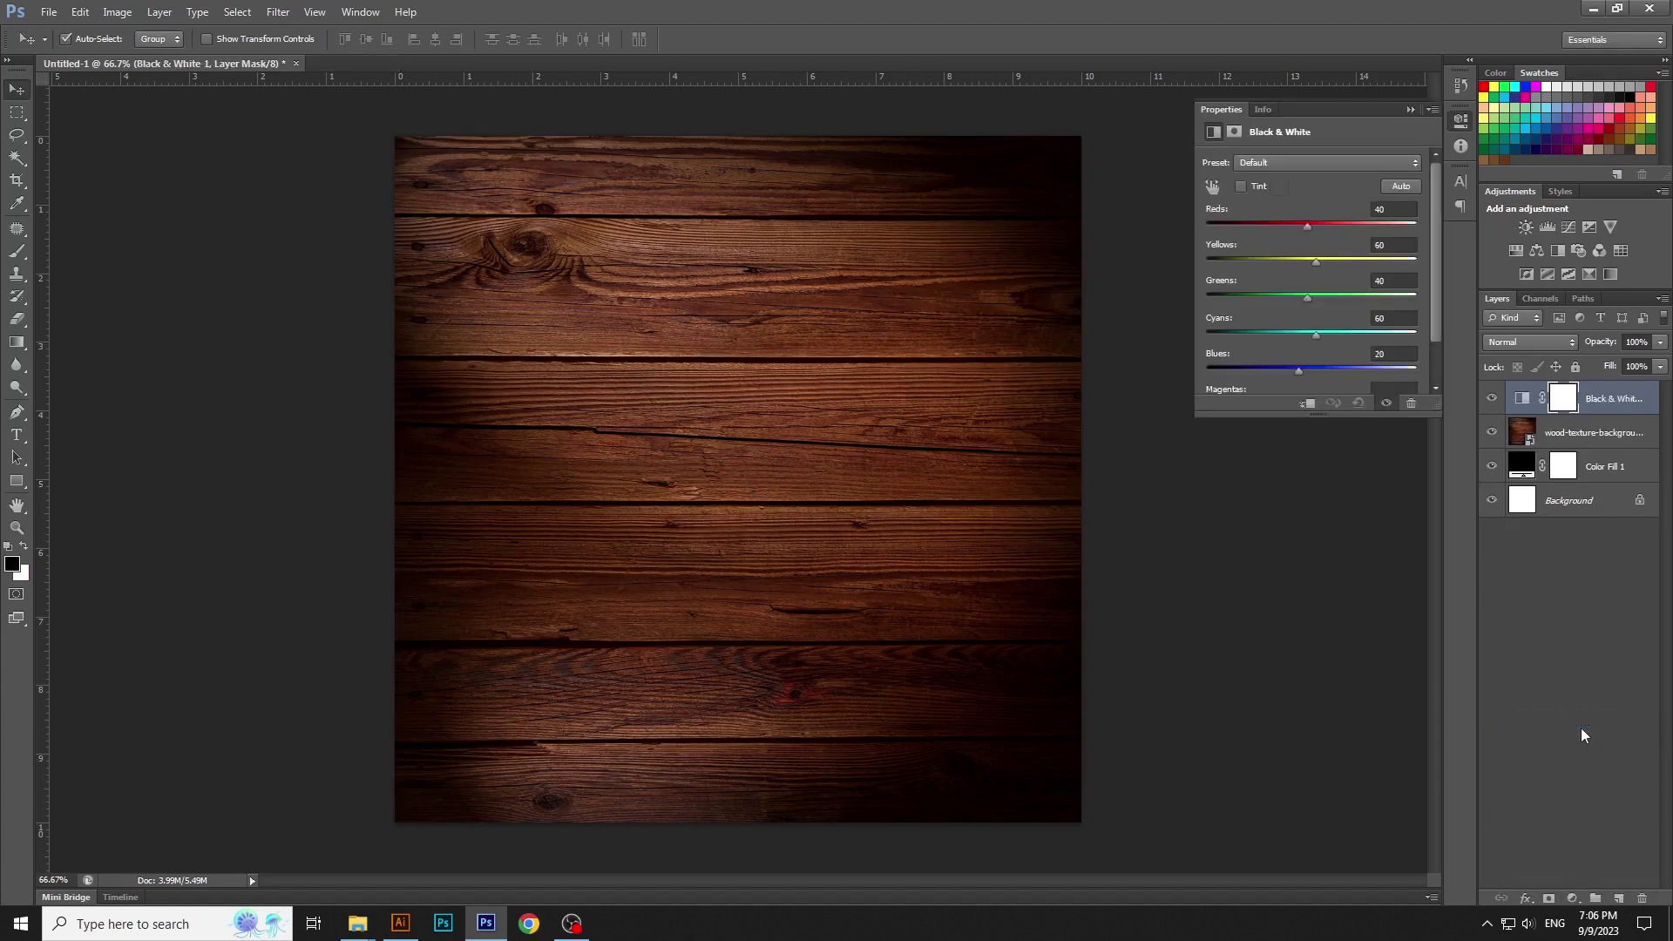
pyautogui.click(1460, 125)
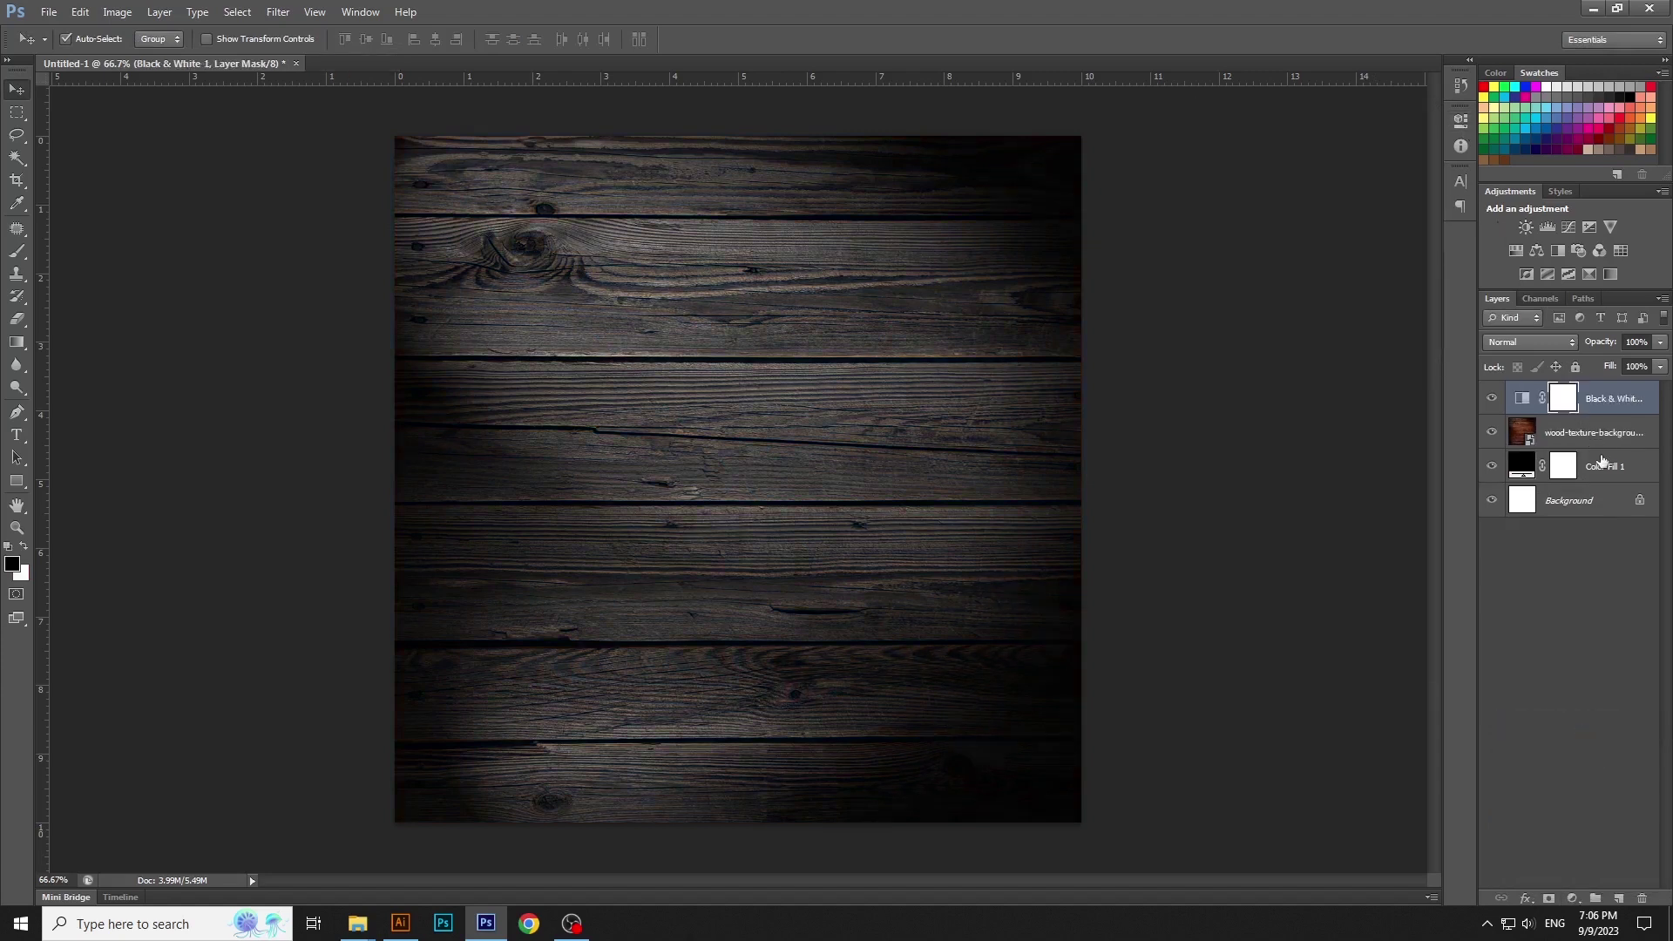
pyautogui.keyDown('shift'); pyautogui.click(1602, 466); pyautogui.keyUp('shift')
pyautogui.click(1576, 367)
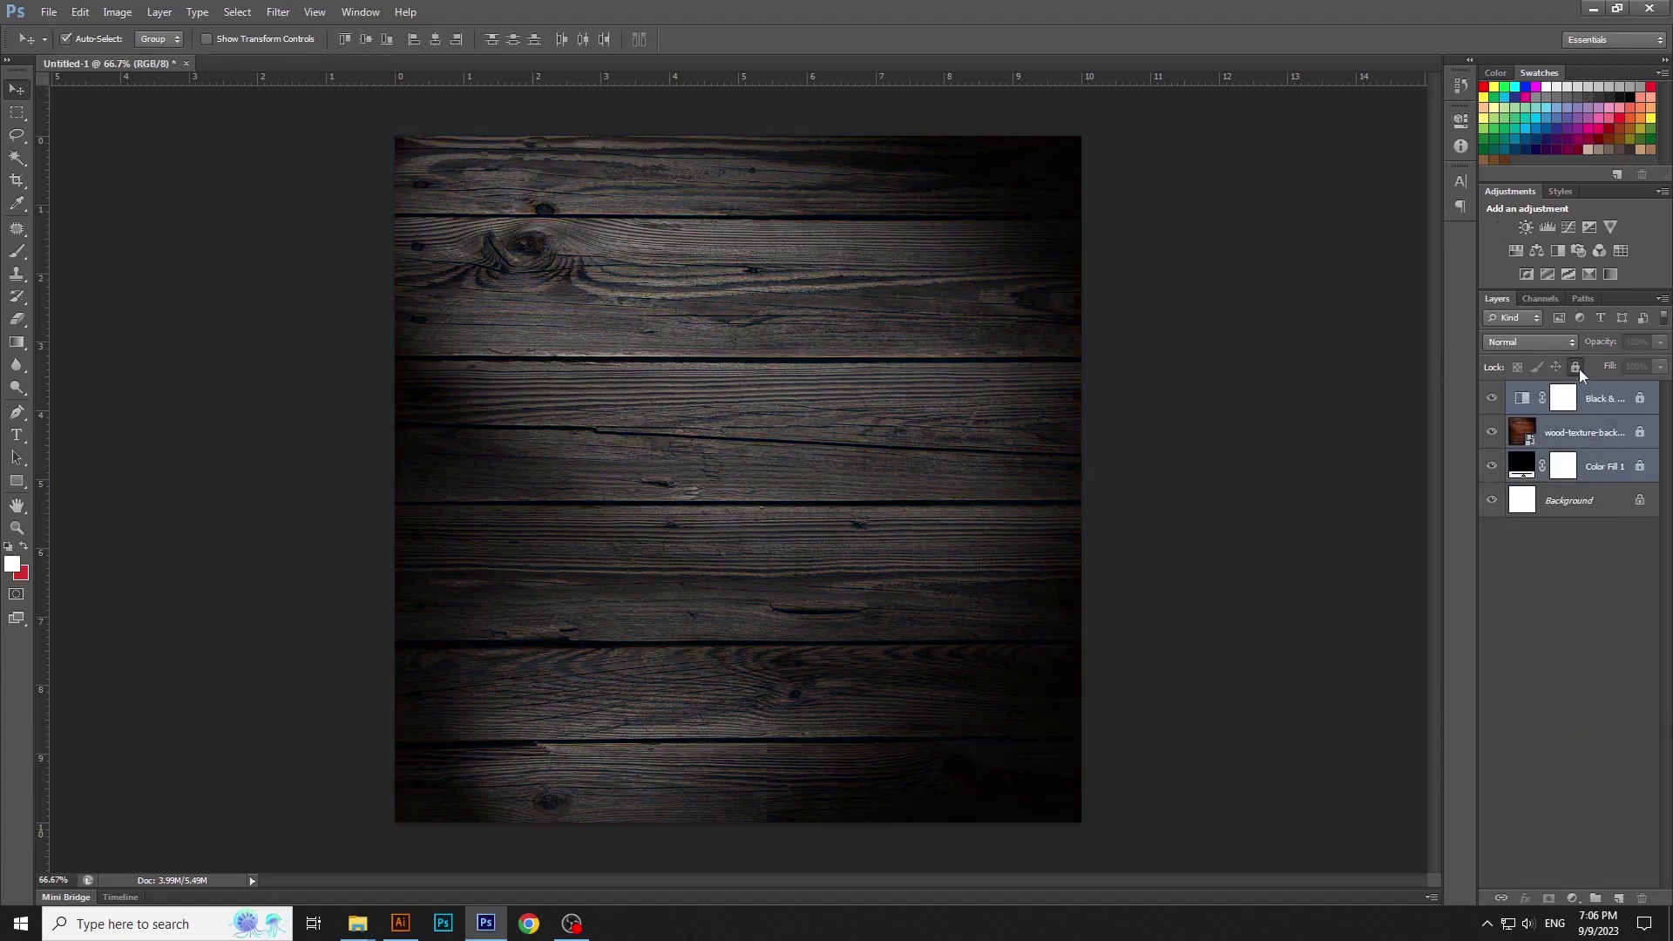
pyautogui.click(1290, 507)
pyautogui.click(17, 436)
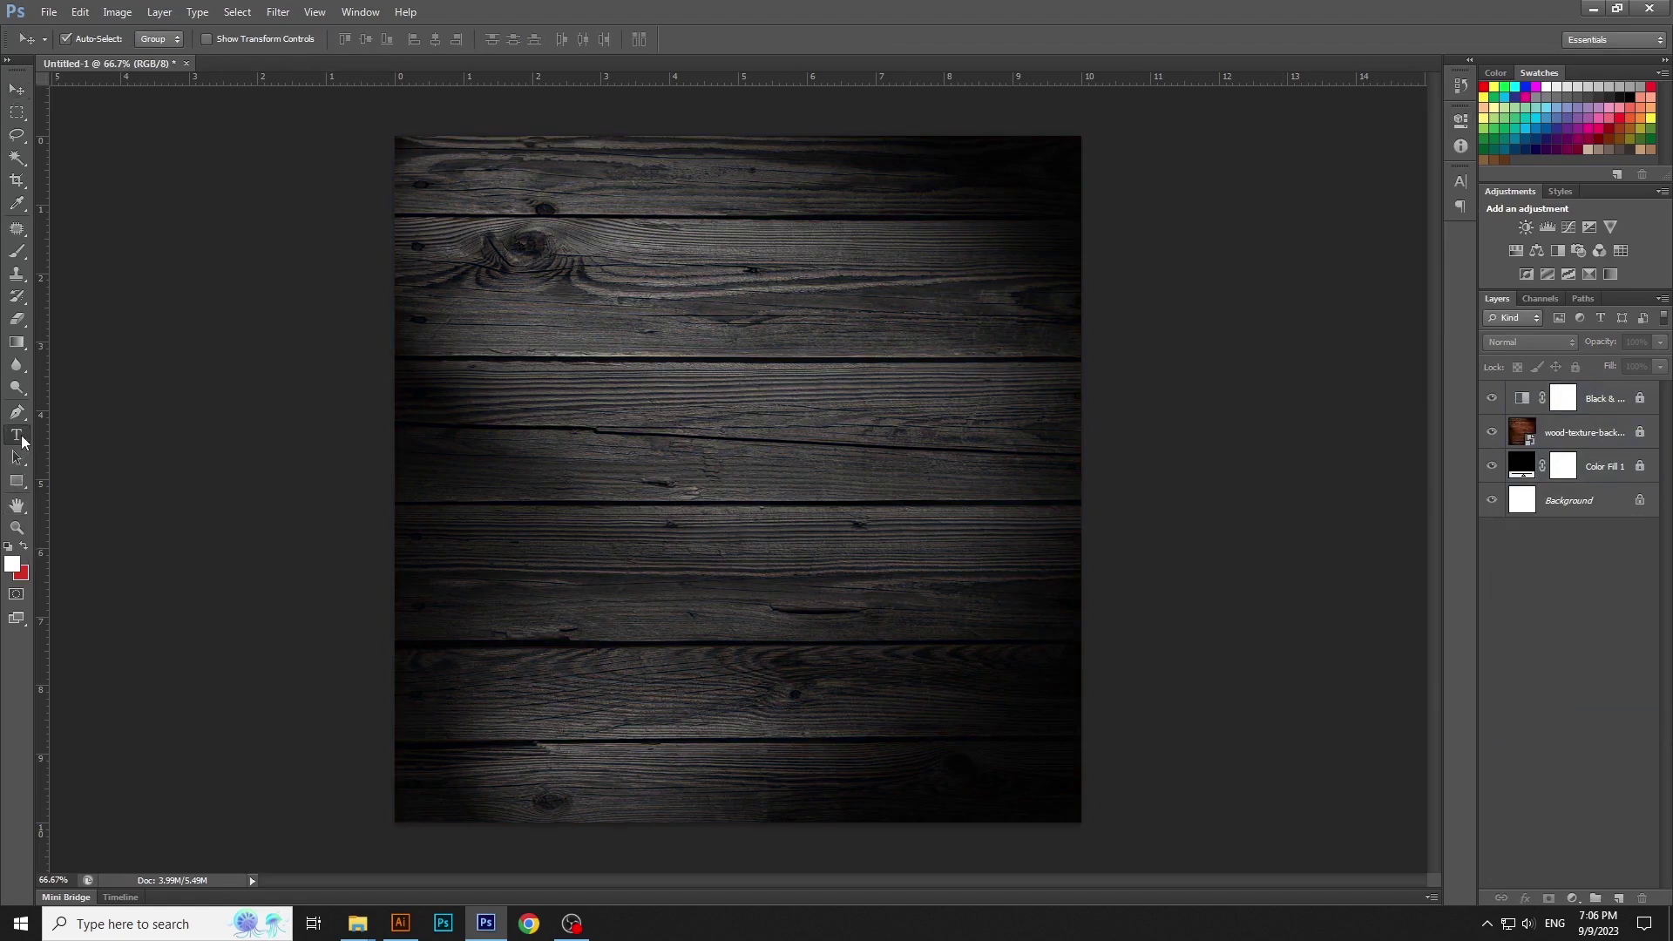
# Type CHICKEN near the canvas centre in the Heaters font
pyautogui.click(631, 444)
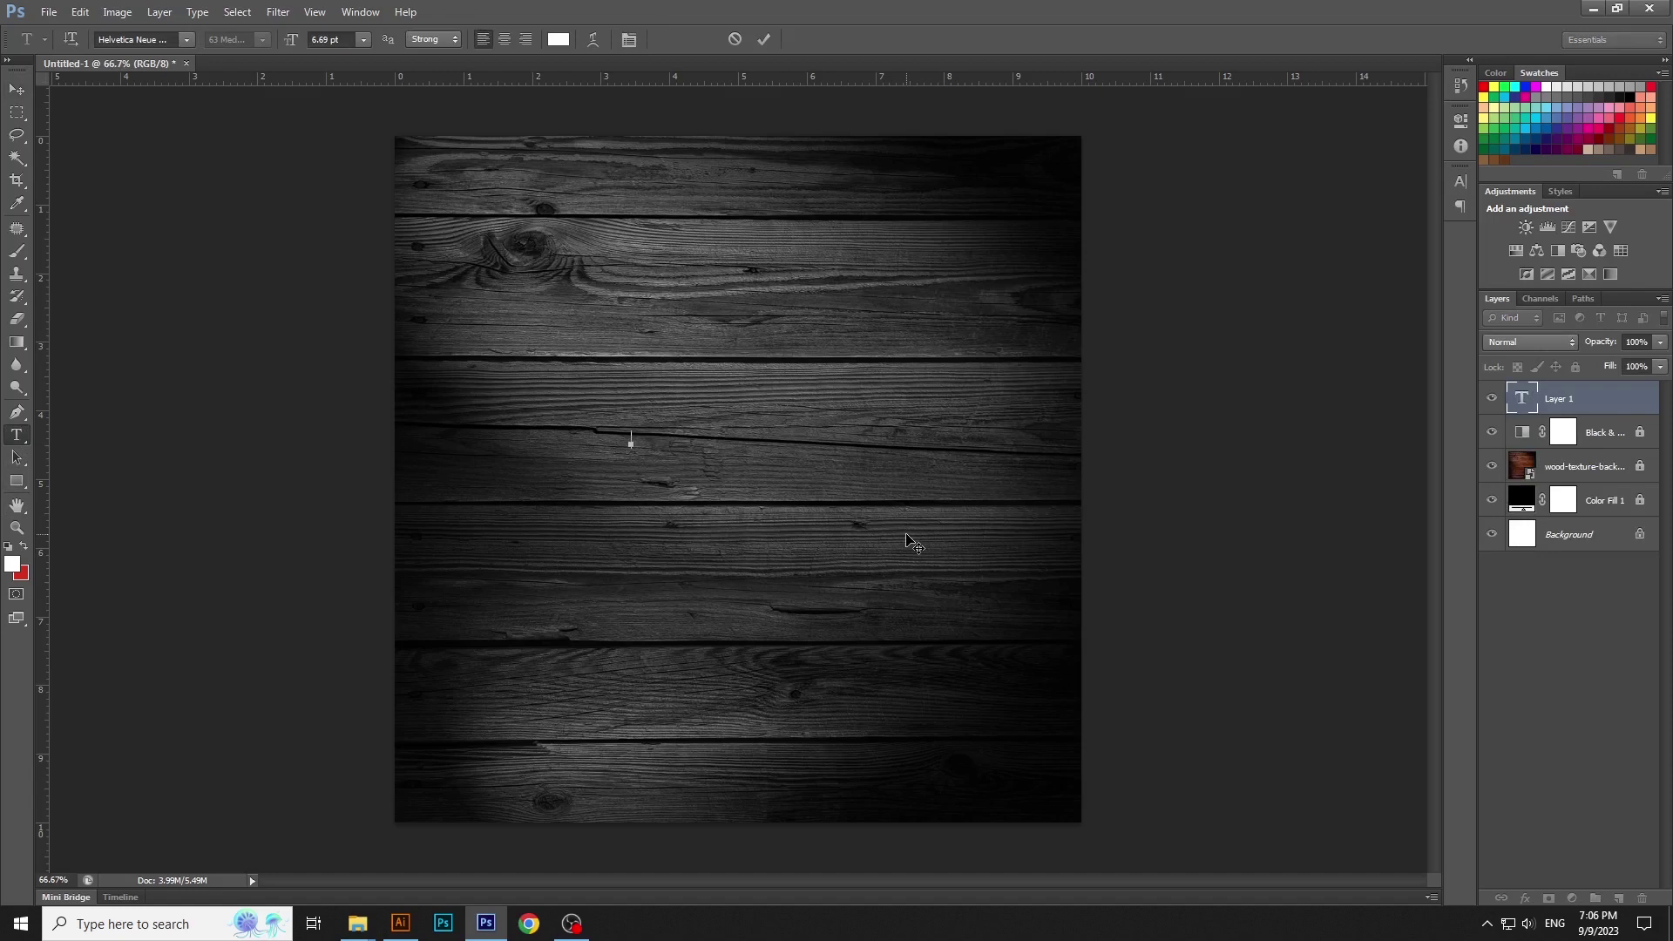
pyautogui.hotkey('ctrl', 'a')
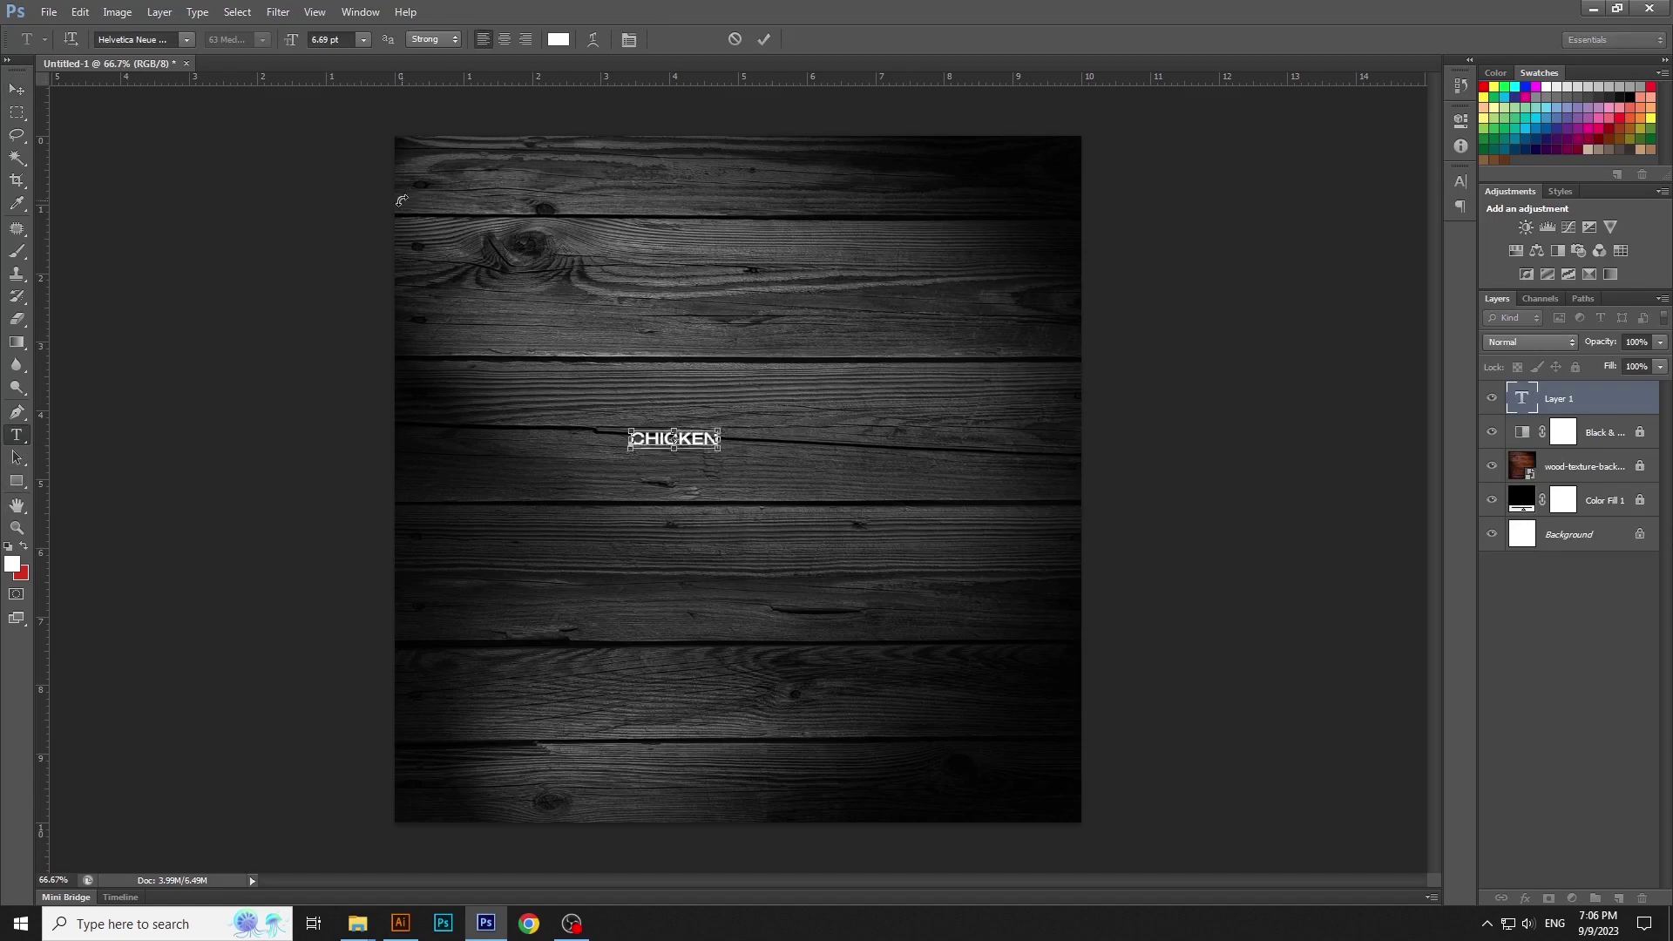
pyautogui.click(135, 39)
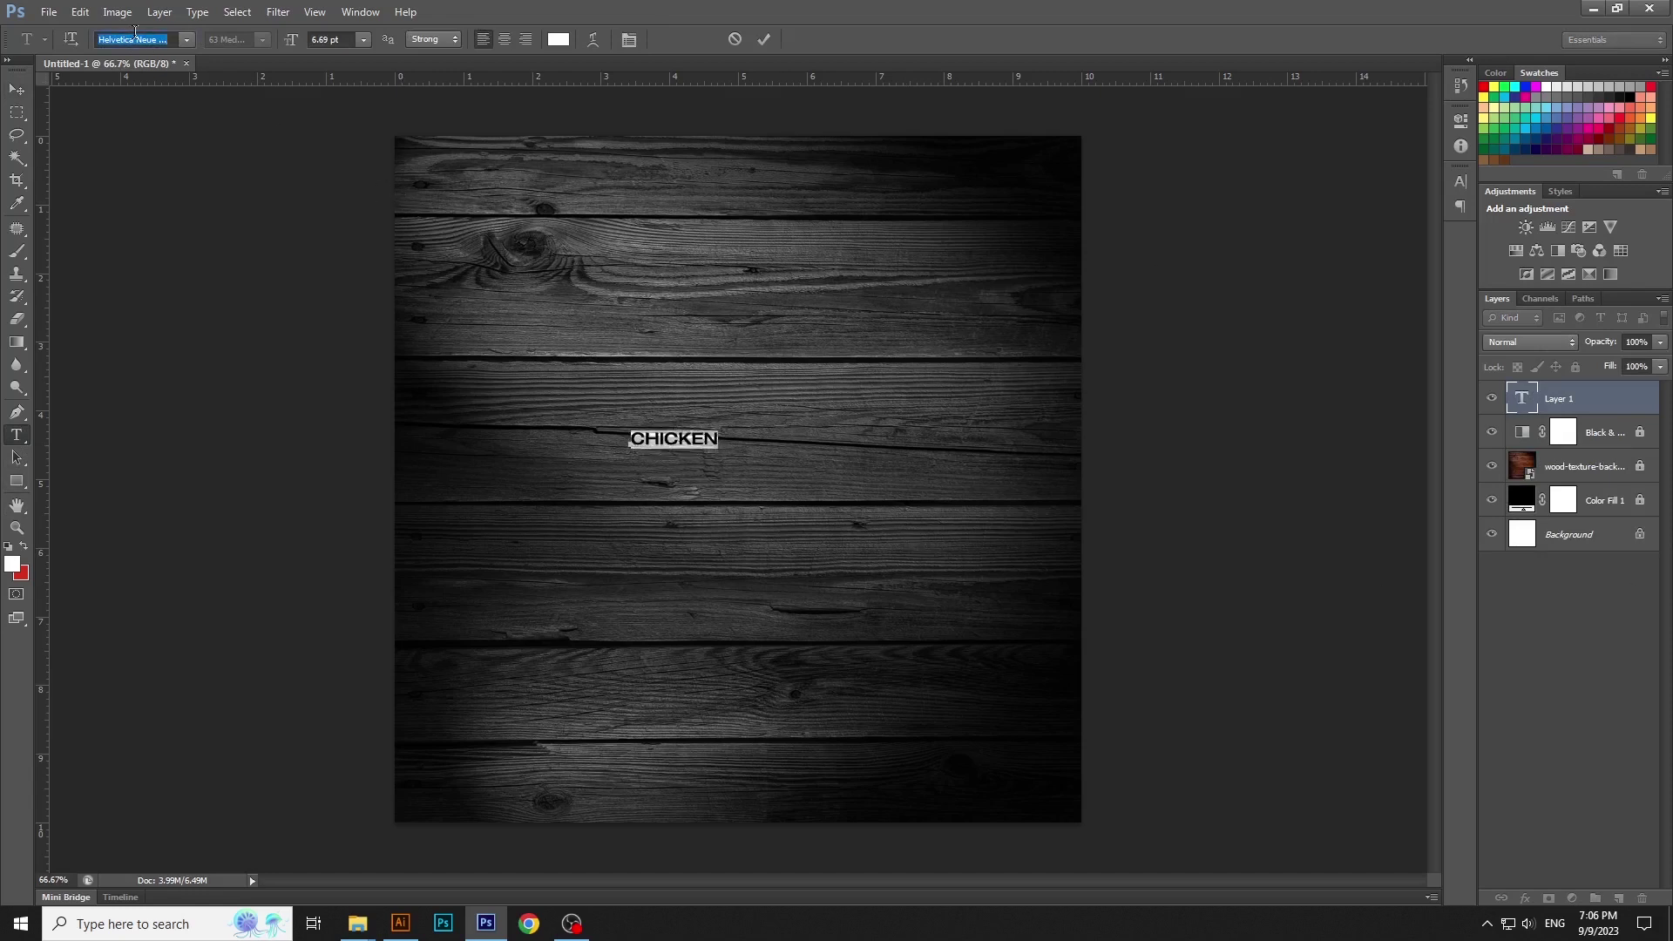
pyautogui.write('Heaters')
pyautogui.press('Return')
pyautogui.hotkey('ctrl', 'Return')
# Enlarge the CHICKEN text with Free Transform and position it across the canvas
pyautogui.hotkey('ctrl', 't')
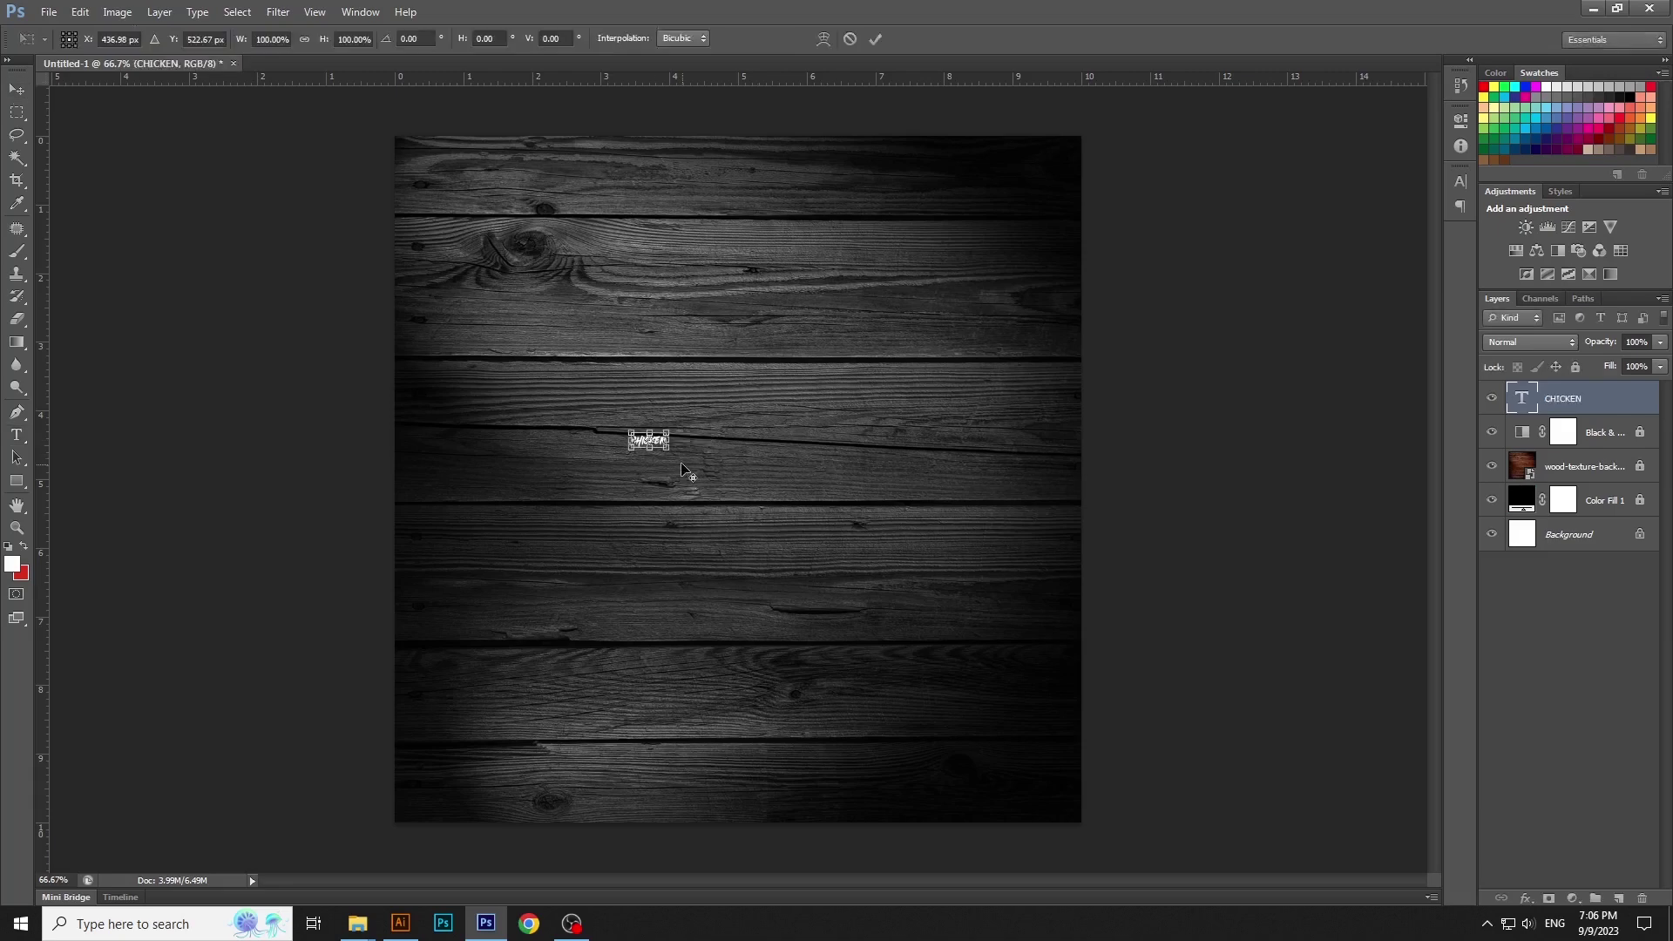
pyautogui.moveTo(668, 448); pyautogui.dragTo(1090, 631)
pyautogui.moveTo(949, 558); pyautogui.dragTo(1024, 579)
pyautogui.moveTo(1166, 660); pyautogui.dragTo(1049, 598)
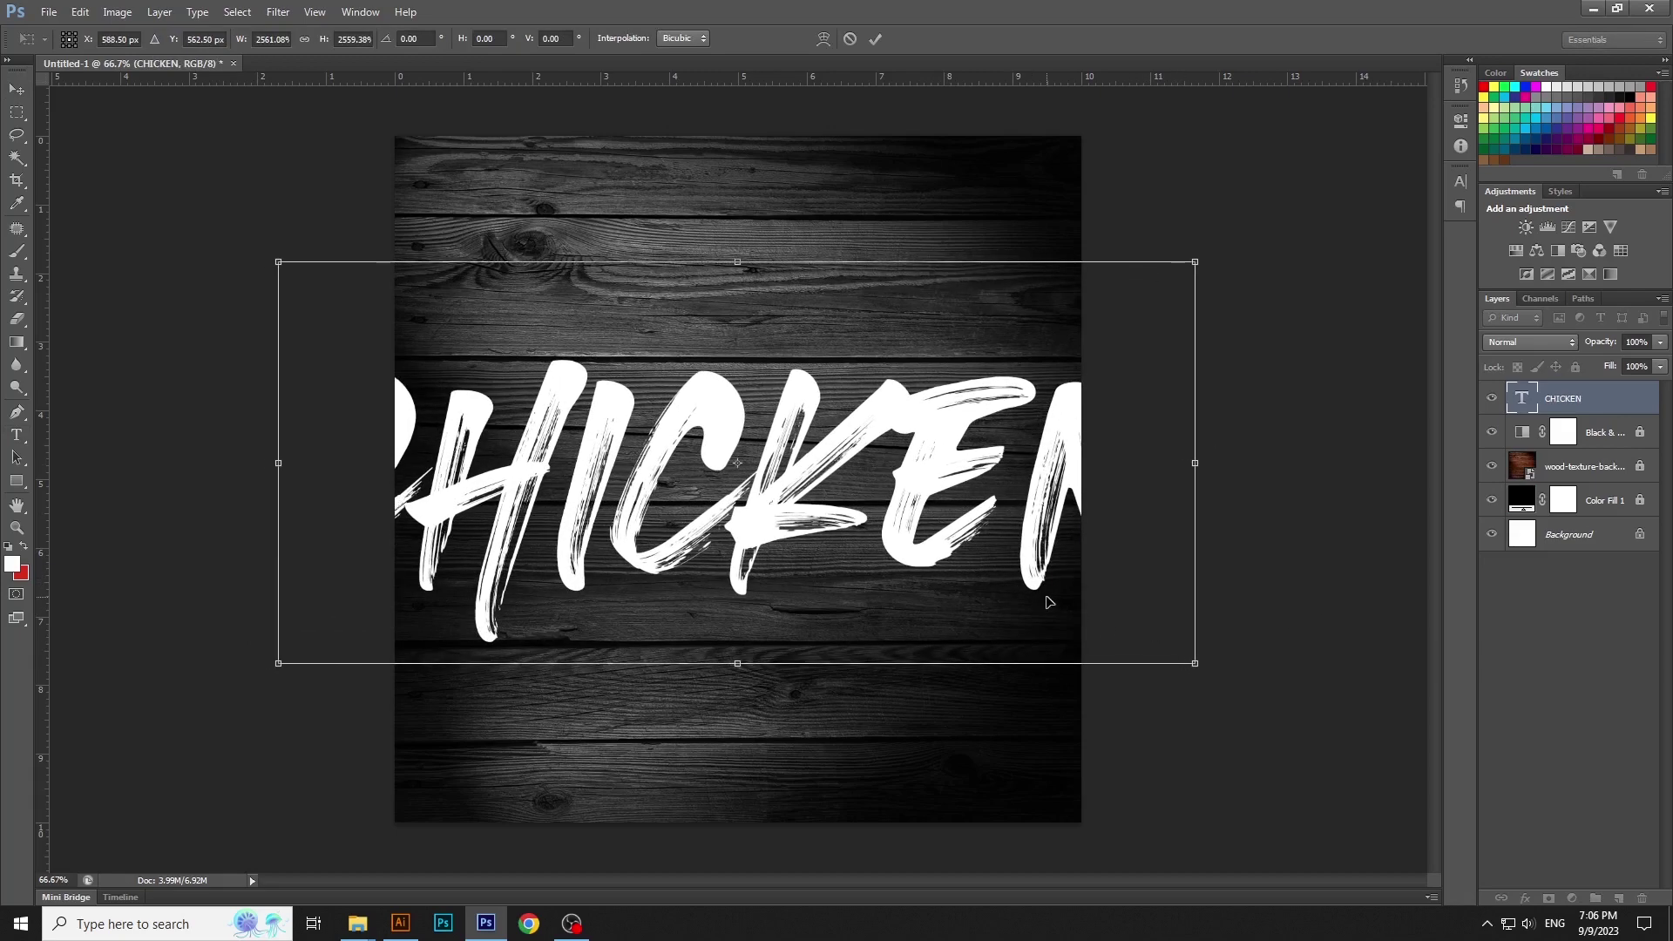
pyautogui.press('Return')
pyautogui.moveTo(941, 476); pyautogui.dragTo(949, 476)
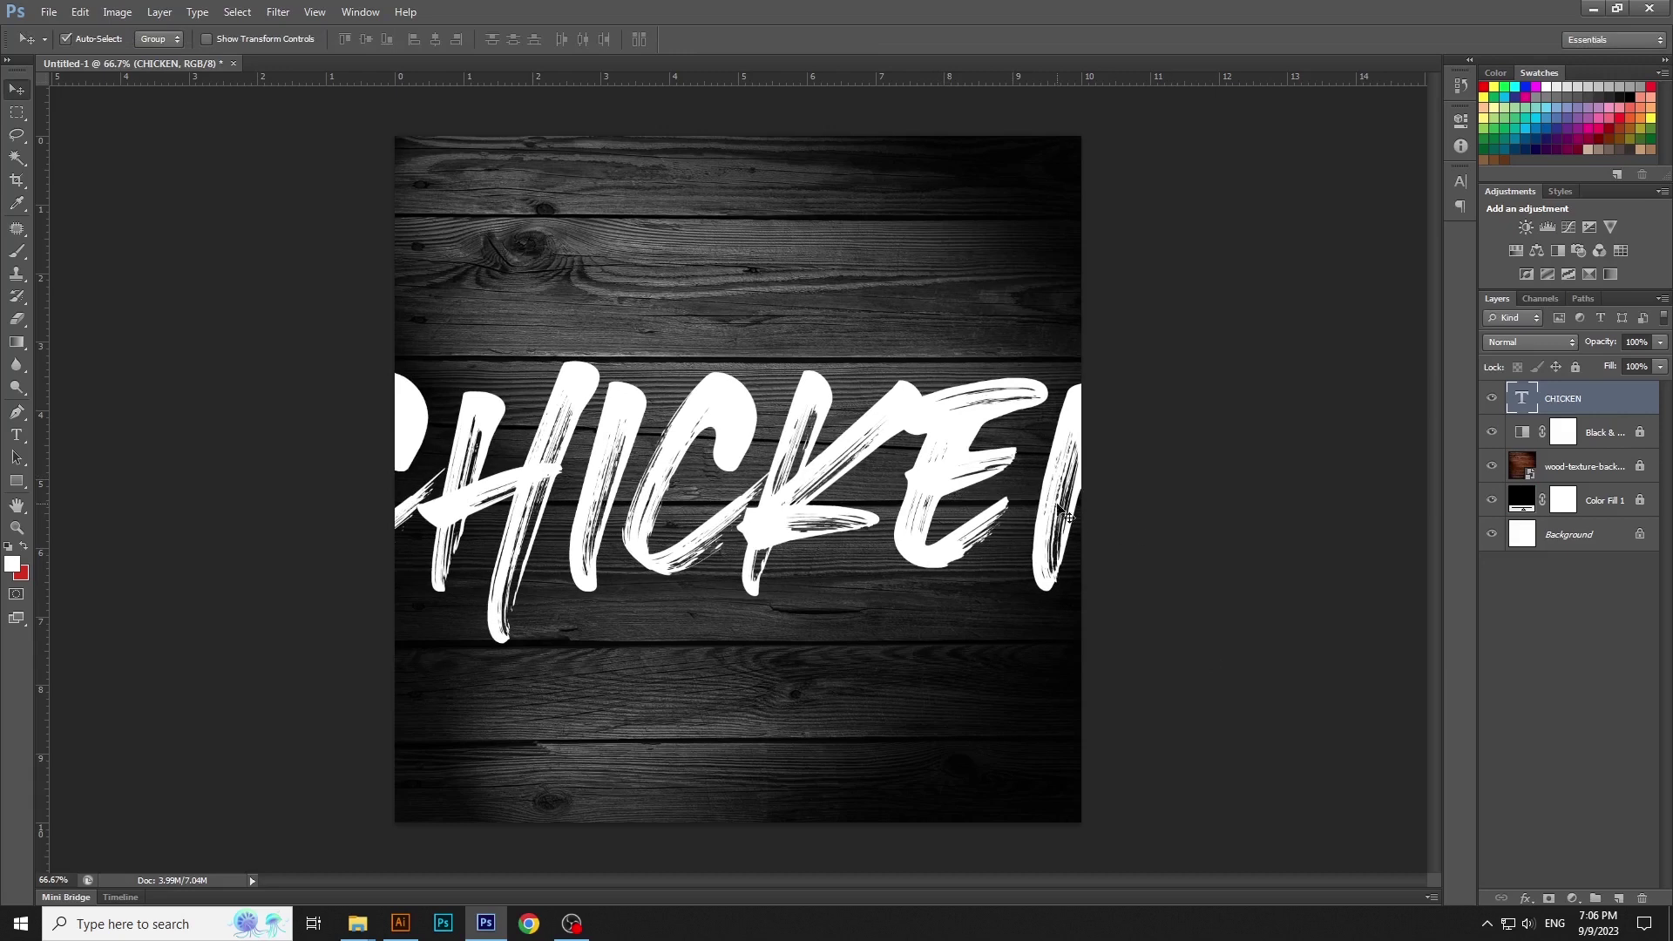
# Set the CHICKEN layer to Difference blending and centre it horizontally and vertically on the canvas
pyautogui.click(1521, 342)
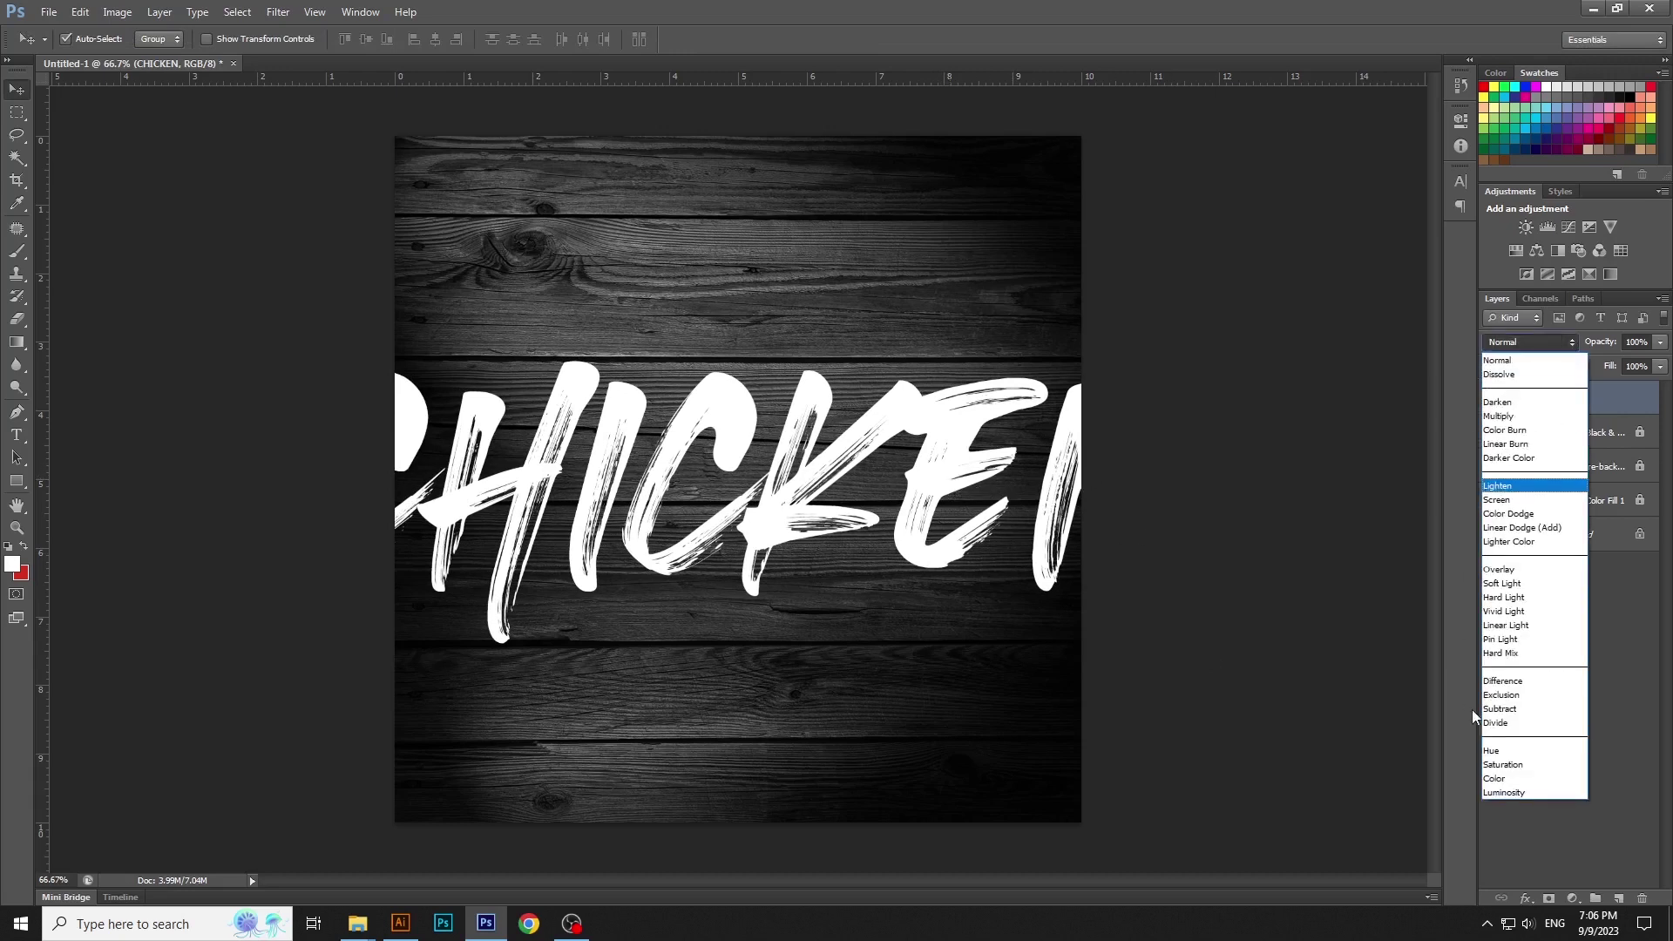
pyautogui.click(1513, 601)
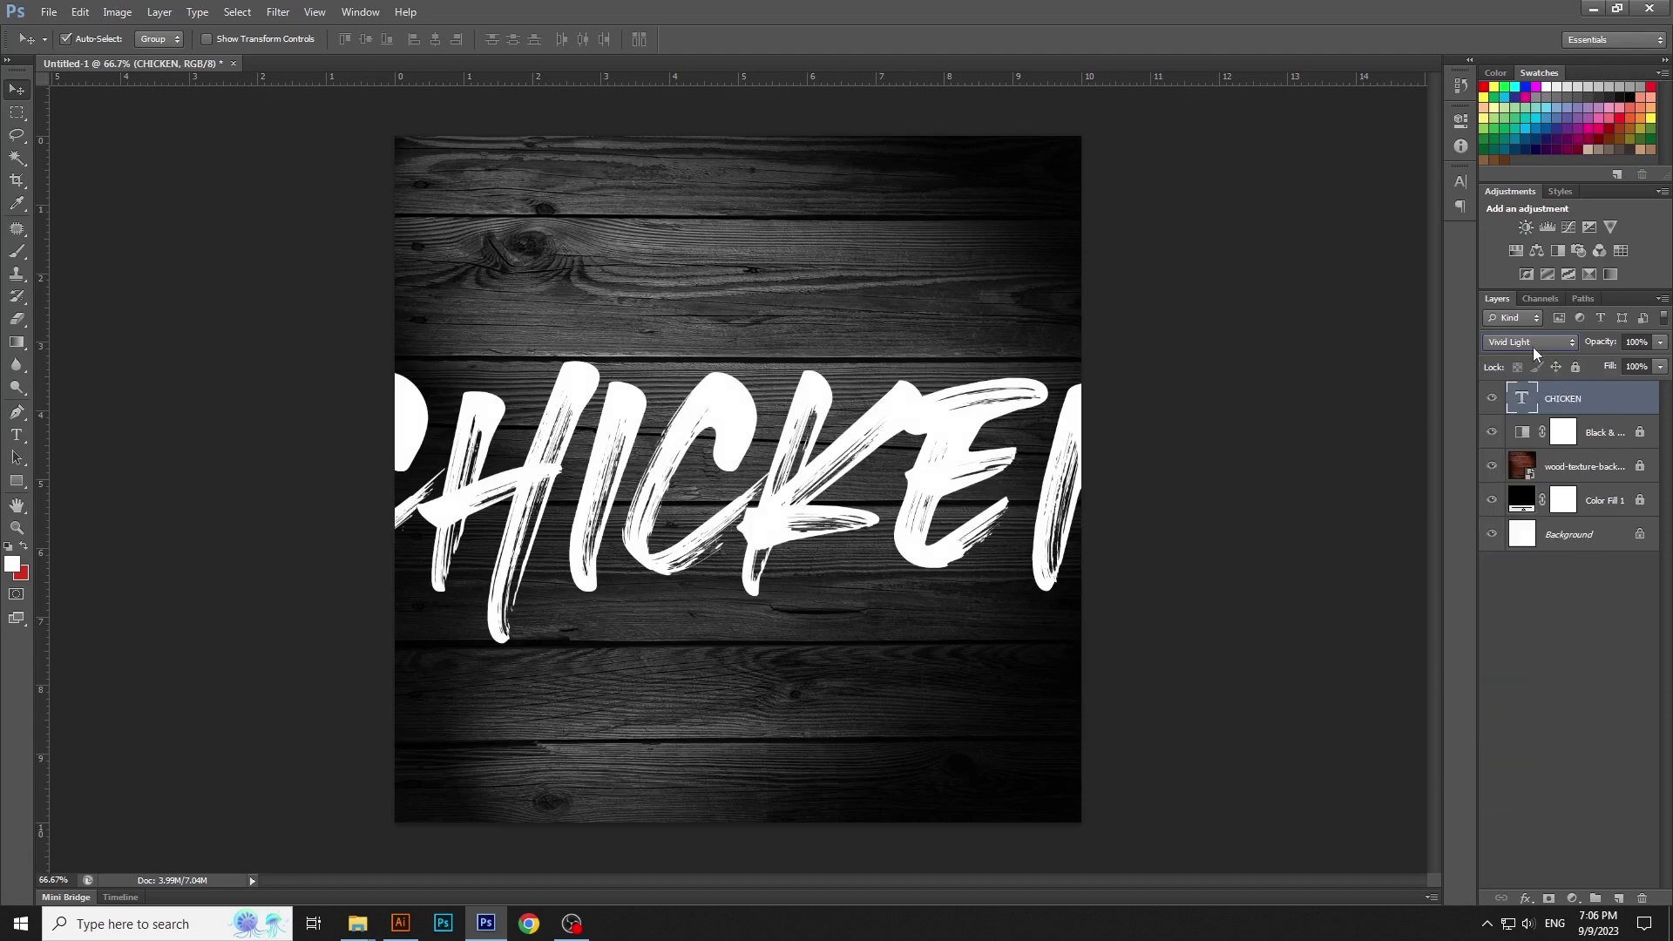
pyautogui.scroll(-1, 1534, 347)
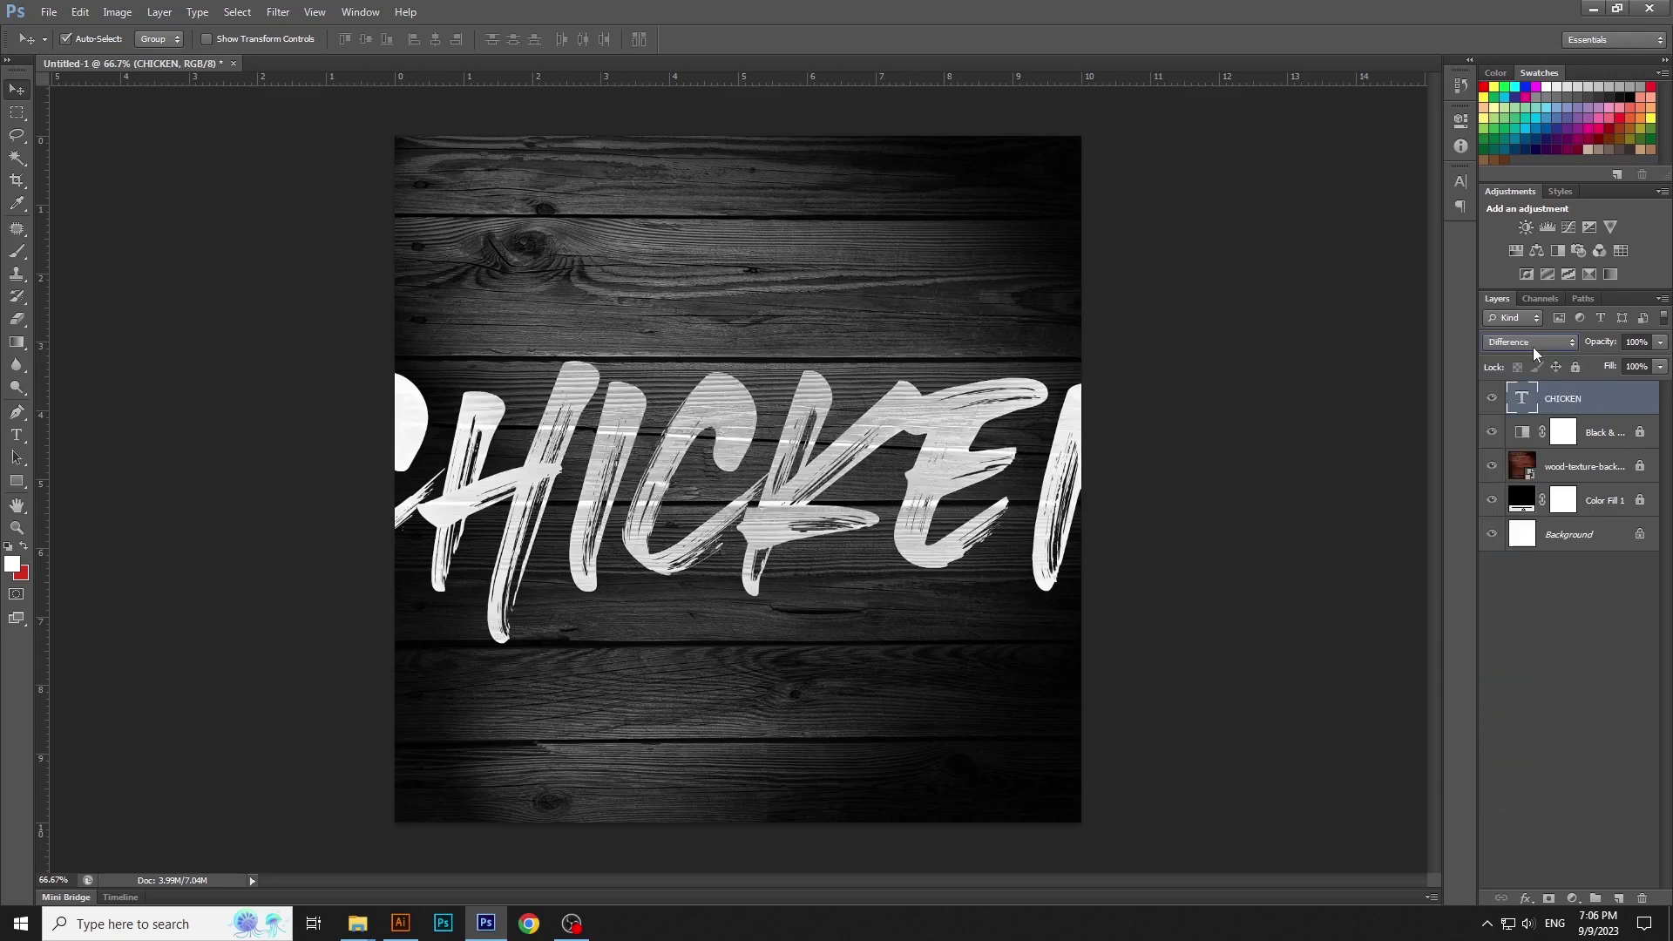
pyautogui.scroll(1, 1534, 347)
pyautogui.scroll(-1, 1534, 347)
pyautogui.moveTo(934, 446); pyautogui.dragTo(939, 452)
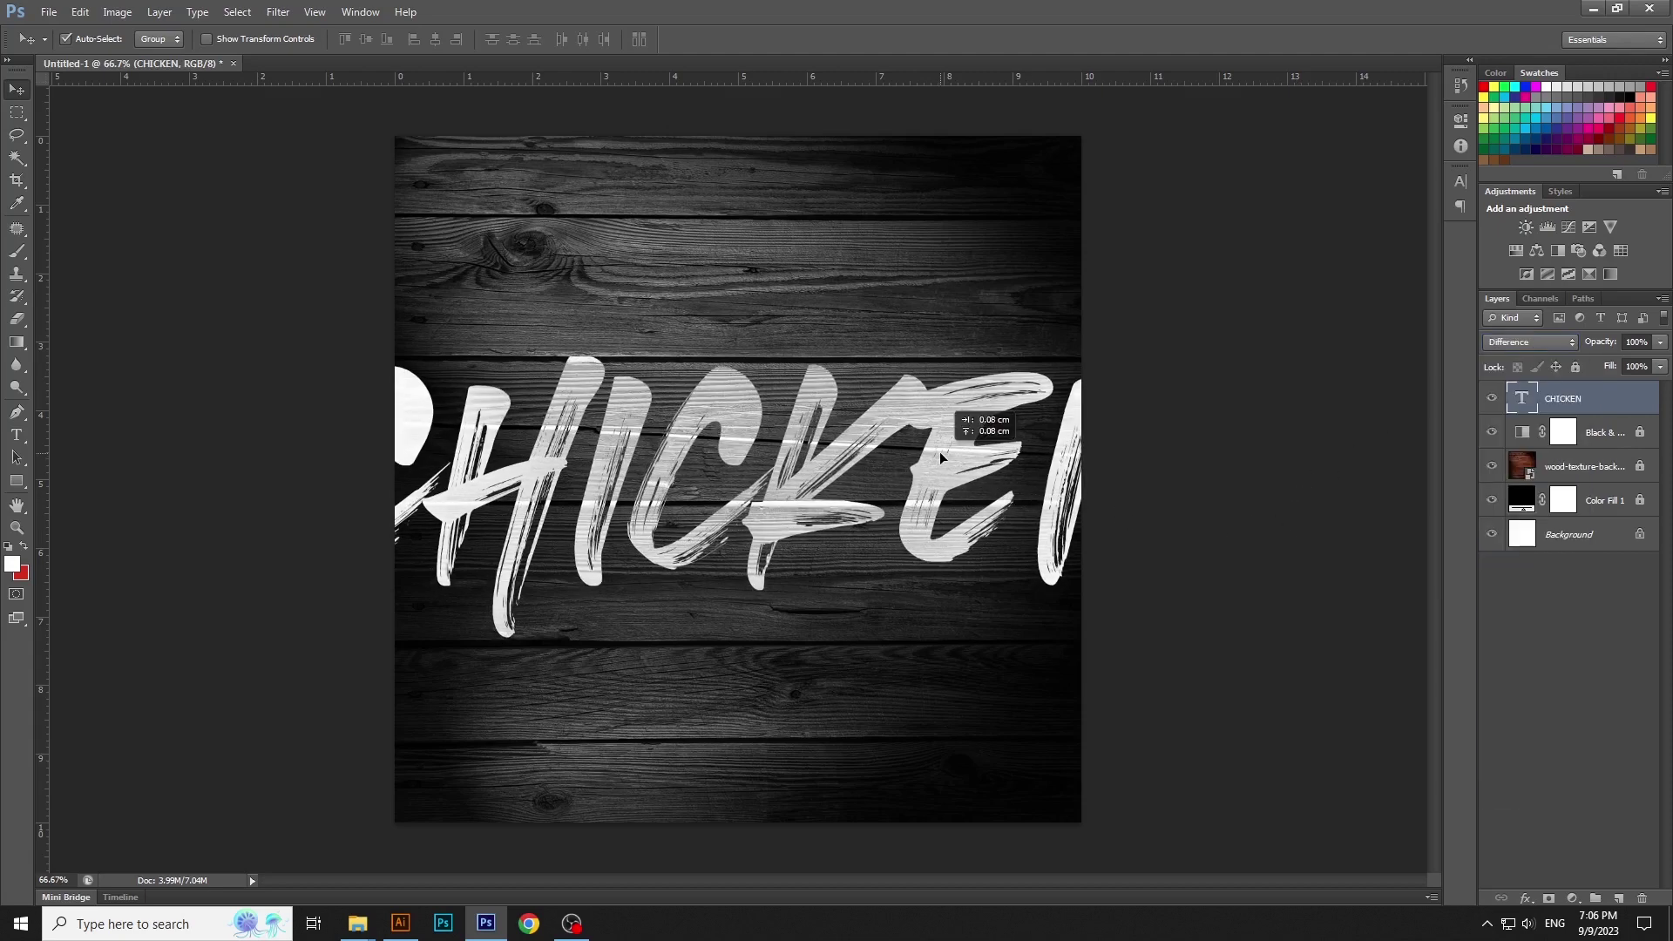
pyautogui.click(431, 43)
pyautogui.click(359, 39)
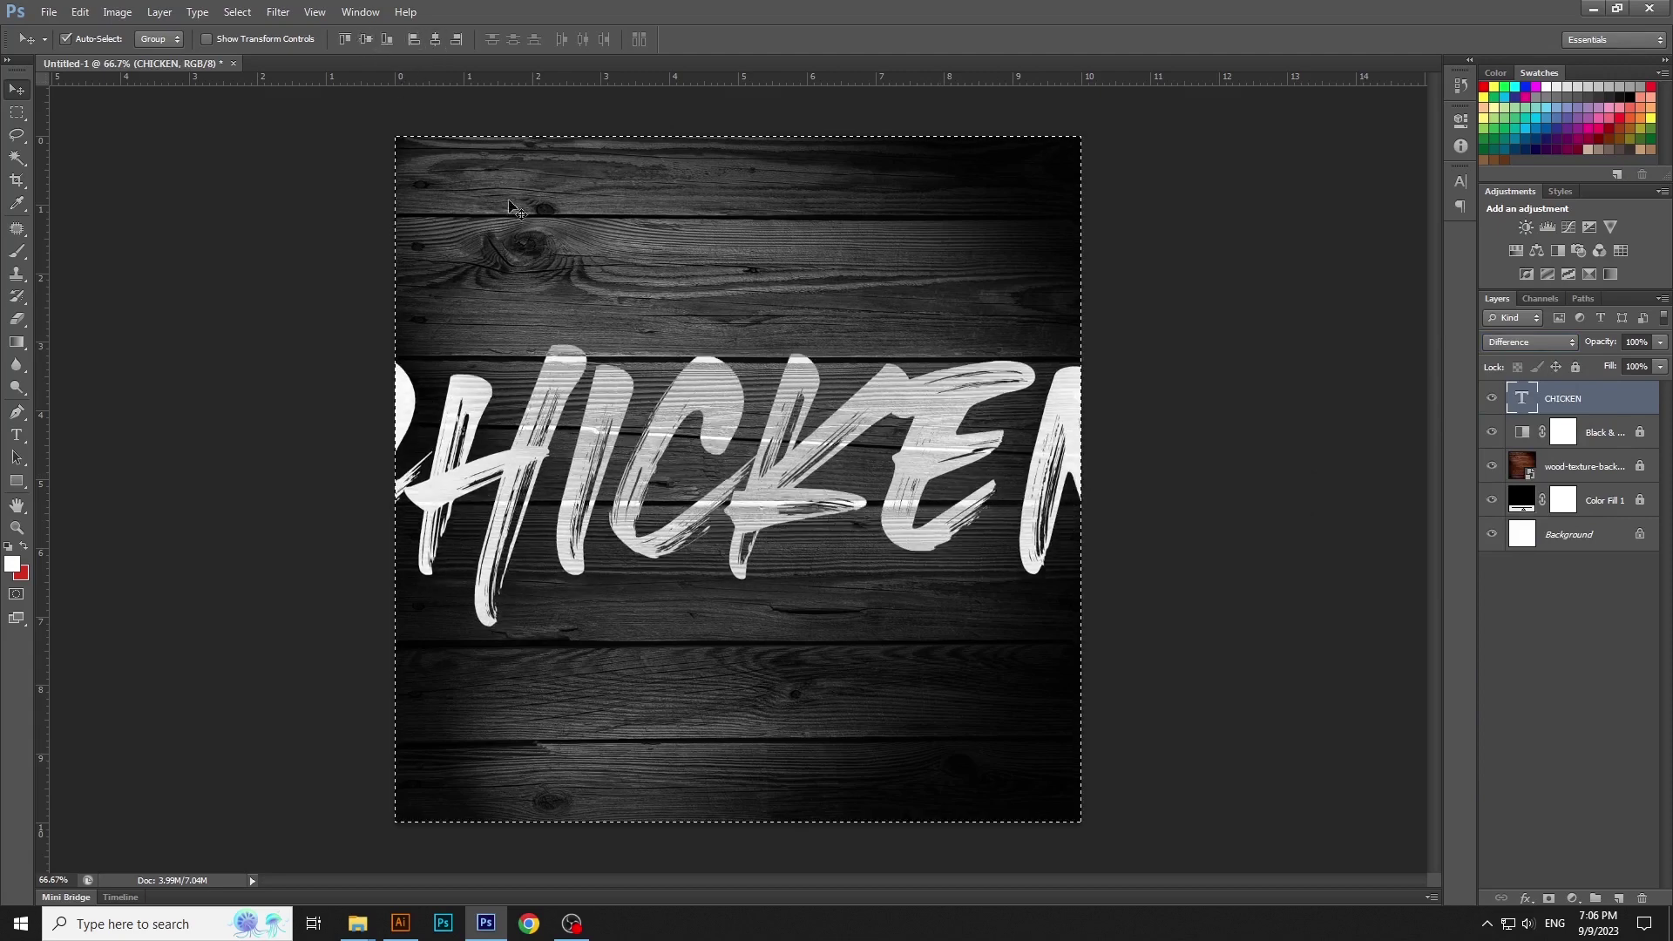
pyautogui.hotkey('ctrl', 'd')
pyautogui.click(1202, 460)
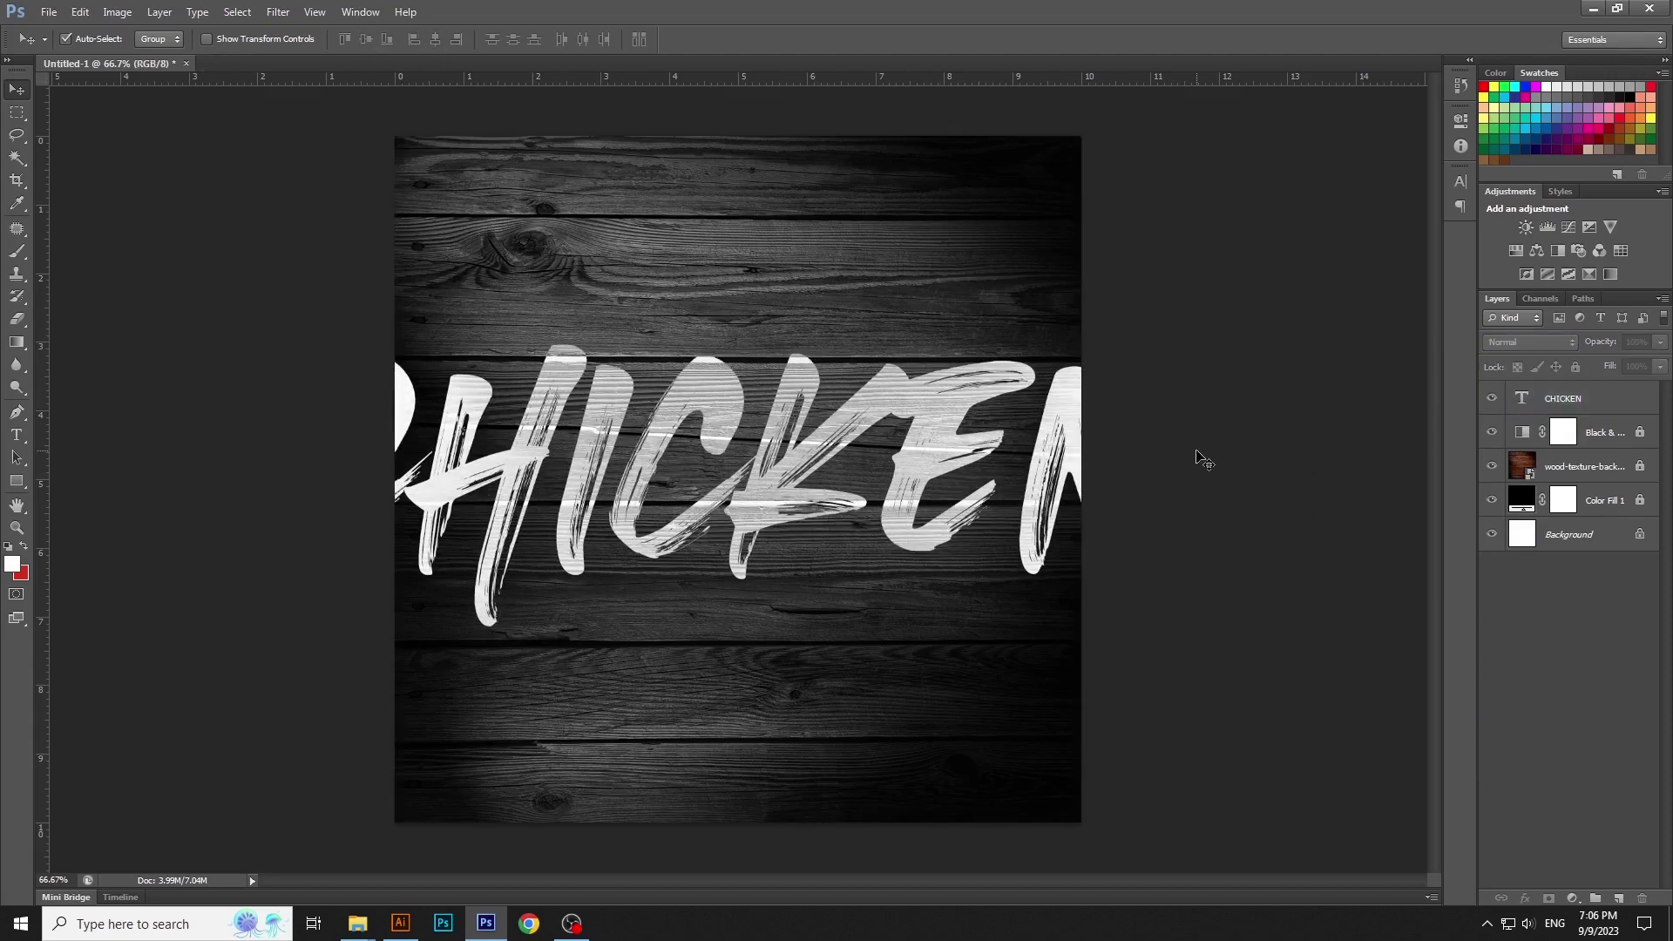
# Draw a red rectangle bar along the bottom of the canvas
pyautogui.click(16, 481)
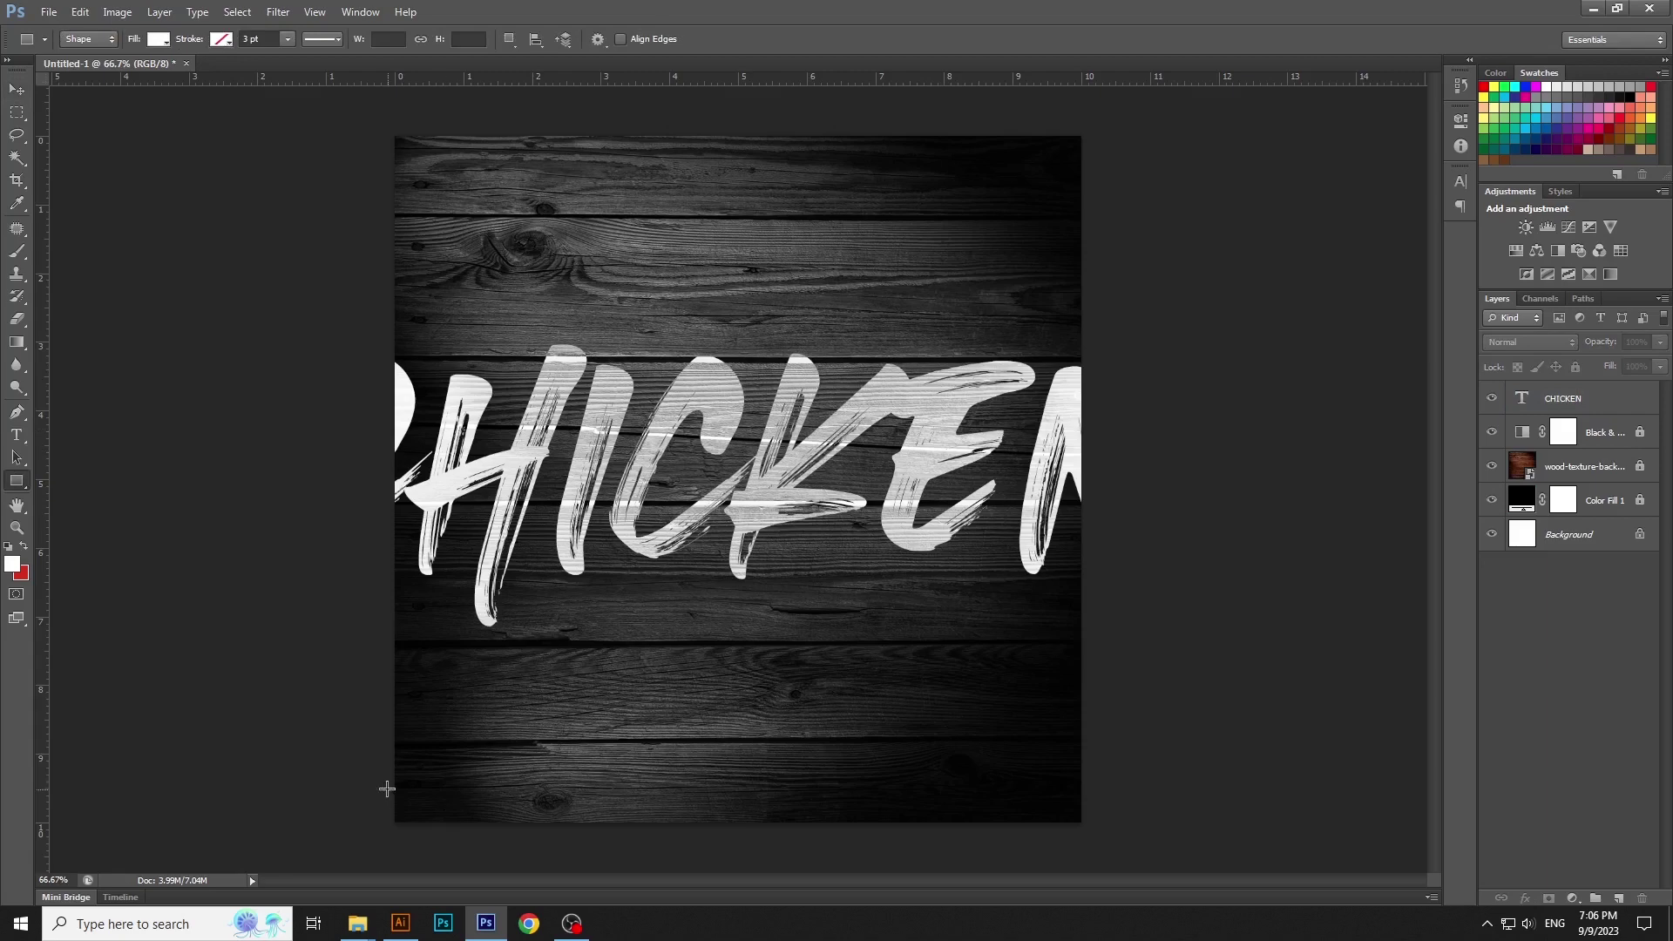
pyautogui.moveTo(387, 789); pyautogui.dragTo(1105, 844)
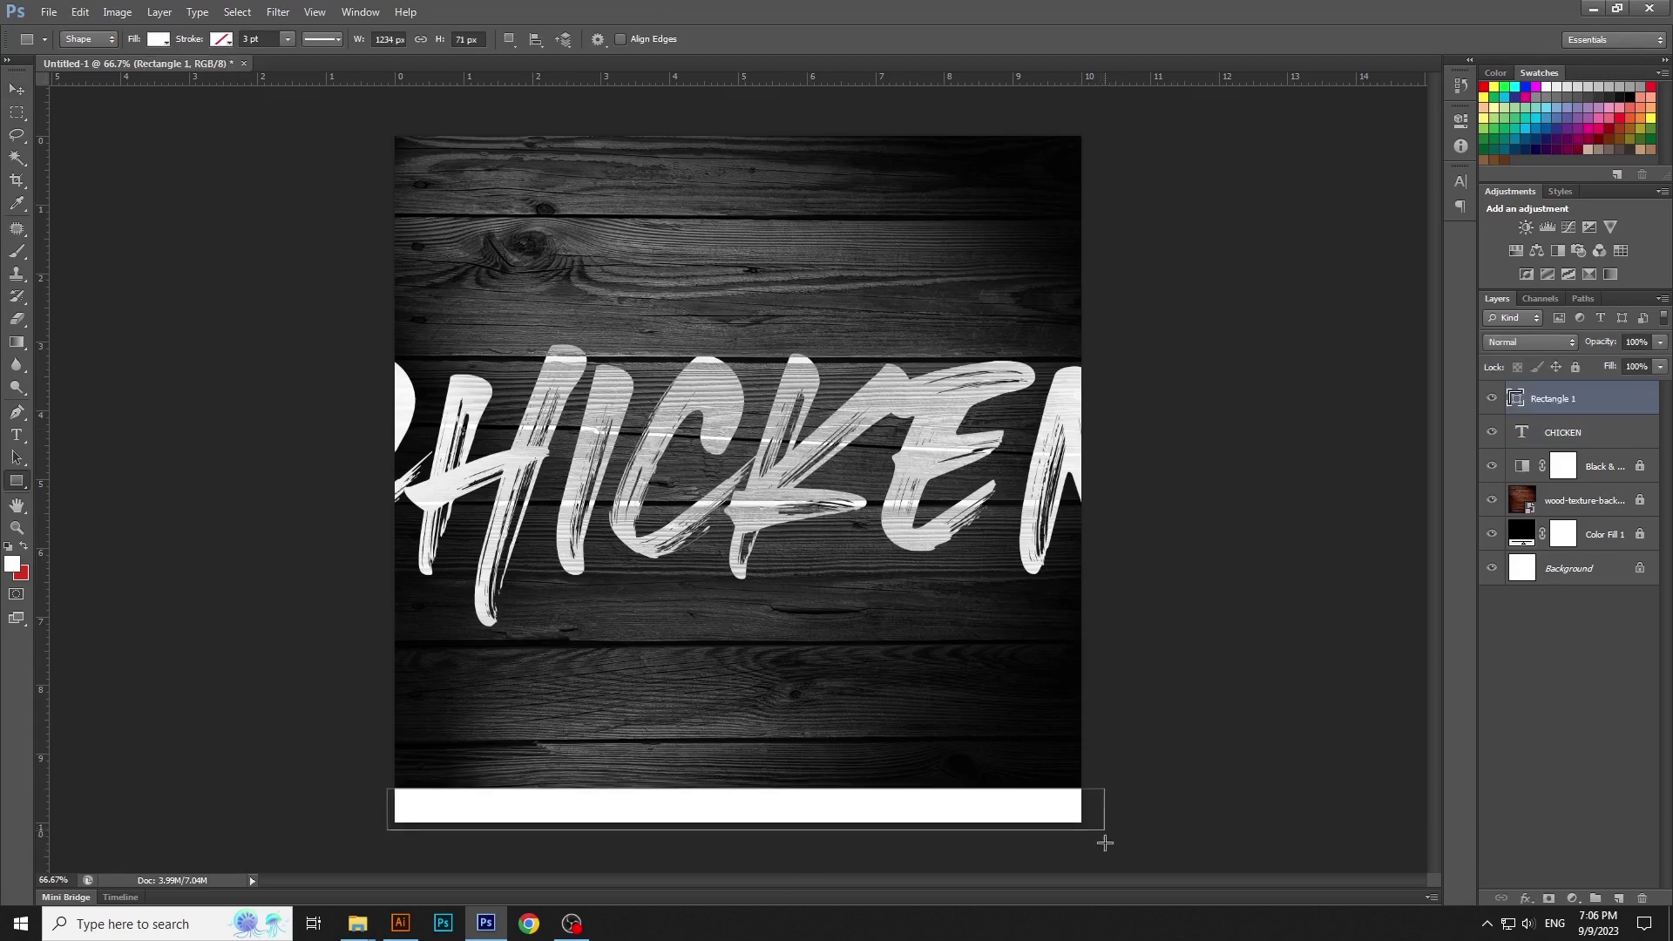
pyautogui.doubleClick(1518, 400)
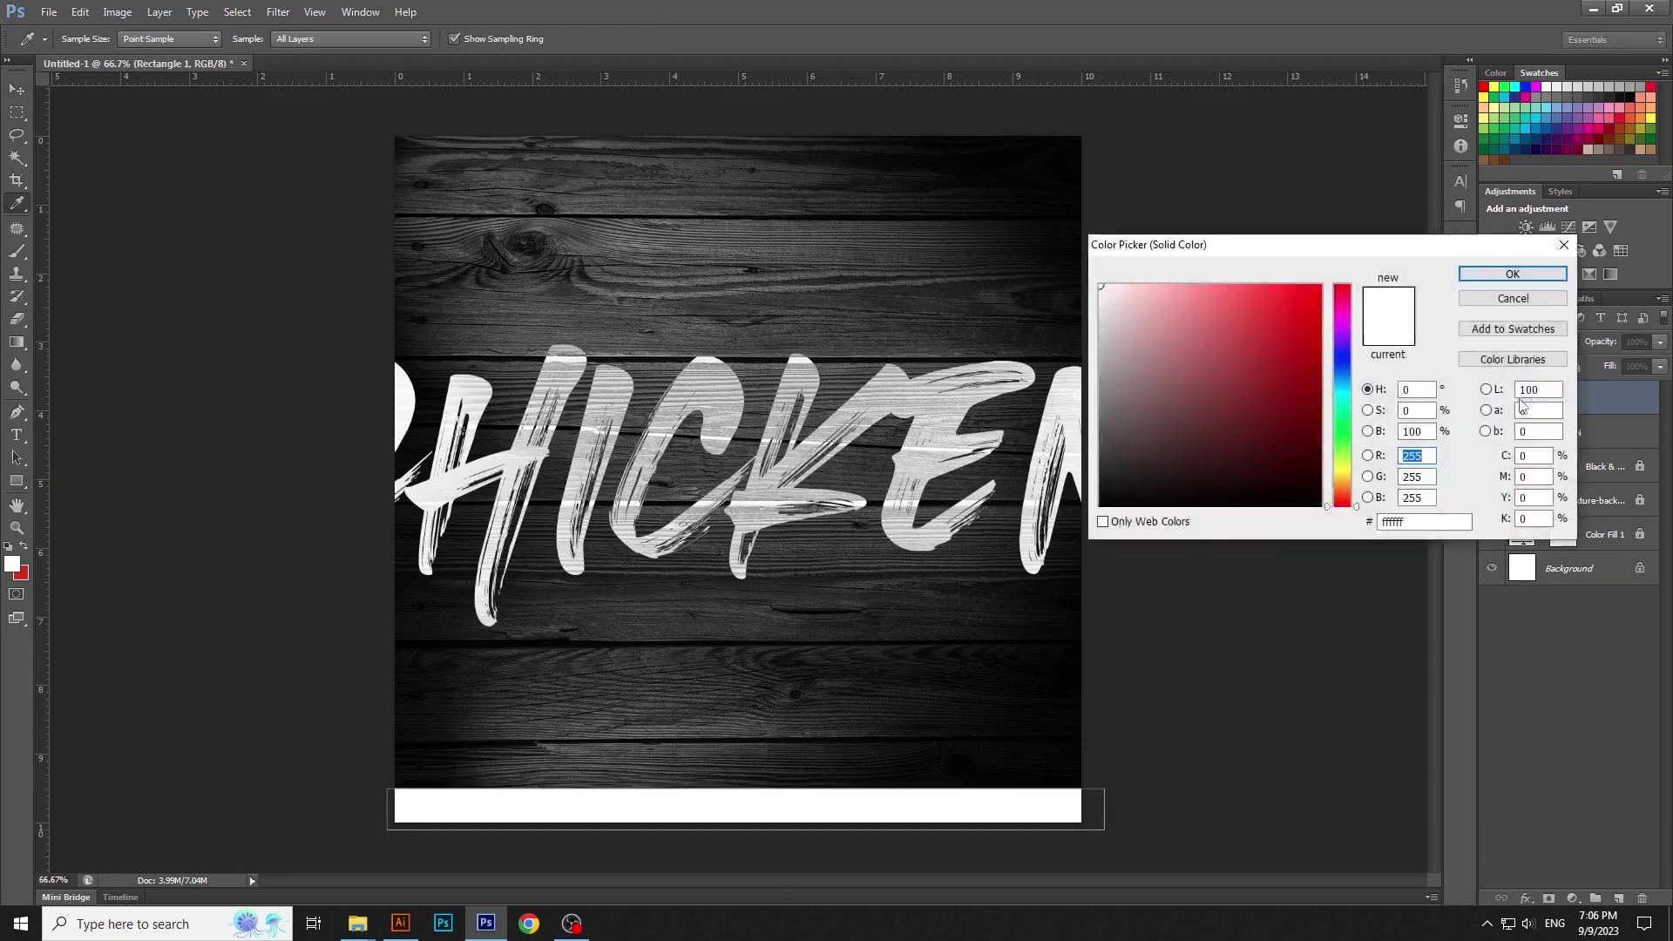
pyautogui.click(23, 572)
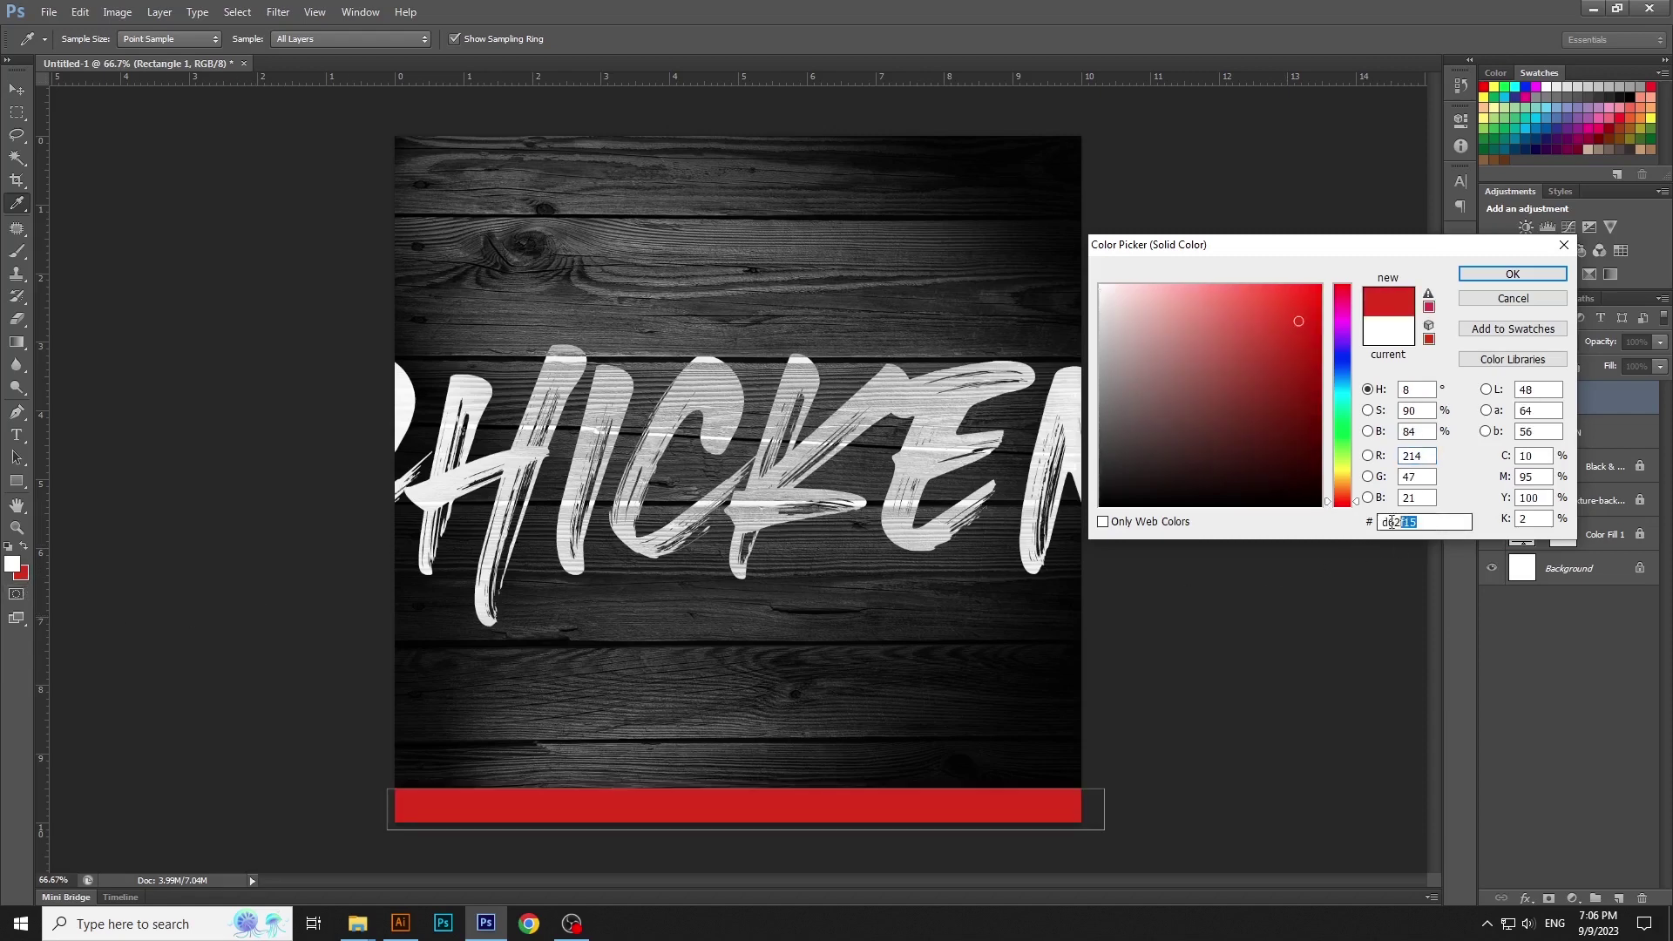
pyautogui.click(1513, 273)
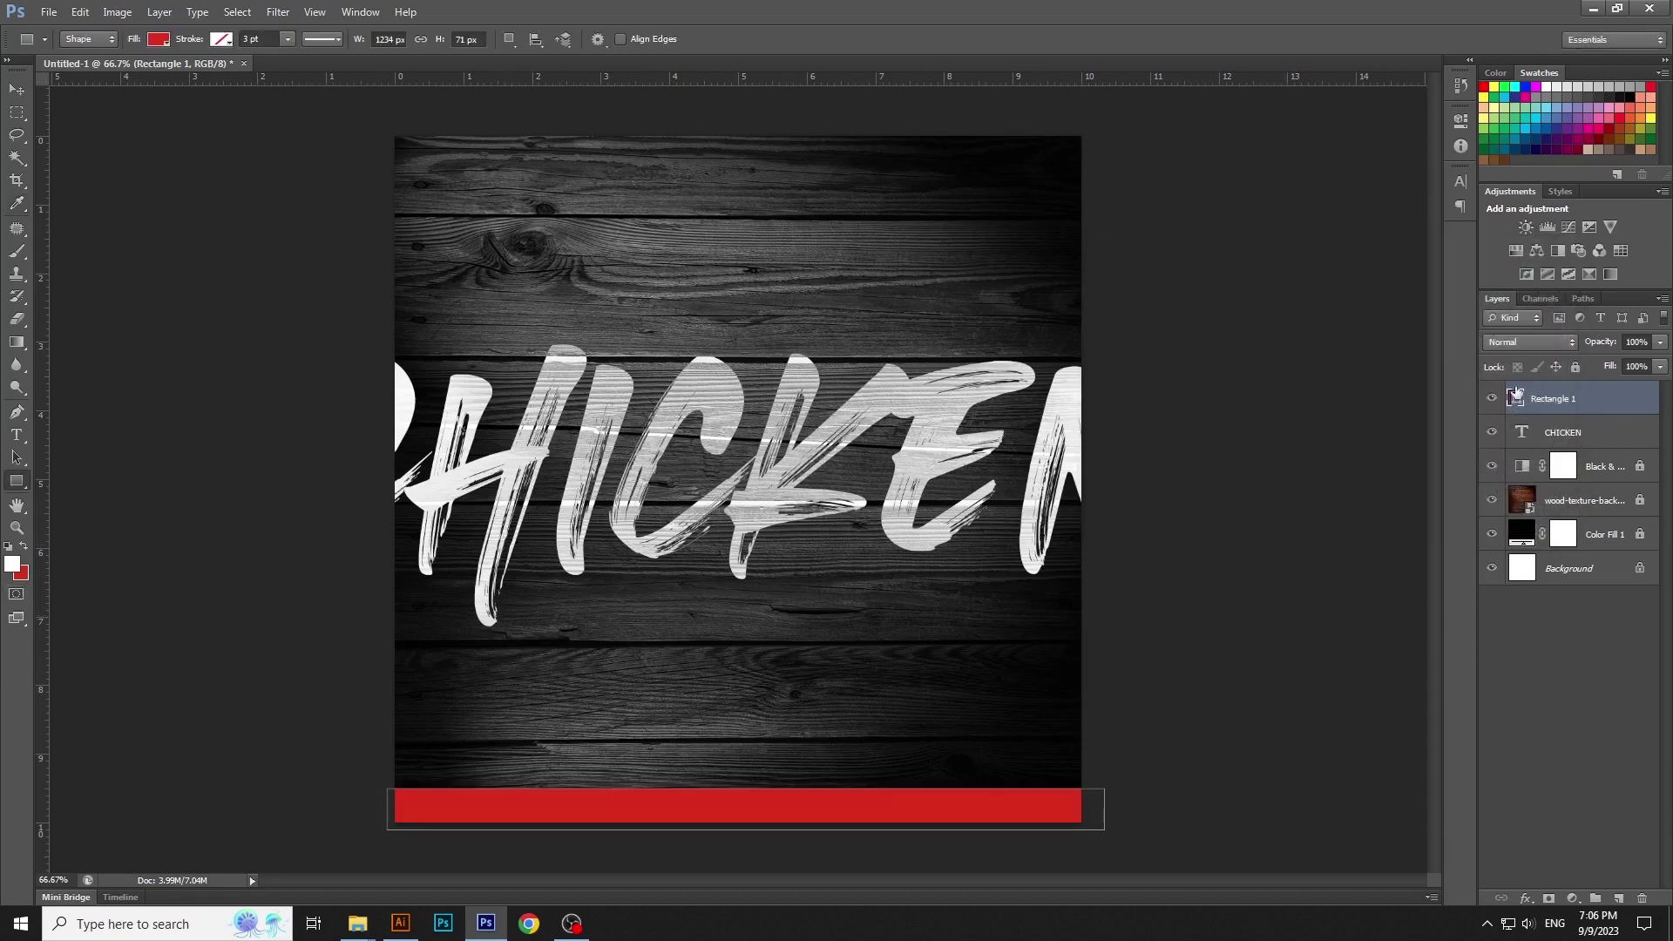
# Set the red bar to Hard Light and move it flush with the canvas bottom
pyautogui.click(1530, 342)
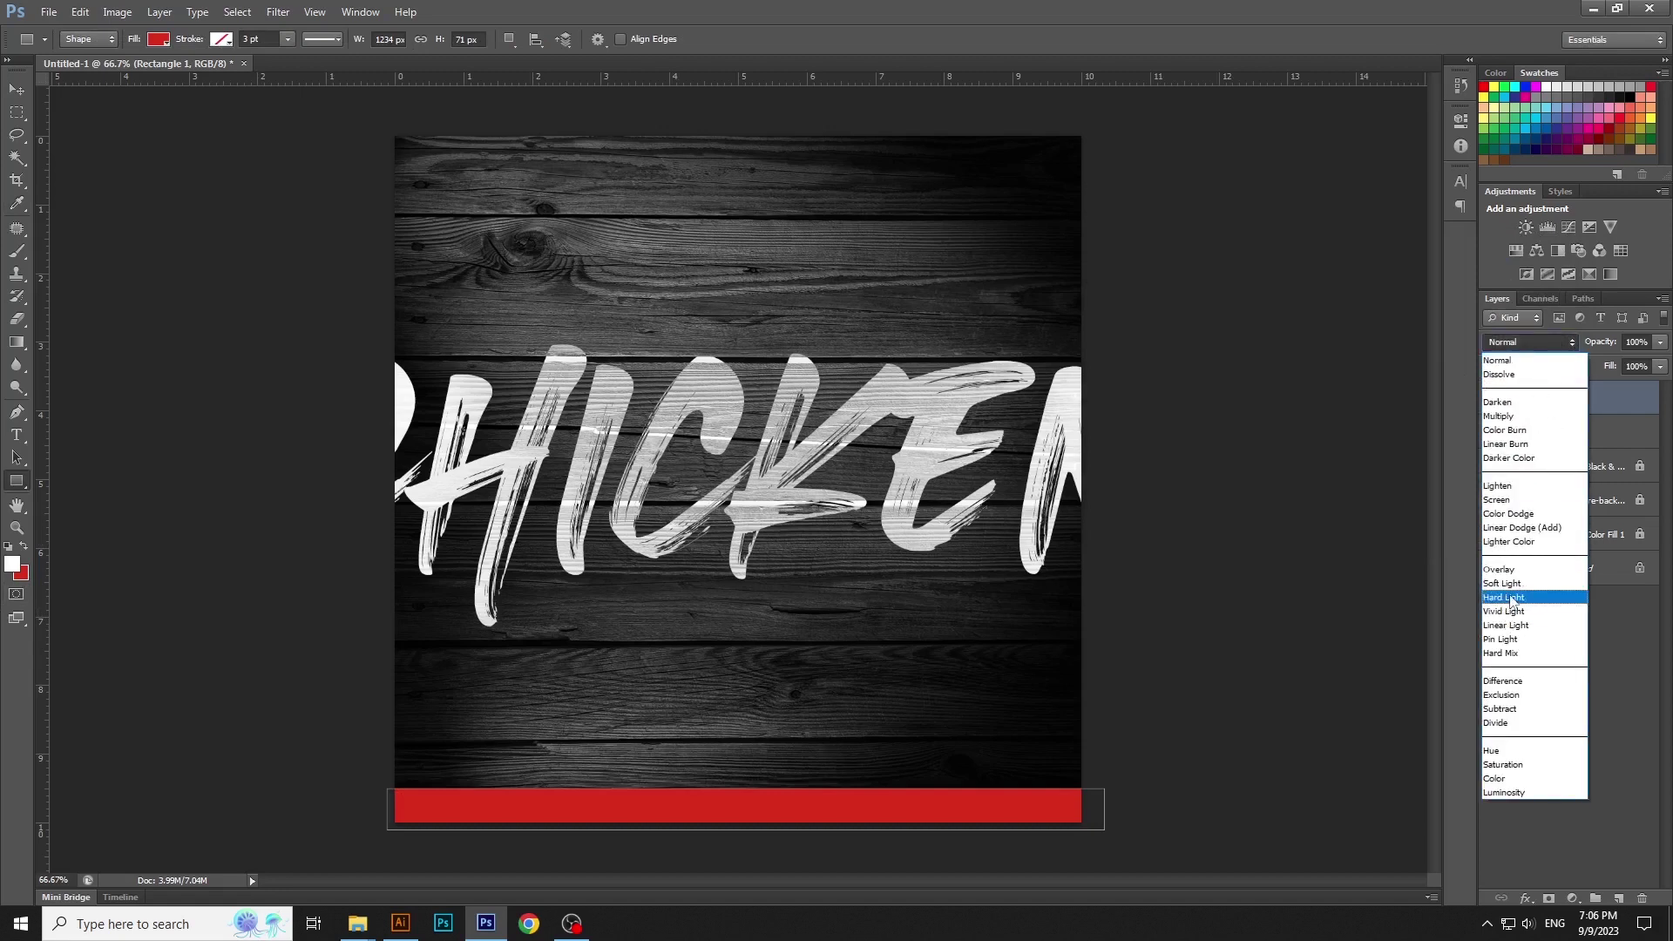
pyautogui.click(1513, 598)
pyautogui.press('v')
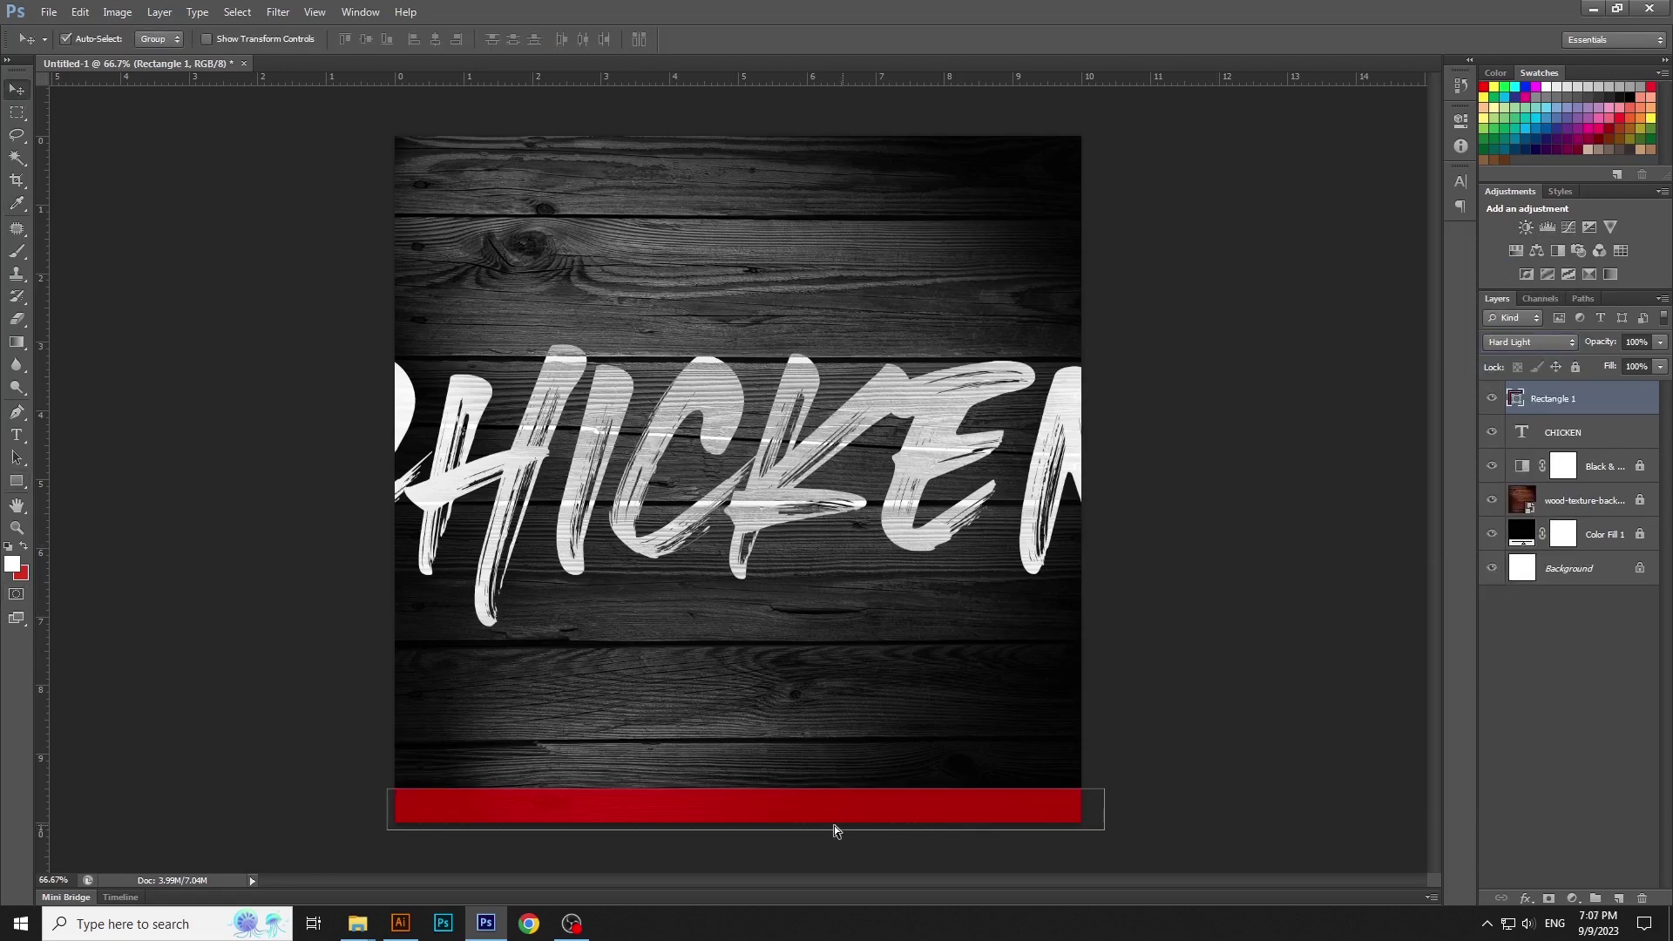
pyautogui.moveTo(834, 828); pyautogui.dragTo(747, 788)
pyautogui.click(972, 846)
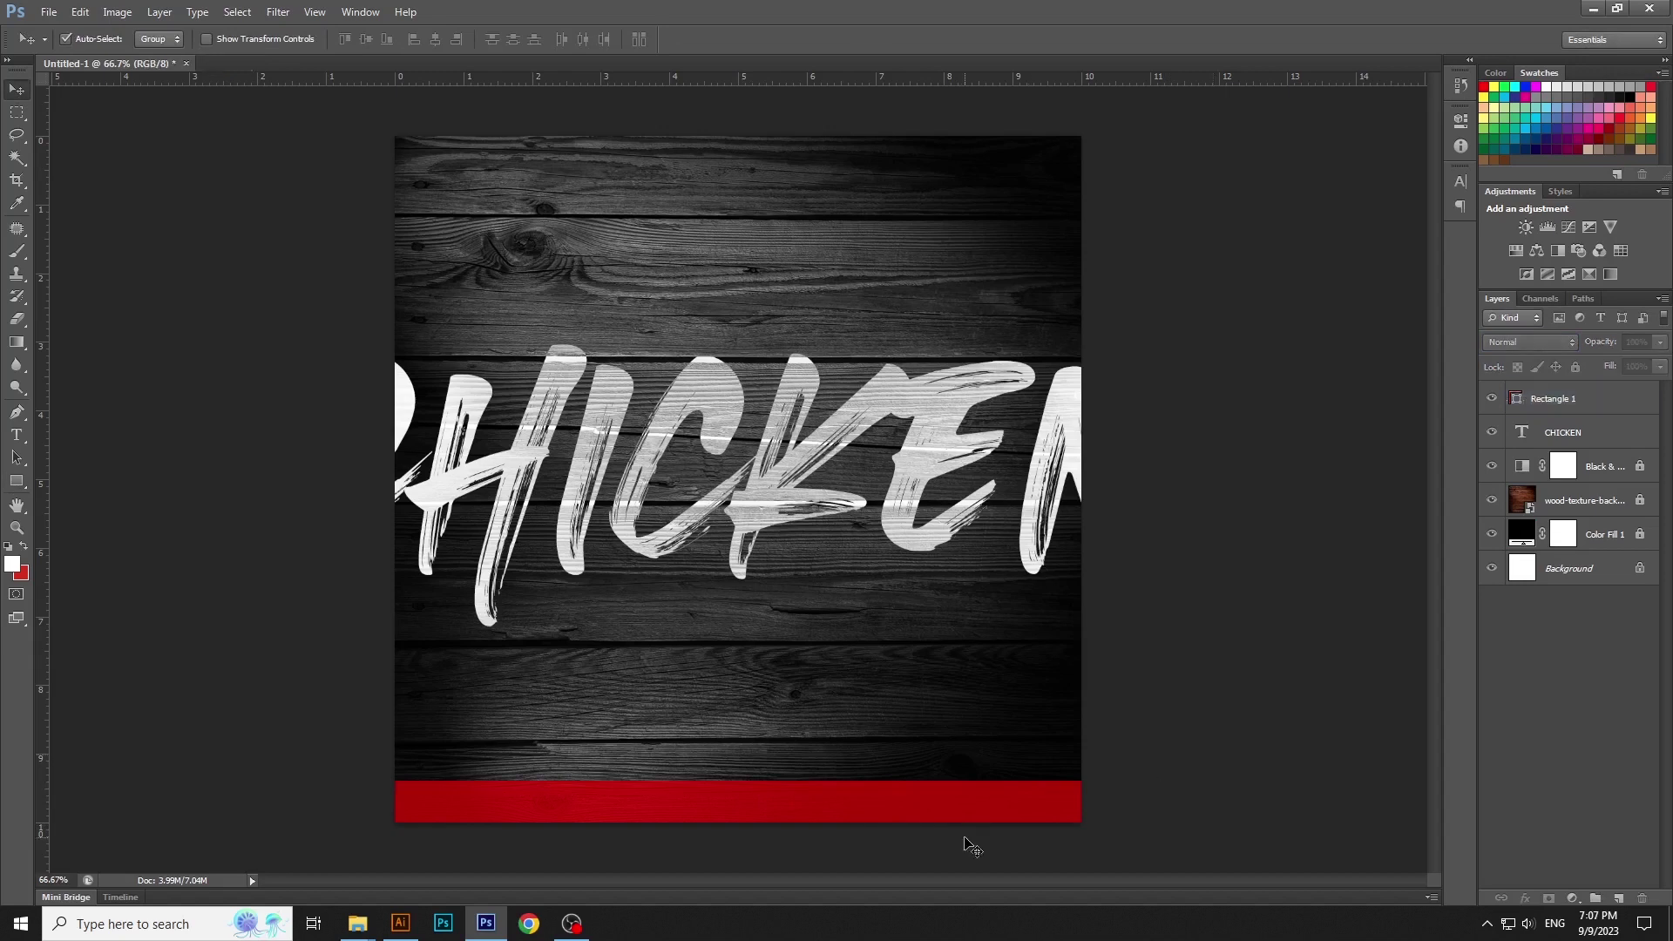
pyautogui.click(969, 811)
pyautogui.click(998, 558)
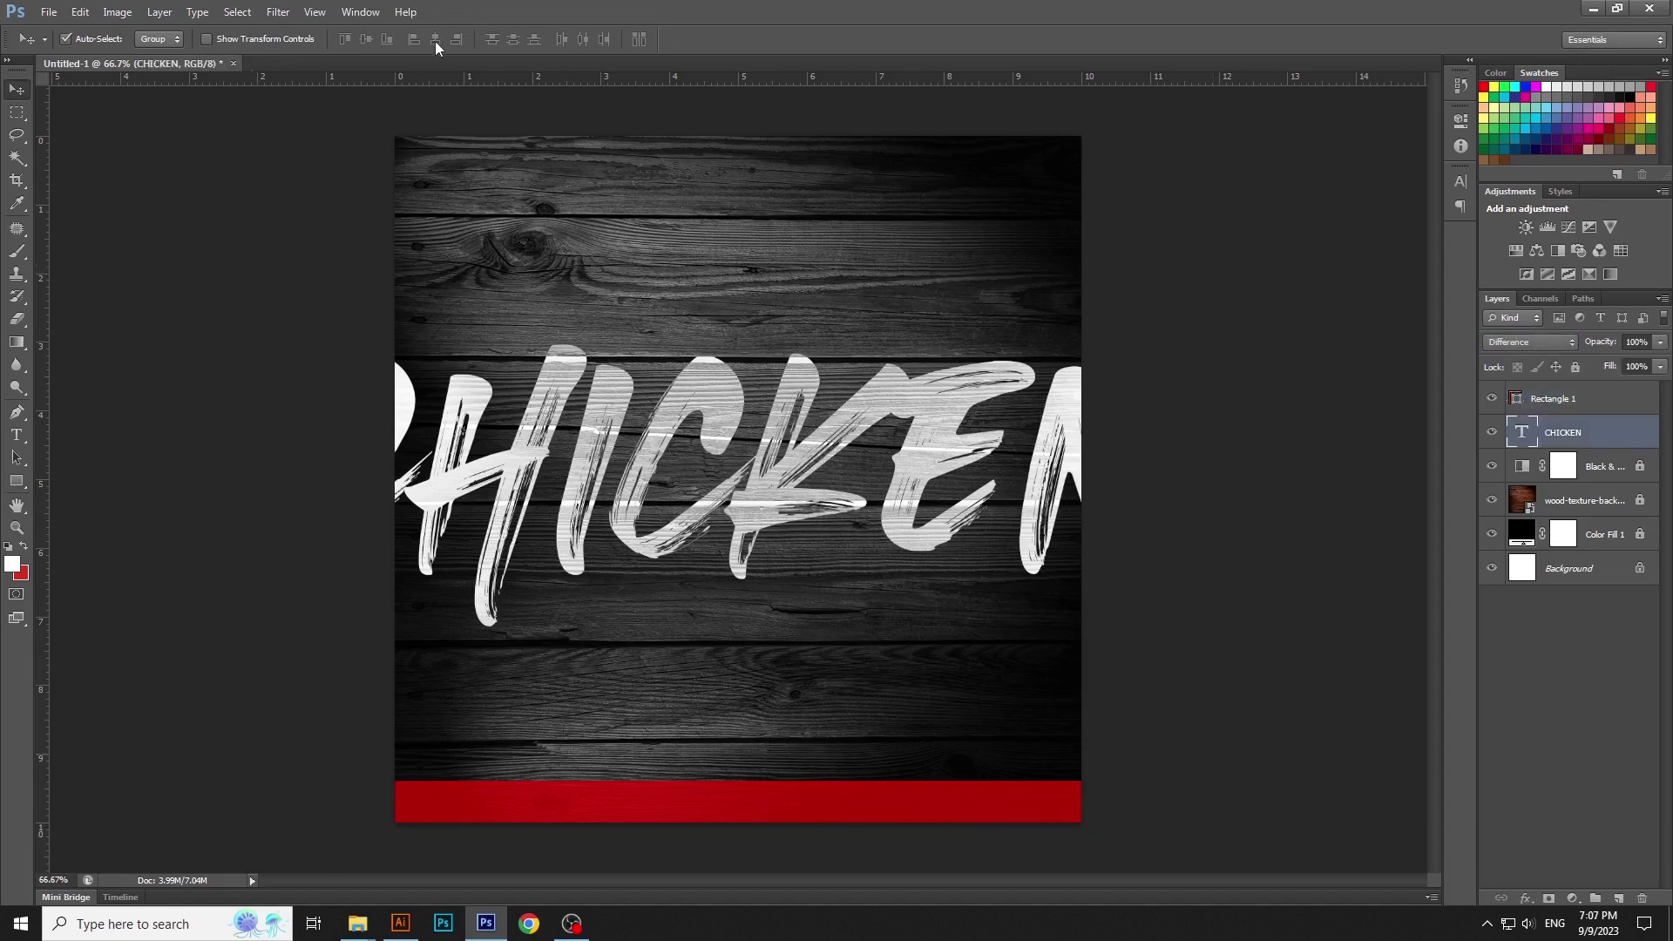
pyautogui.click(1175, 378)
# Drag the teal-plate chicken photo from the image folder onto the poster
pyautogui.moveTo(373, 917)
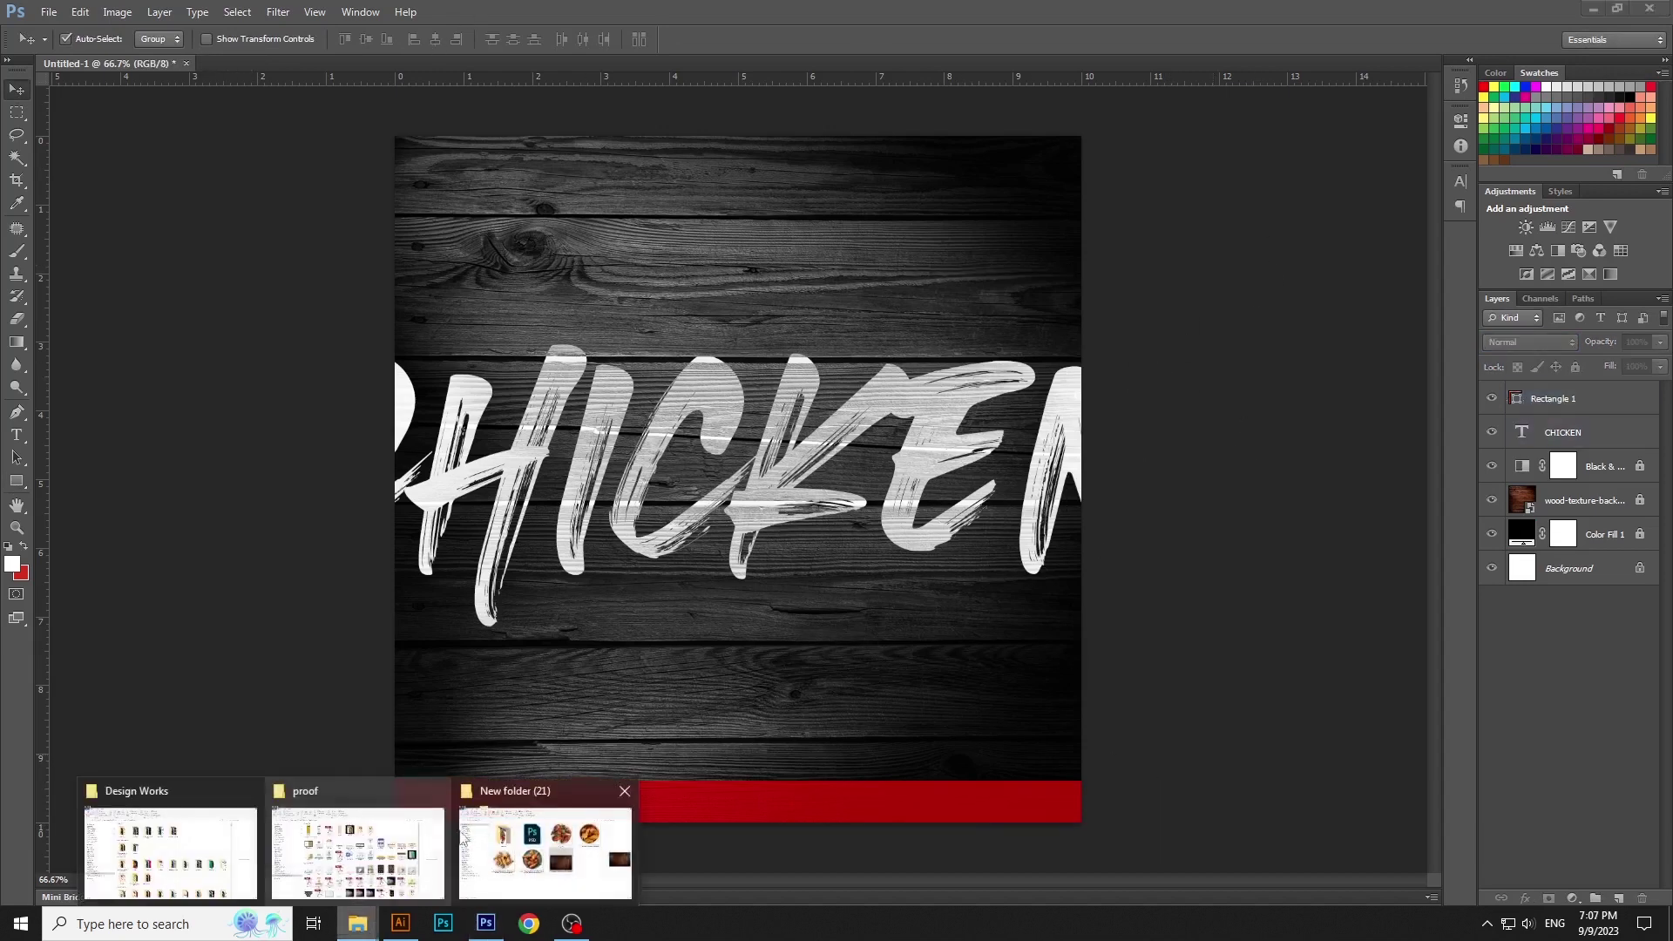
pyautogui.click(544, 855)
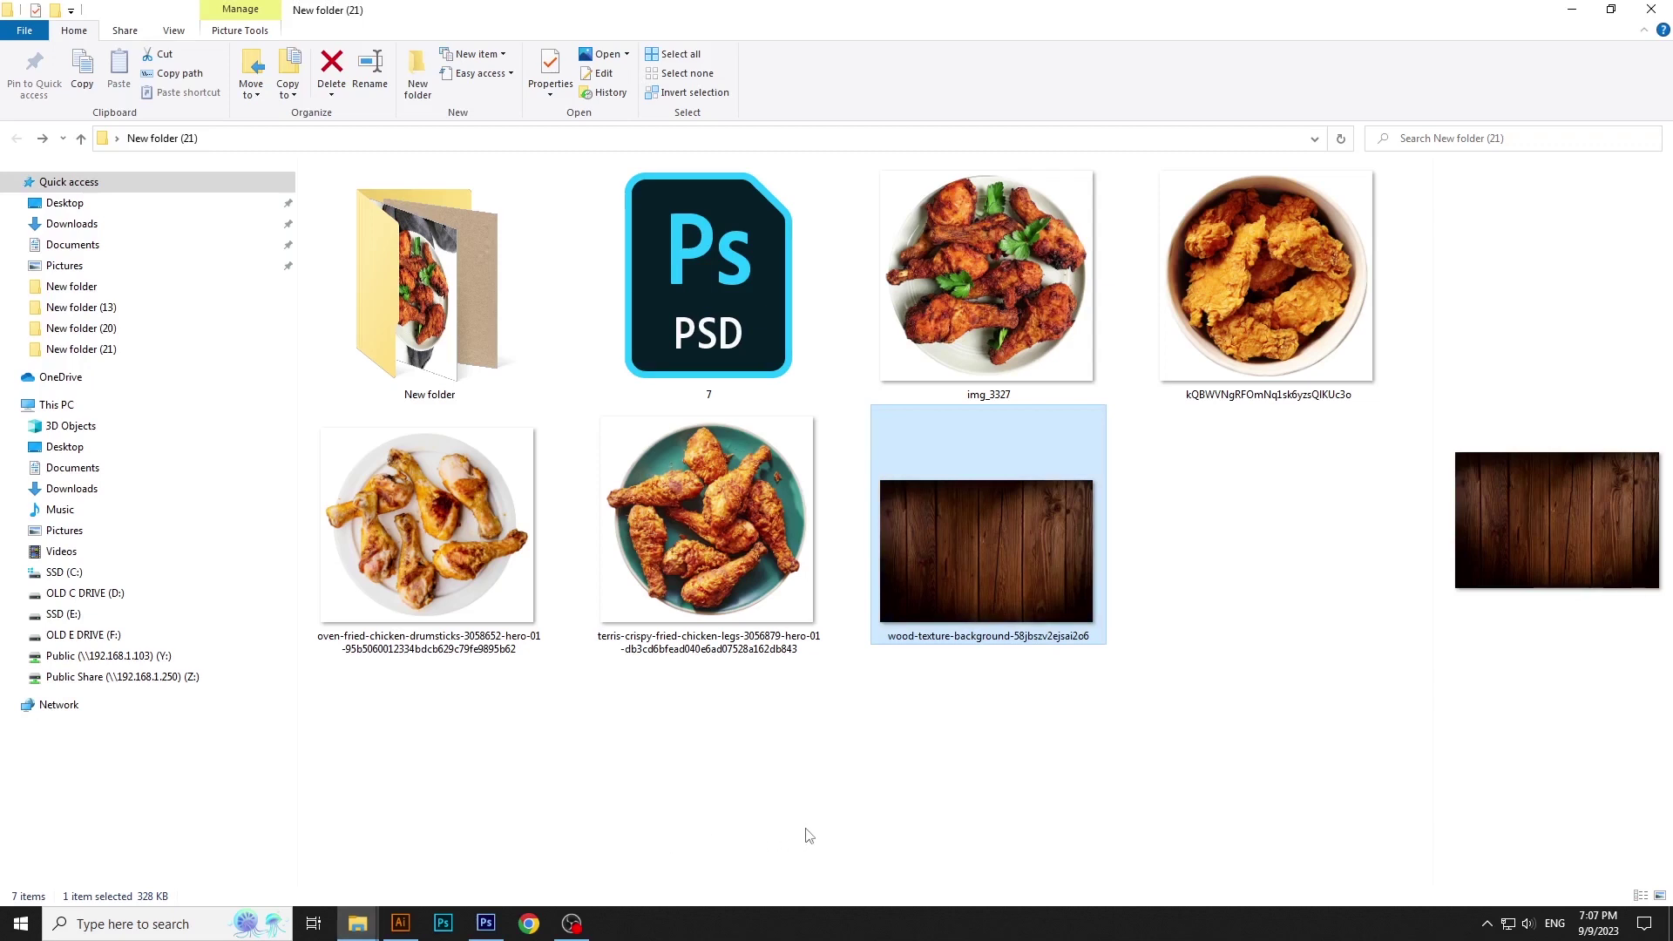
pyautogui.click(1027, 784)
pyautogui.click(1001, 298)
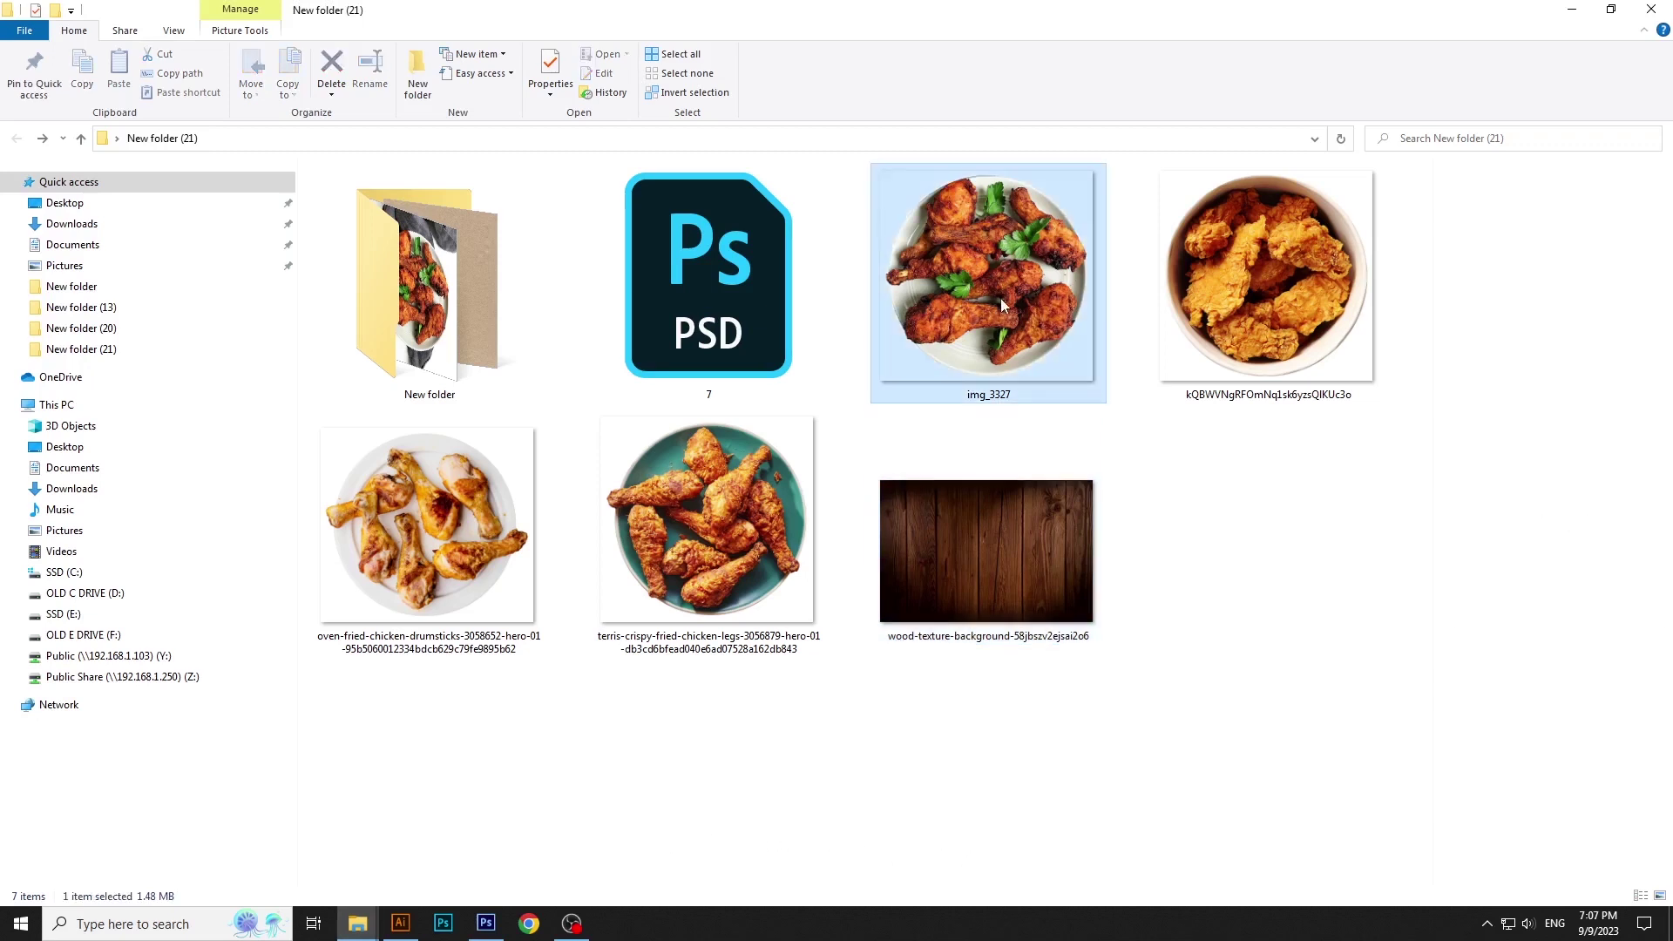
pyautogui.click(724, 551)
pyautogui.moveTo(724, 551); pyautogui.dragTo(815, 564)
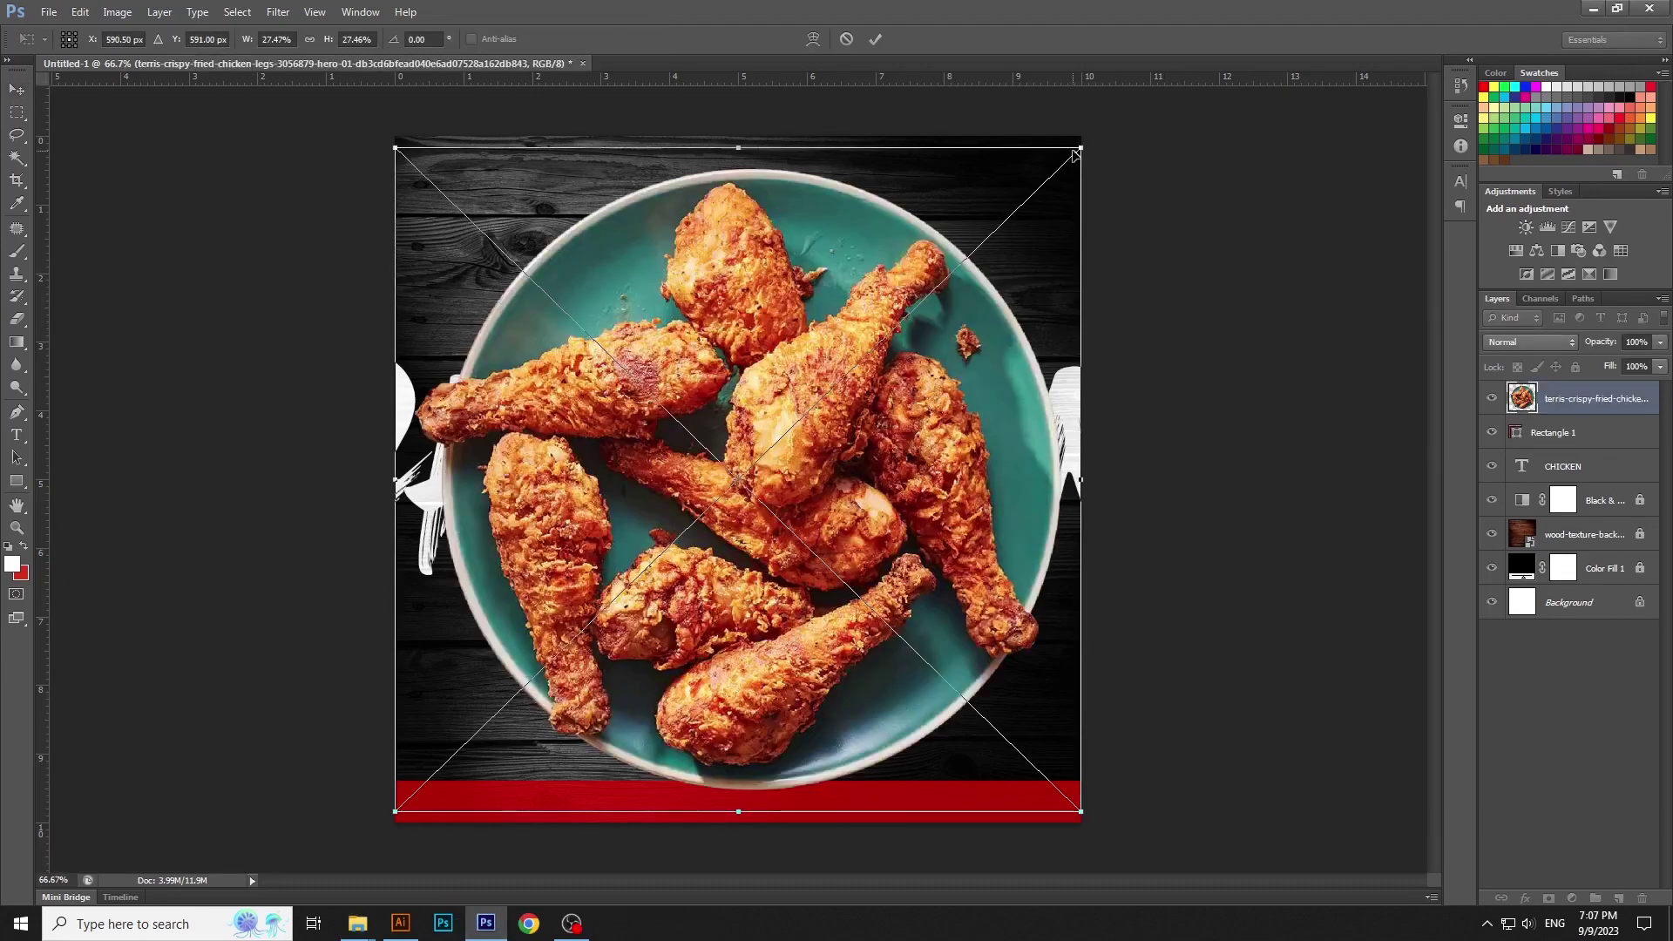
# Shrink the teal-plate chicken photo into the bottom-left corner
pyautogui.moveTo(1077, 151); pyautogui.dragTo(650, 641)
pyautogui.moveTo(649, 641); pyautogui.dragTo(614, 693)
pyautogui.press('Return')
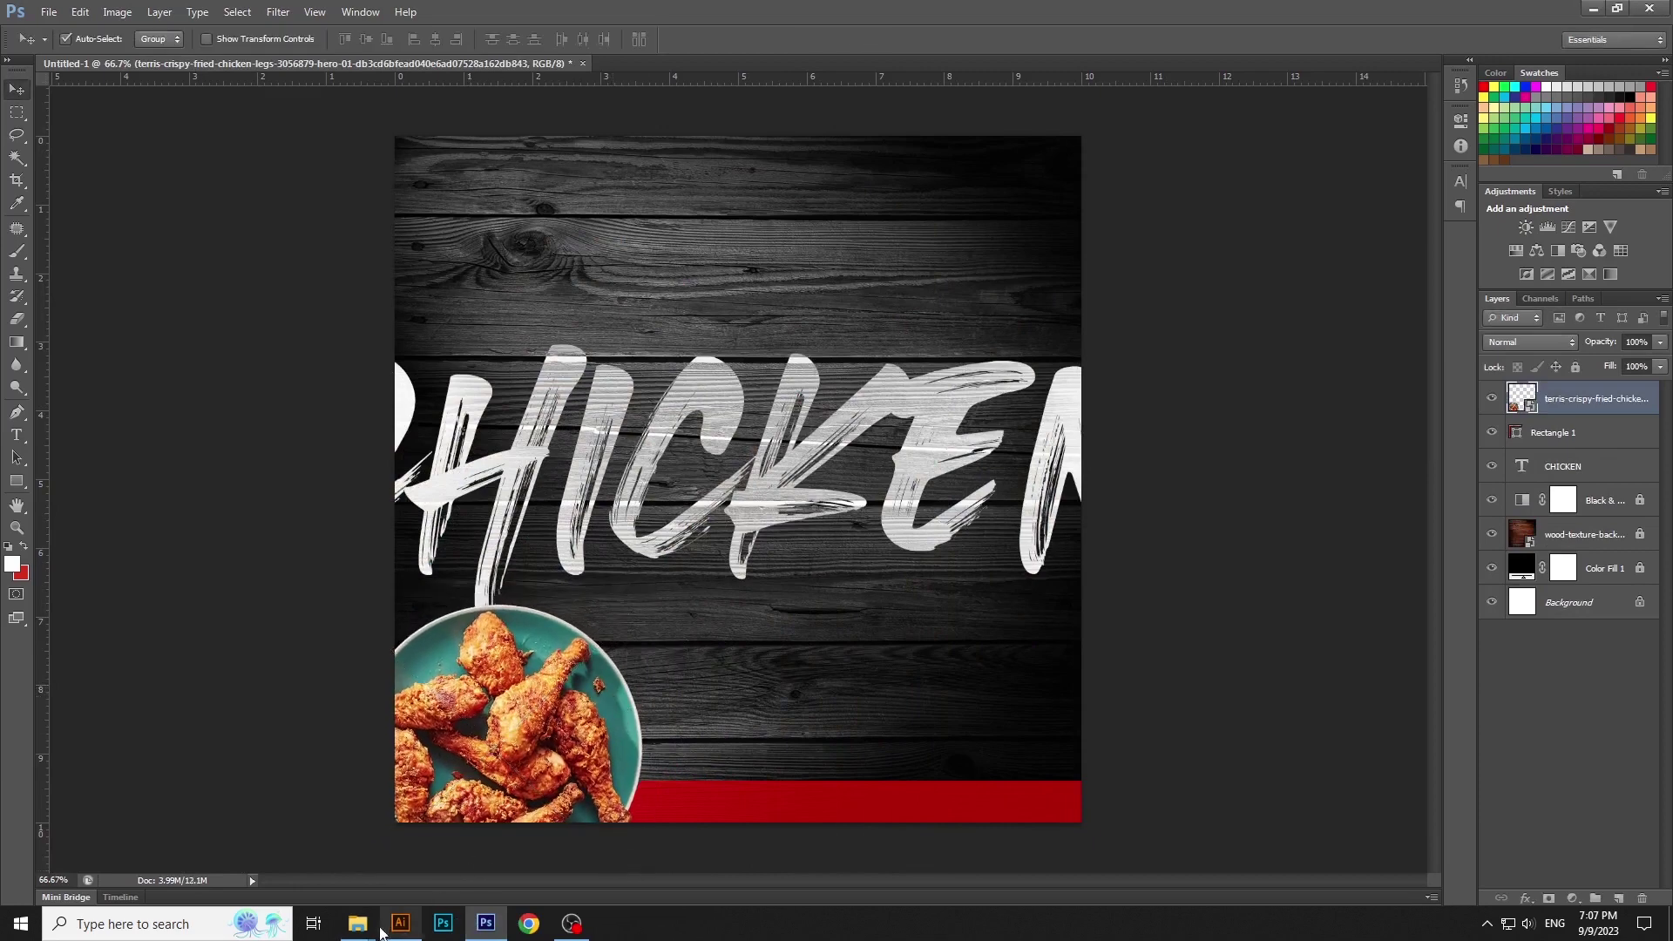
# Place the img_3327 white parsley plate, shrunk, in the top-right corner
pyautogui.moveTo(359, 924)
pyautogui.click(558, 863)
pyautogui.click(946, 331)
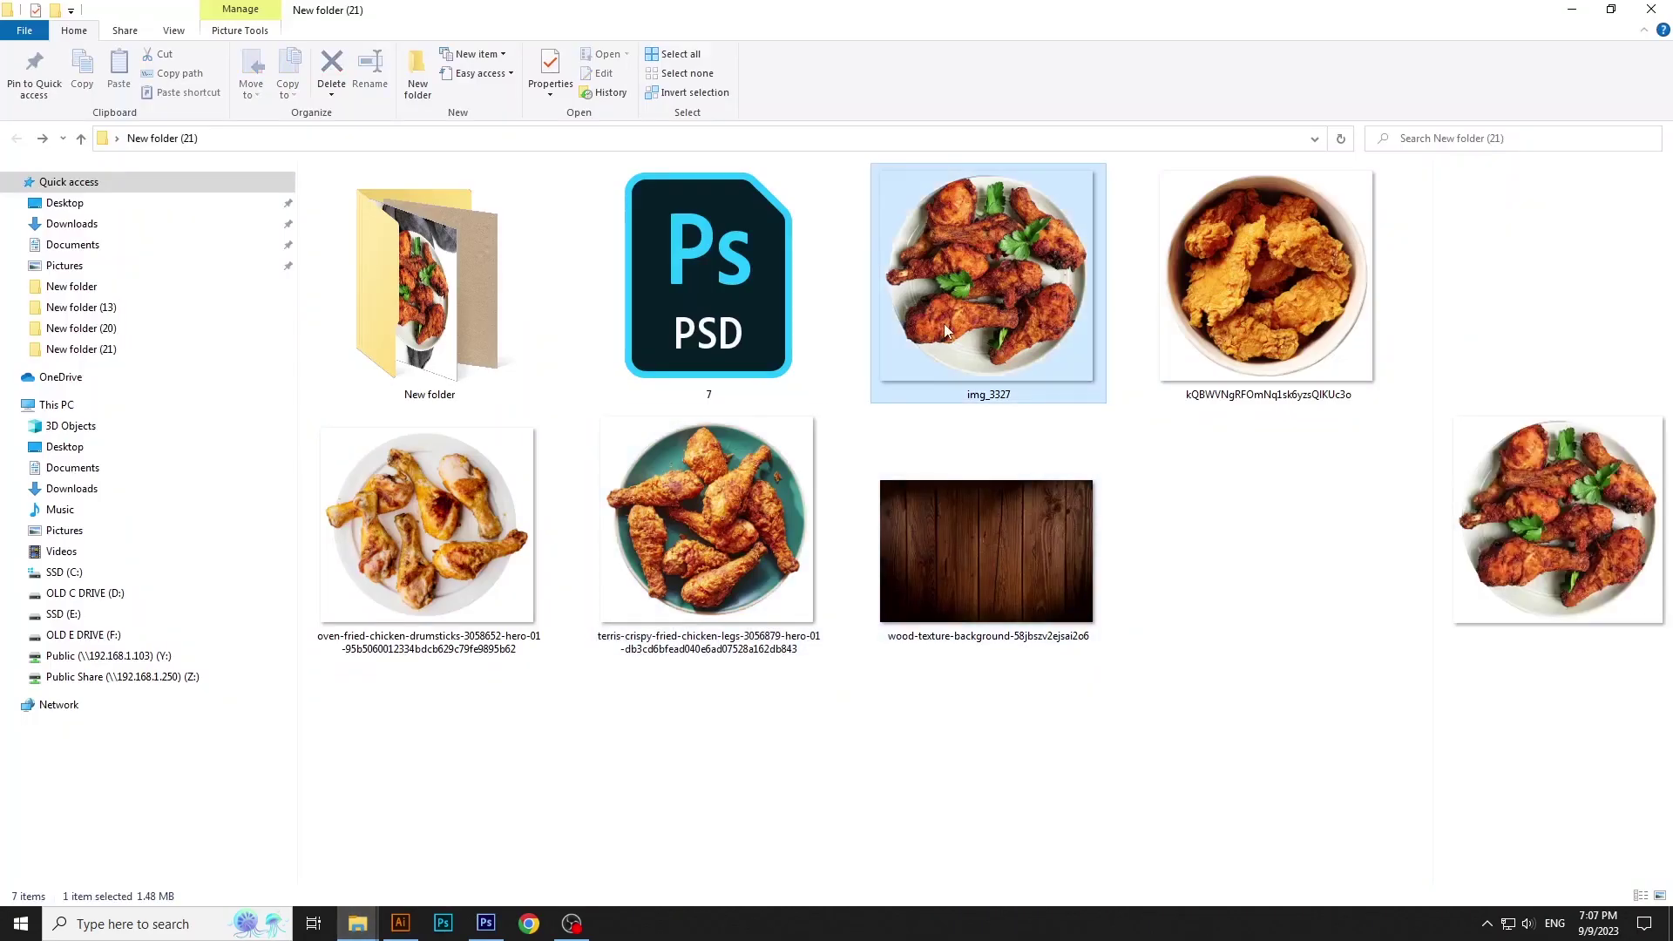
pyautogui.moveTo(736, 558); pyautogui.dragTo(997, 406)
pyautogui.moveTo(1025, 761); pyautogui.dragTo(867, 662)
pyautogui.moveTo(755, 586); pyautogui.dragTo(1020, 288)
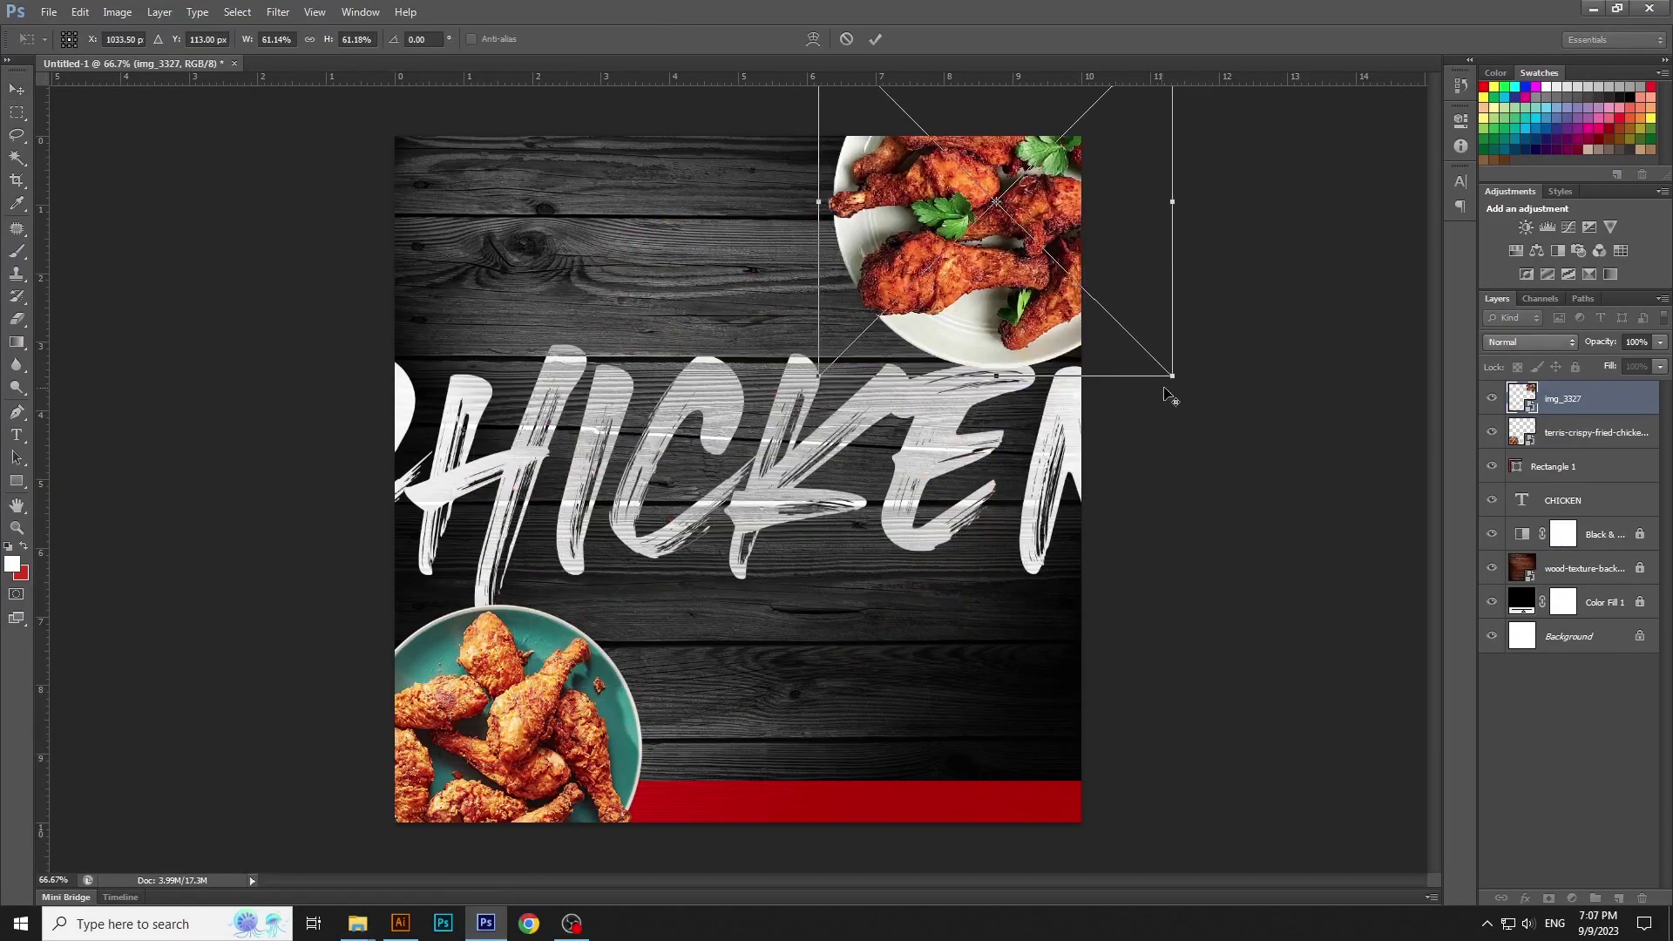
pyautogui.moveTo(1171, 397); pyautogui.dragTo(1147, 373)
pyautogui.press('Return')
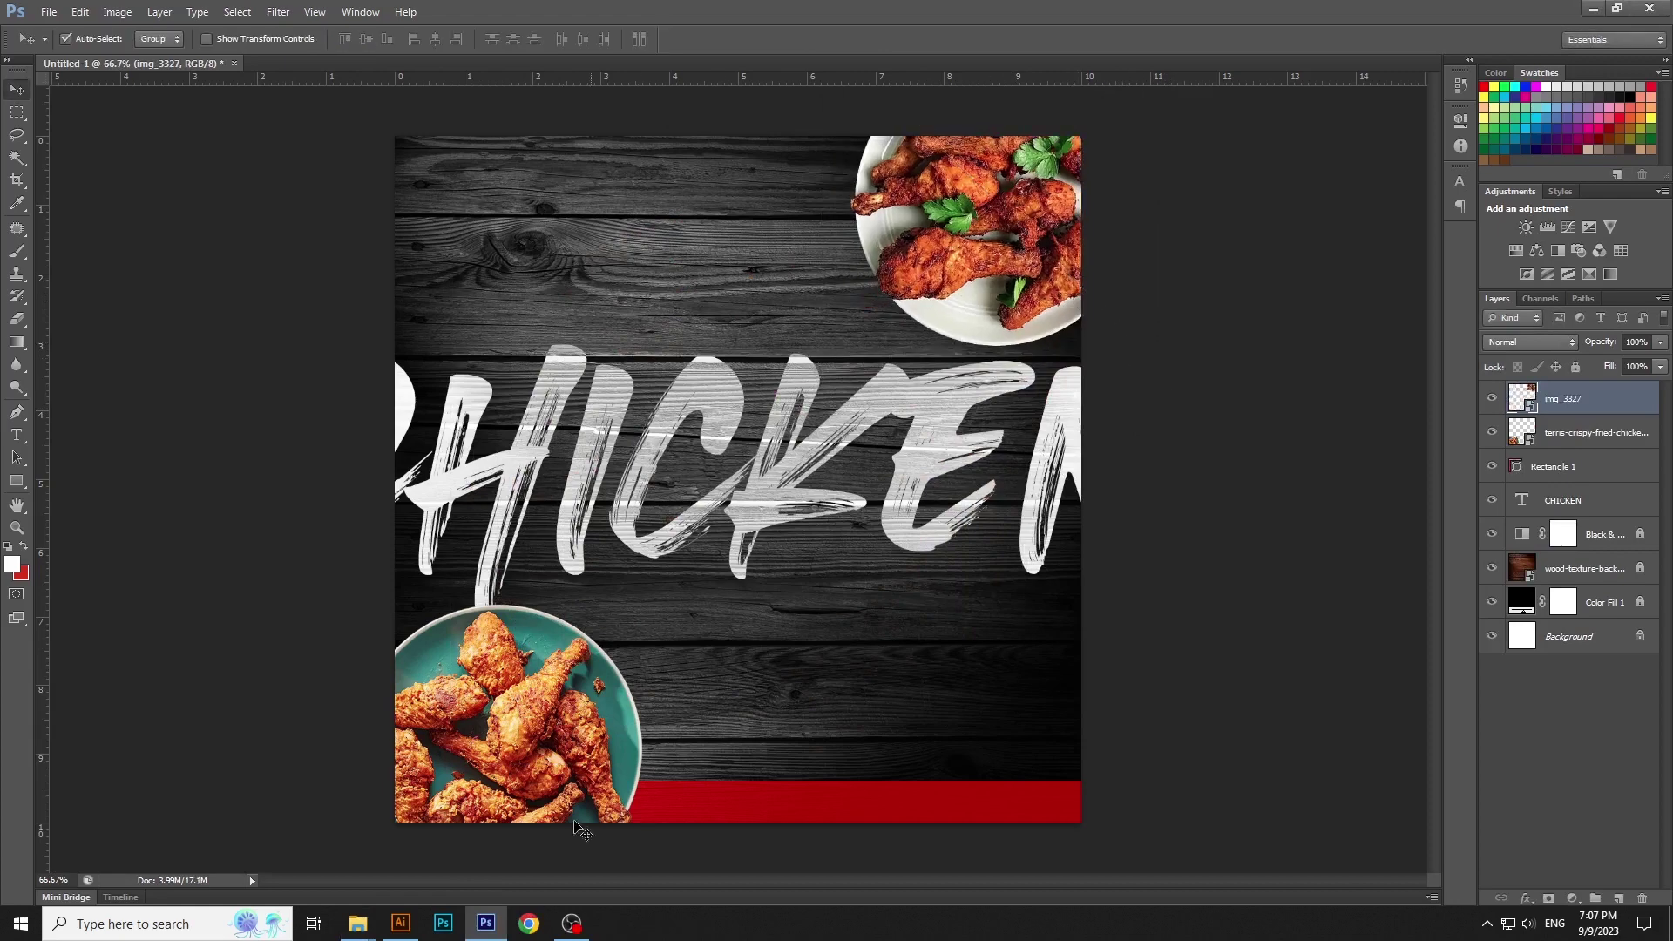
# Place the oven-fried drumsticks photo at about 10% scale along the top edge
pyautogui.moveTo(357, 924)
pyautogui.click(563, 837)
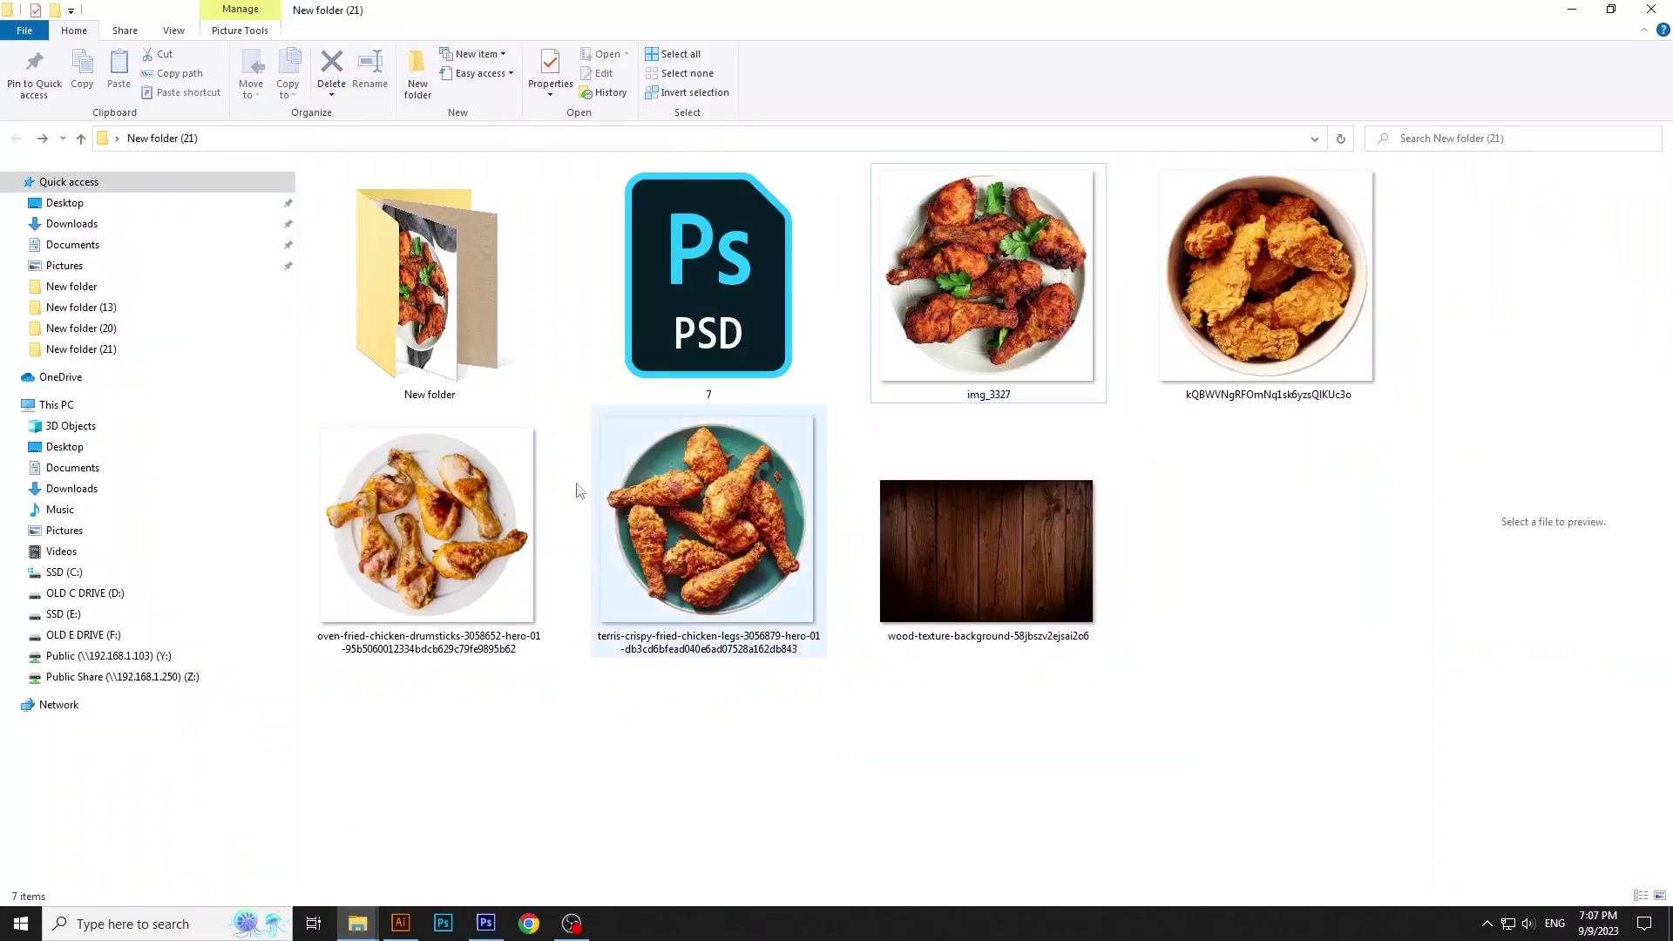
pyautogui.moveTo(425, 610); pyautogui.dragTo(880, 174)
pyautogui.moveTo(1081, 795); pyautogui.dragTo(871, 601)
pyautogui.moveTo(804, 560); pyautogui.dragTo(673, 294)
pyautogui.press('Return')
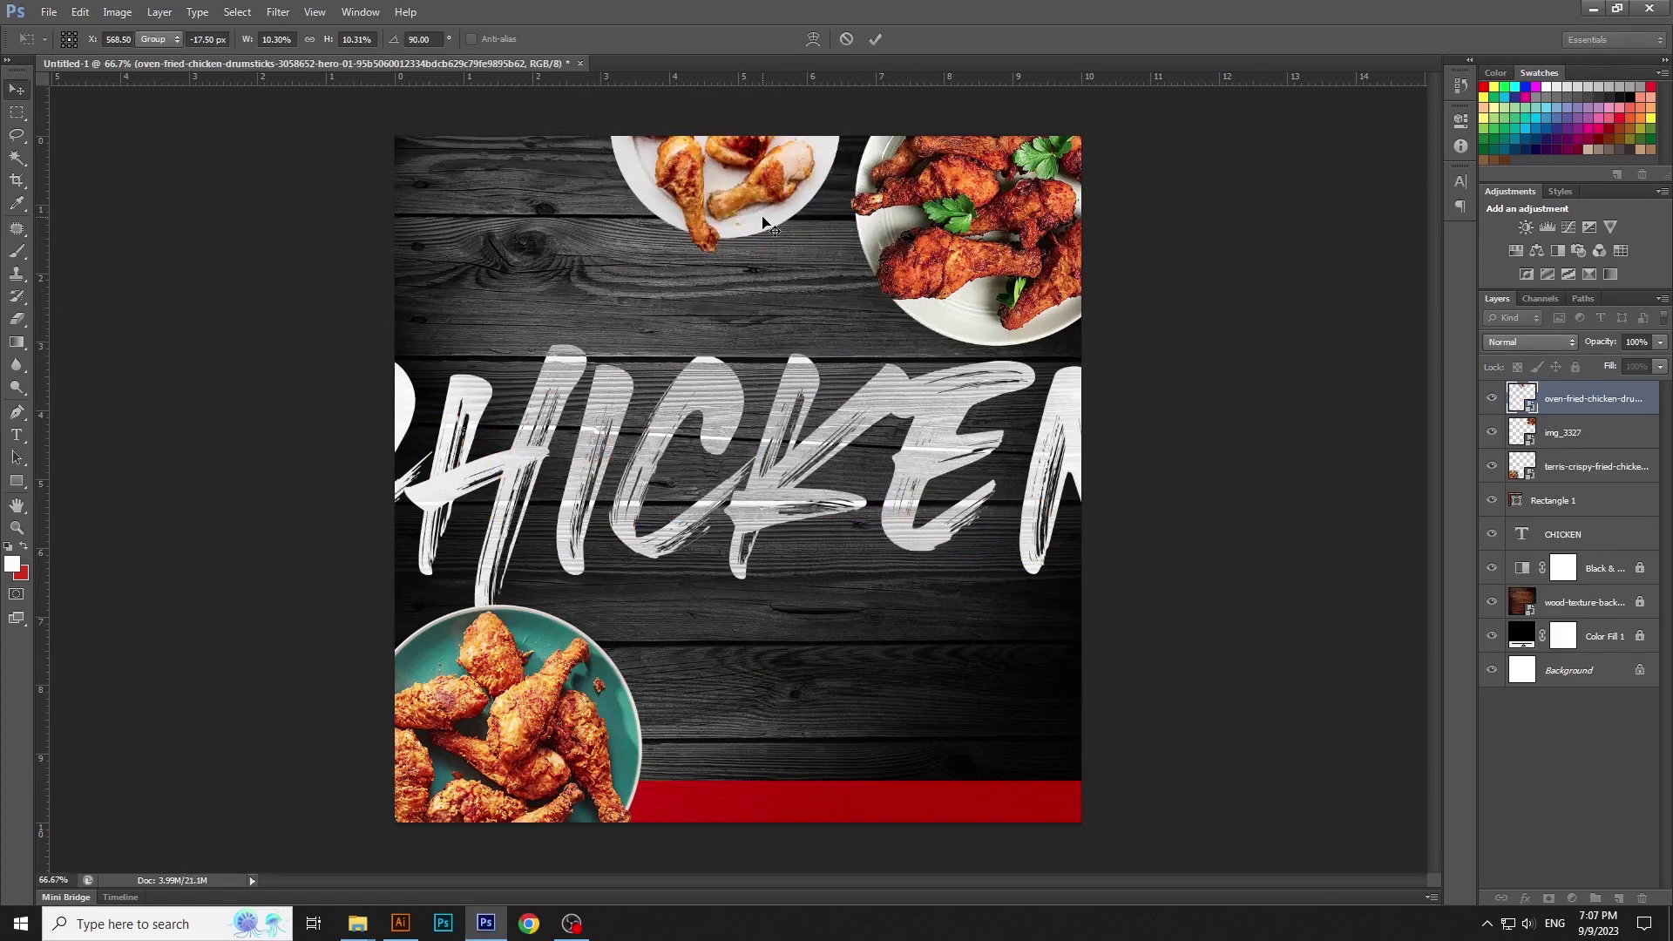
# Nudge the top-right parsley plate slightly into place
pyautogui.click(1176, 350)
pyautogui.moveTo(1057, 295); pyautogui.dragTo(1061, 299)
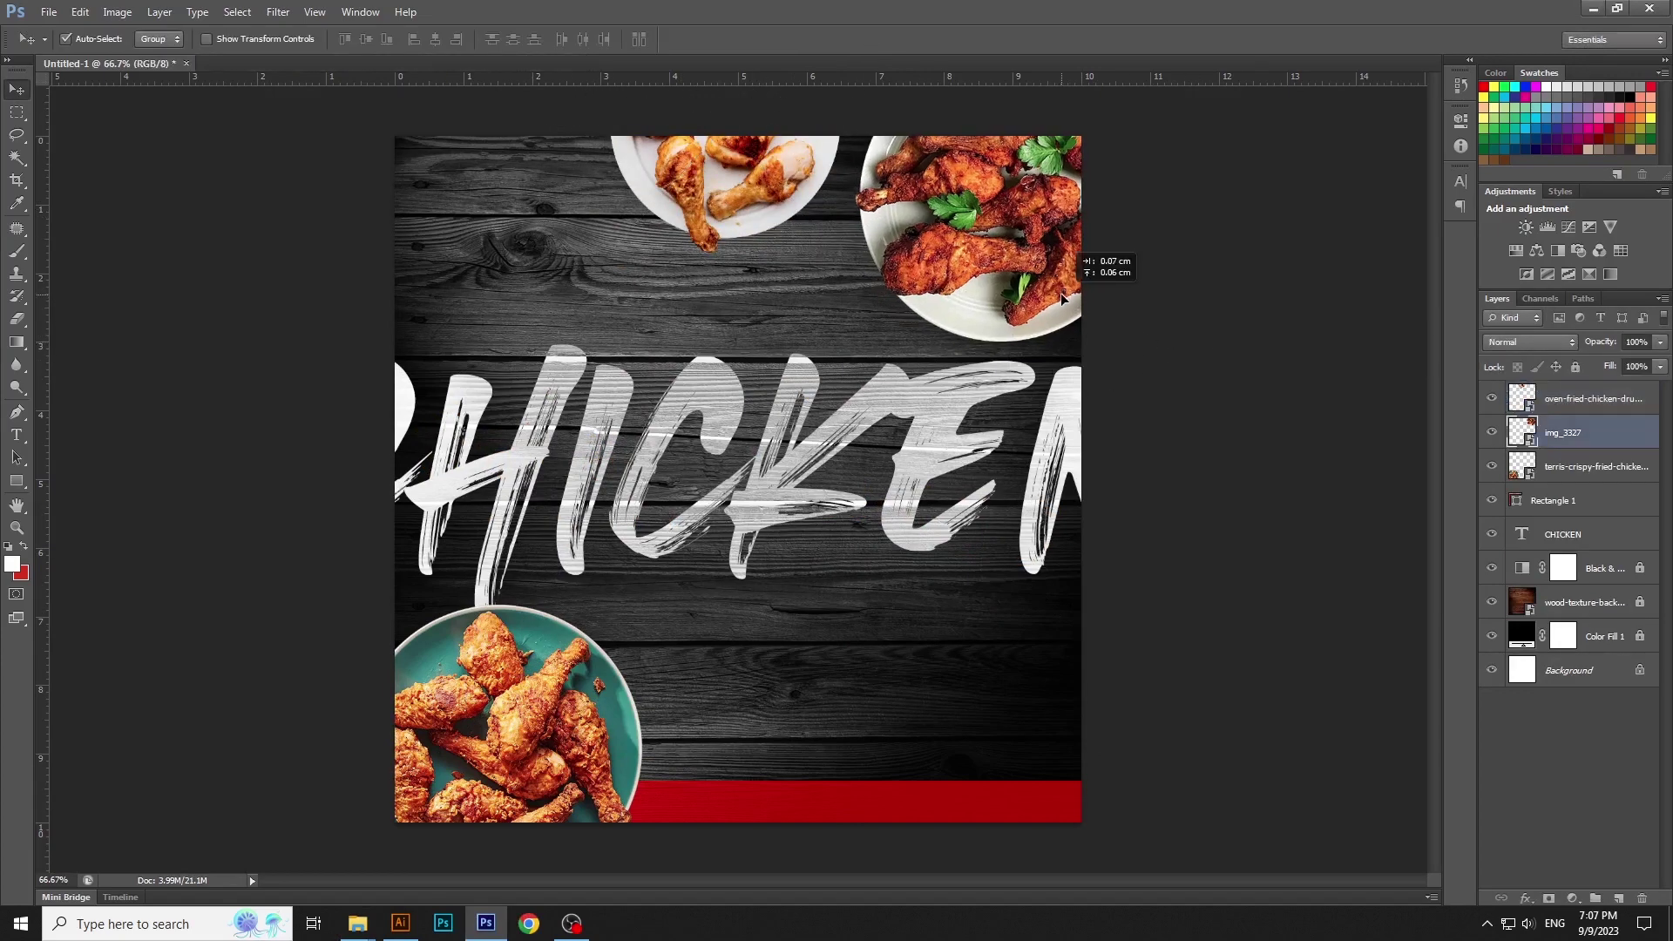
pyautogui.click(1196, 349)
# Drag the kQBW fried-chicken bowl onto the poster and shrink it to about 11% at the centre
pyautogui.moveTo(357, 924)
pyautogui.click(521, 861)
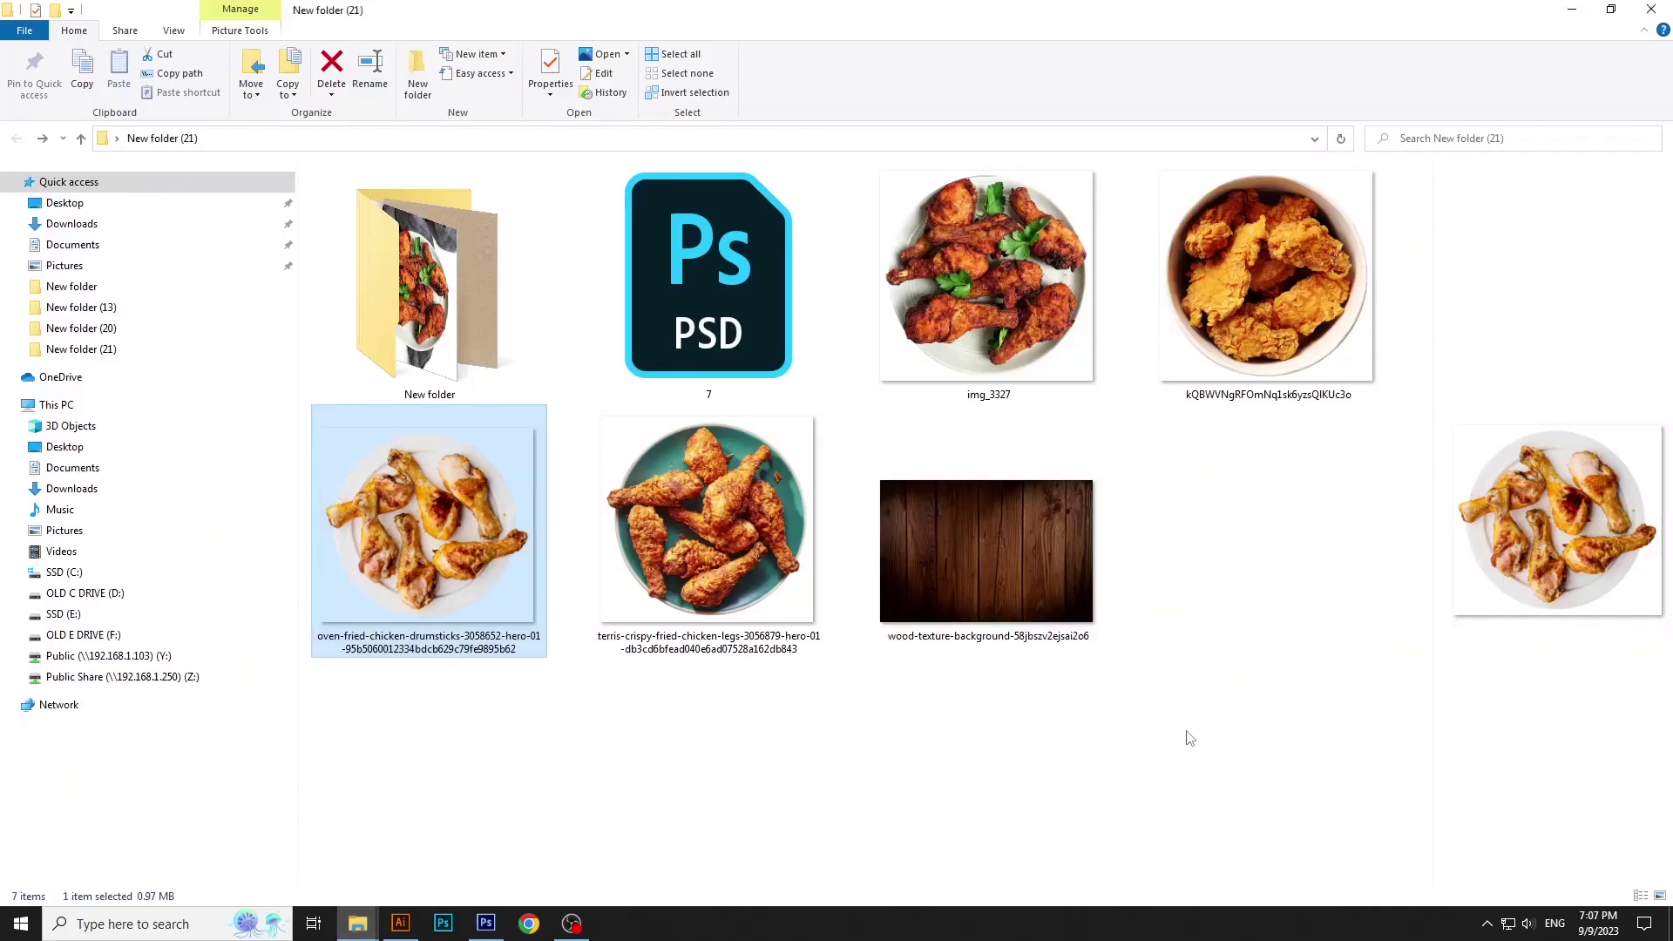
pyautogui.click(1189, 736)
pyautogui.moveTo(1280, 306); pyautogui.dragTo(945, 566)
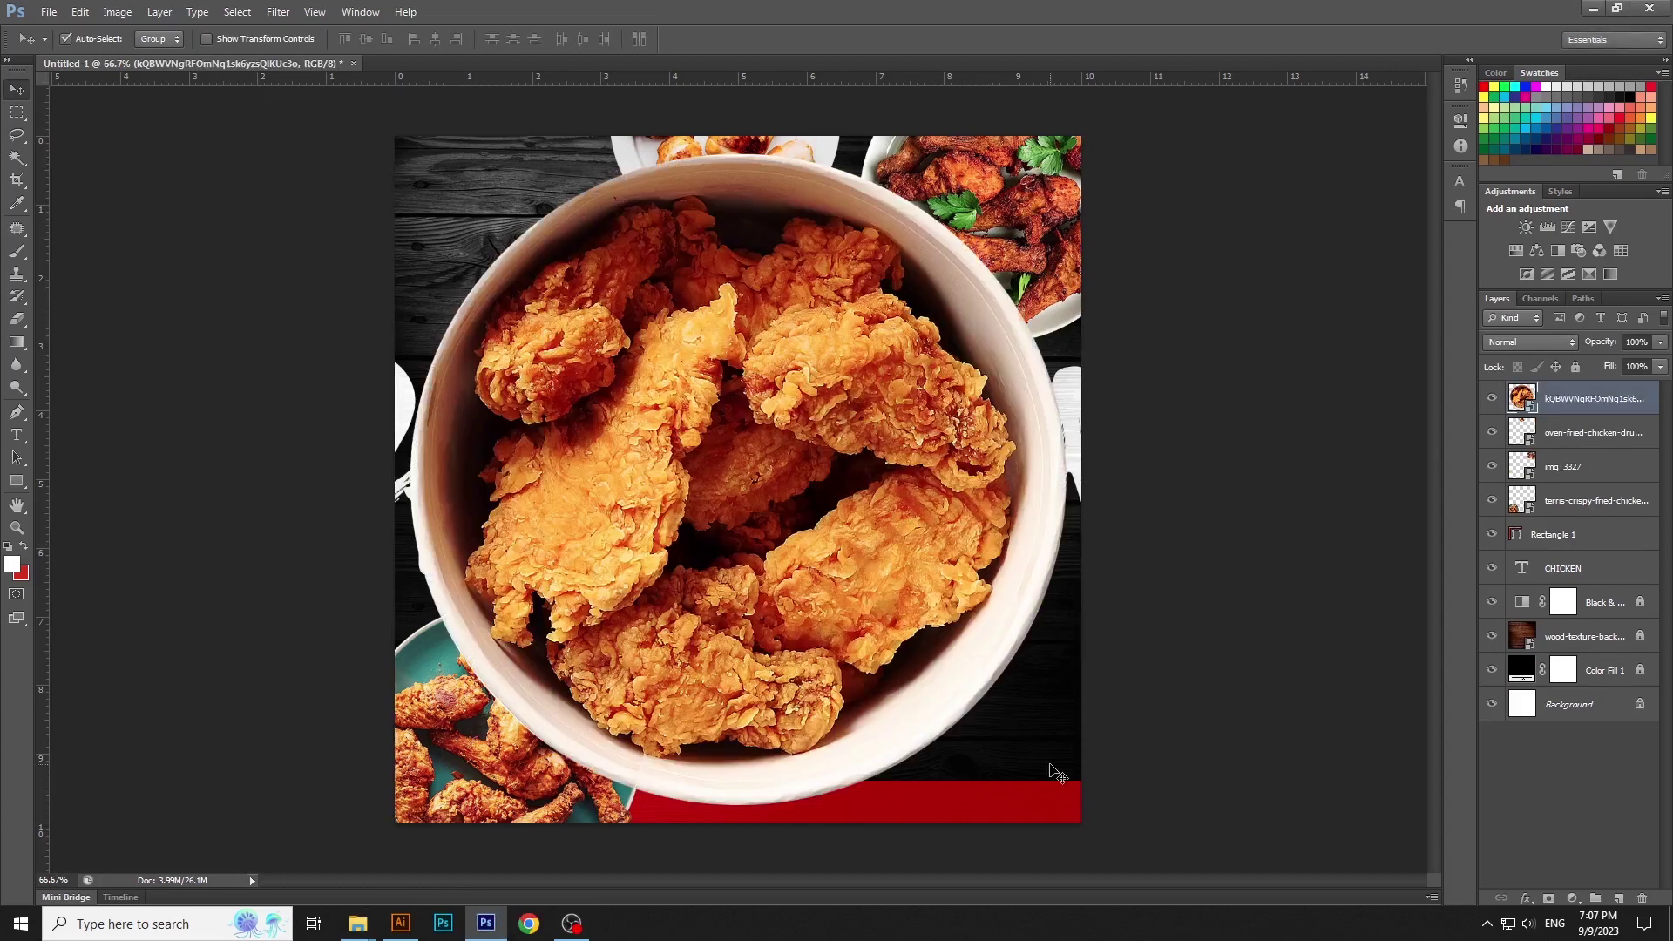
pyautogui.moveTo(1084, 816); pyautogui.dragTo(934, 676)
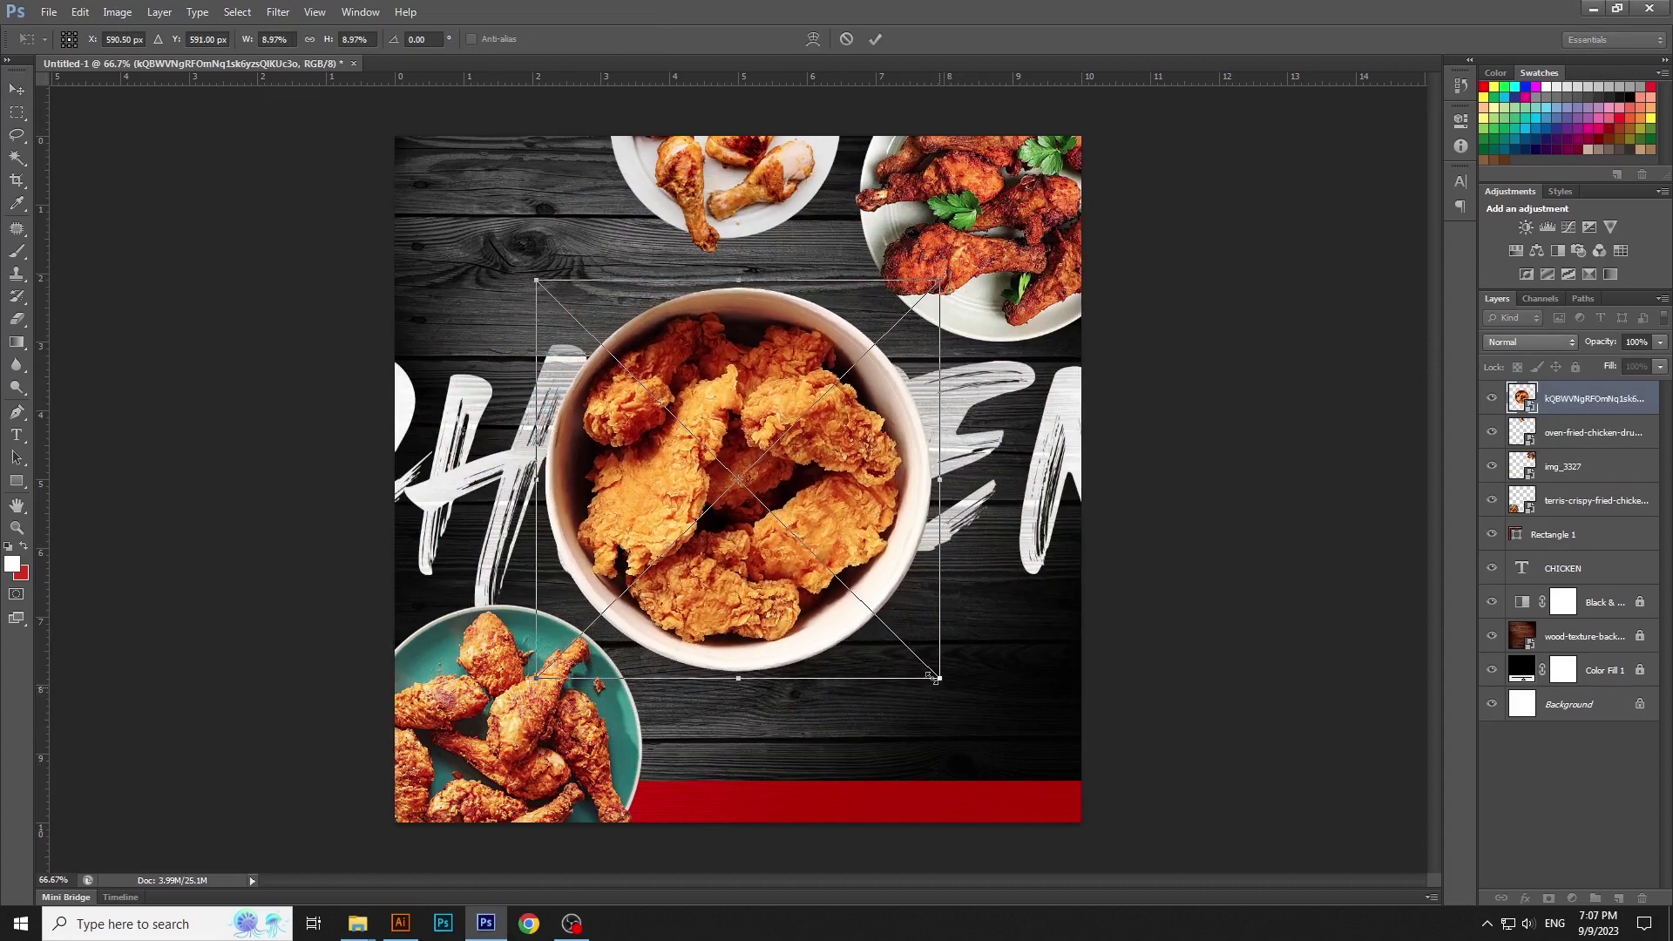
pyautogui.press('Return')
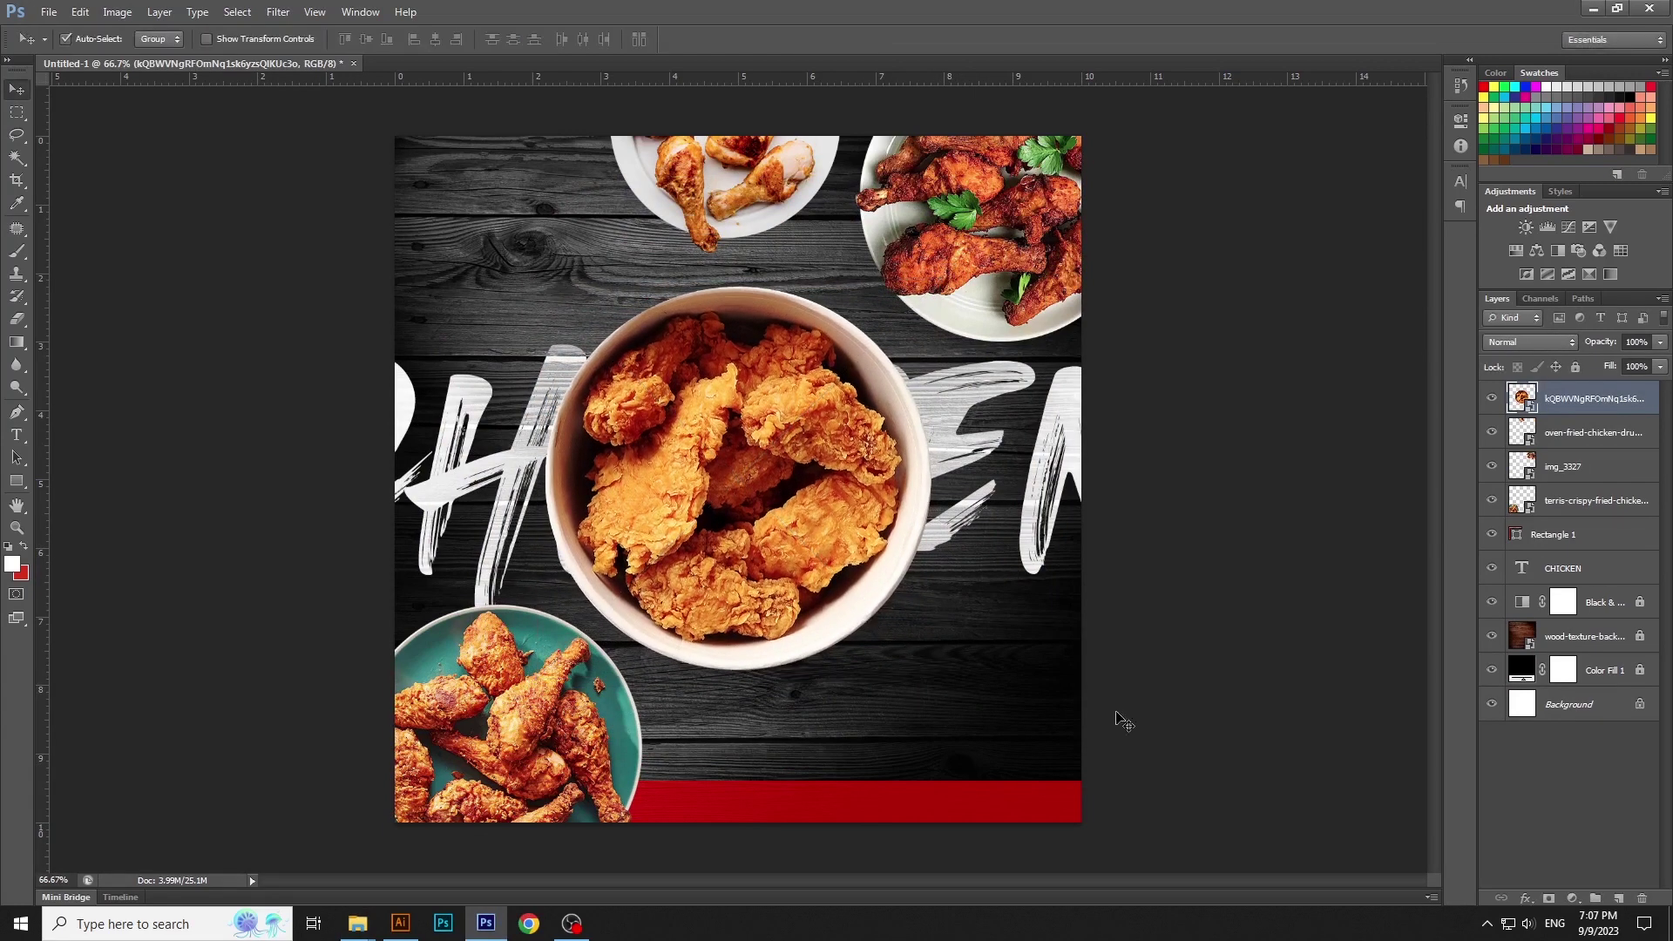
# Add a Drop Shadow to the bowl layer: 75% opacity, about 33 px distance, 59 px size
pyautogui.doubleClick(1656, 392)
pyautogui.click(1242, 644)
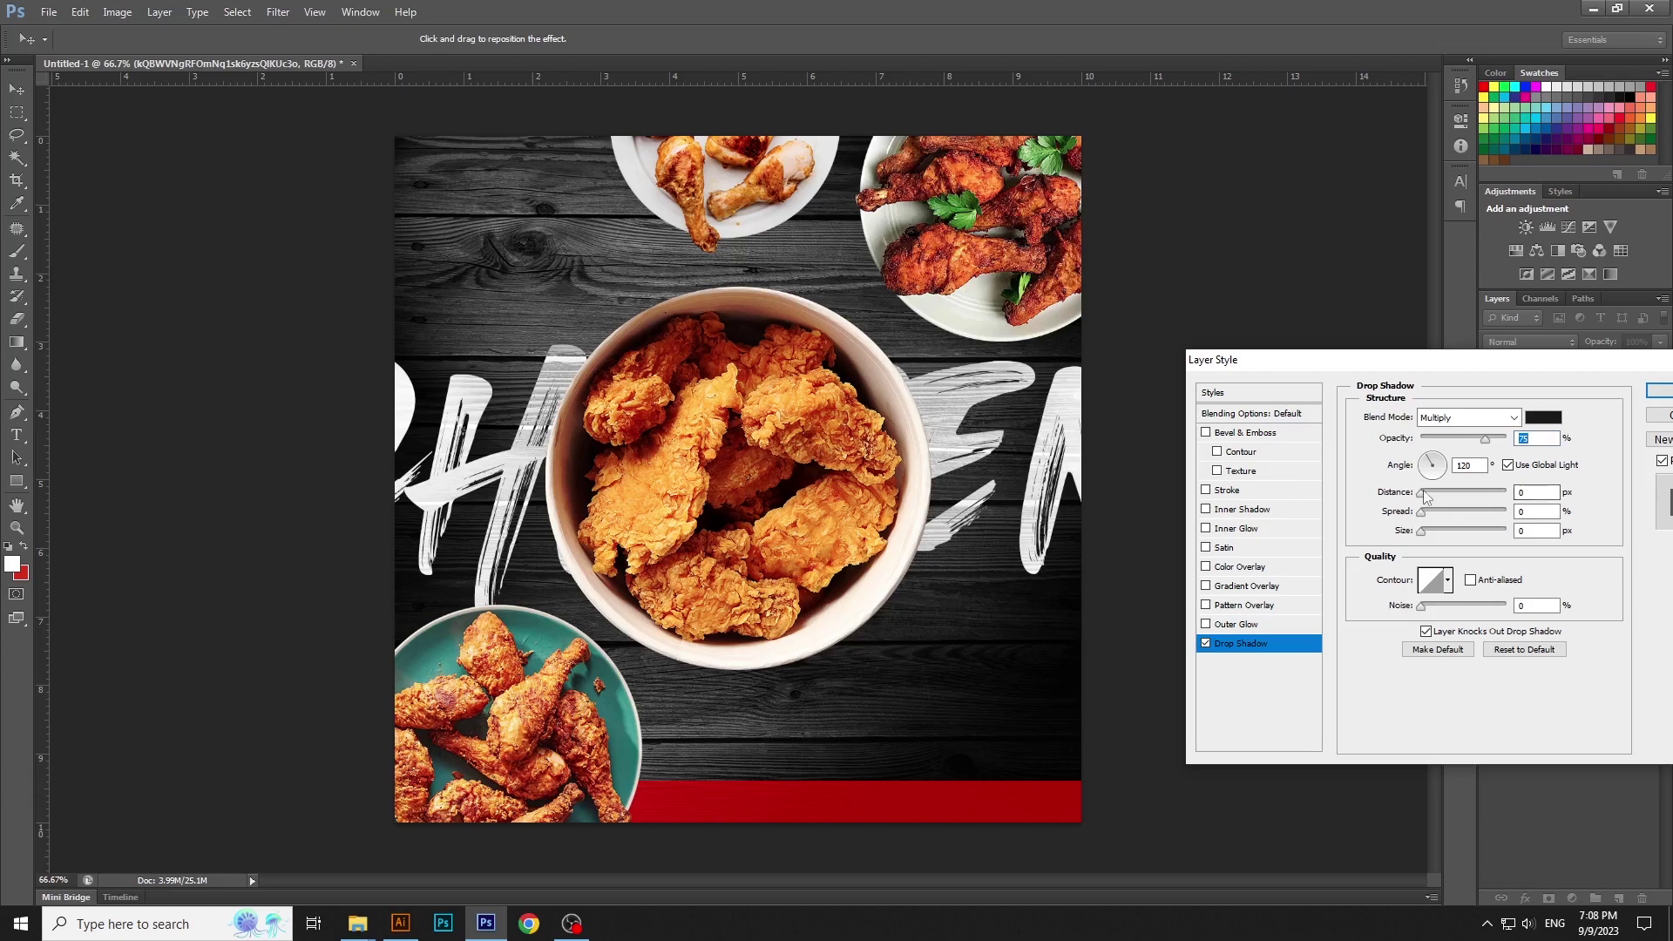
pyautogui.moveTo(1427, 496); pyautogui.dragTo(1491, 500)
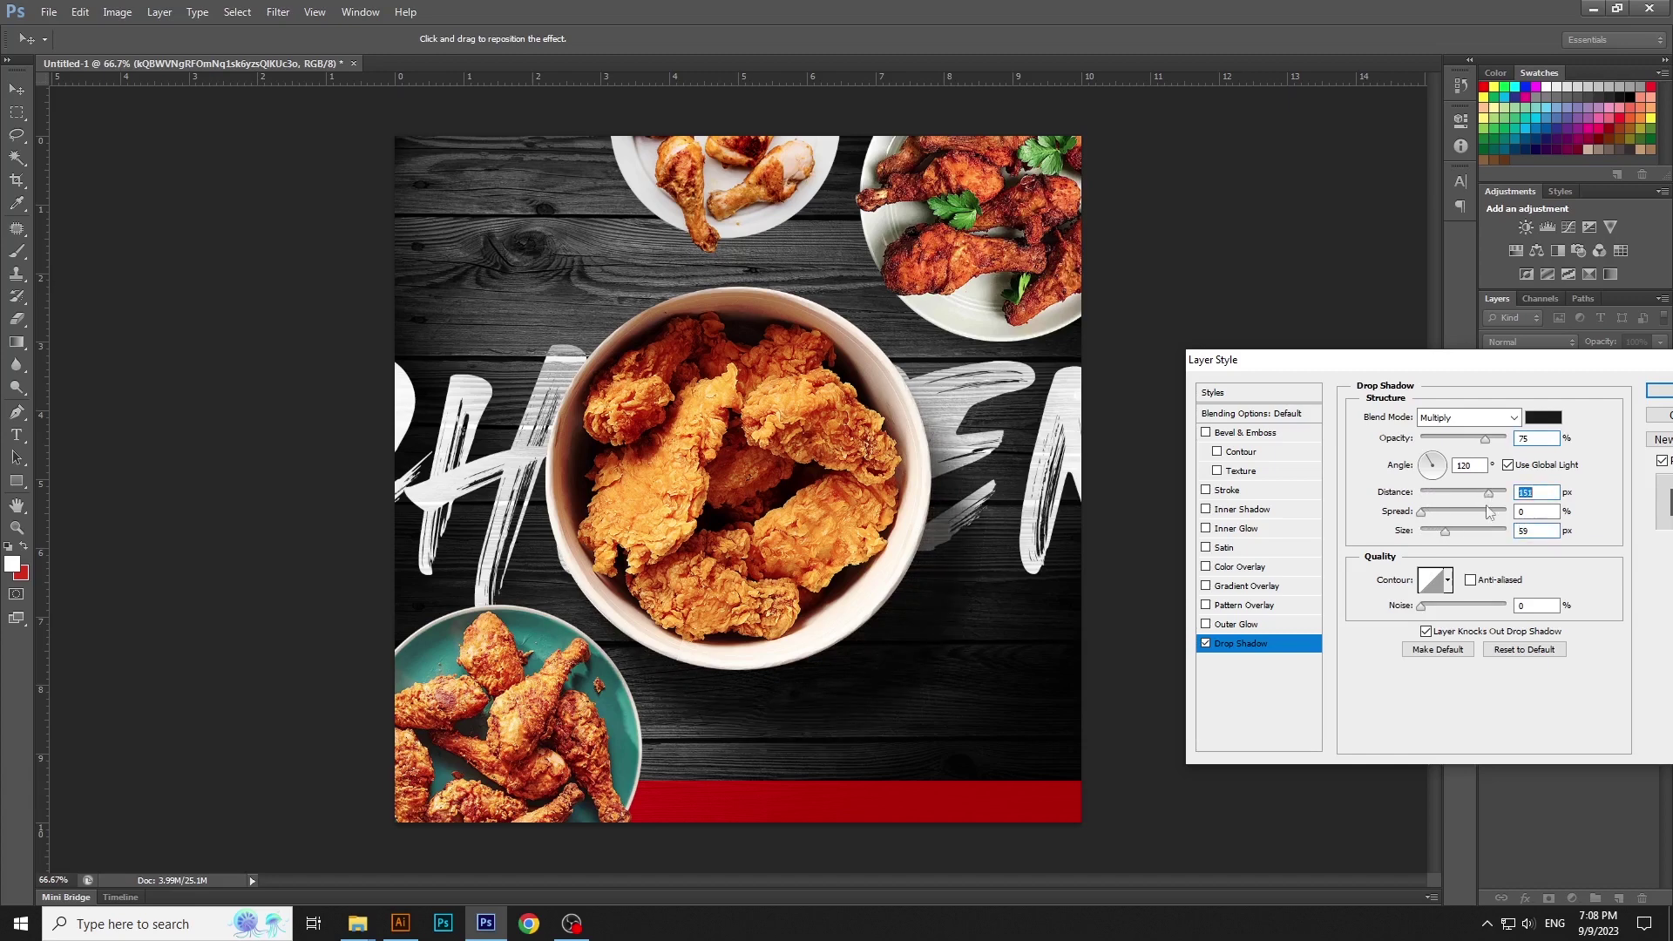
pyautogui.click(1659, 390)
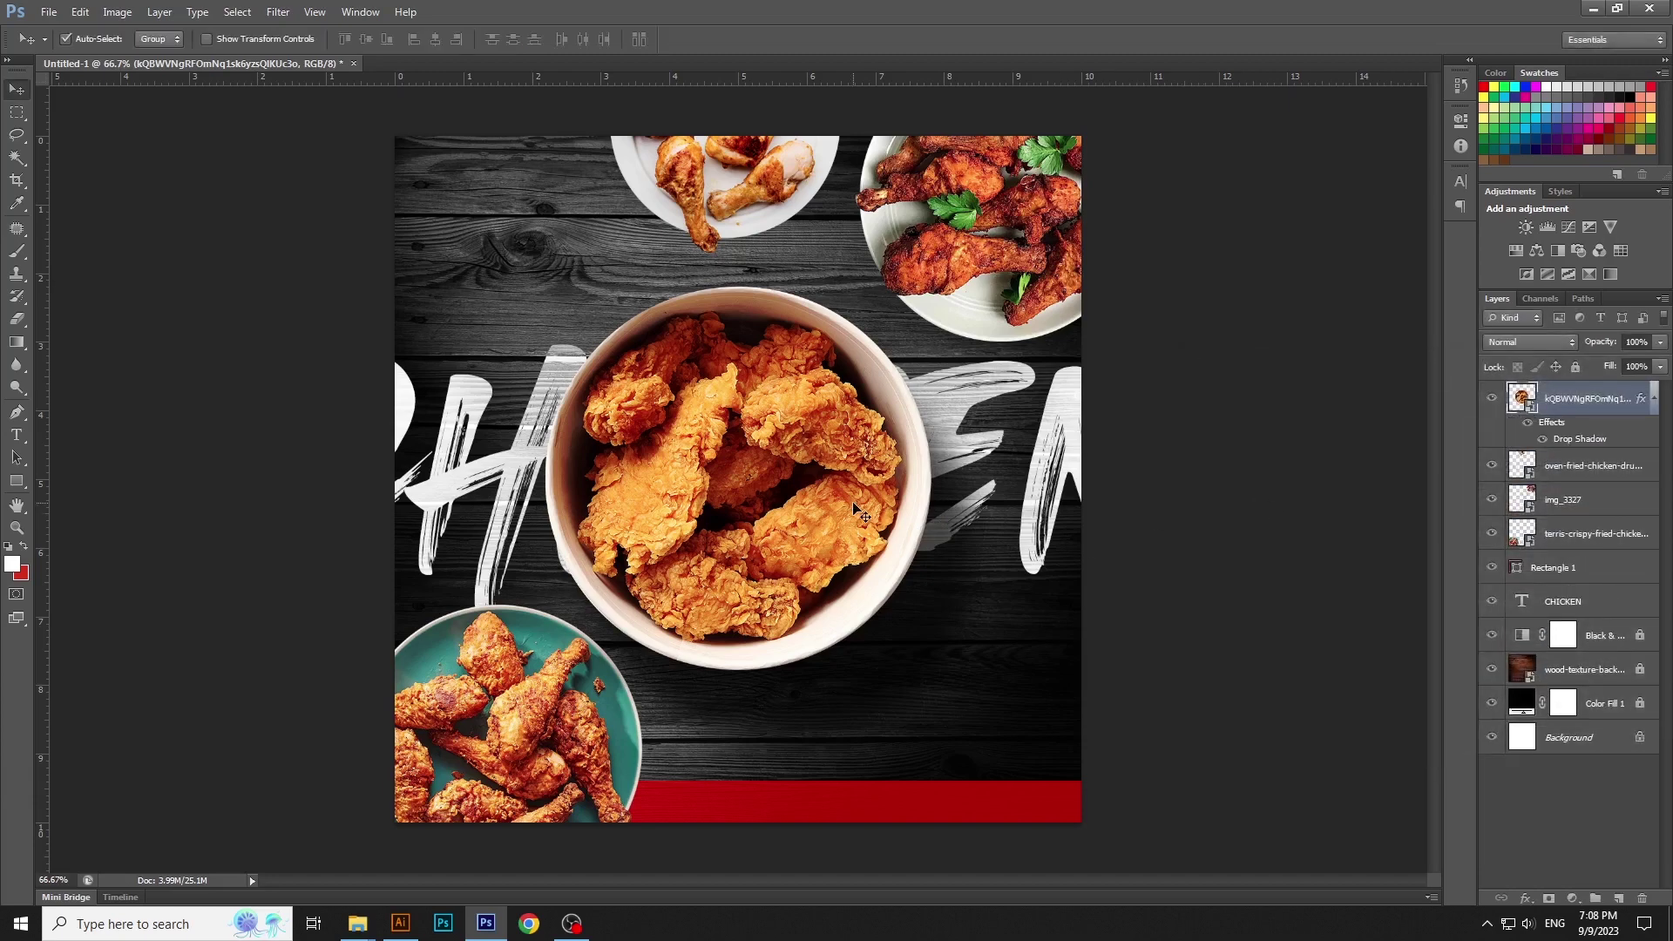
# Add a Curves 1 adjustment clipped to the bowl, pulling down the highlights
pyautogui.click(1656, 393)
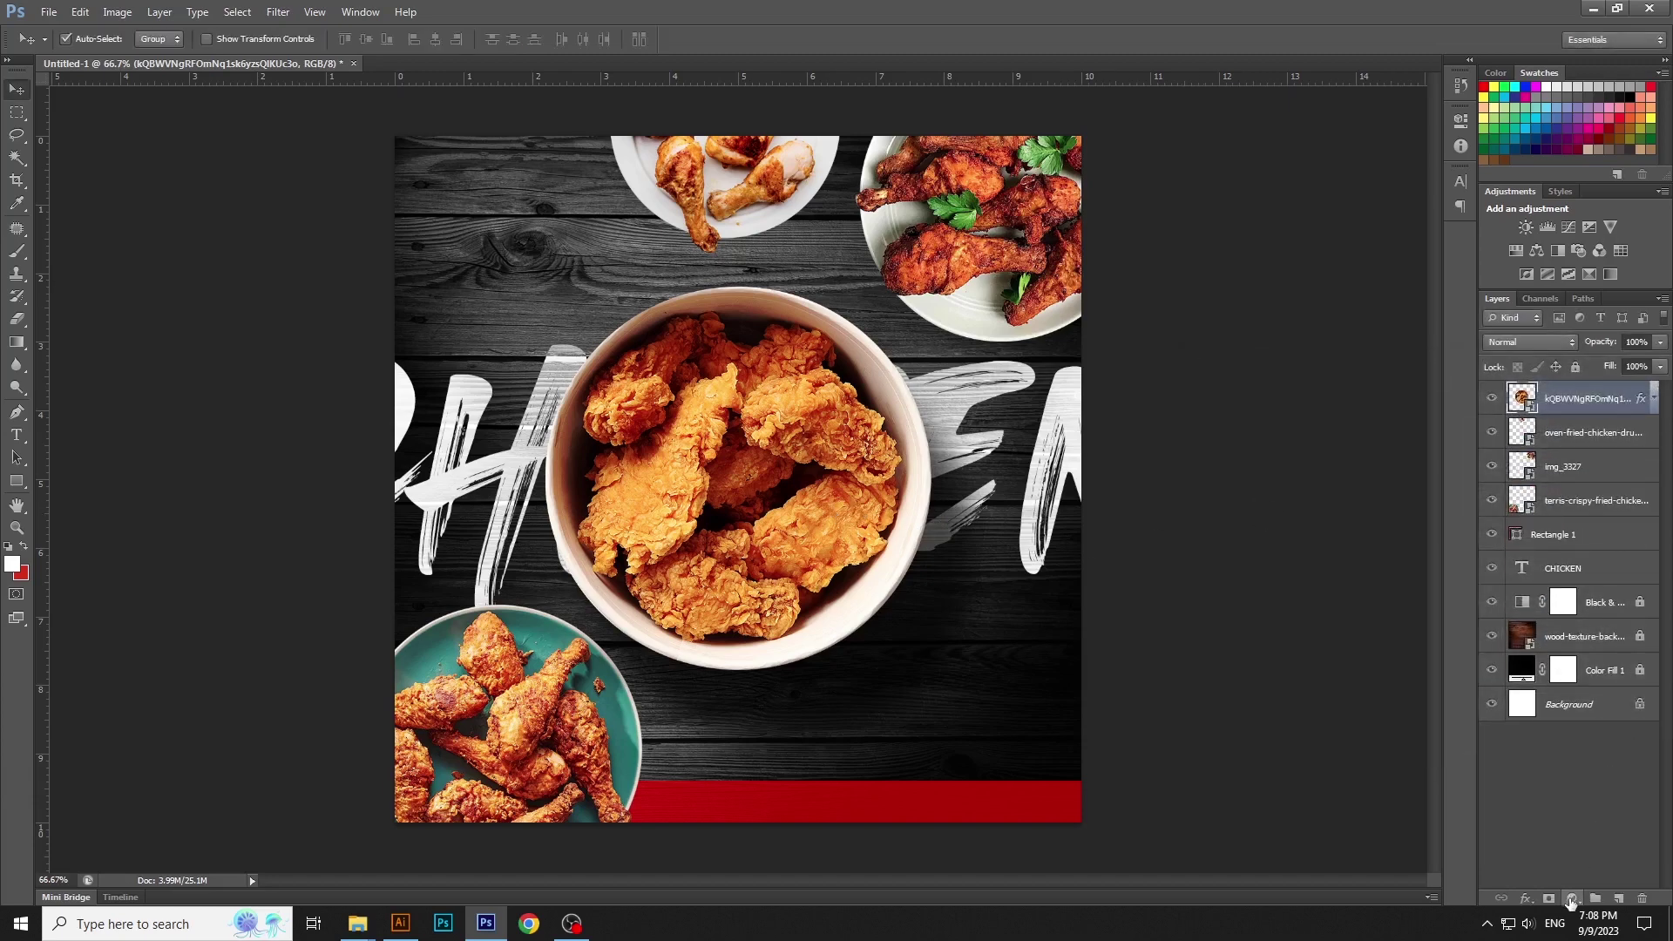
pyautogui.click(1572, 901)
pyautogui.click(1578, 620)
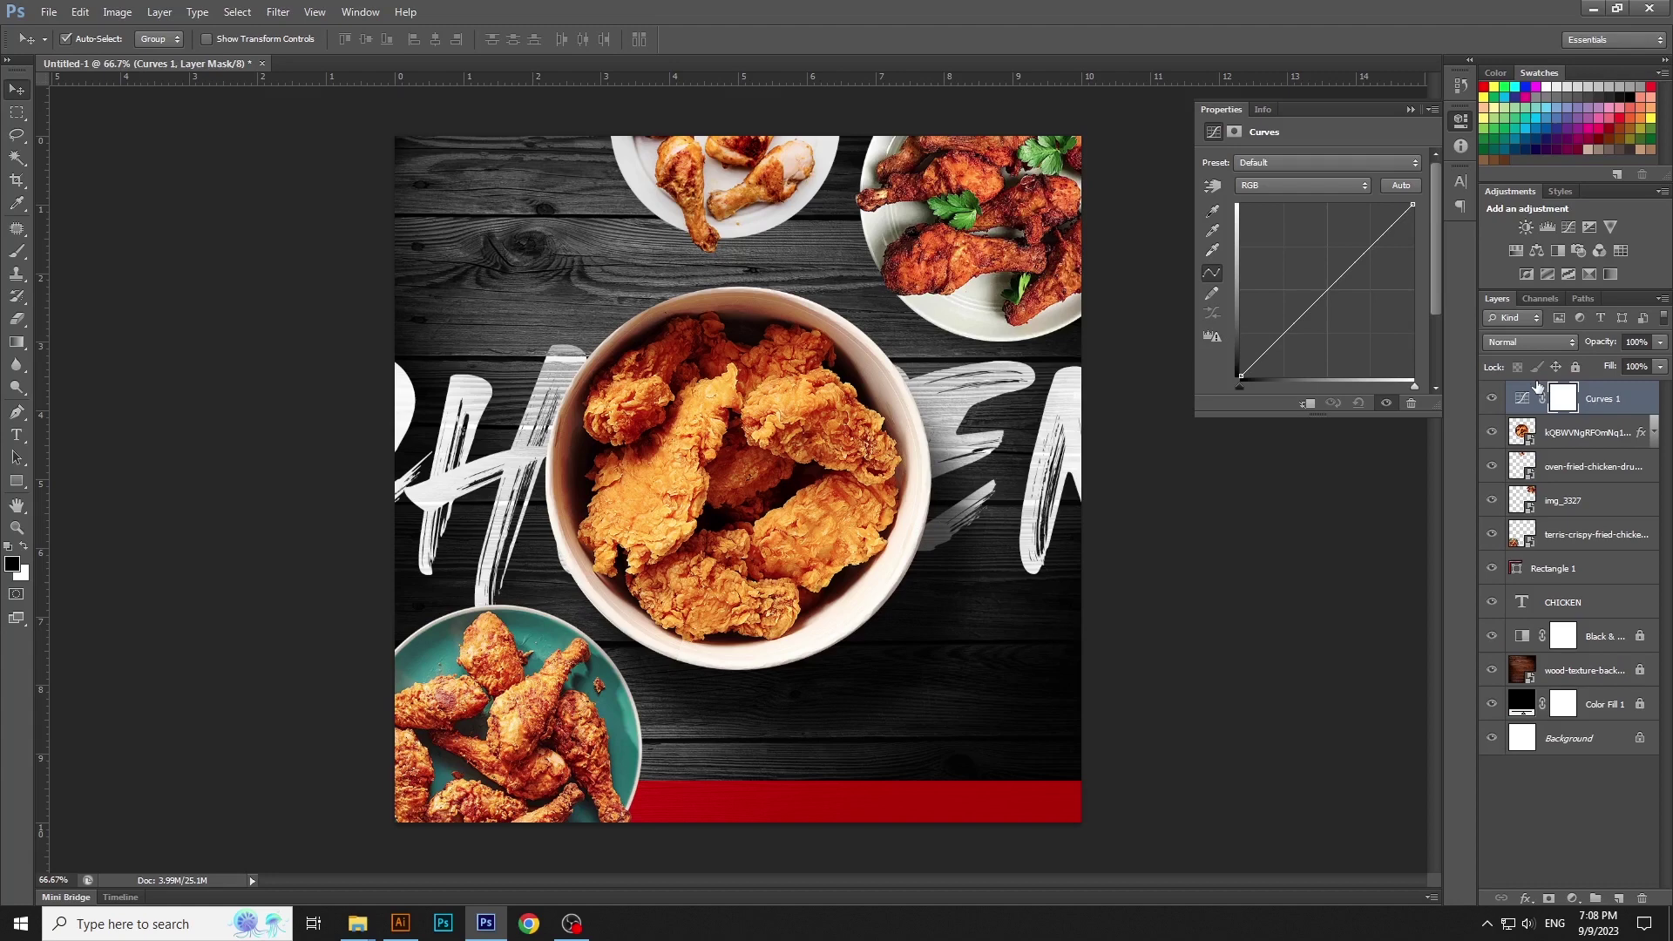
pyautogui.click(1313, 403)
pyautogui.moveTo(1414, 206); pyautogui.dragTo(1413, 227)
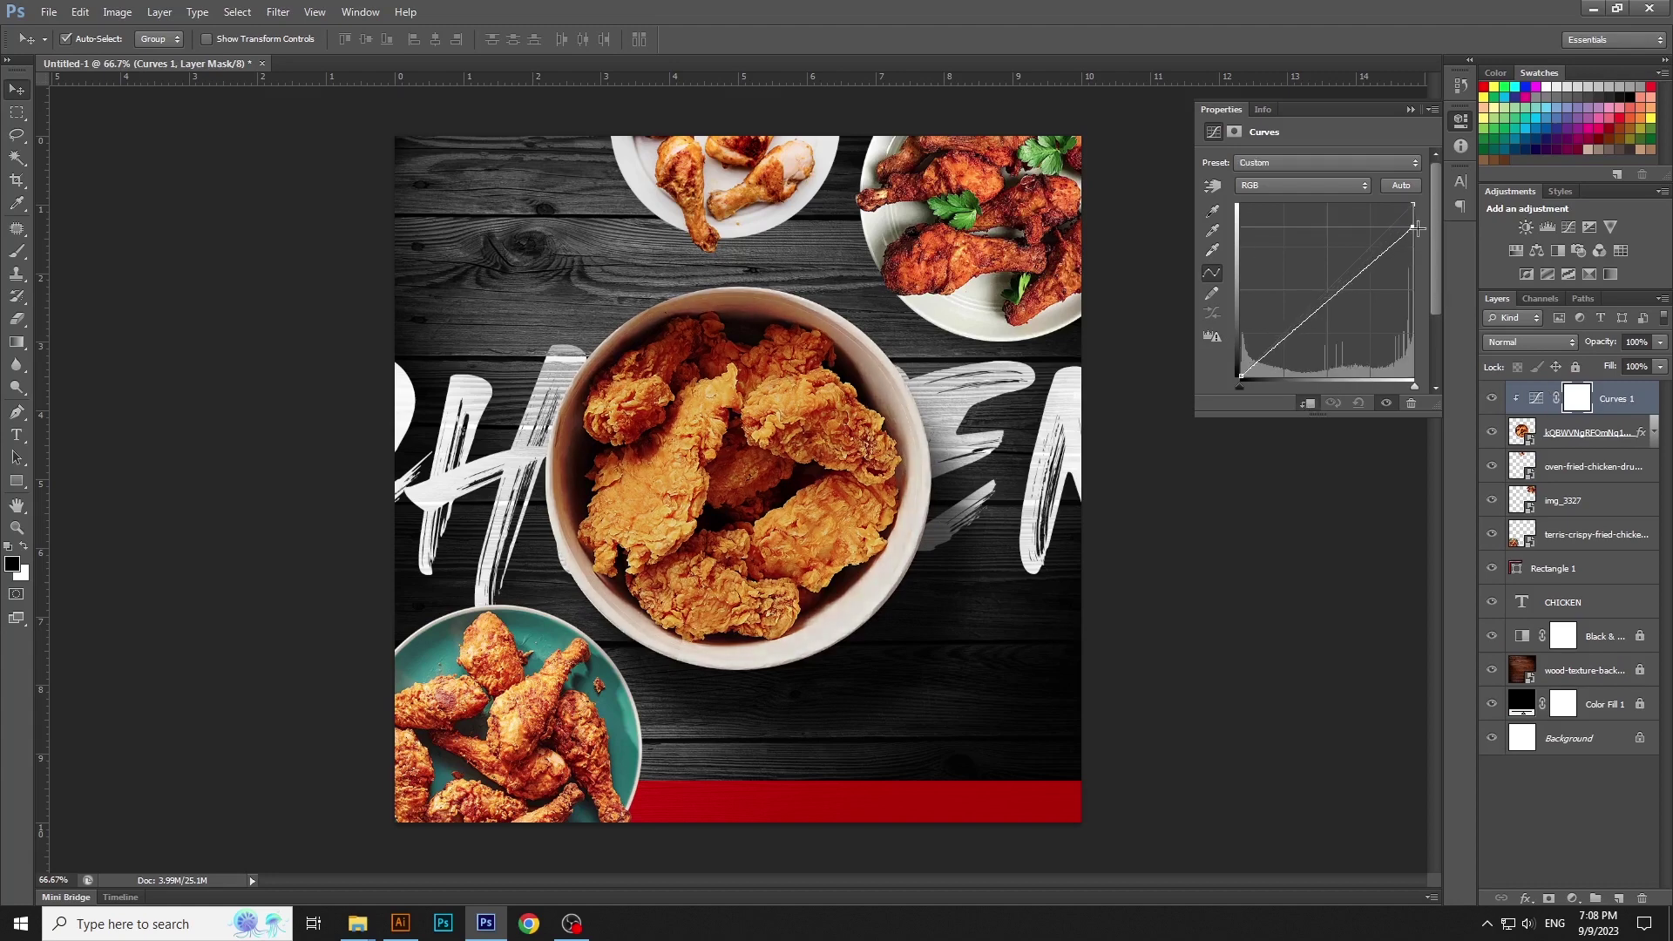
pyautogui.moveTo(1246, 377); pyautogui.dragTo(1254, 385)
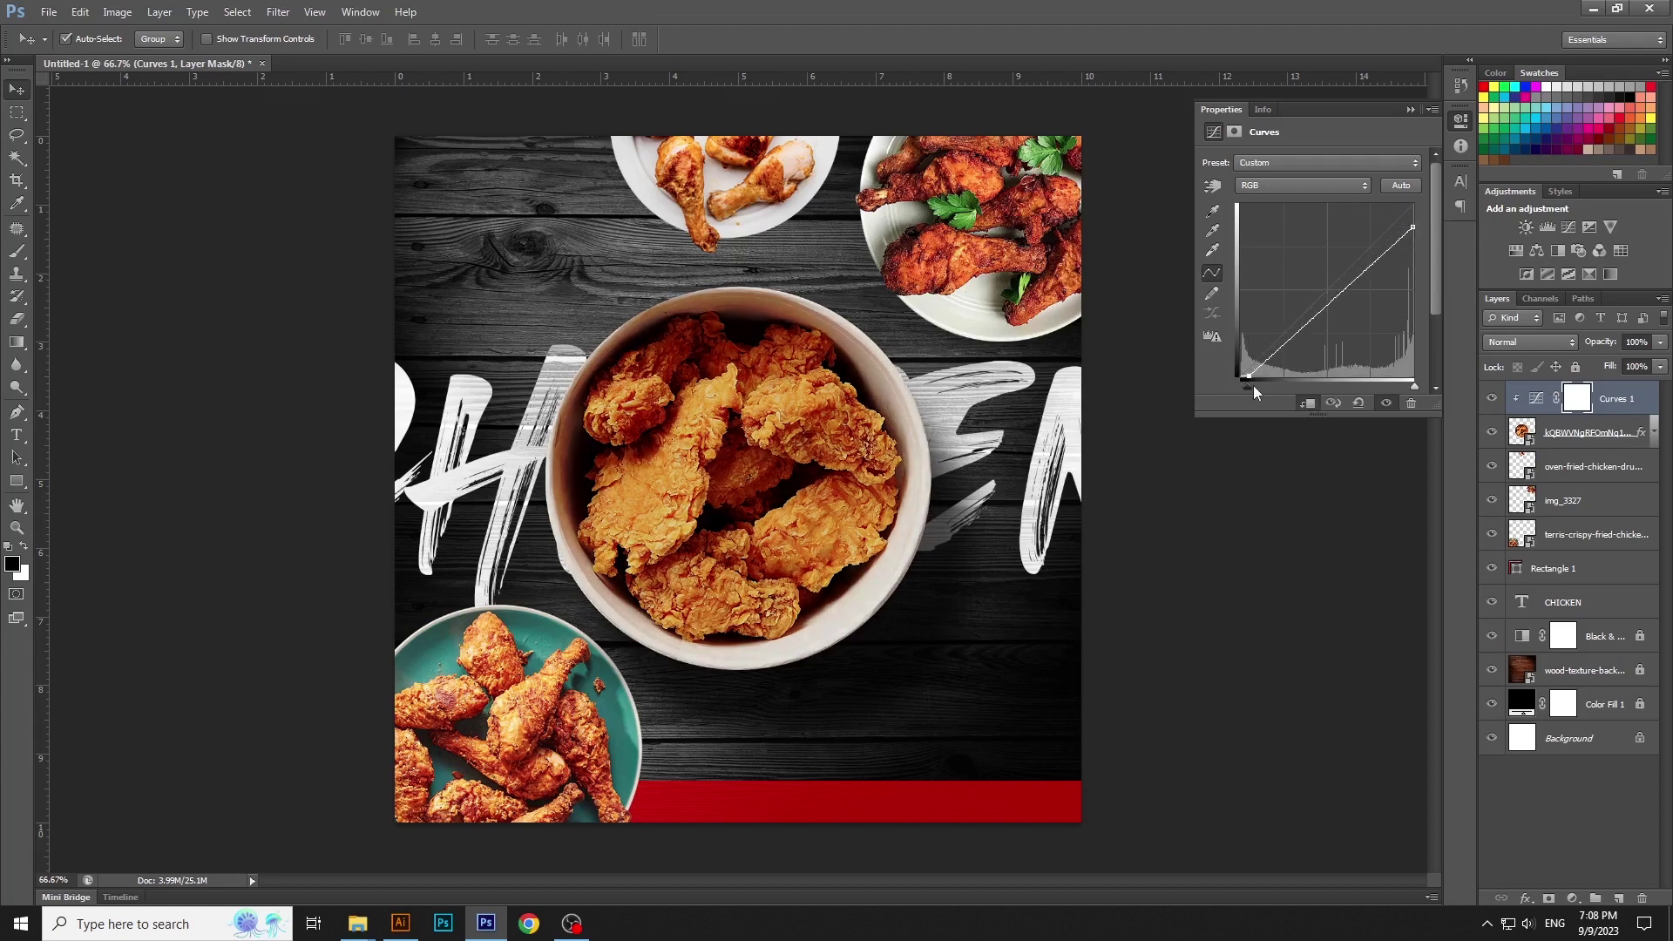
pyautogui.click(1523, 293)
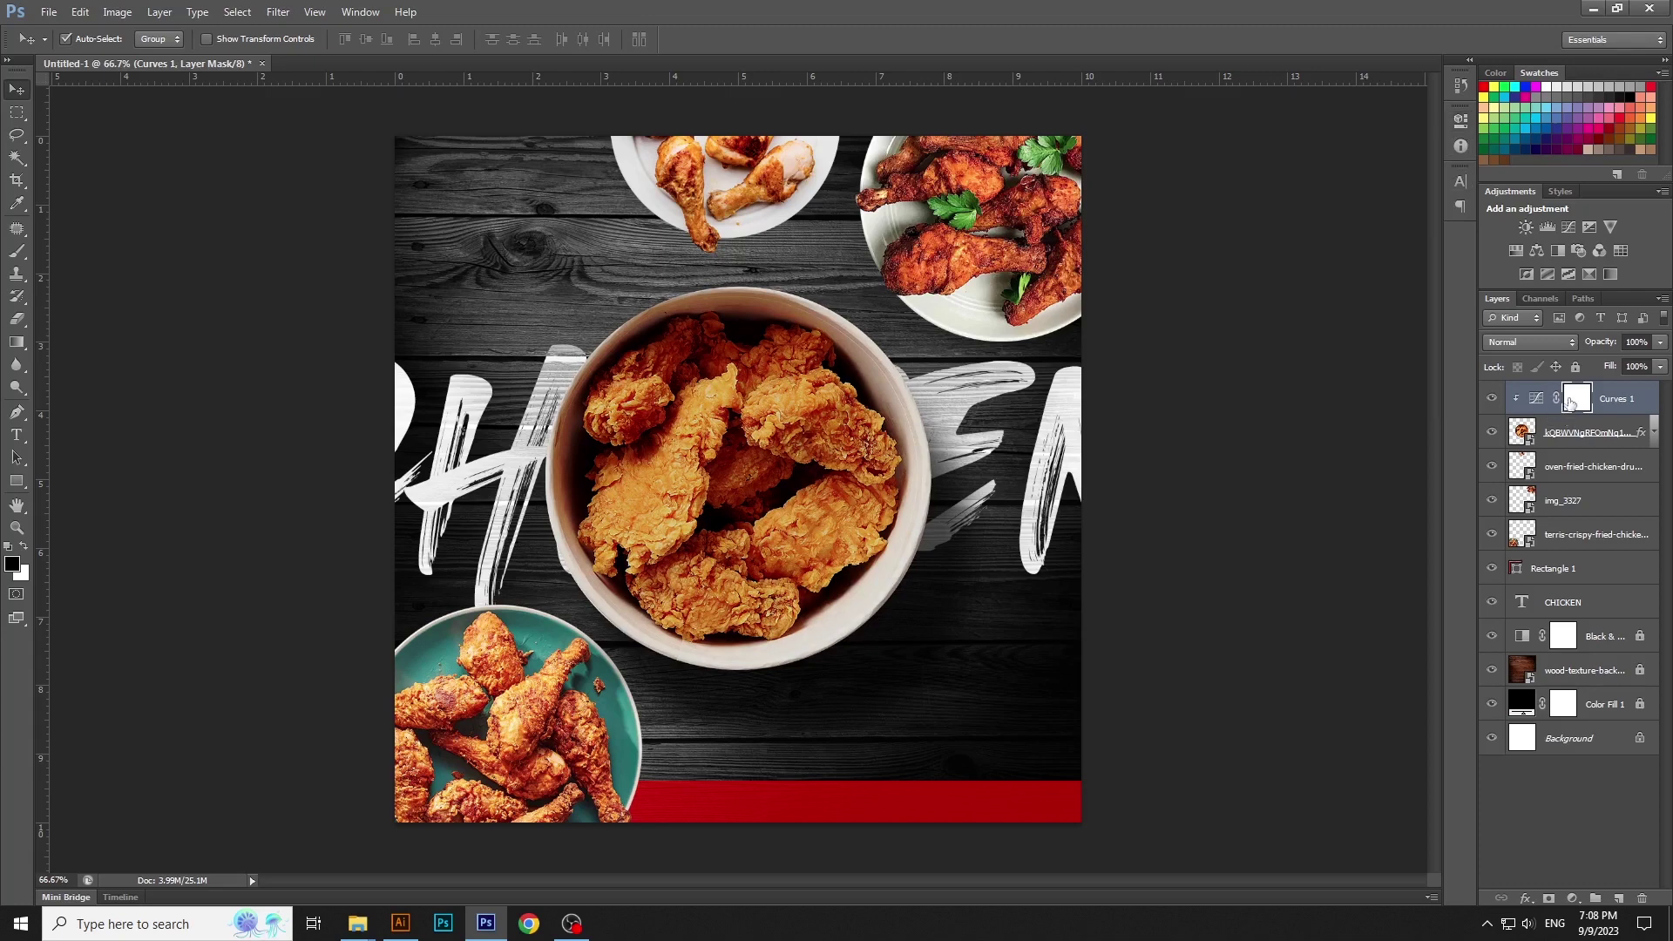
# Paint black with a 500 px soft brush on the Curves mask over the bowl's centre
pyautogui.click(17, 252)
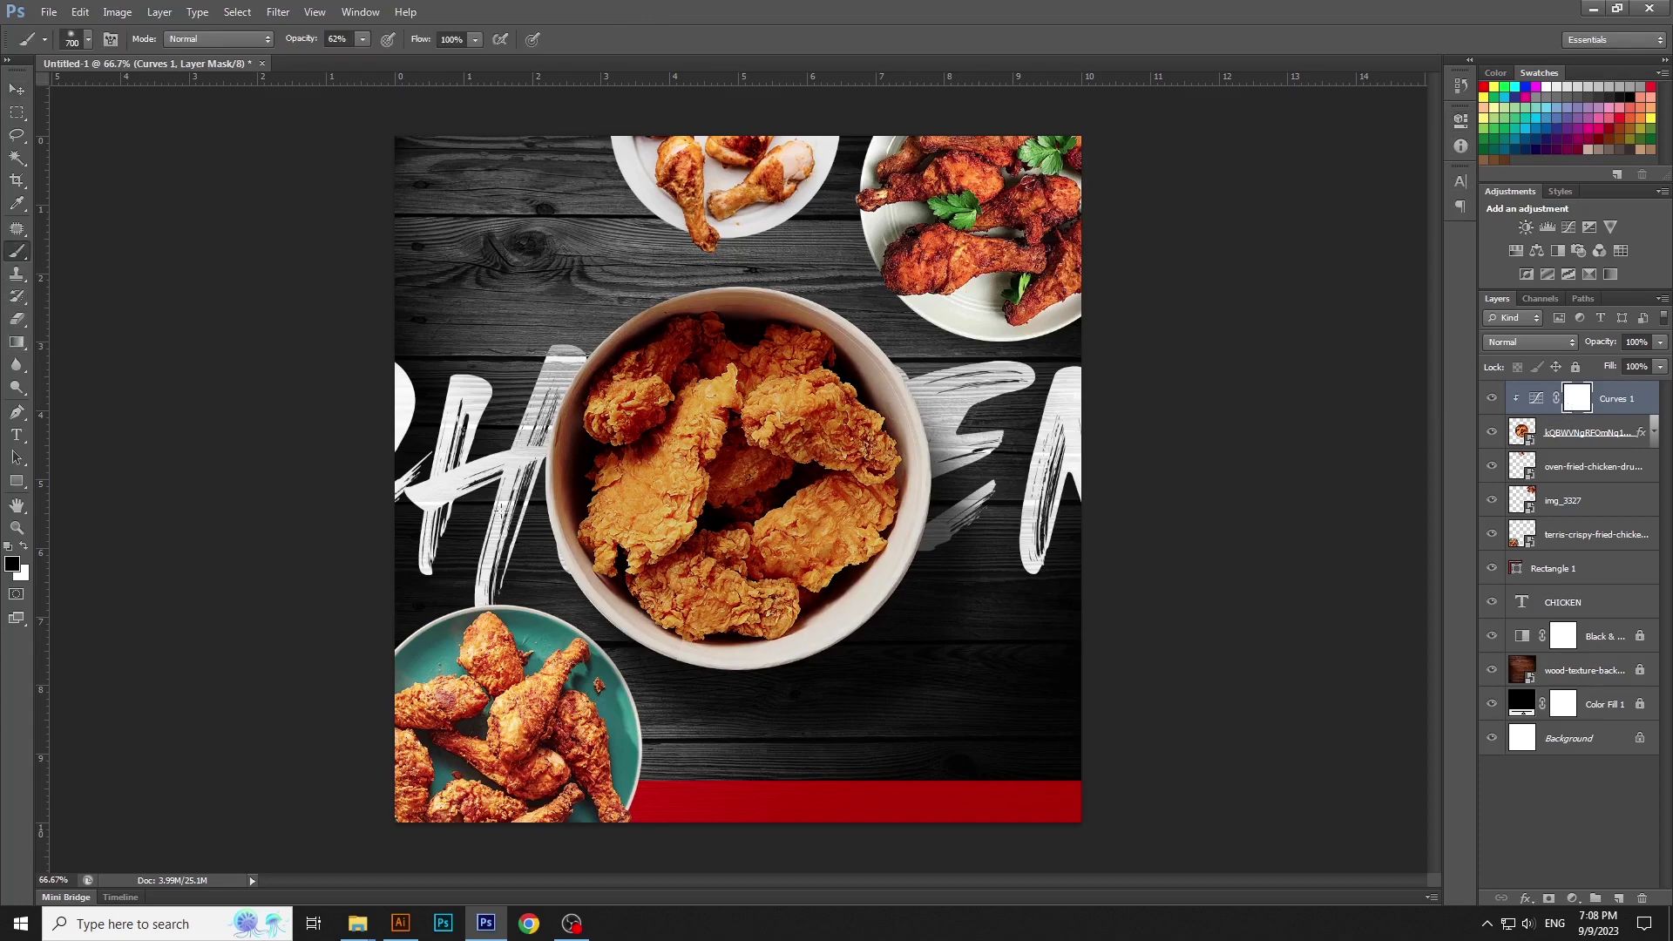
pyautogui.click(23, 547)
pyautogui.click(73, 40)
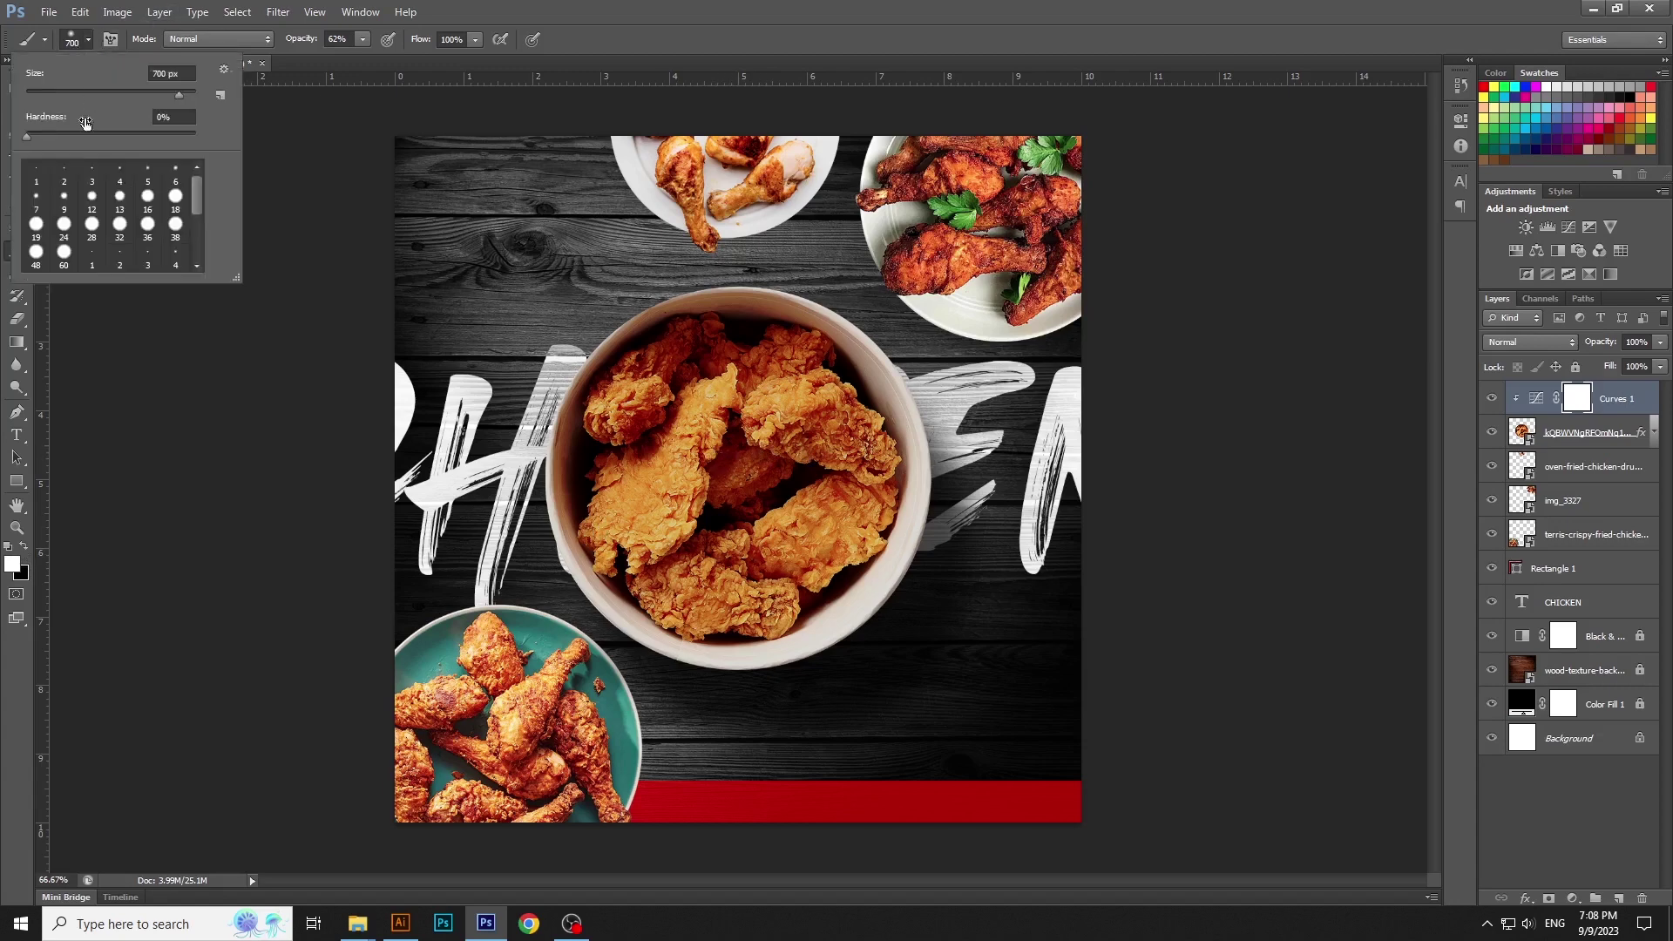
pyautogui.click(711, 8)
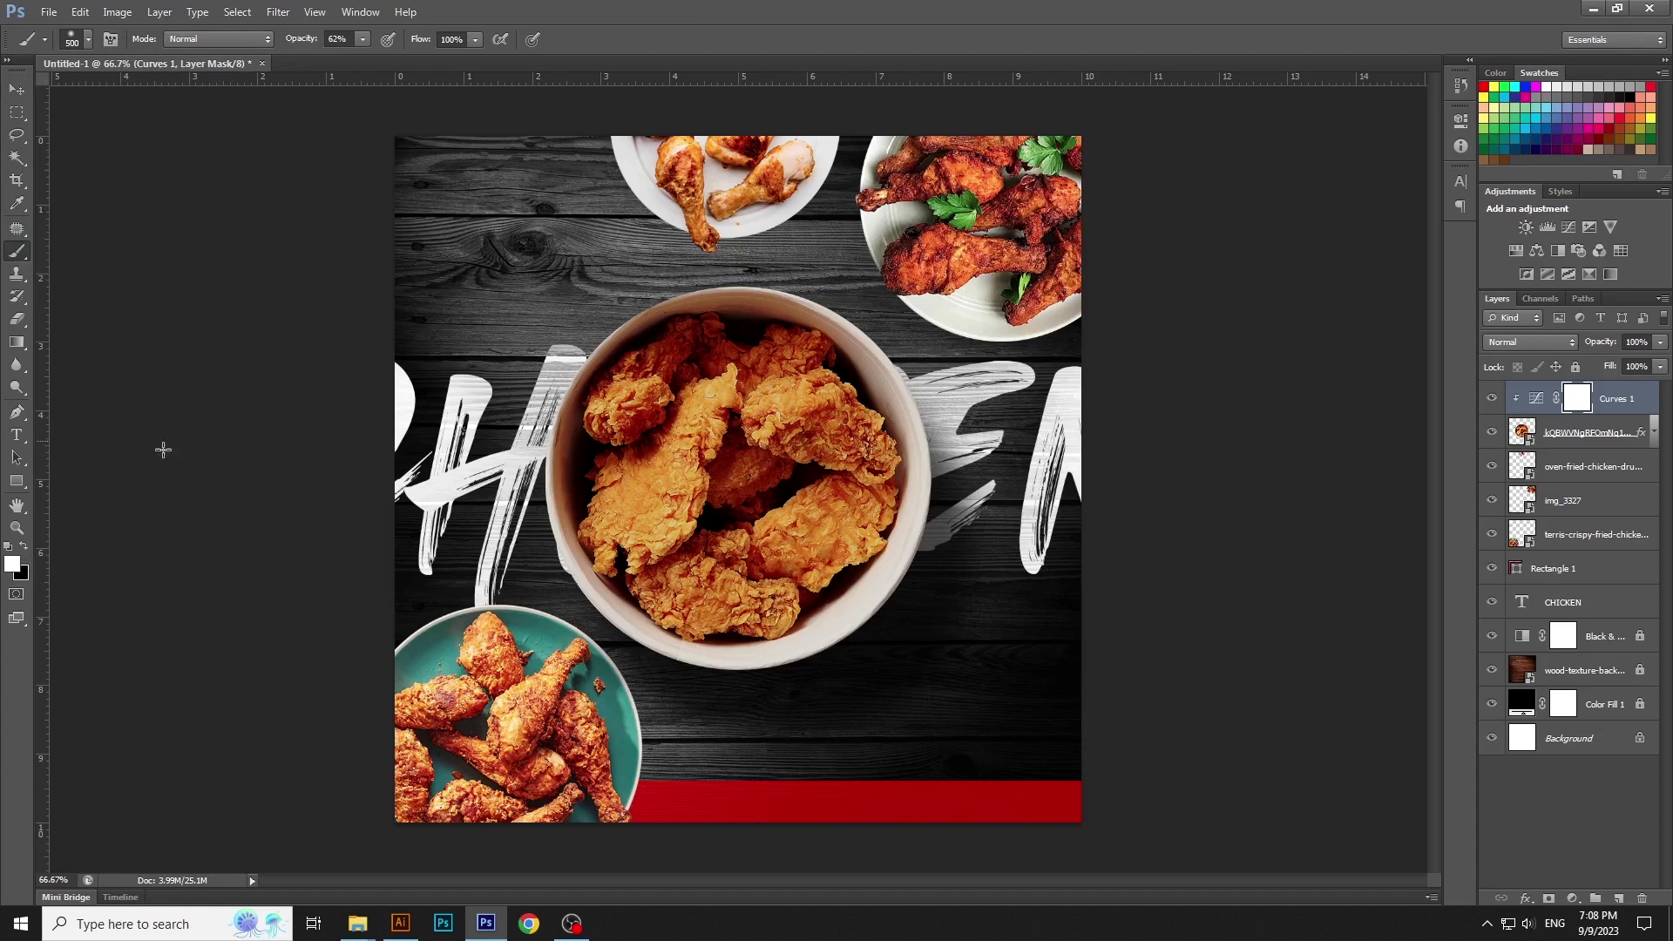
pyautogui.click(22, 548)
pyautogui.moveTo(785, 436)
pyautogui.mouseDown()
pyautogui.moveTo(758, 419)
pyautogui.moveTo(706, 455)
pyautogui.mouseUp()
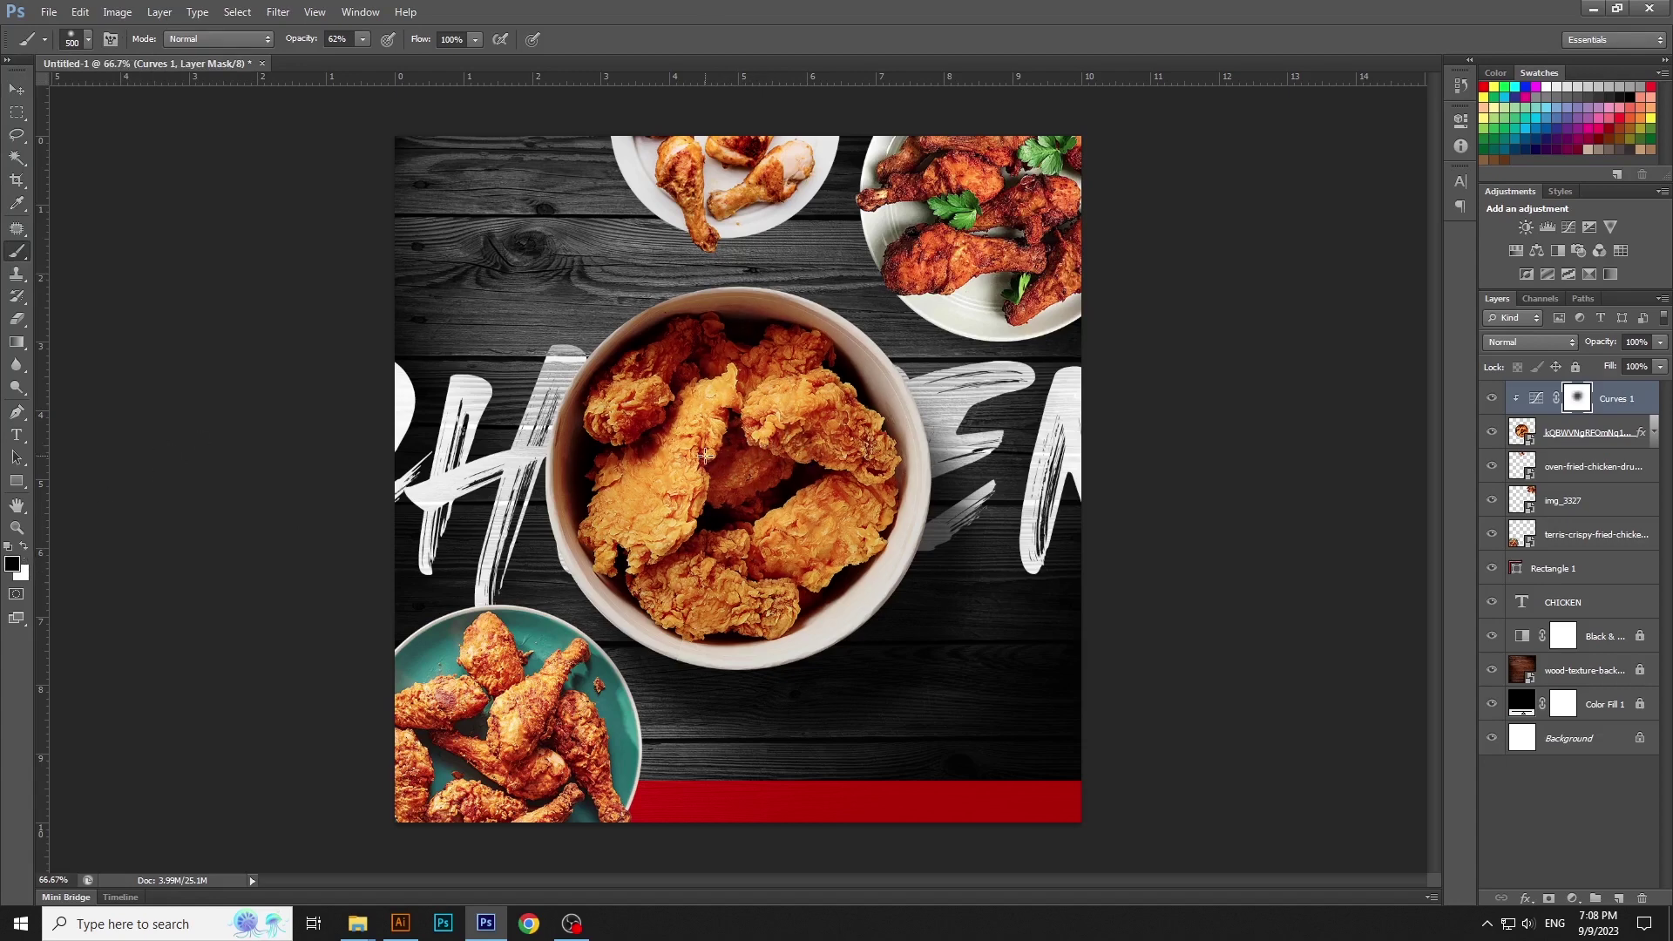
pyautogui.moveTo(789, 535); pyautogui.dragTo(841, 465)
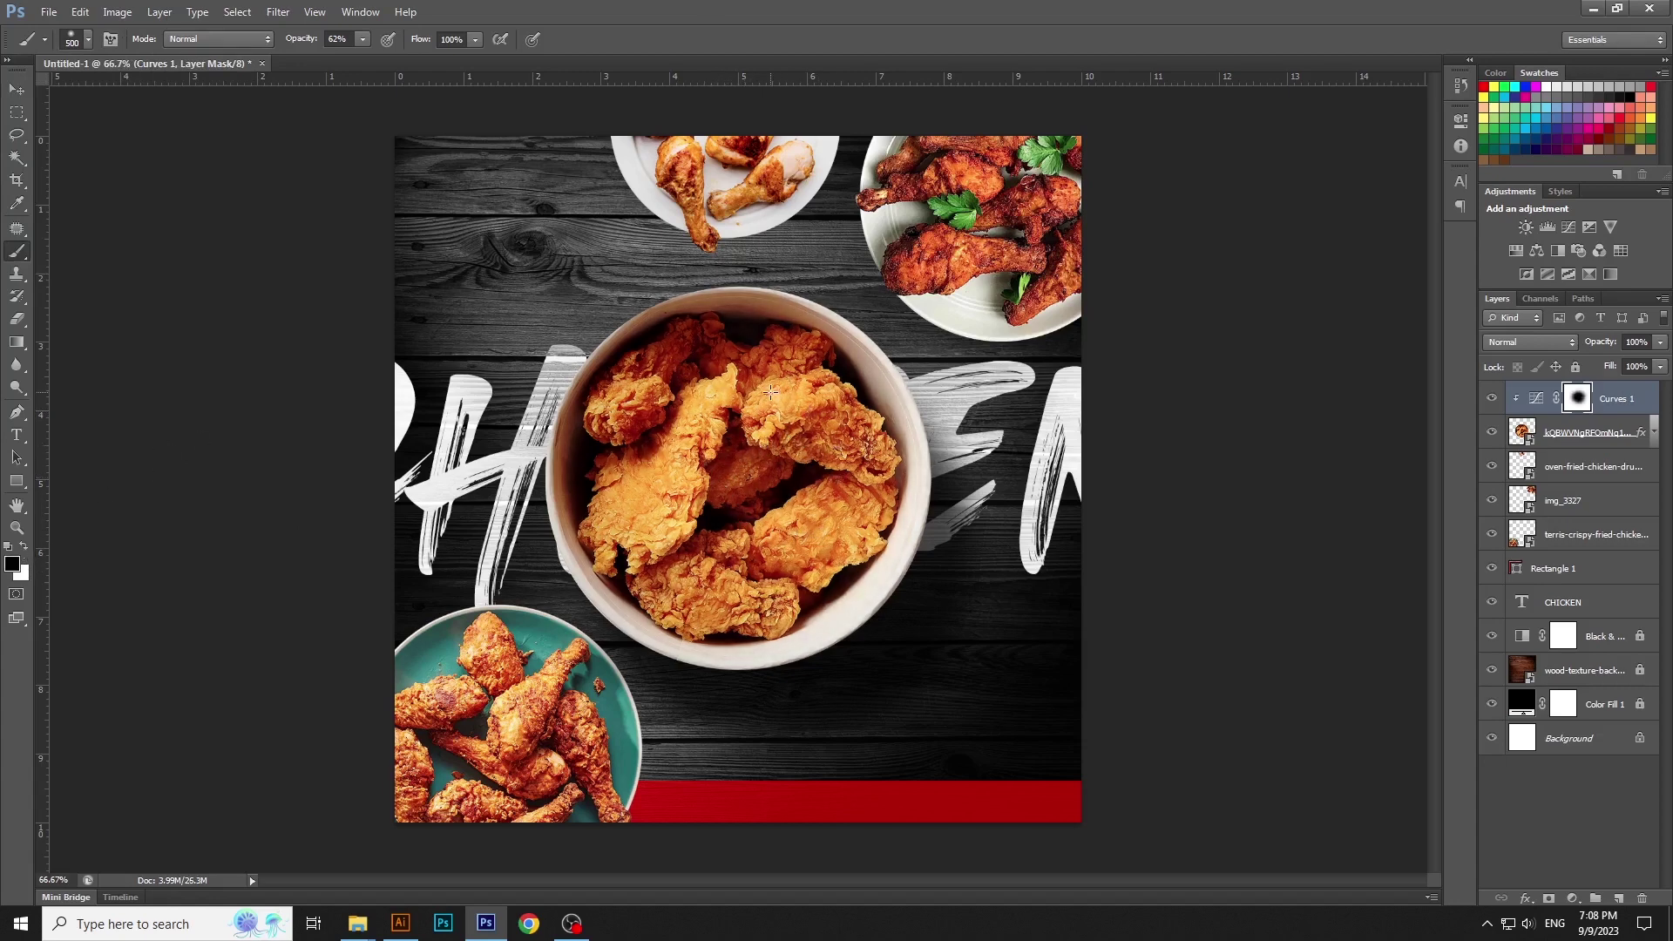
pyautogui.click(17, 89)
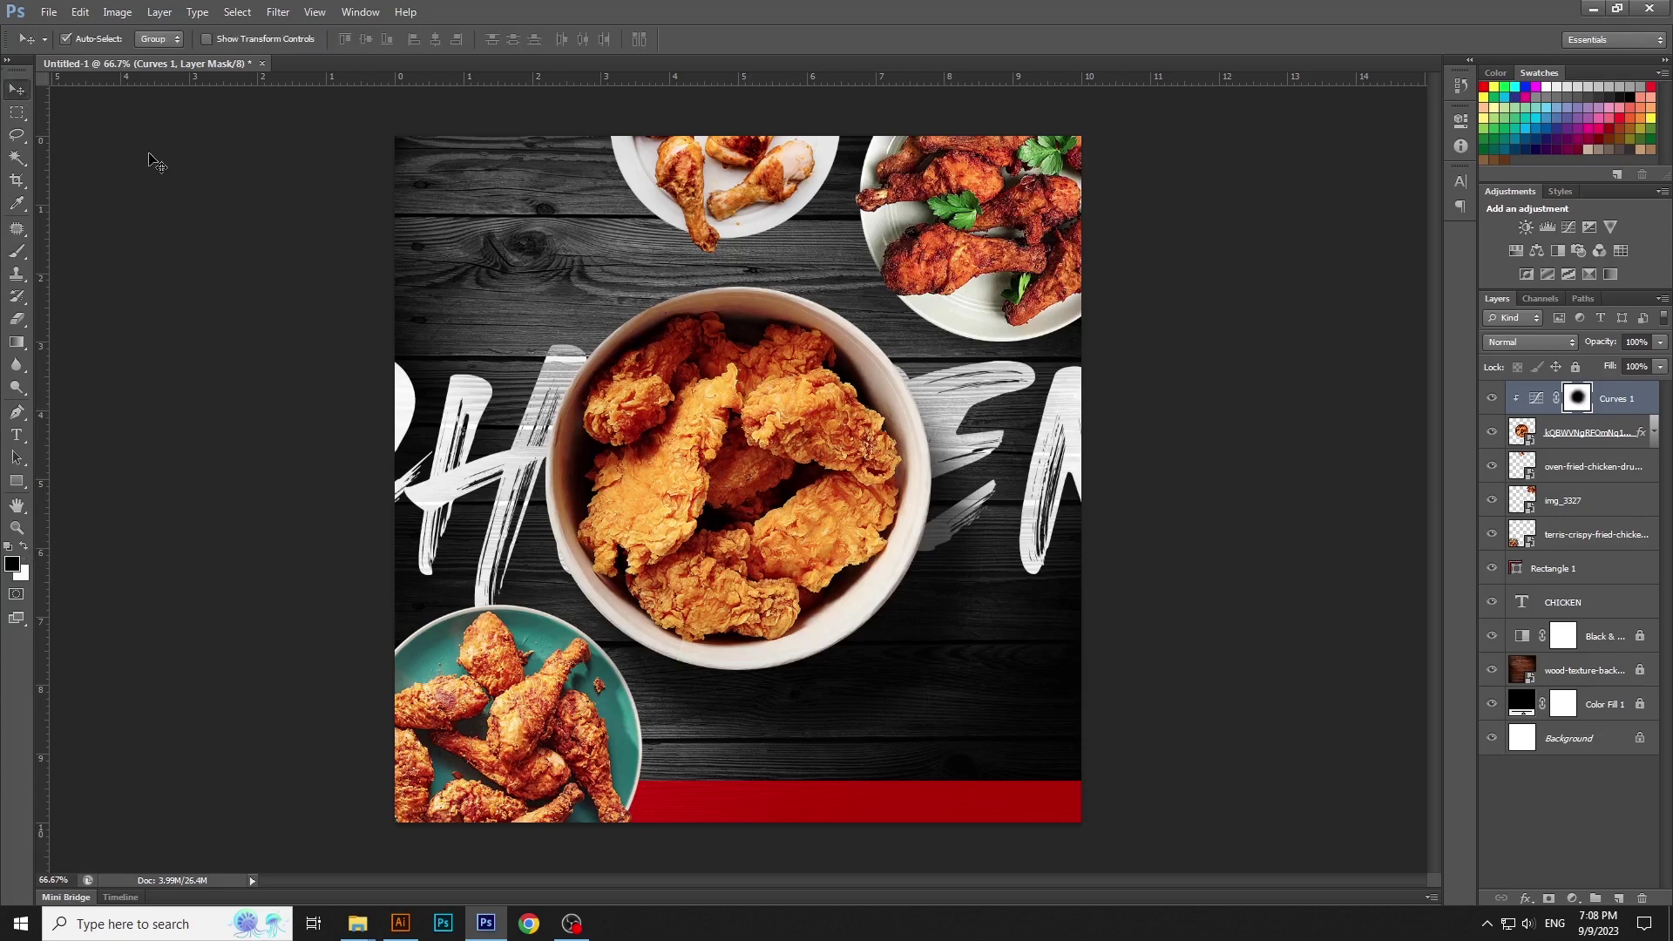
# Add an Exposure adjustment at +0.28 clipped to the bowl layer
pyautogui.click(1573, 898)
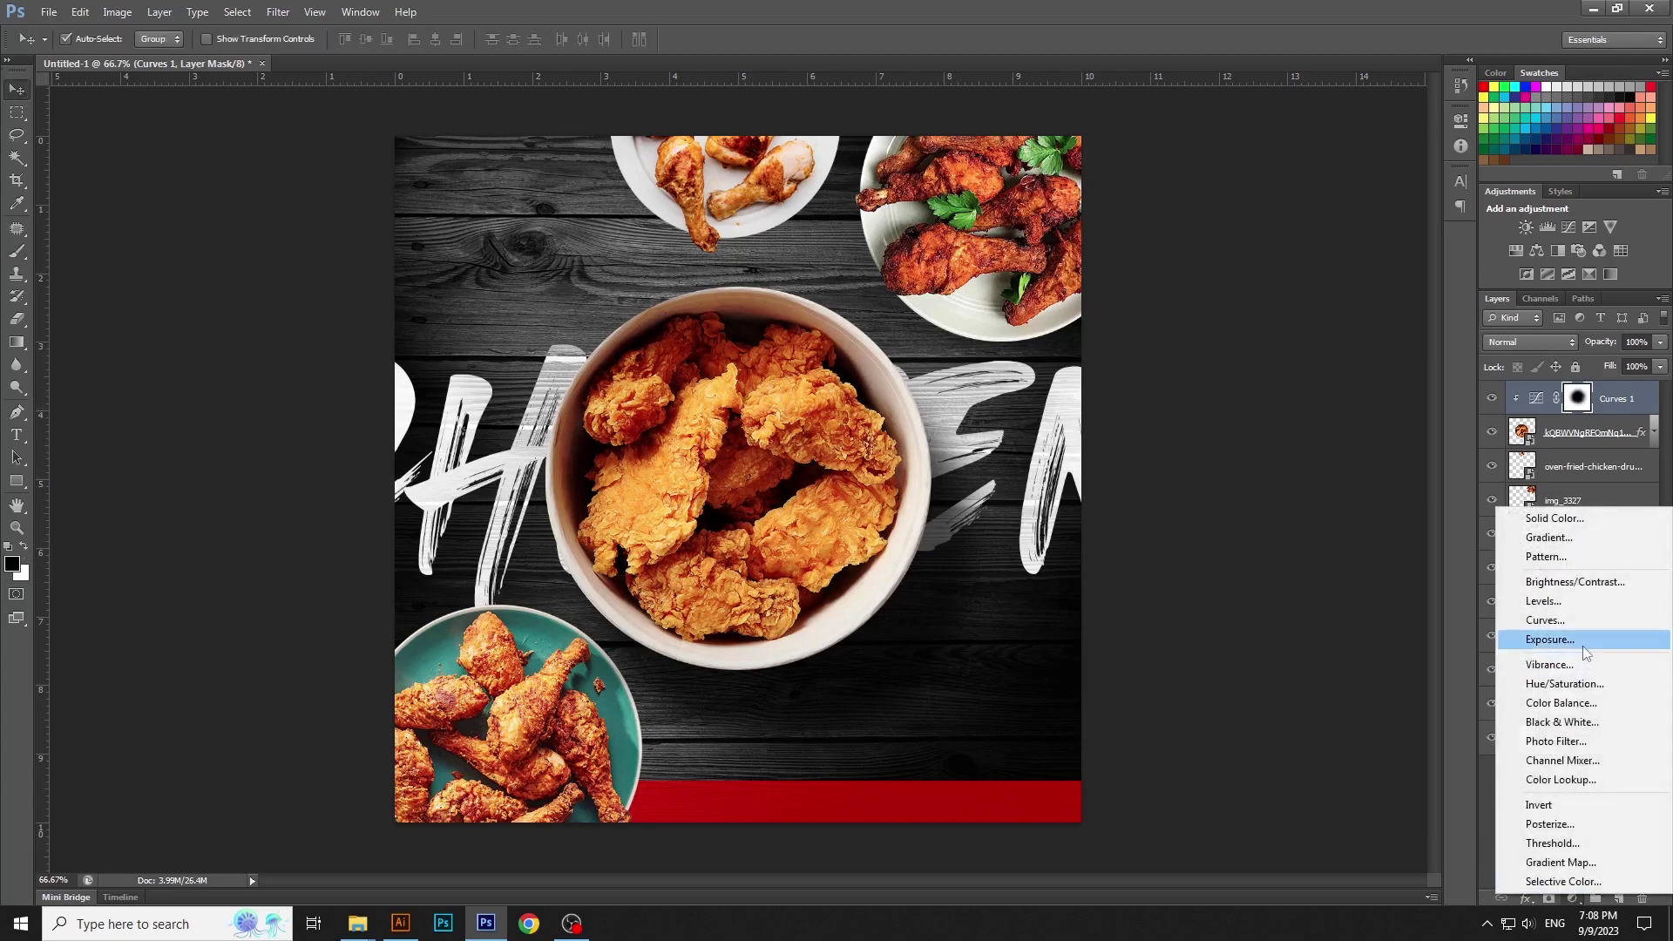
pyautogui.click(1569, 640)
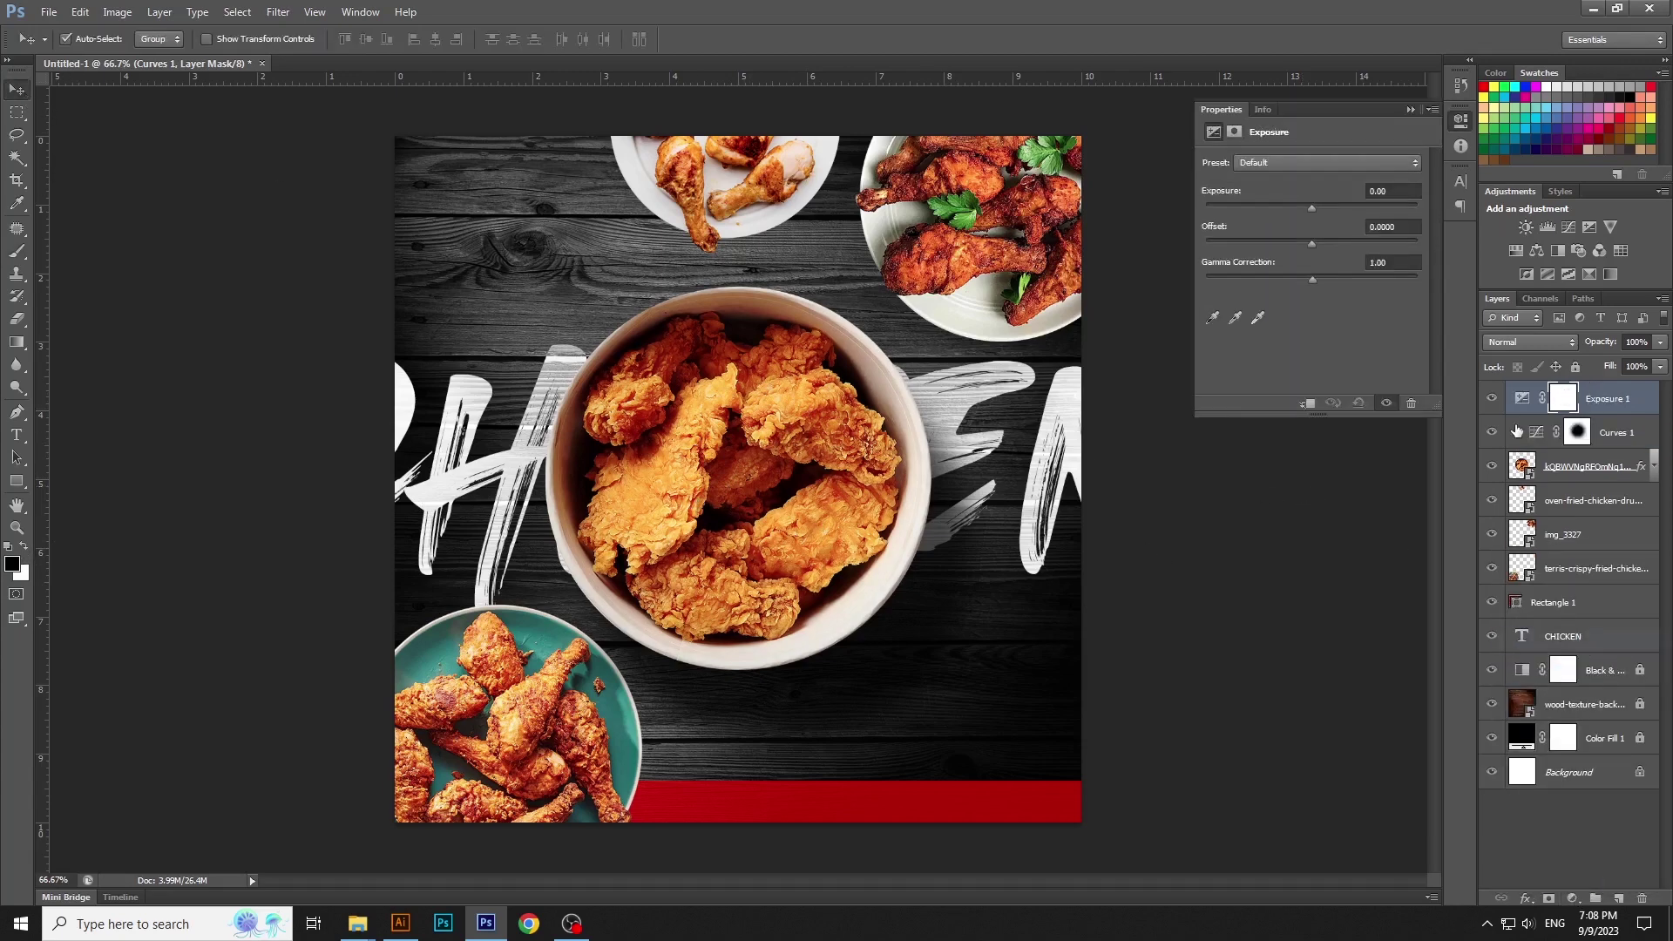
pyautogui.click(1307, 403)
pyautogui.moveTo(1313, 205); pyautogui.dragTo(1316, 207)
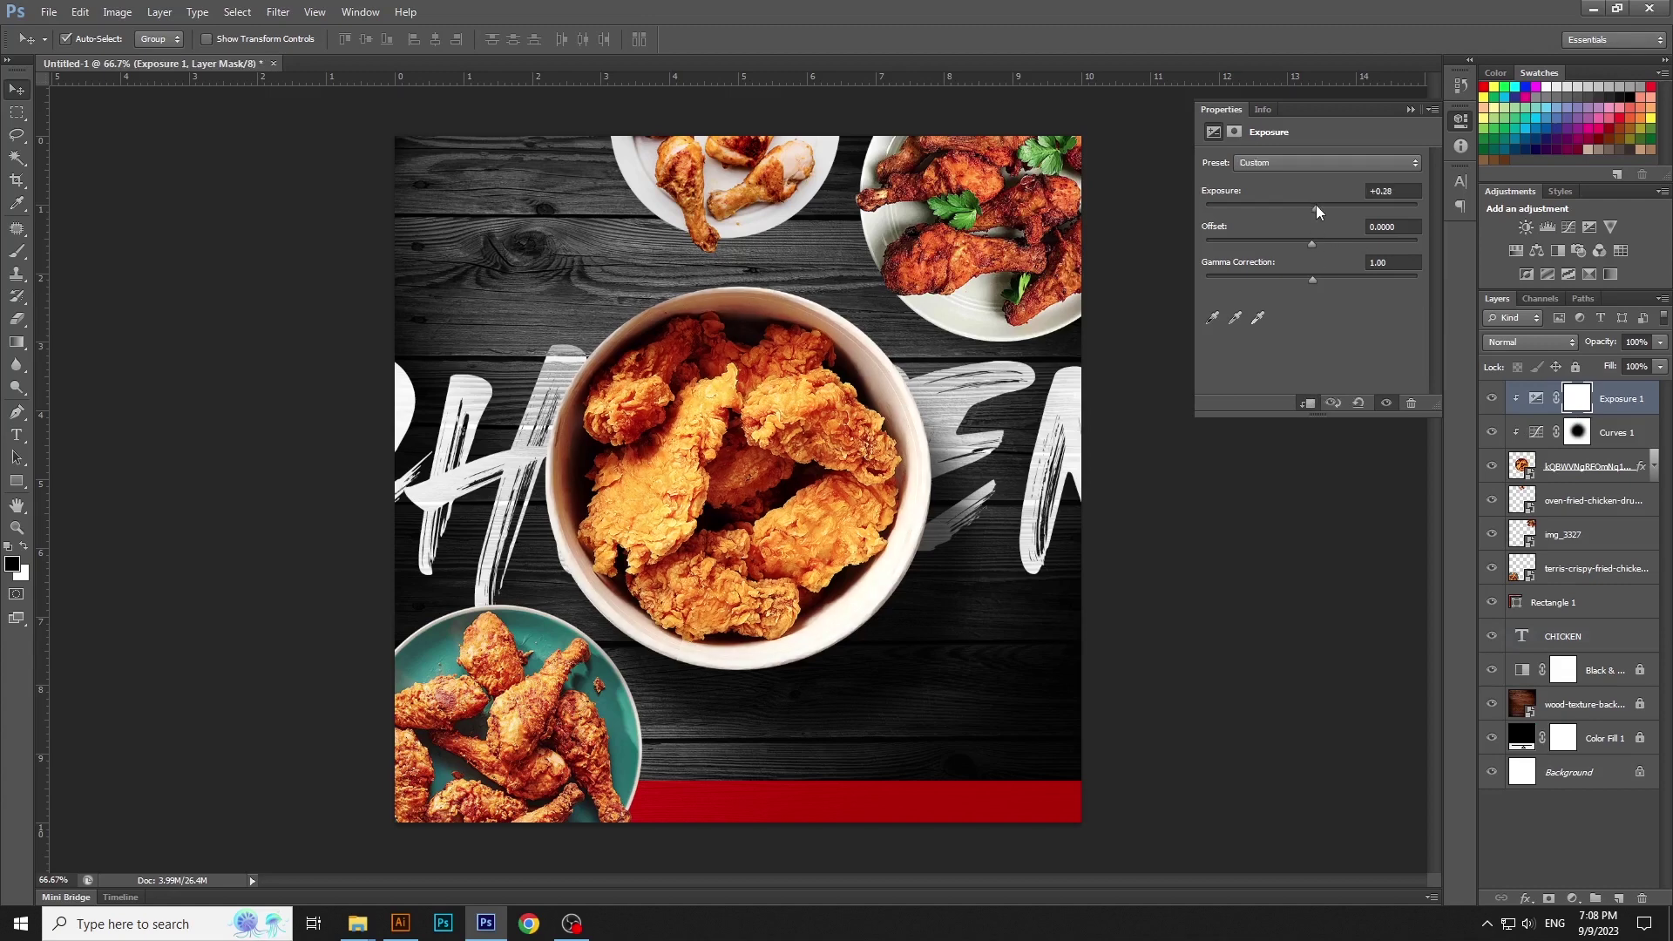
pyautogui.click(1462, 121)
# Group the bowl, Curves 1 and Exposure layers into Group 1 and lock it
pyautogui.keyDown('shift'); pyautogui.click(1612, 433); pyautogui.keyUp('shift')
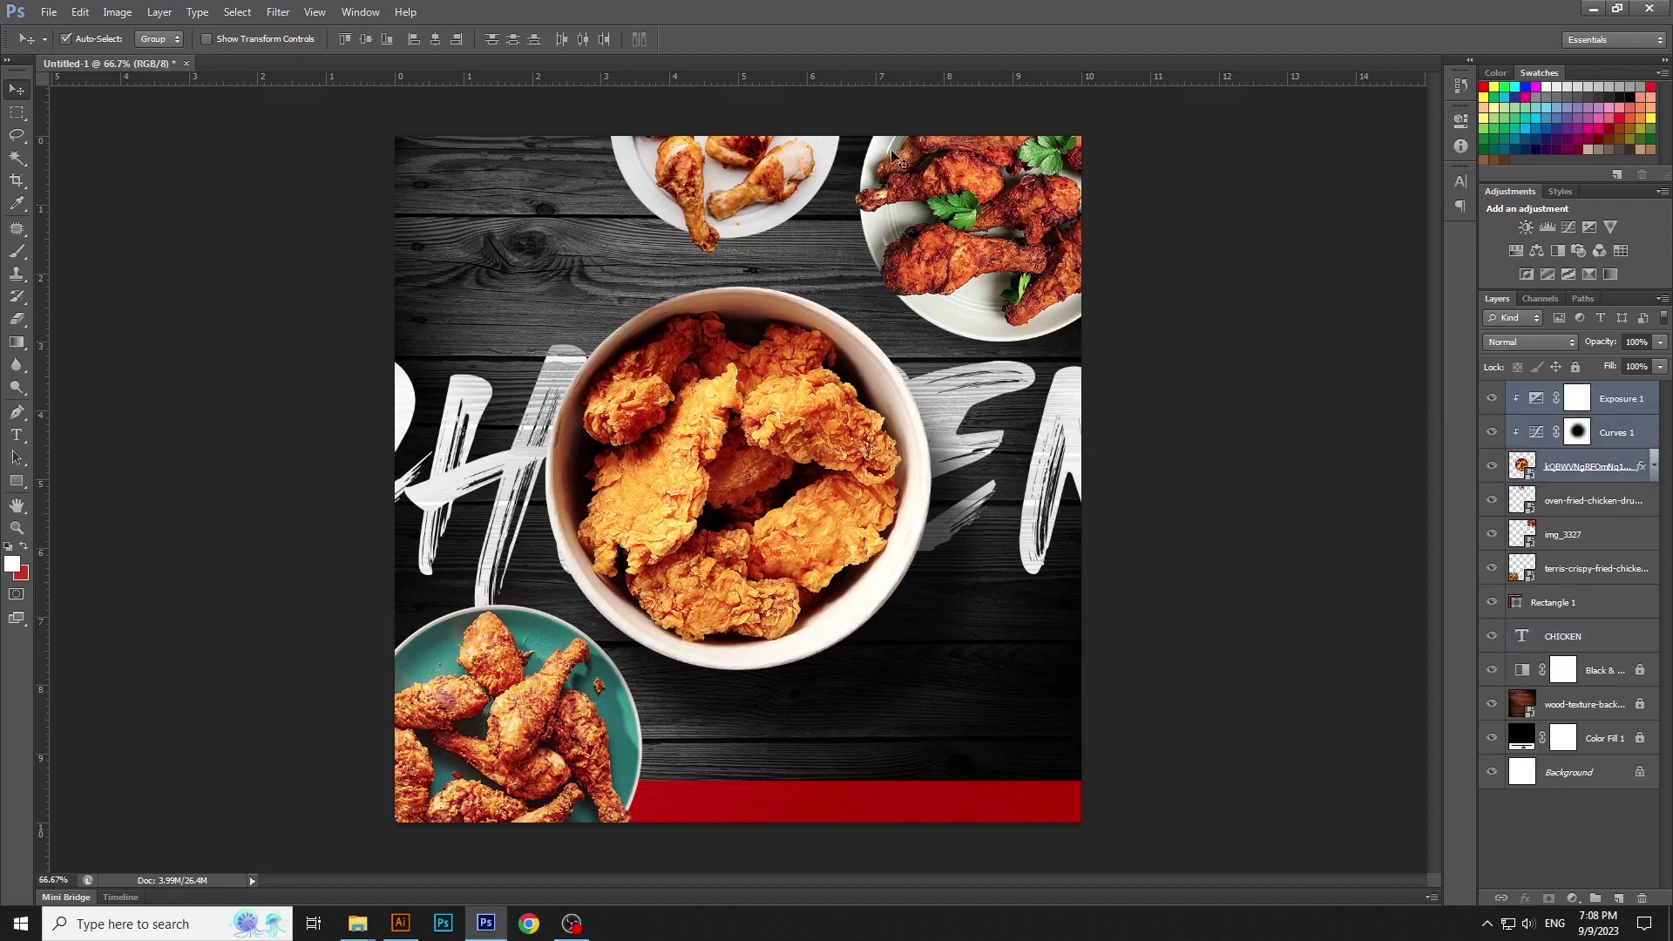
pyautogui.click(160, 12)
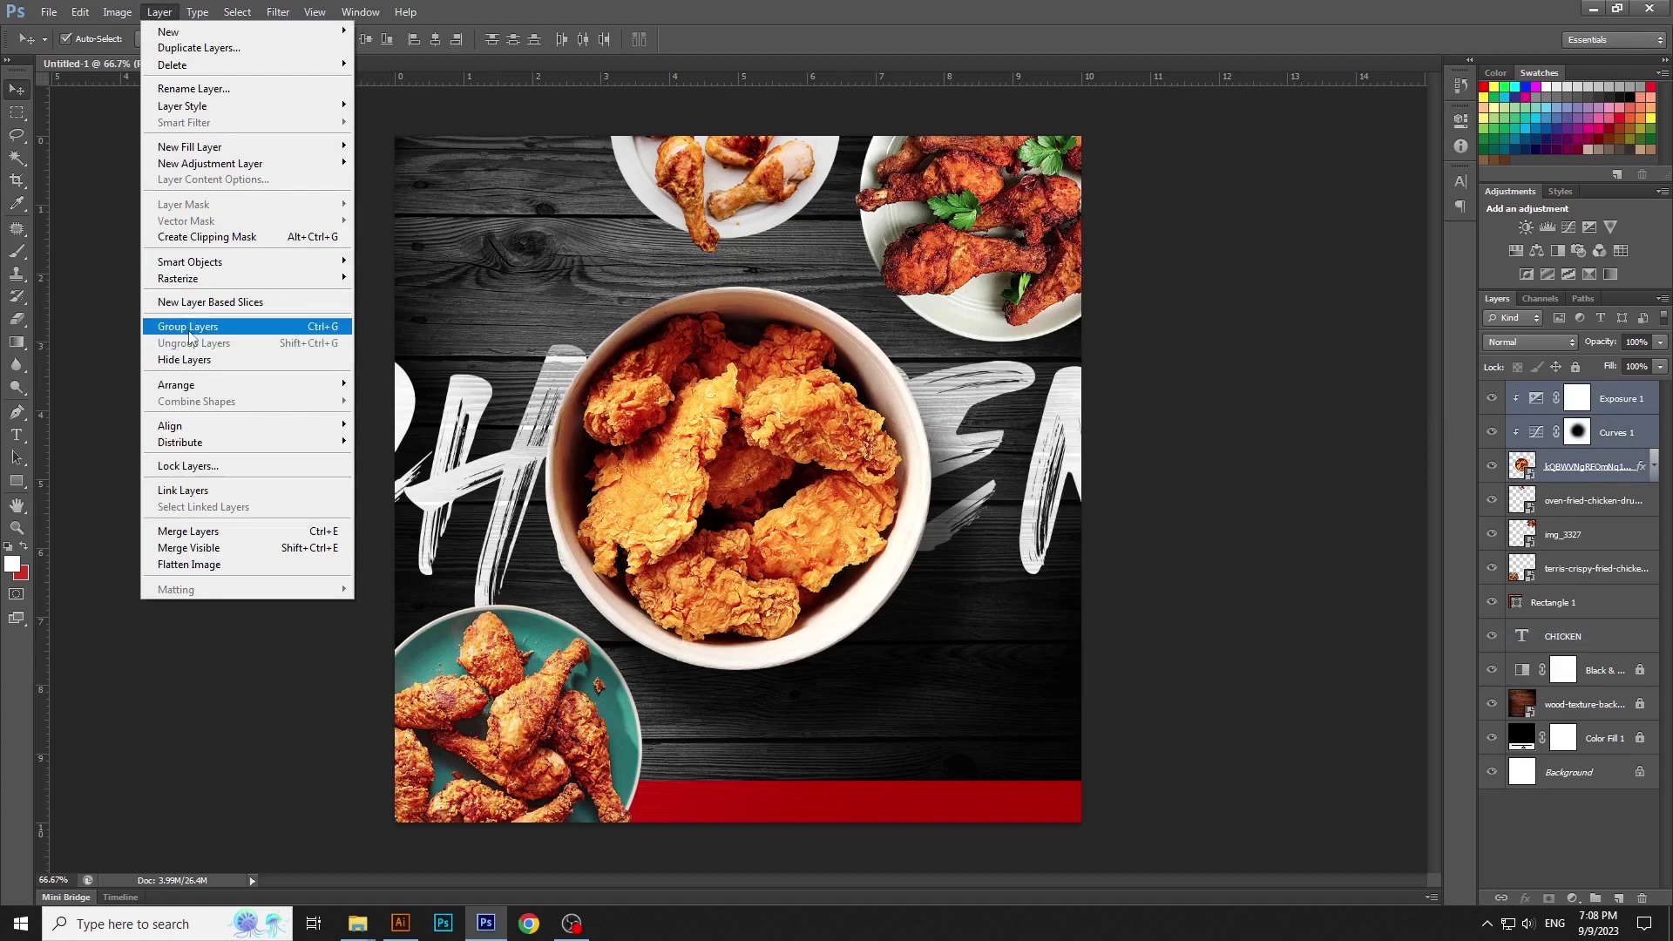
pyautogui.click(183, 328)
pyautogui.click(1576, 367)
pyautogui.click(1287, 519)
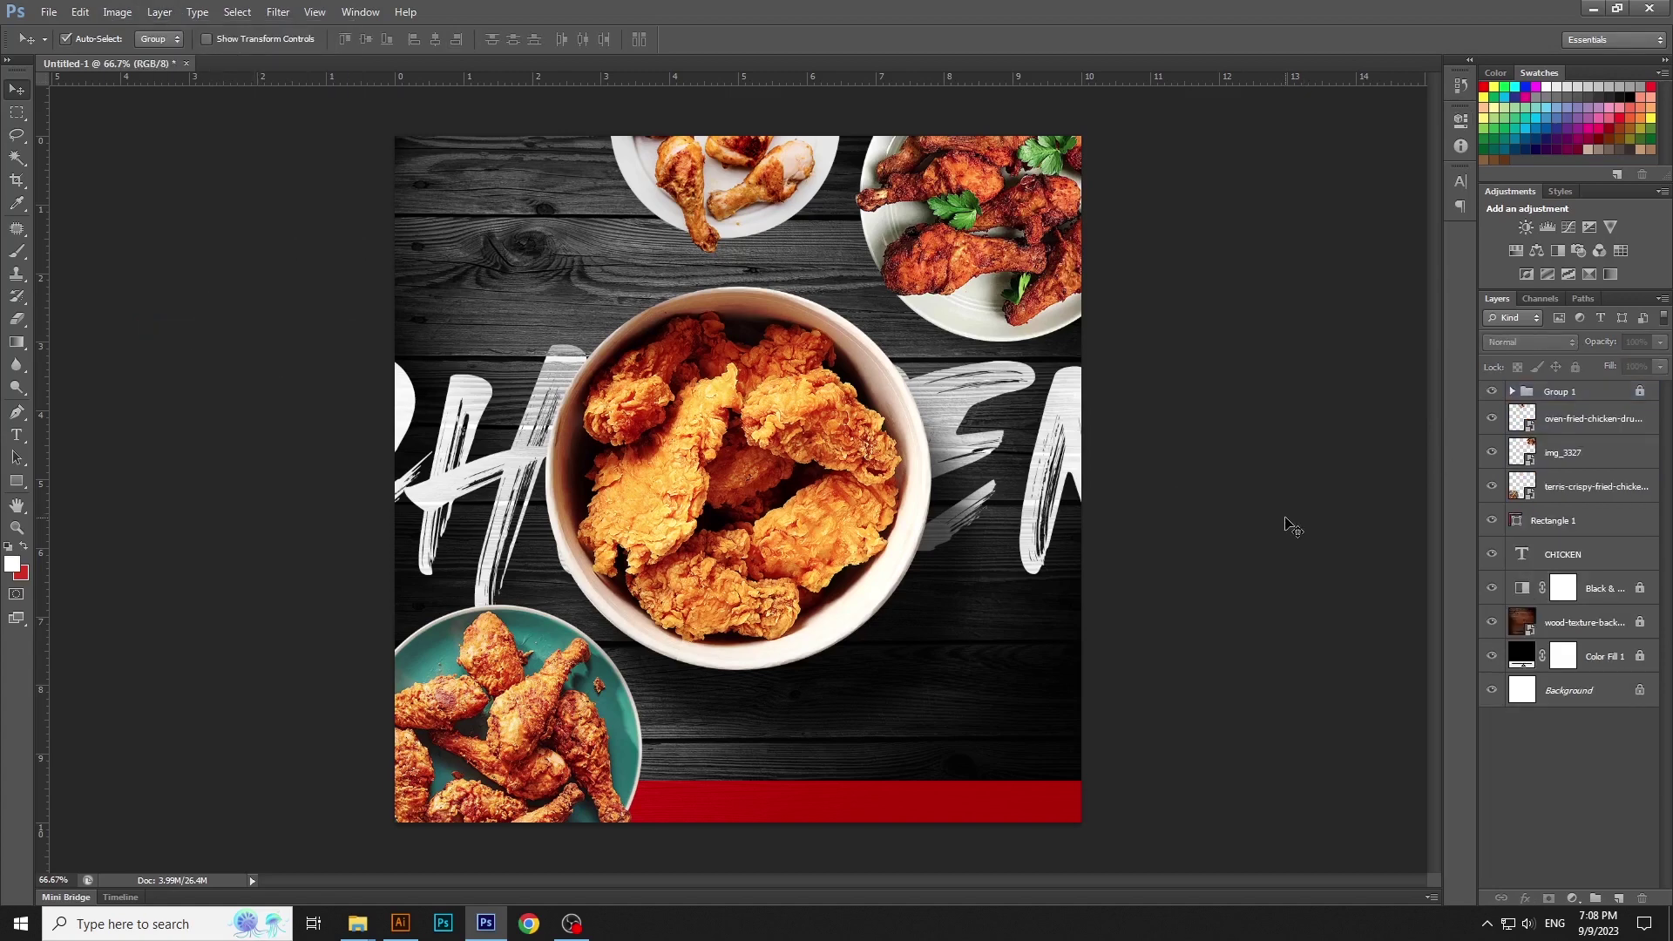
pyautogui.click(1569, 453)
# Add a Curves 2 adjustment clipped to img_3327 with its top point lowered to darken highlights
pyautogui.click(1572, 898)
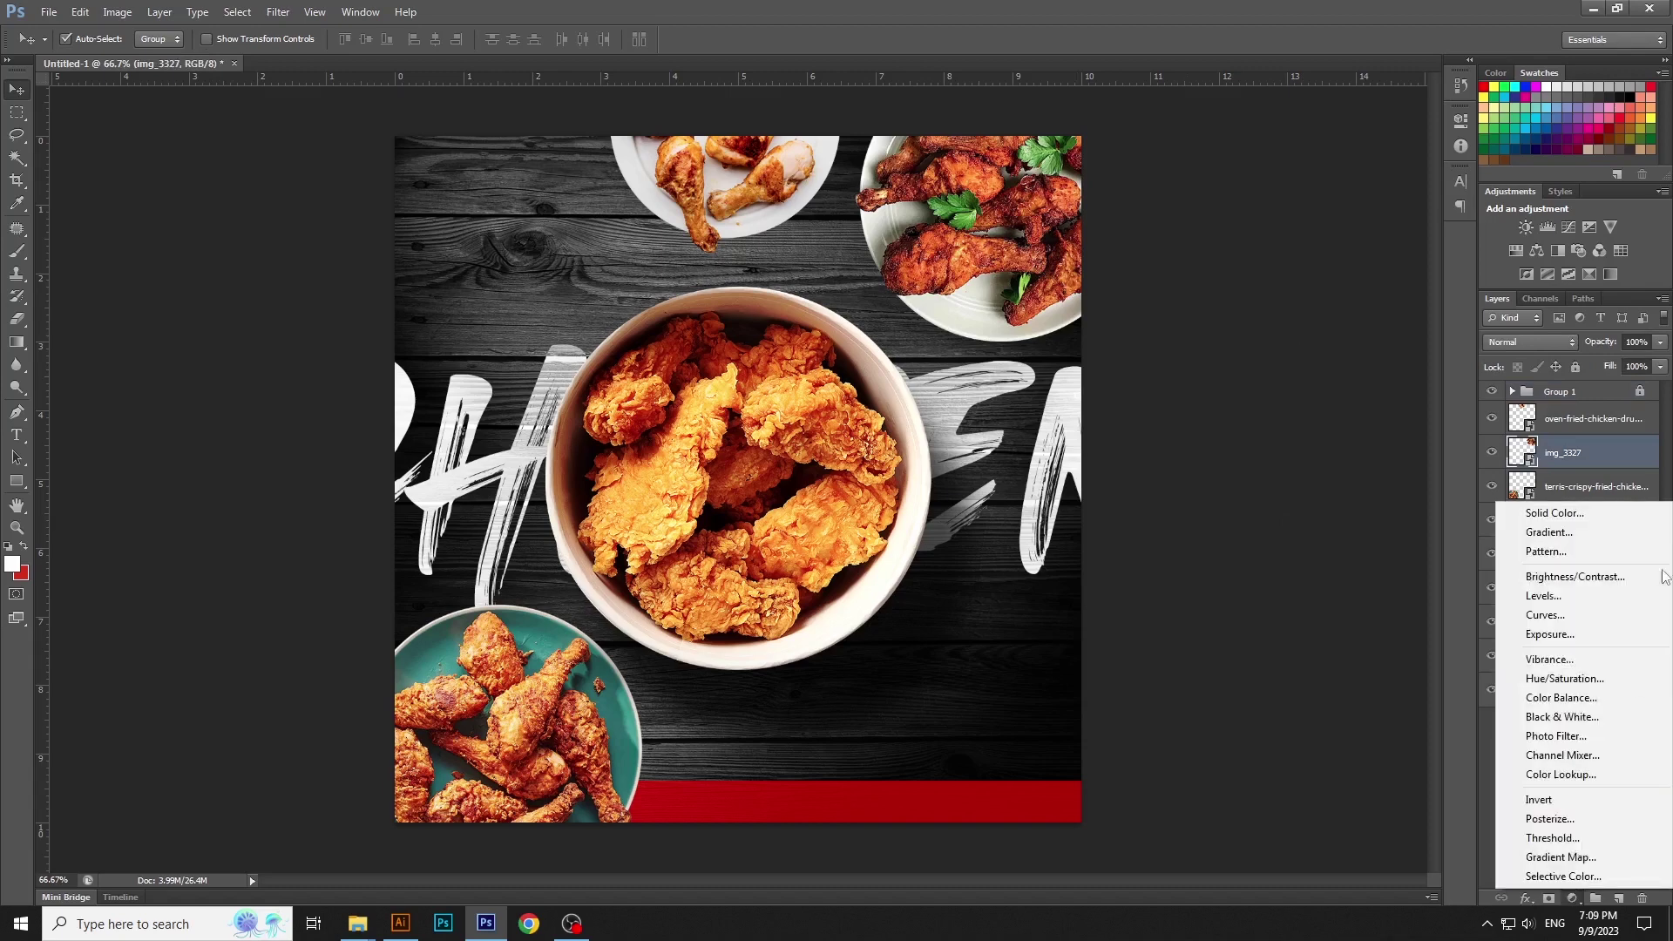
pyautogui.click(1569, 617)
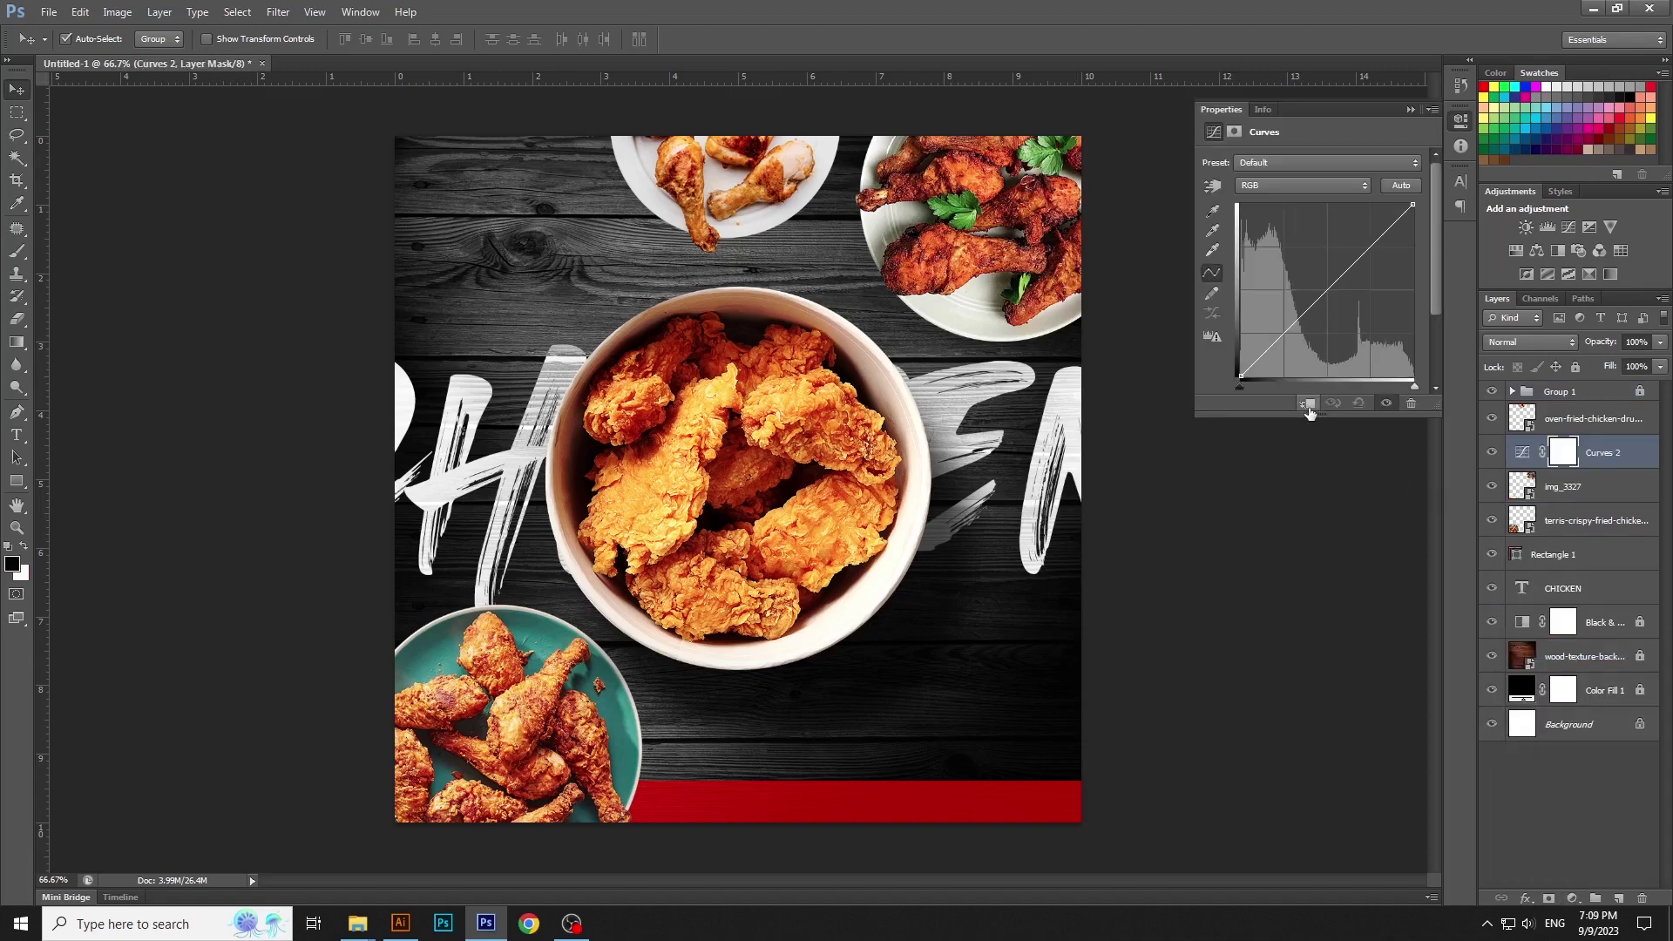
pyautogui.click(1308, 403)
pyautogui.moveTo(1414, 205); pyautogui.dragTo(1425, 223)
pyautogui.click(1464, 117)
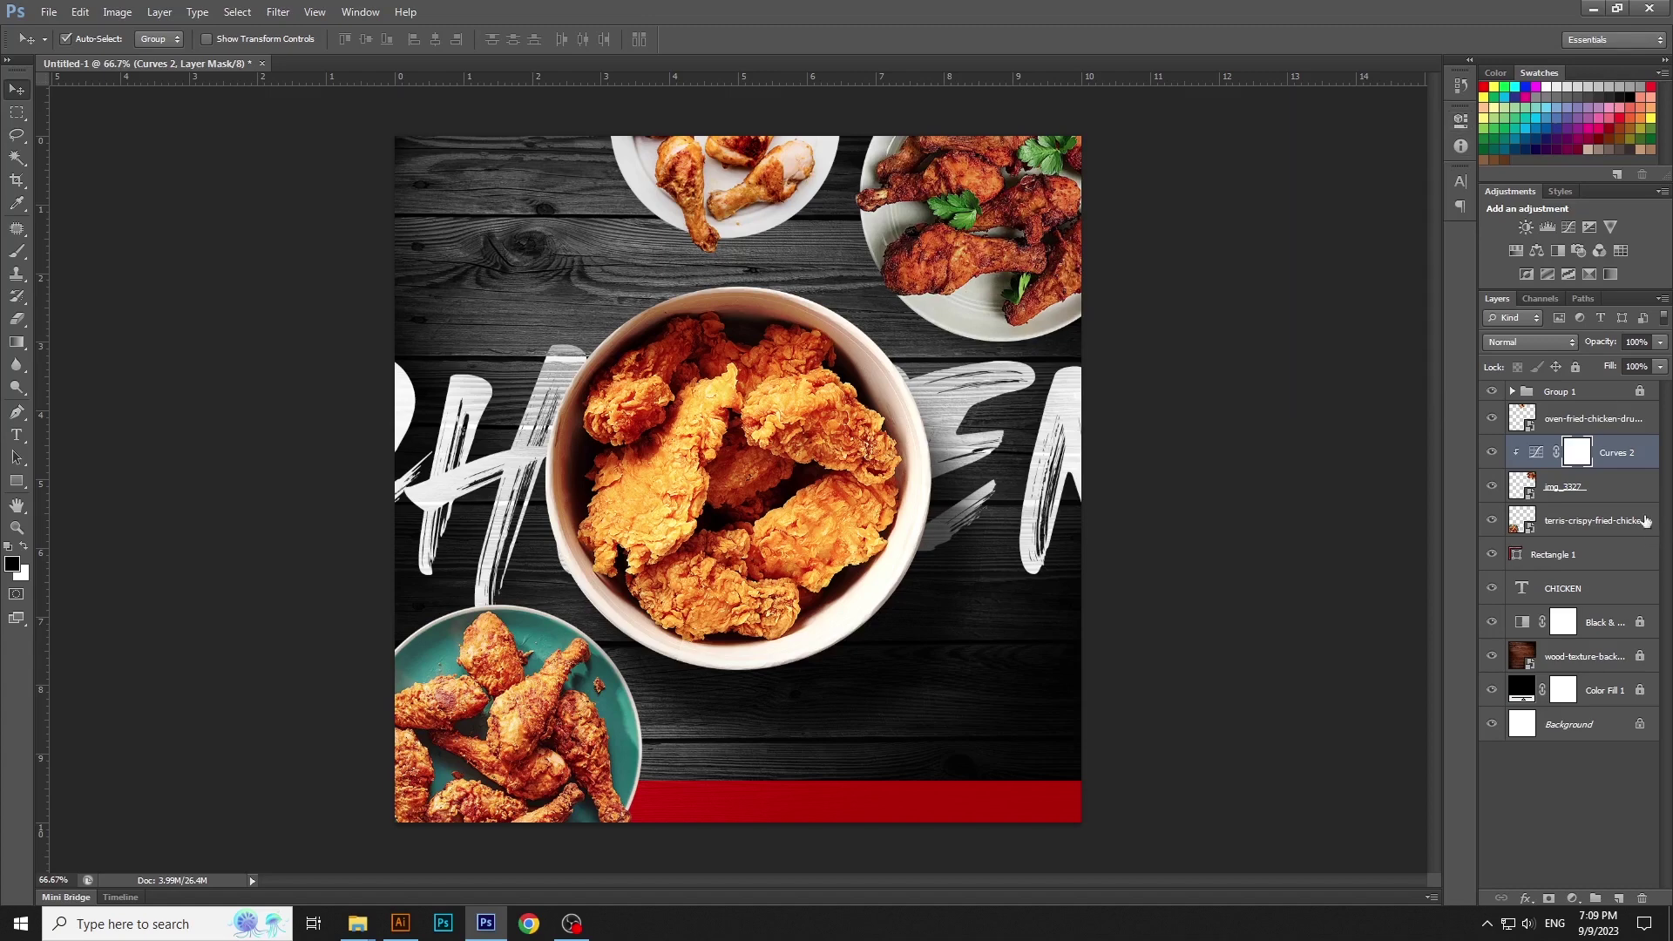
# Give img_3327 a drop shadow with Distance 33 and Size 38
pyautogui.click(1636, 486)
pyautogui.press('h')
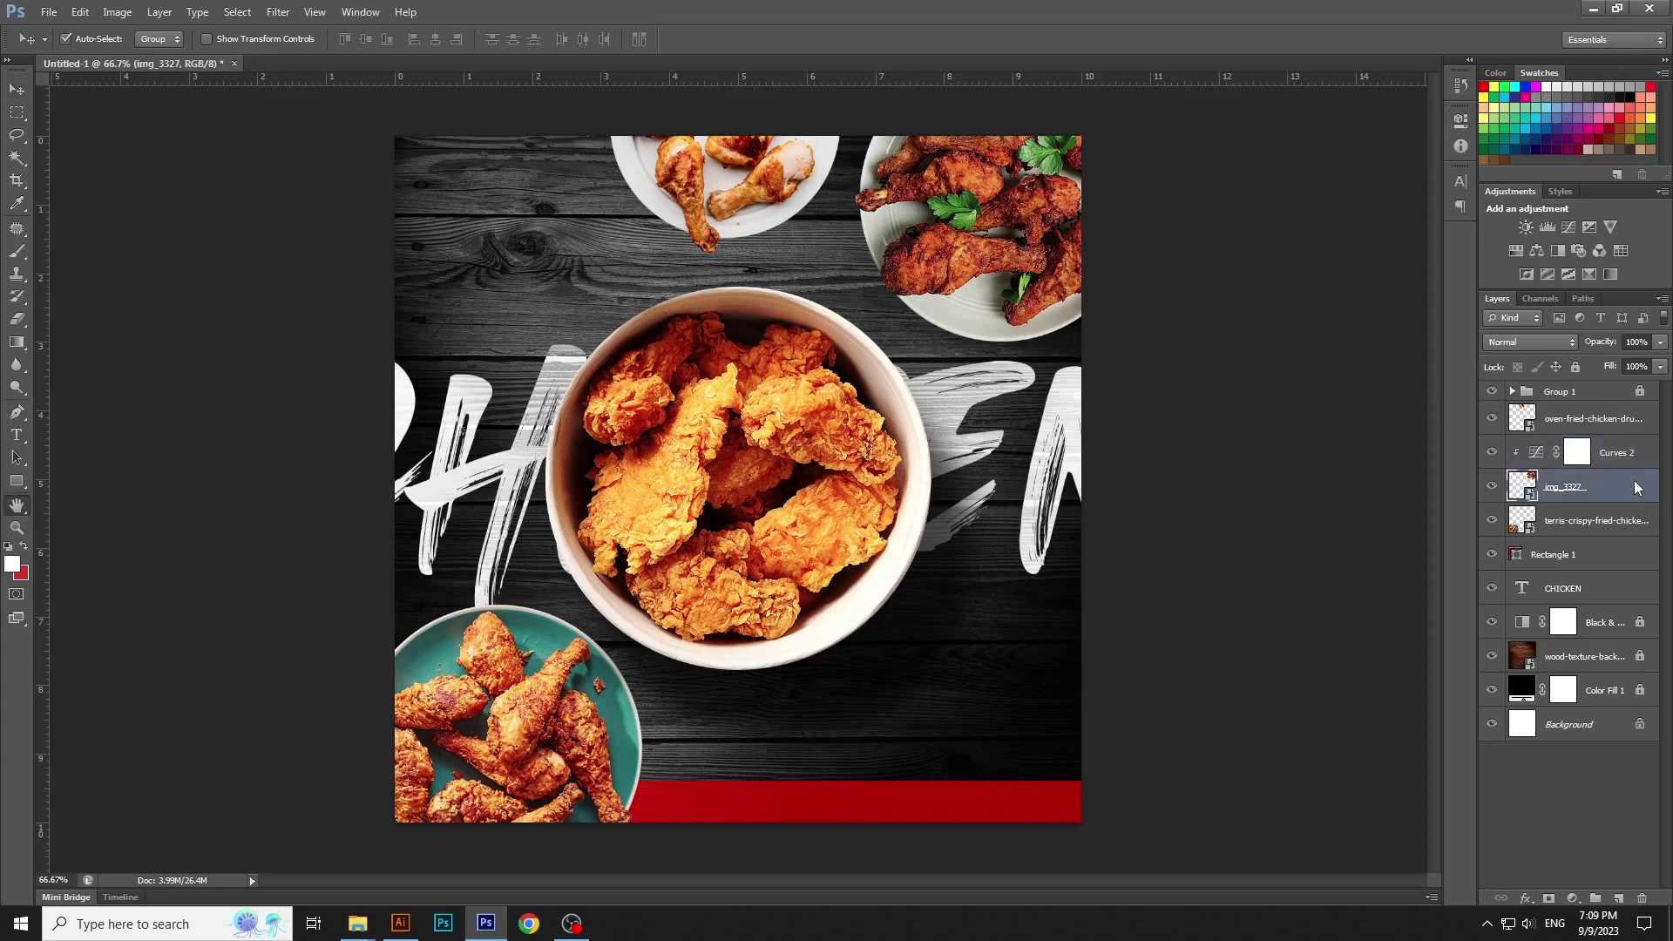
pyautogui.doubleClick(1636, 486)
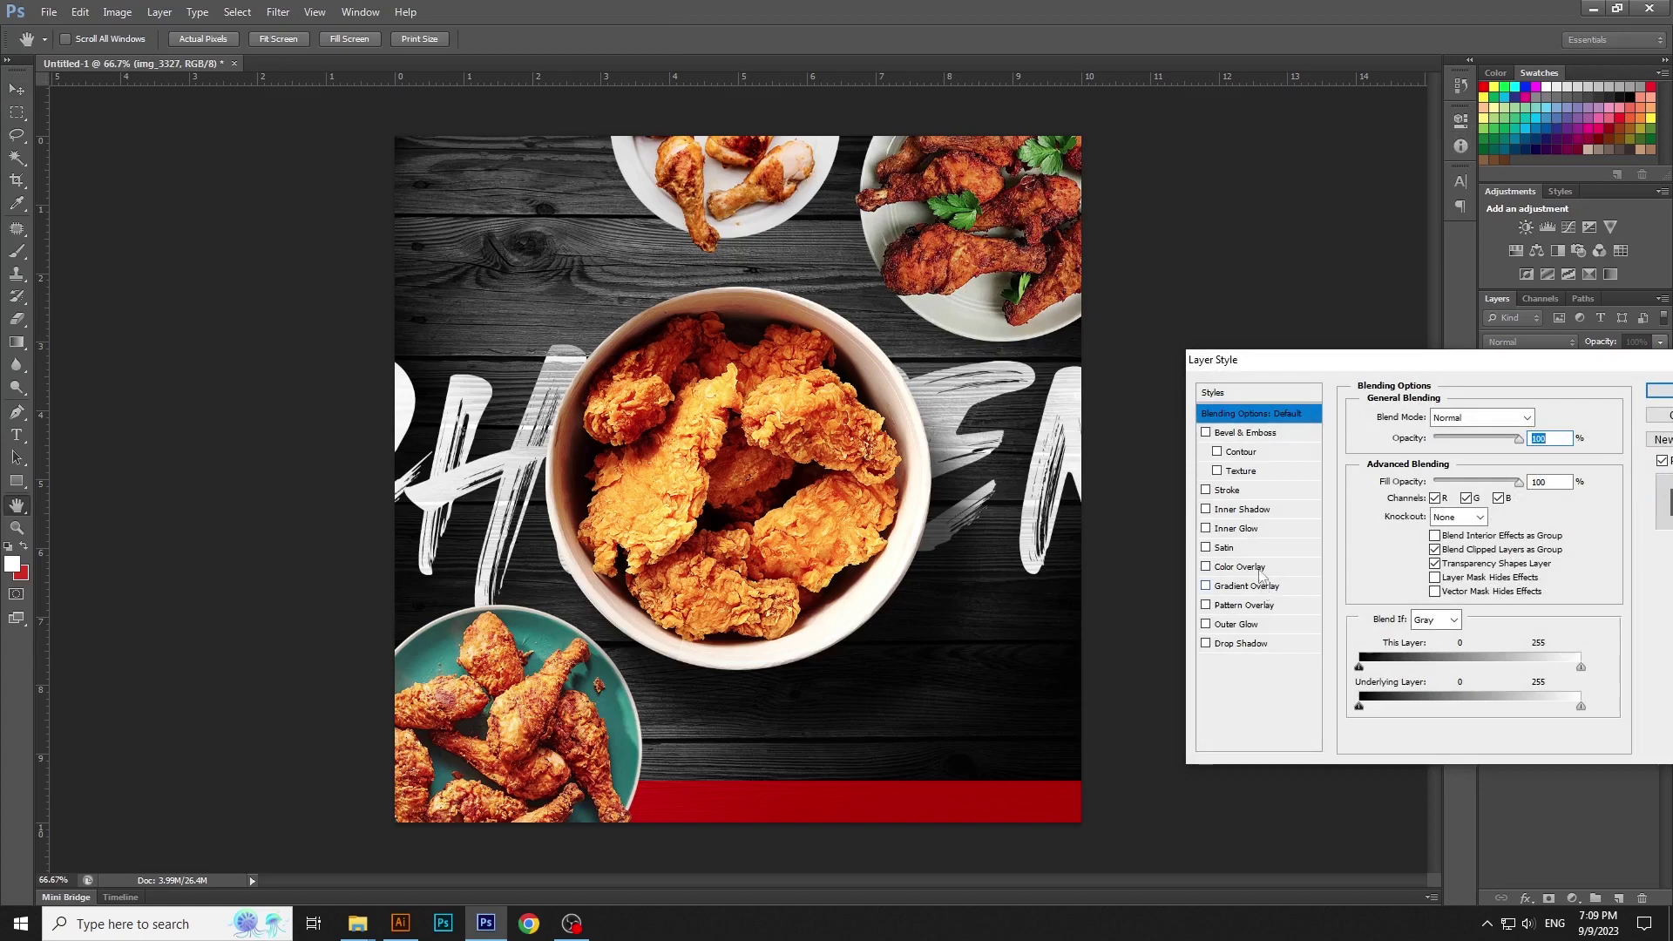
pyautogui.click(1269, 645)
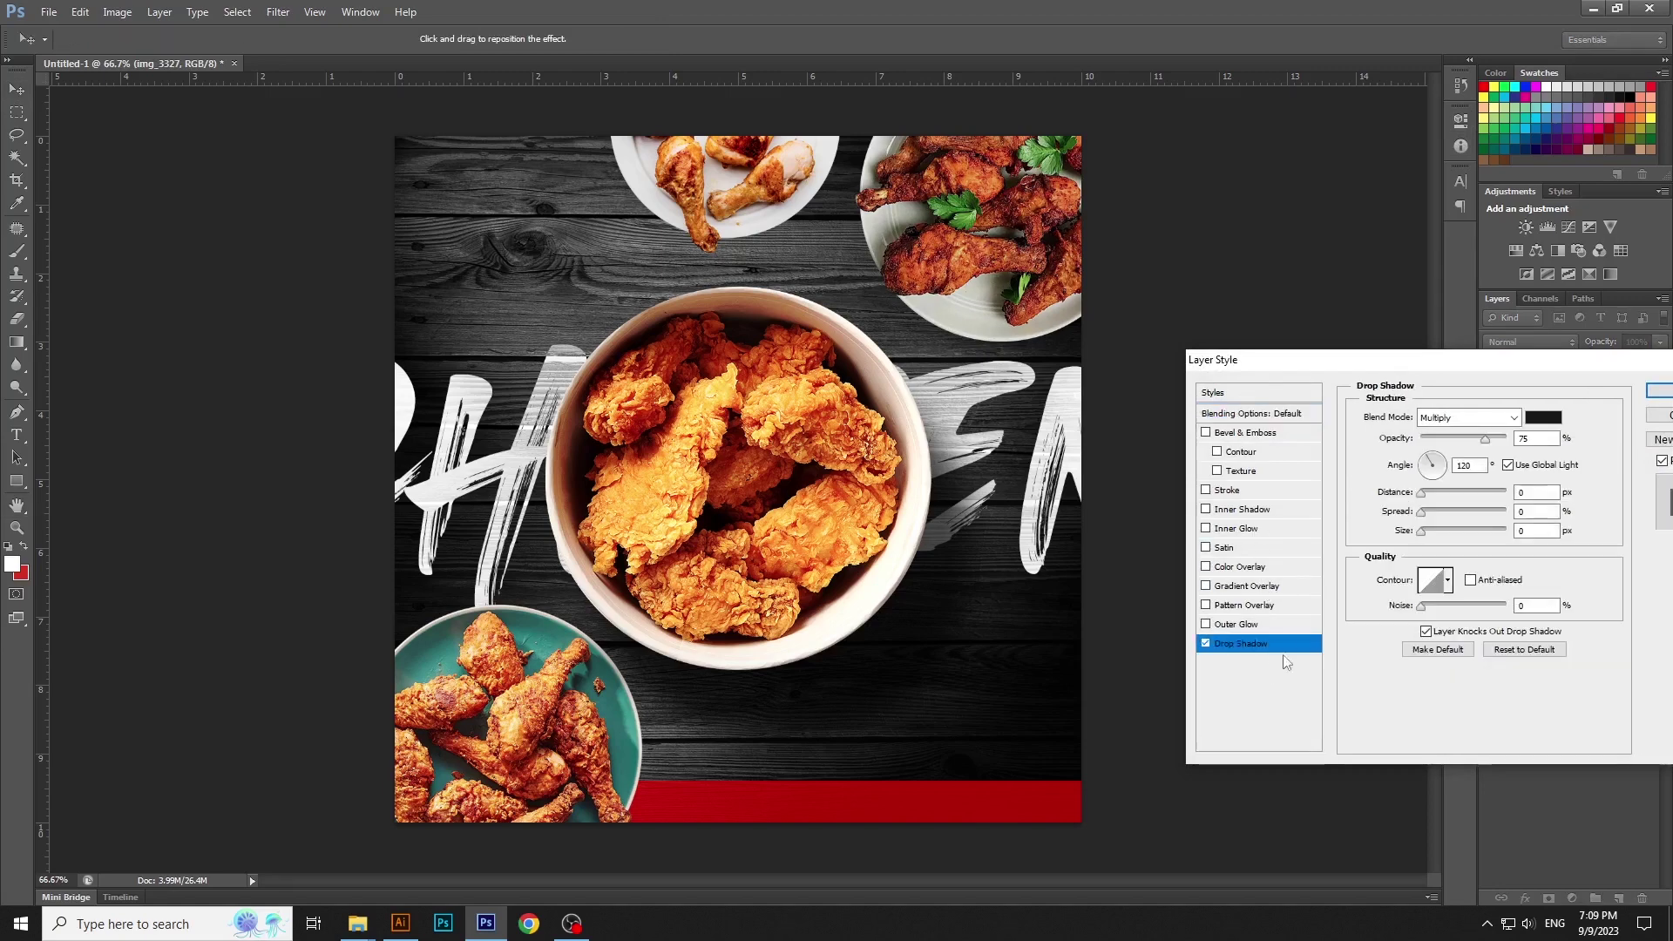
pyautogui.moveTo(1424, 493)
pyautogui.mouseDown()
pyautogui.moveTo(1429, 531)
pyautogui.moveTo(1446, 494)
pyautogui.mouseUp()
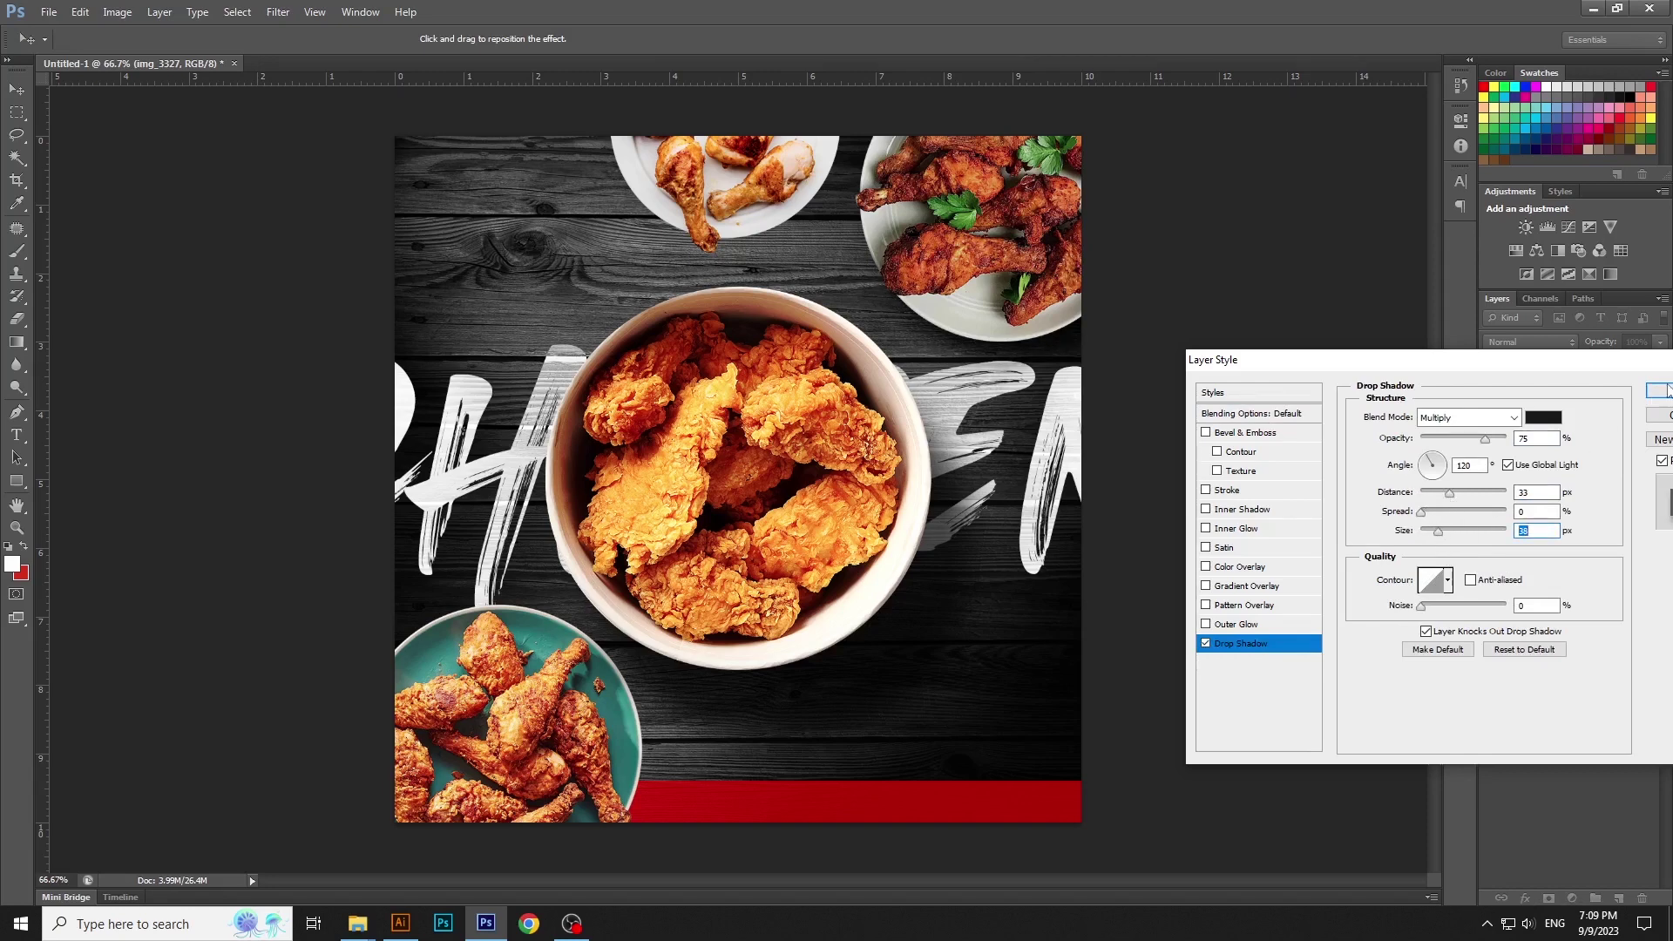
pyautogui.click(1660, 390)
# Copy img_3327's layer style and paste it onto the crispy fried chicken legs layer
pyautogui.click(1656, 487)
pyautogui.rightClick(1607, 483)
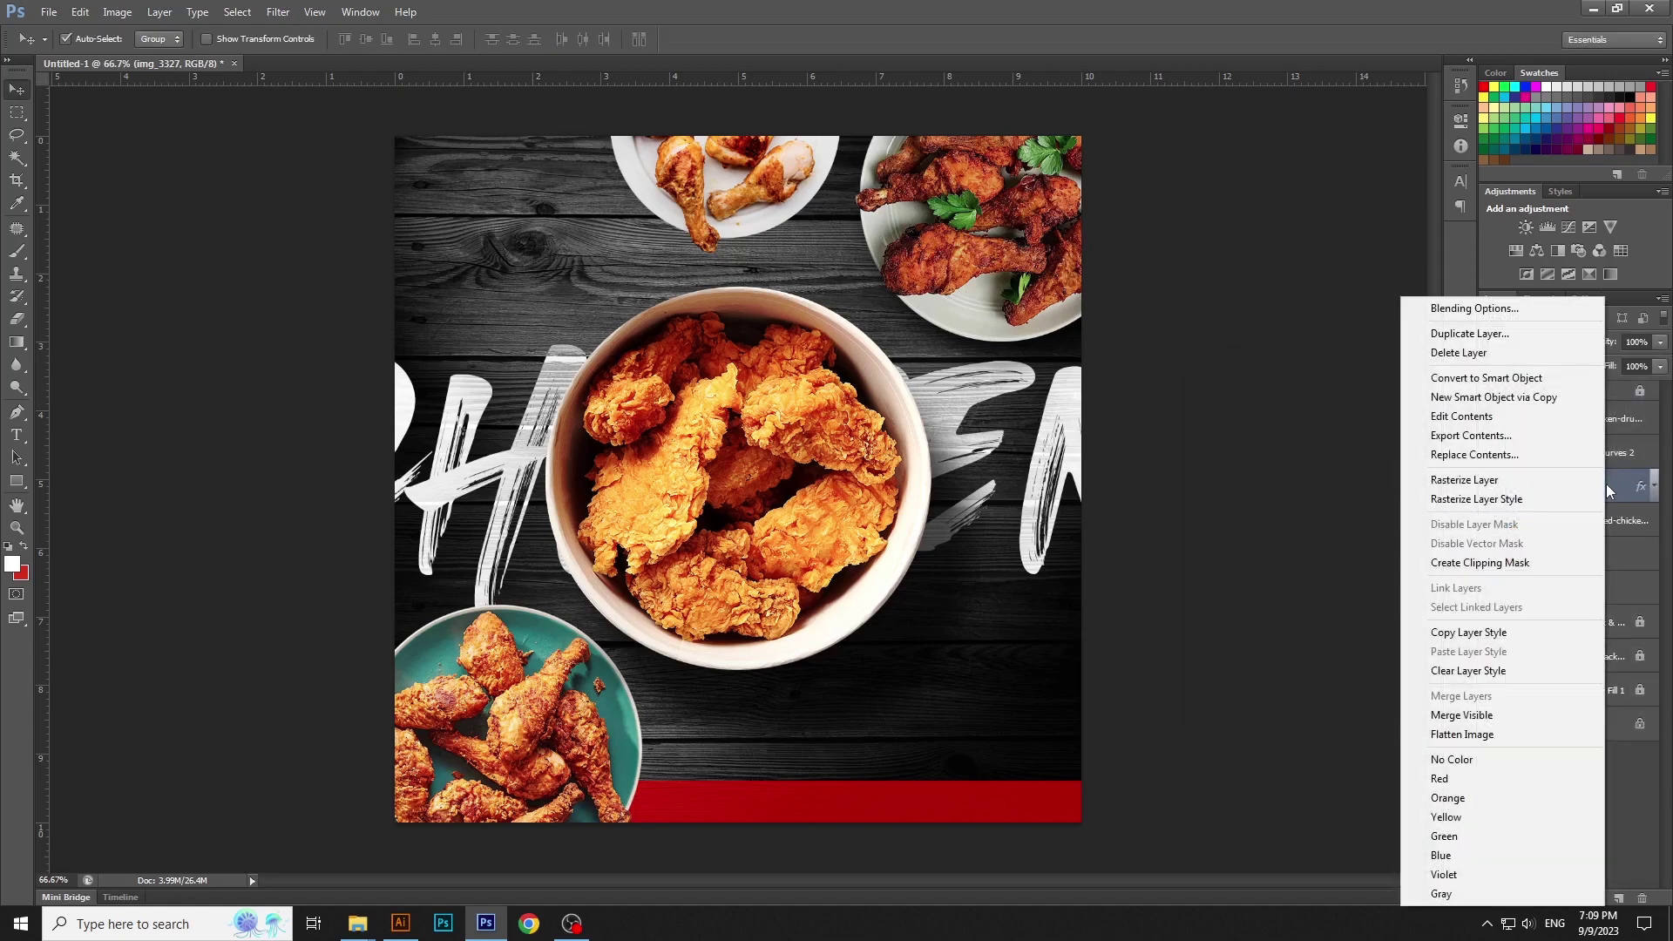
pyautogui.click(1491, 634)
pyautogui.click(1595, 520)
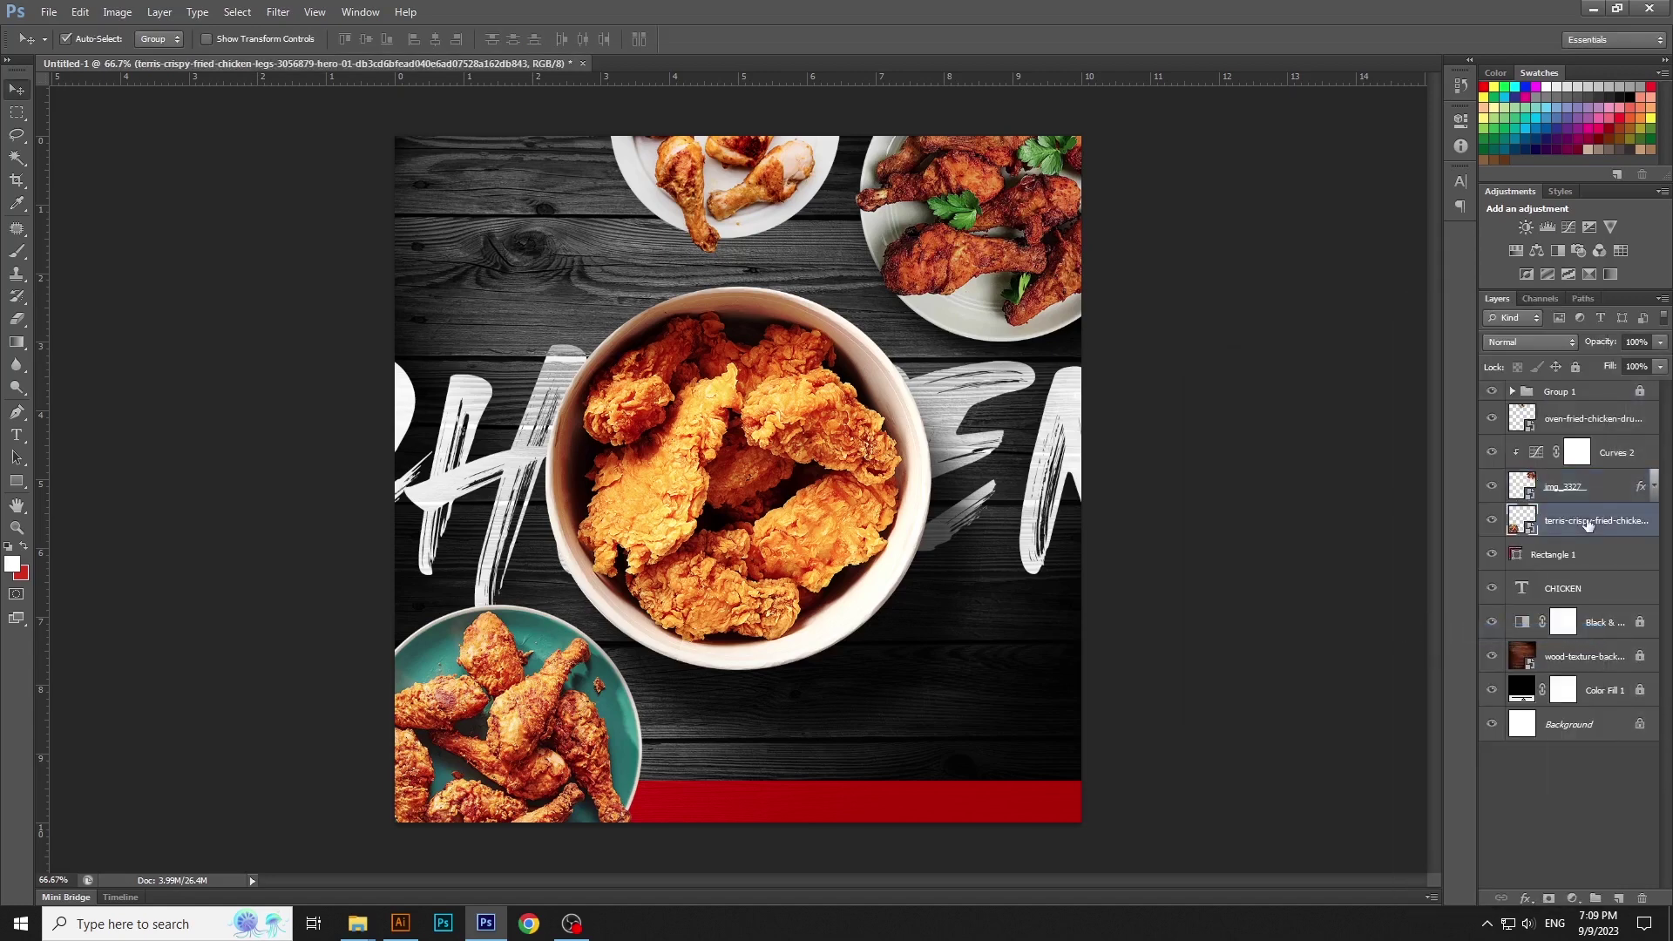
pyautogui.rightClick(1595, 520)
pyautogui.click(1450, 652)
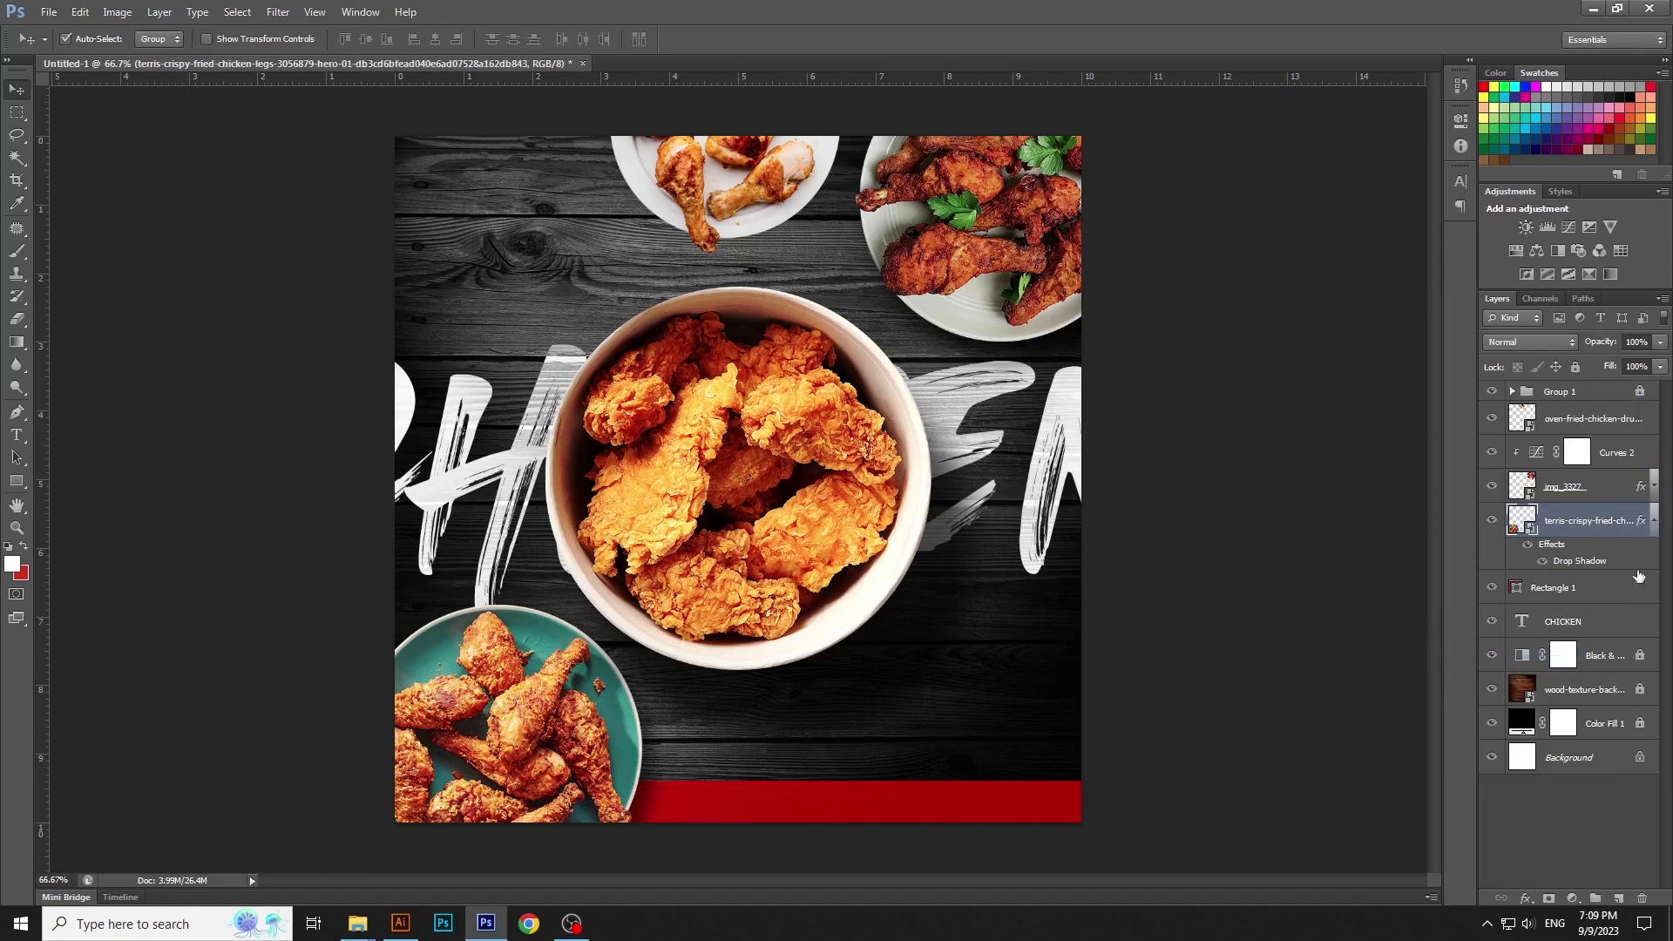
pyautogui.click(1645, 520)
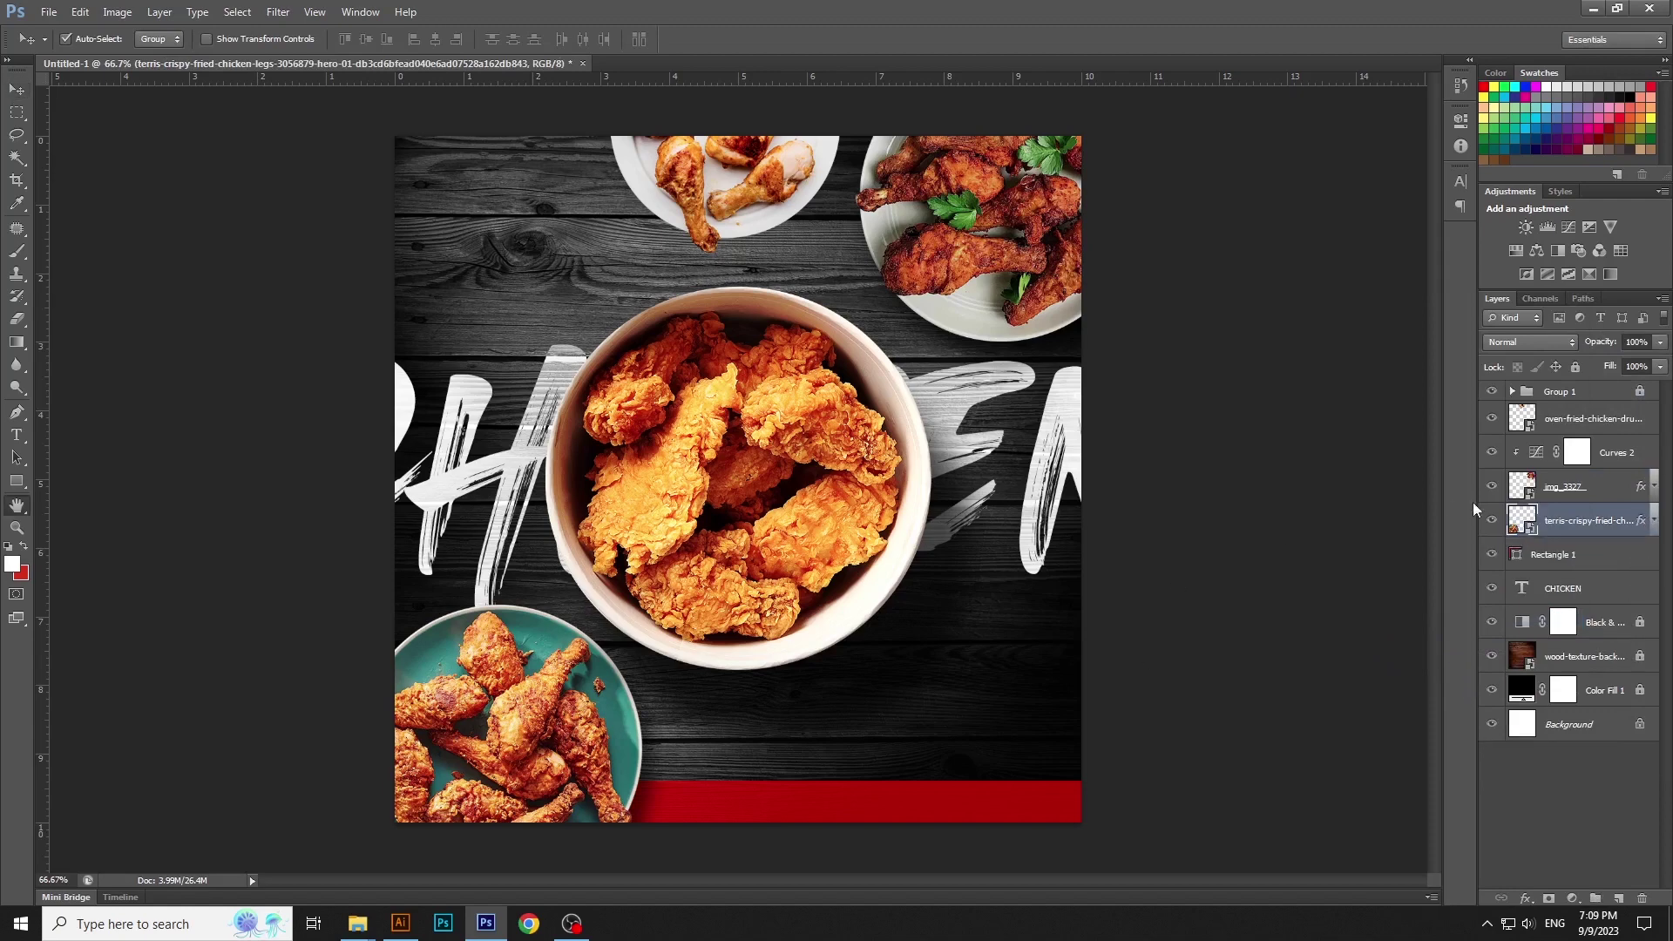
# Adjust the pasted drop shadow's angle and increase its distance to 40
pyautogui.doubleClick(1475, 506)
pyautogui.click(1275, 644)
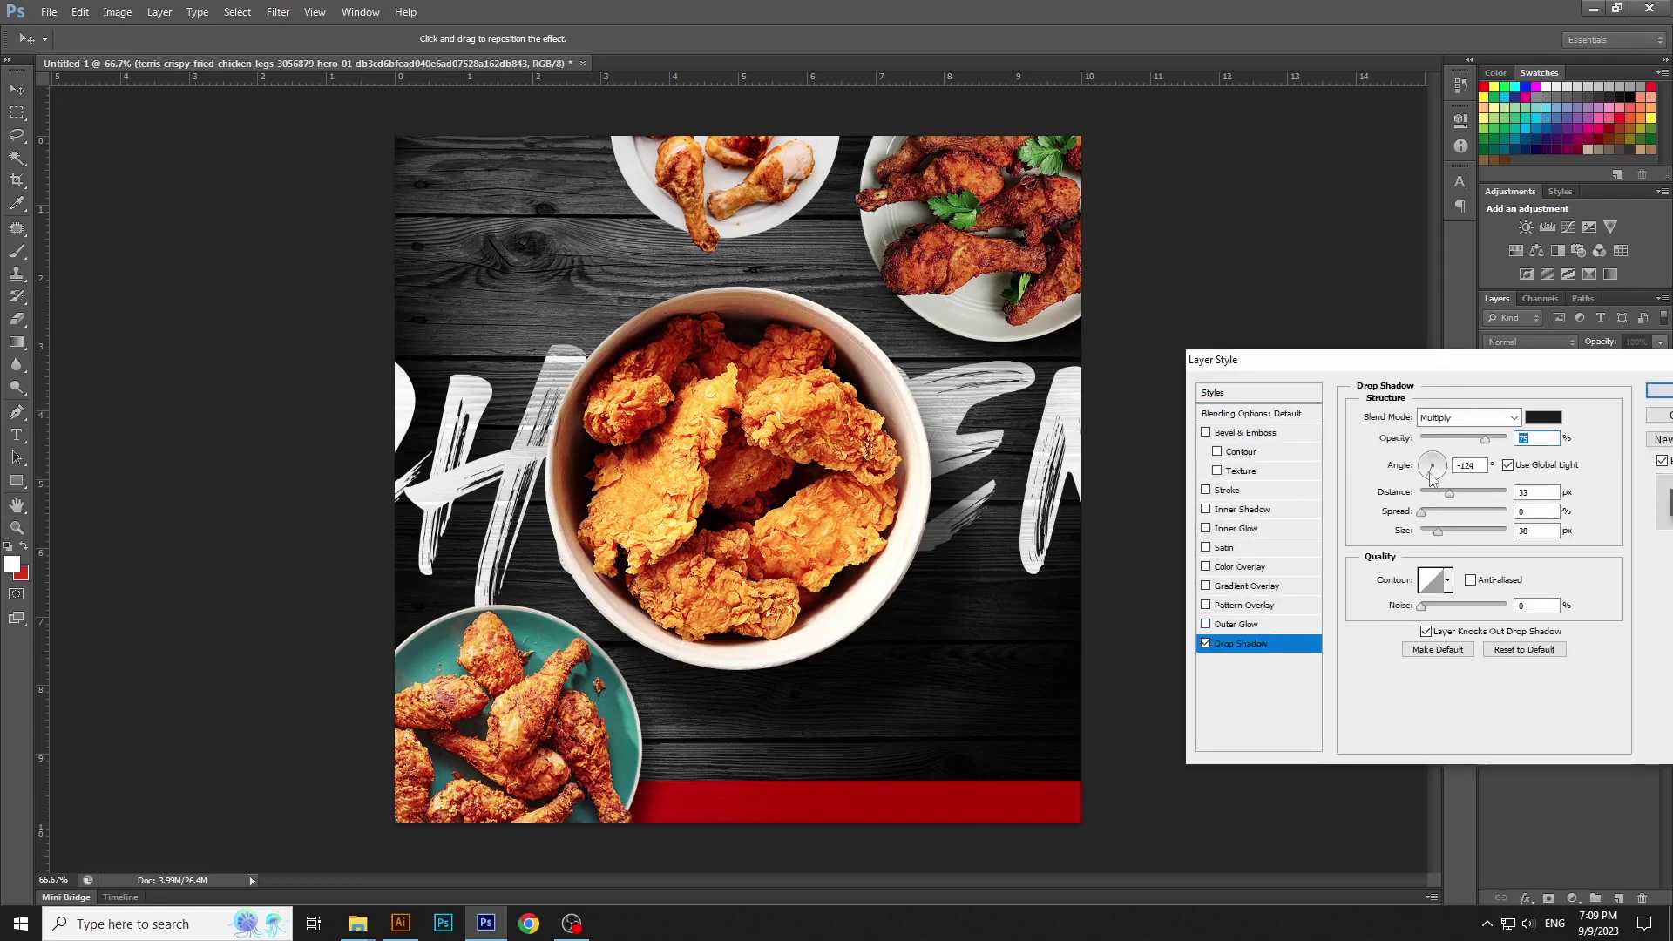
pyautogui.click(1430, 478)
pyautogui.press('Return')
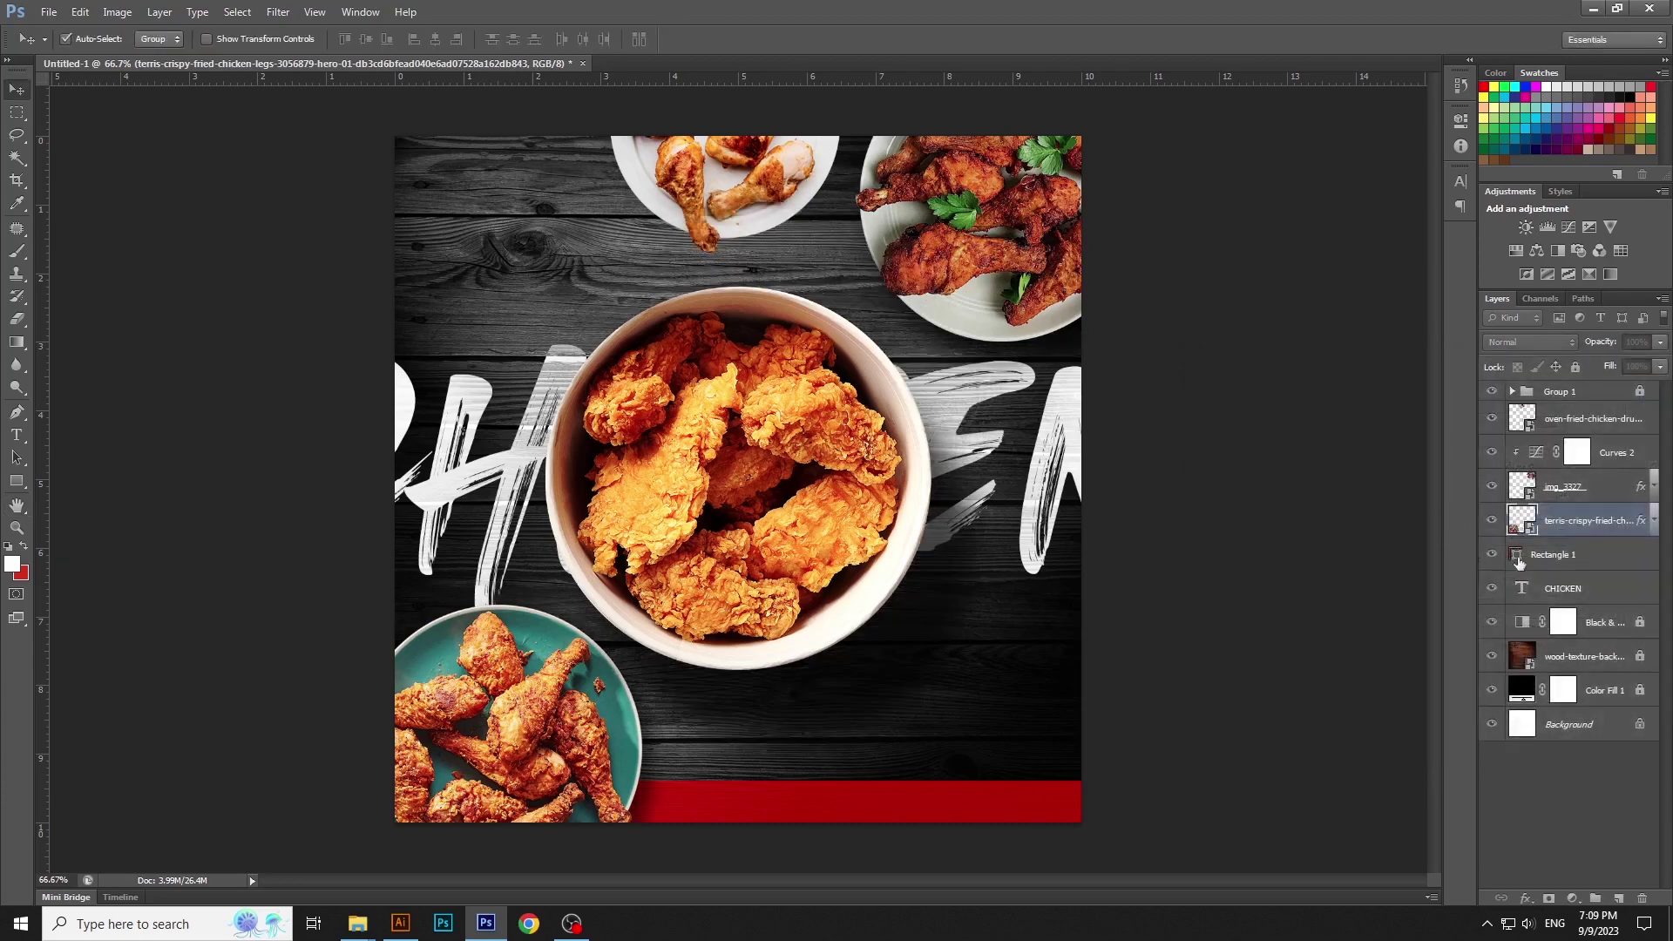
pyautogui.doubleClick(1477, 519)
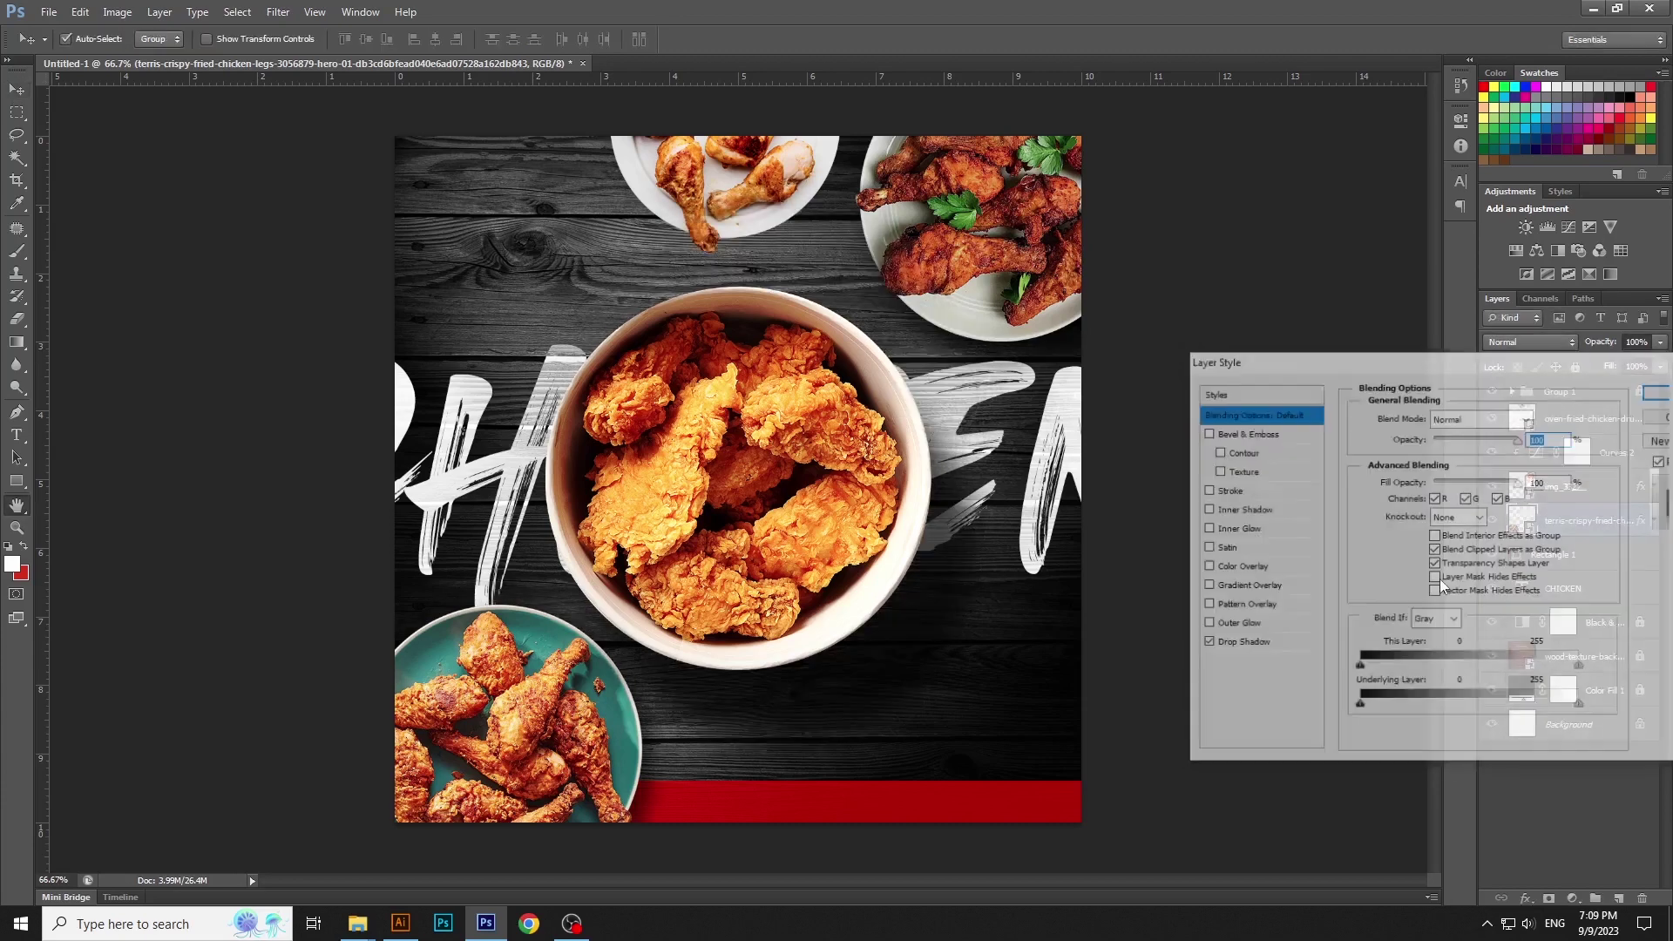
pyautogui.moveTo(1451, 500); pyautogui.dragTo(1460, 498)
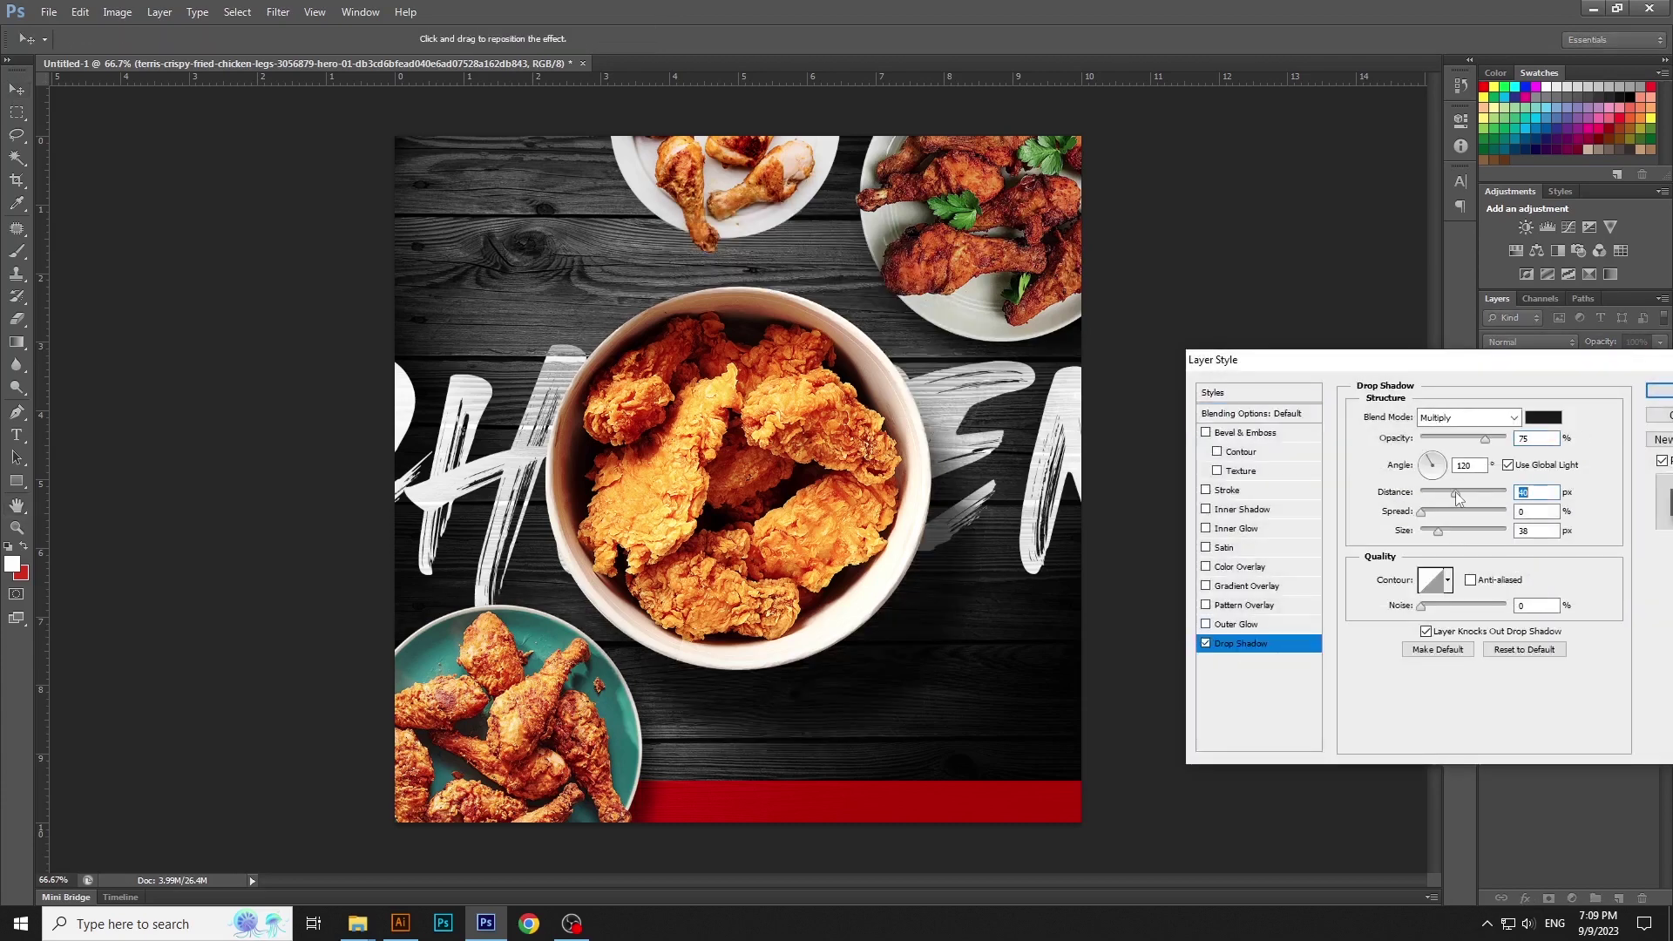
pyautogui.click(1661, 391)
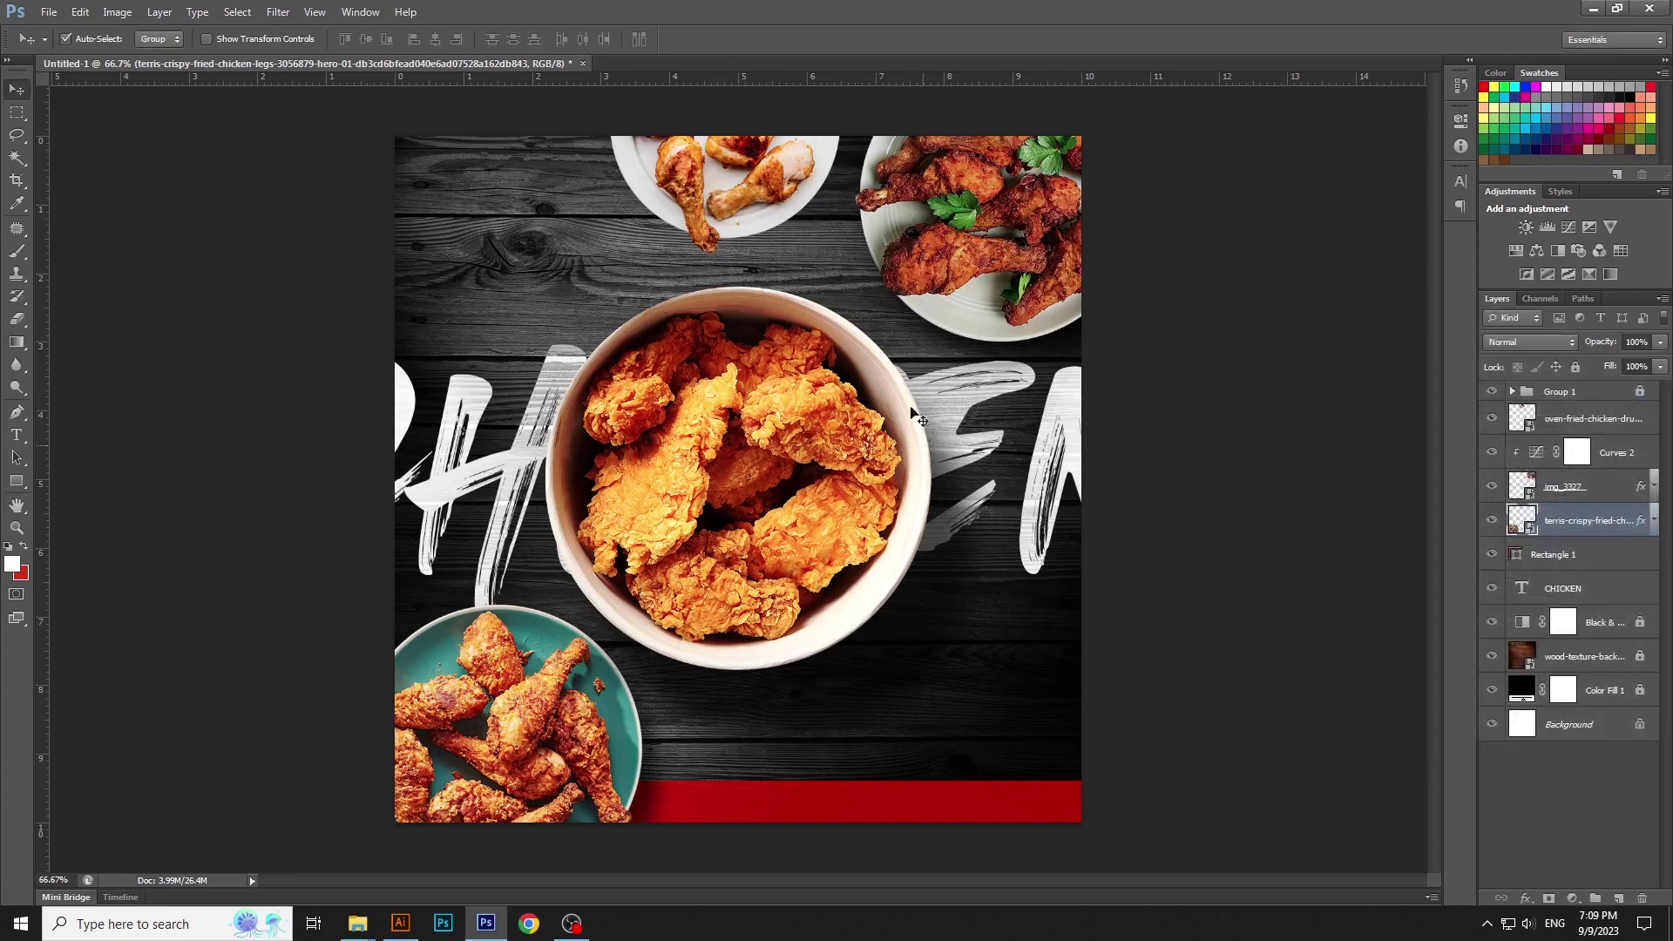
pyautogui.click(839, 250)
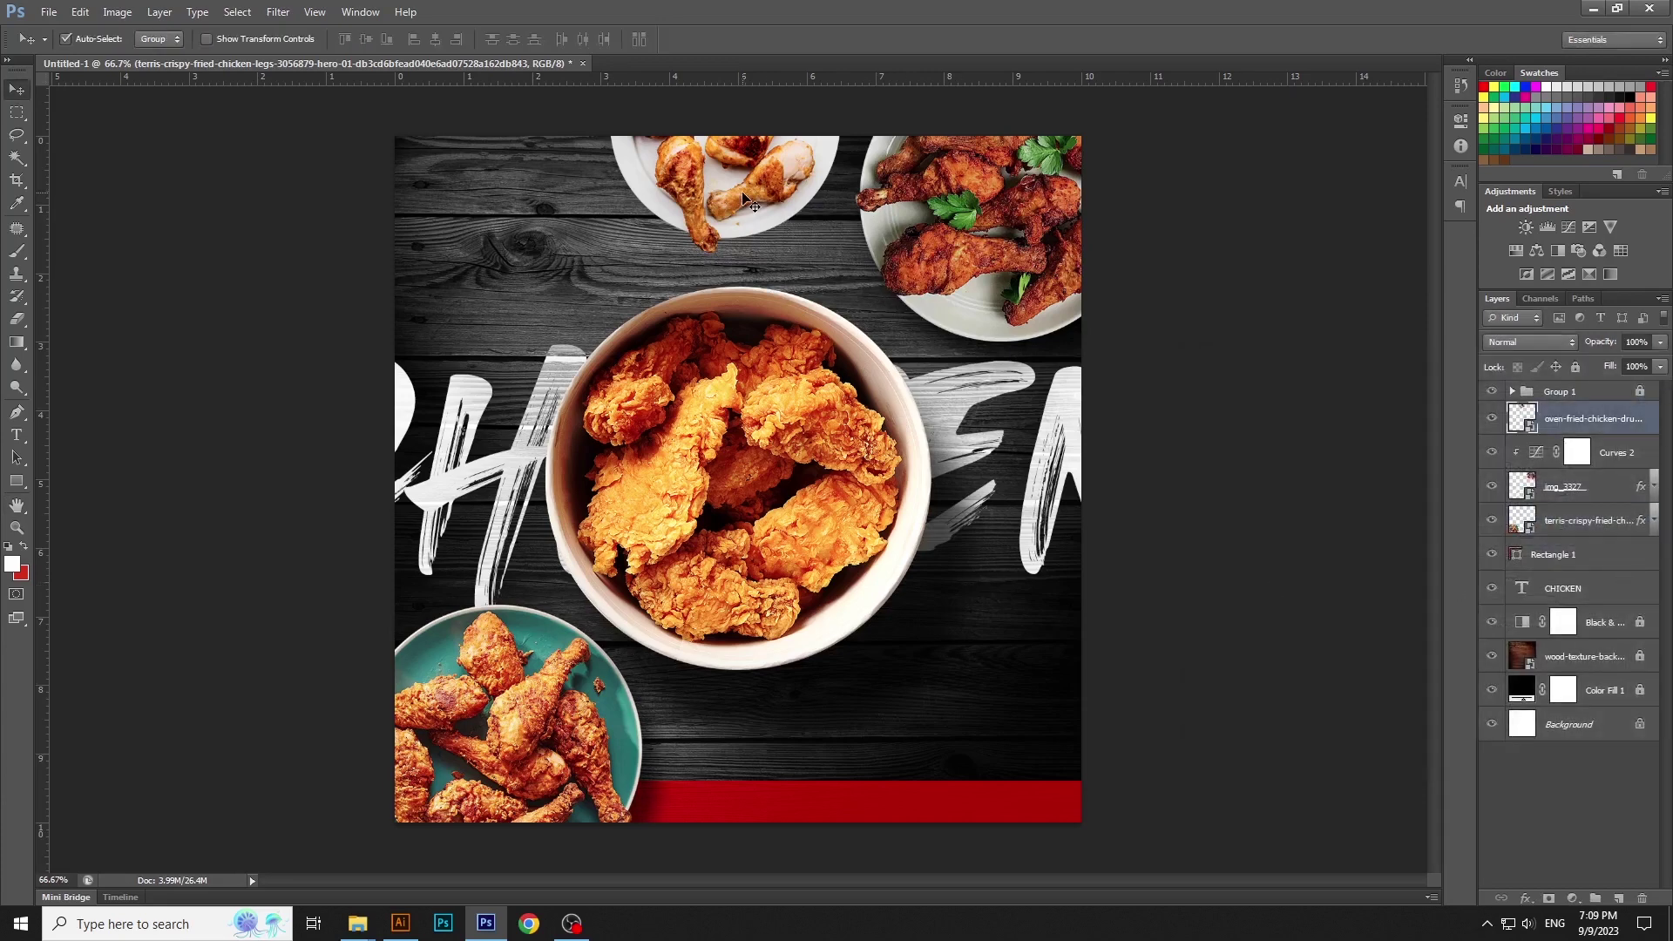
# Give the oven-fried drumsticks a drop shadow without global light, distance 14 px, size 24 px
pyautogui.doubleClick(1634, 419)
pyautogui.click(1273, 644)
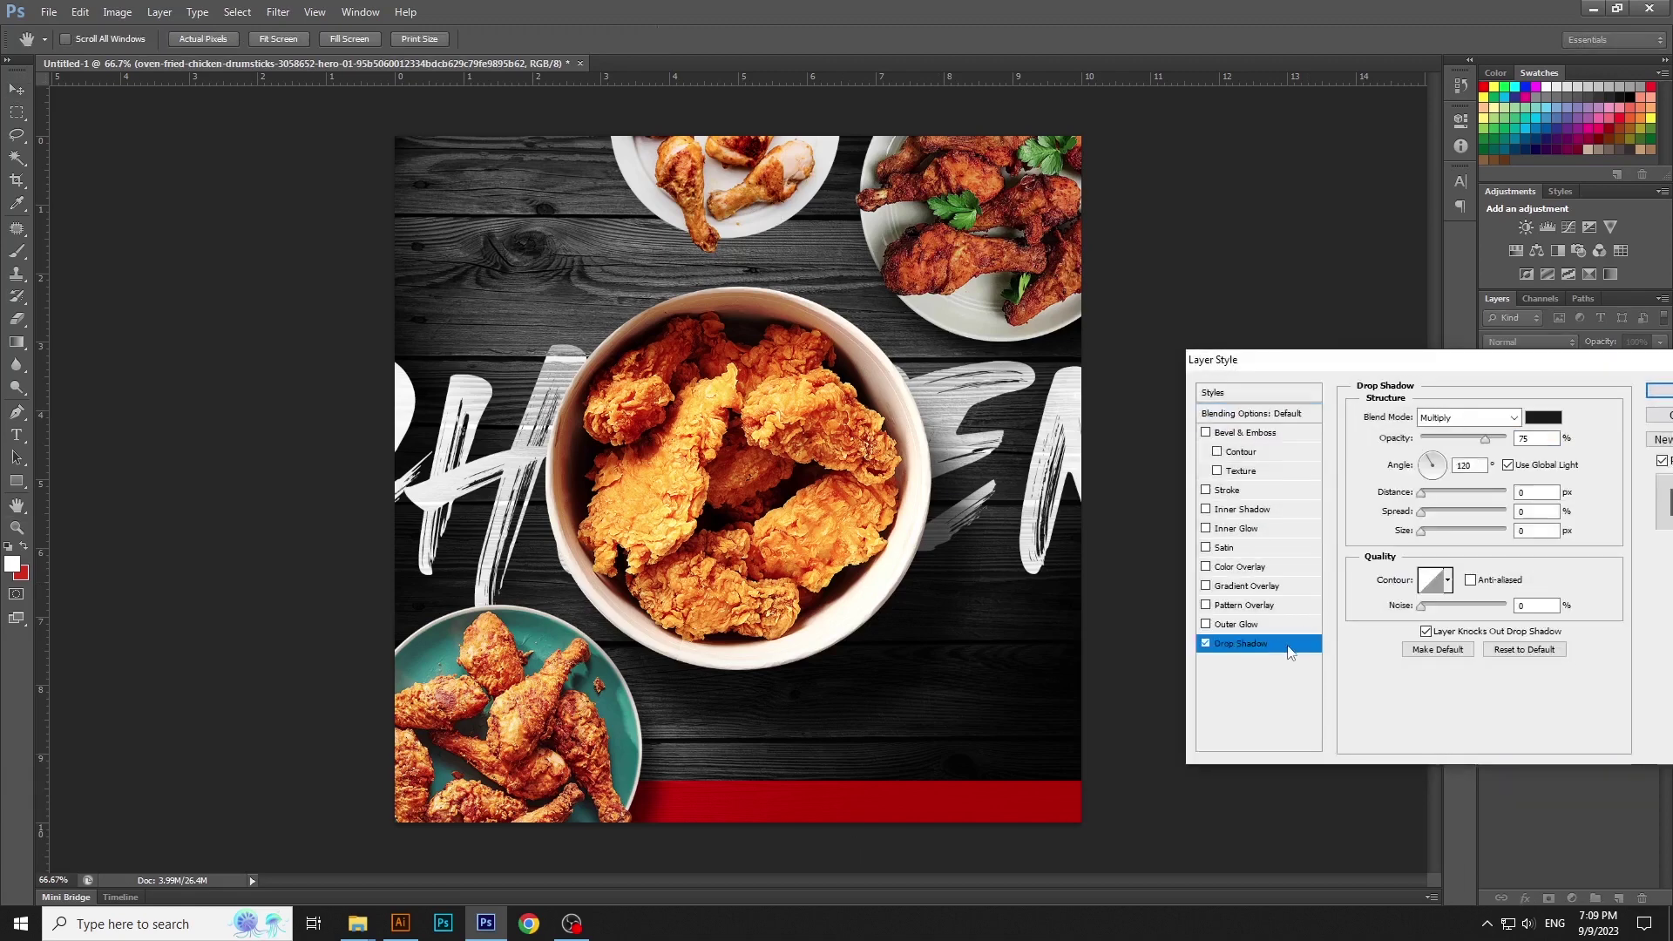
pyautogui.click(1508, 464)
pyautogui.moveTo(1421, 494)
pyautogui.mouseDown()
pyautogui.moveTo(1449, 509)
pyautogui.moveTo(1434, 533)
pyautogui.moveTo(1453, 504)
pyautogui.mouseUp()
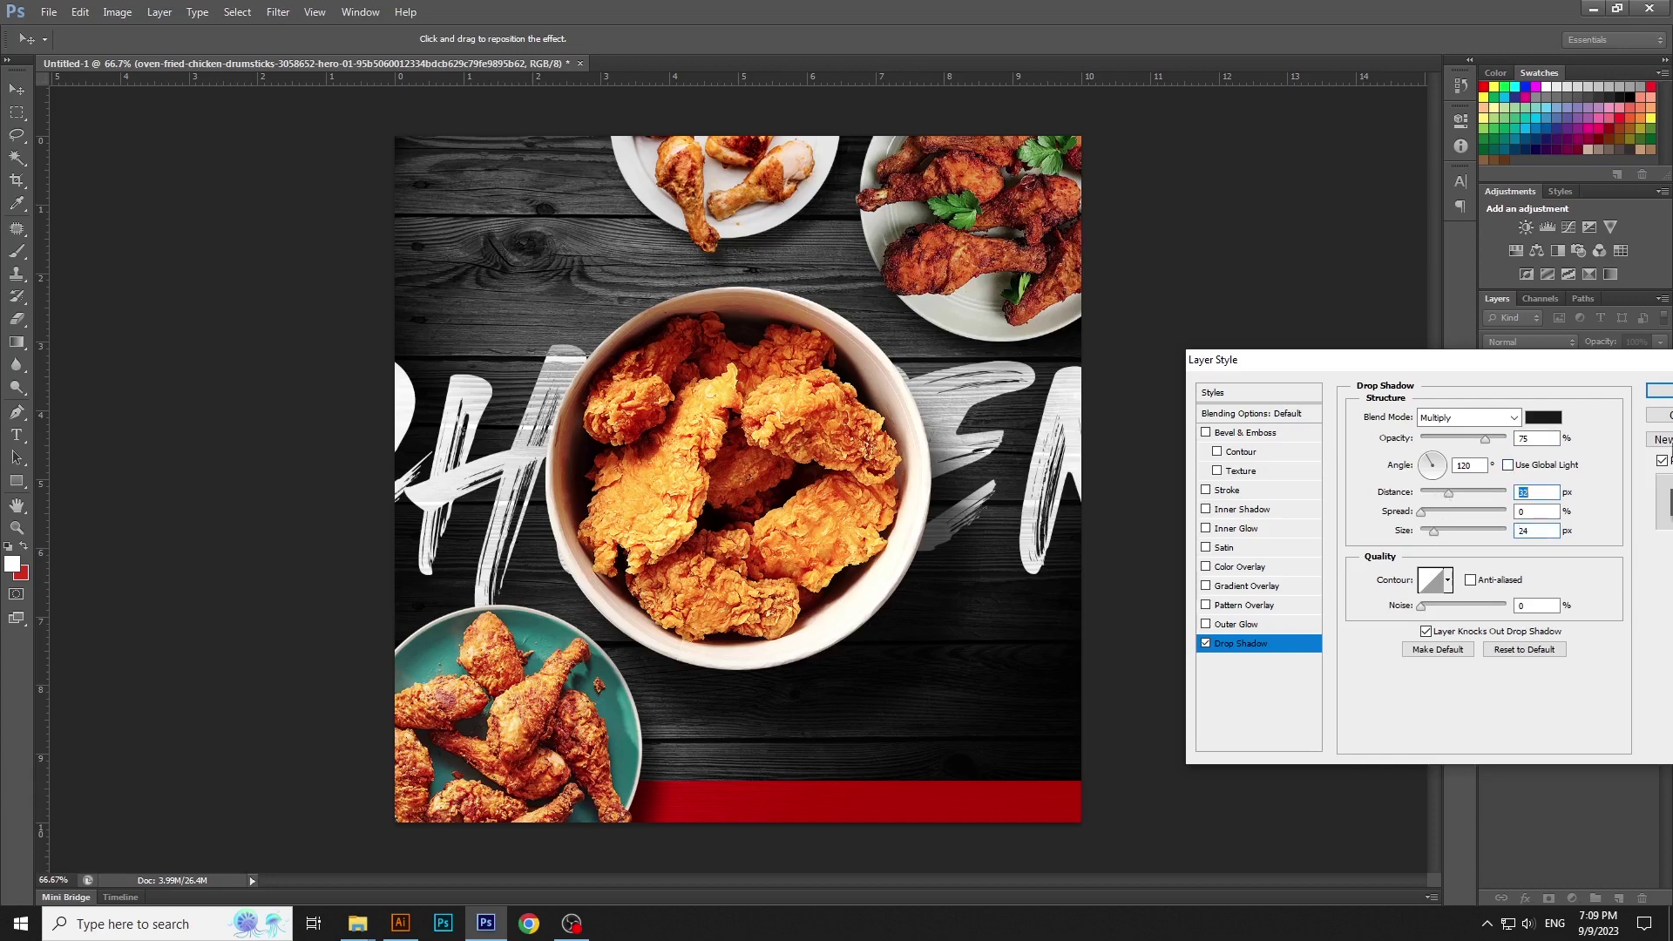
pyautogui.click(1667, 394)
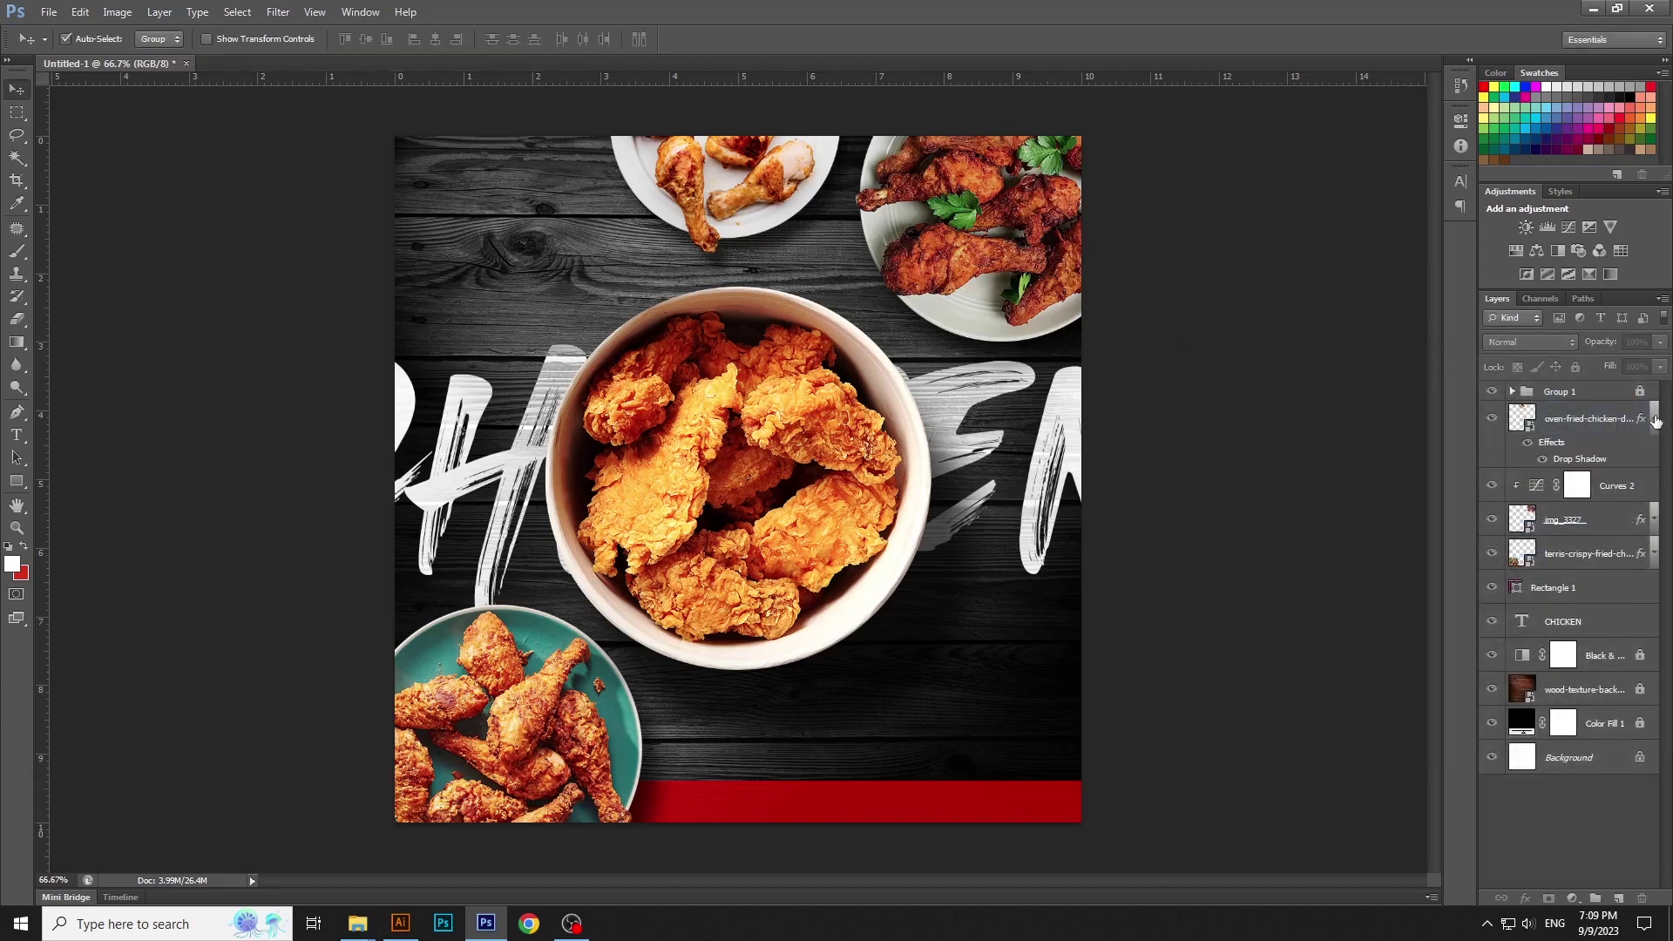
pyautogui.click(1654, 419)
pyautogui.click(1595, 418)
# Add Curves 3 and Curves 4, clipped to the drumsticks and crispy chicken photos, darkening their highlights
pyautogui.click(1573, 899)
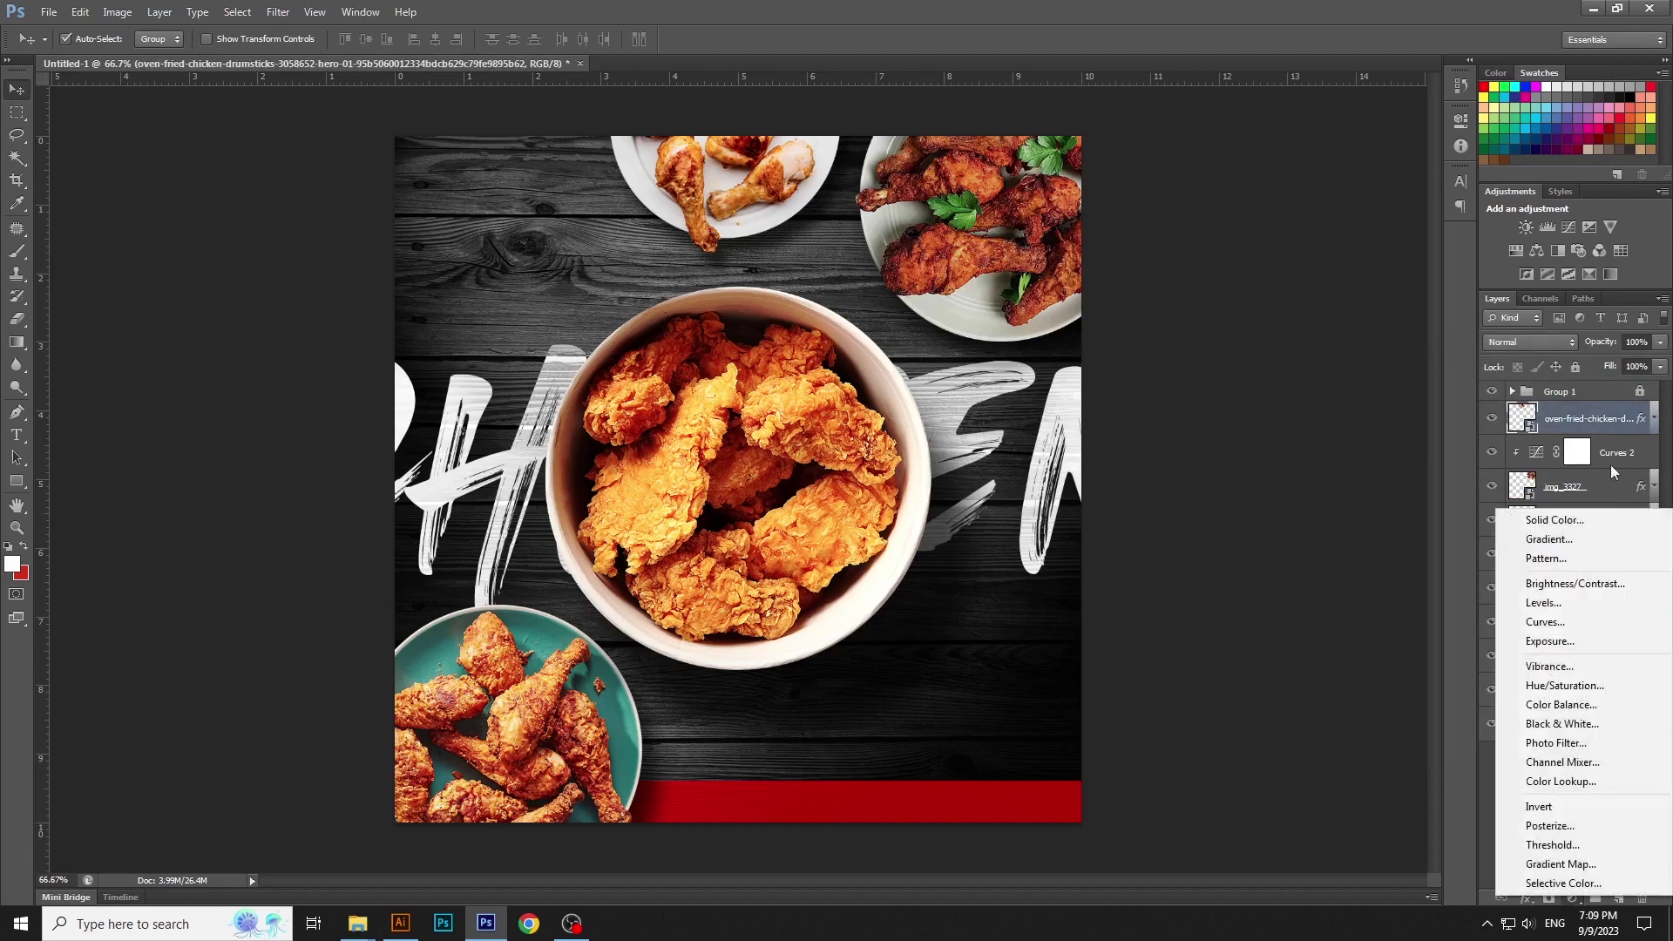
pyautogui.click(1551, 623)
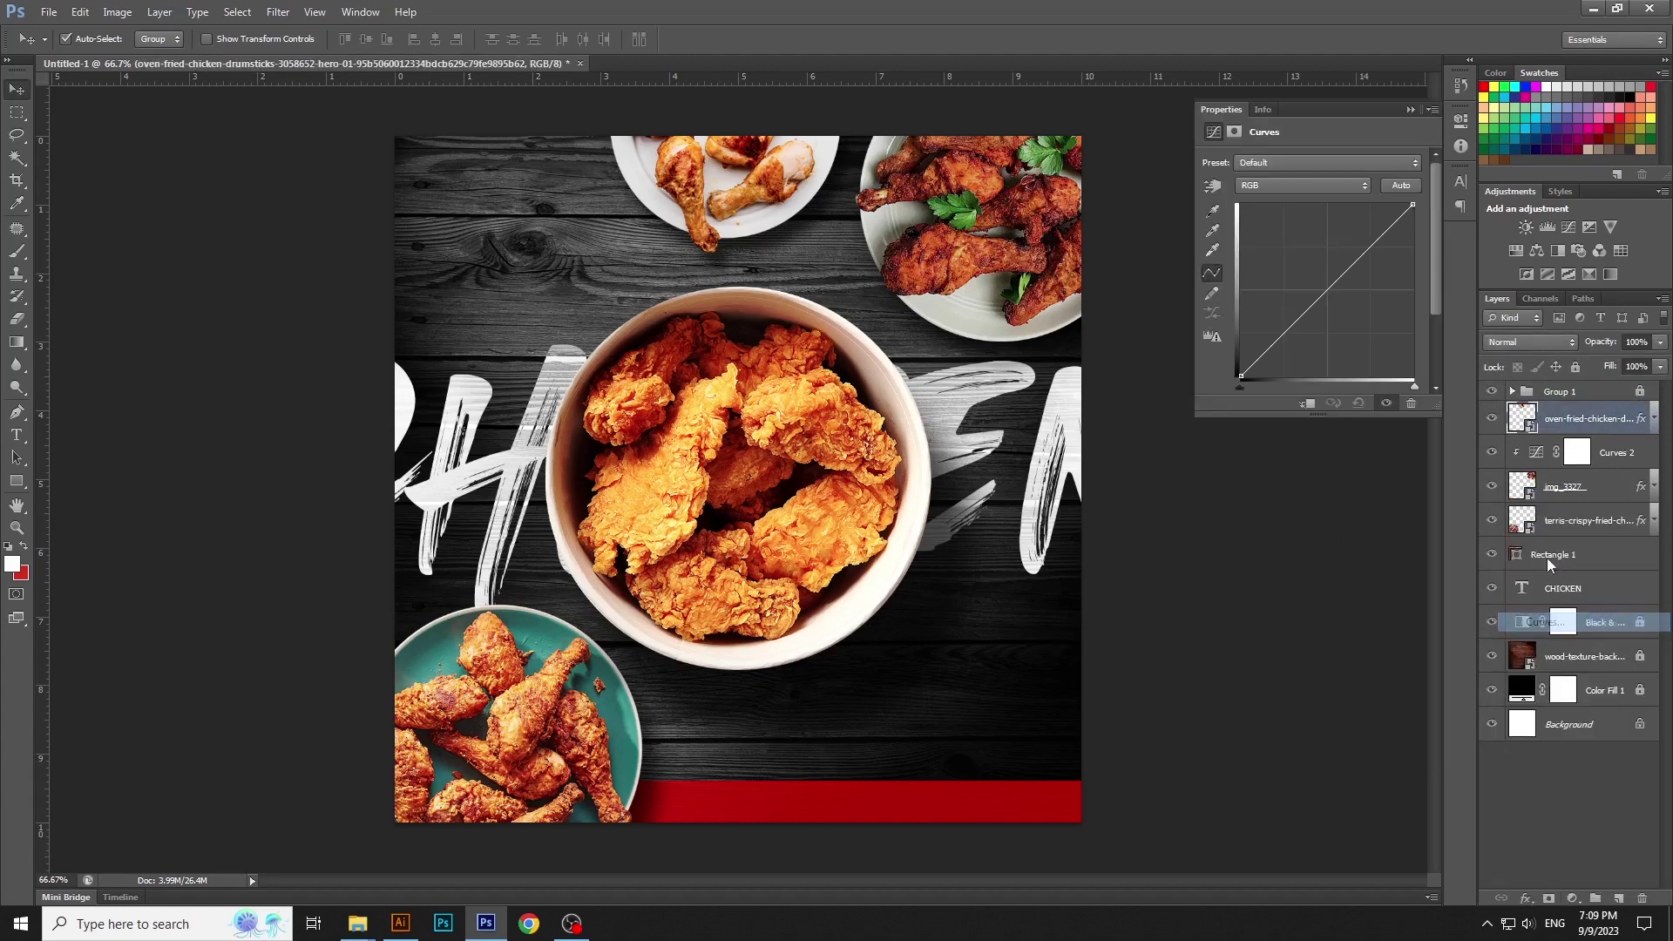
pyautogui.click(1309, 403)
pyautogui.moveTo(1415, 204); pyautogui.dragTo(1413, 217)
pyautogui.click(1461, 120)
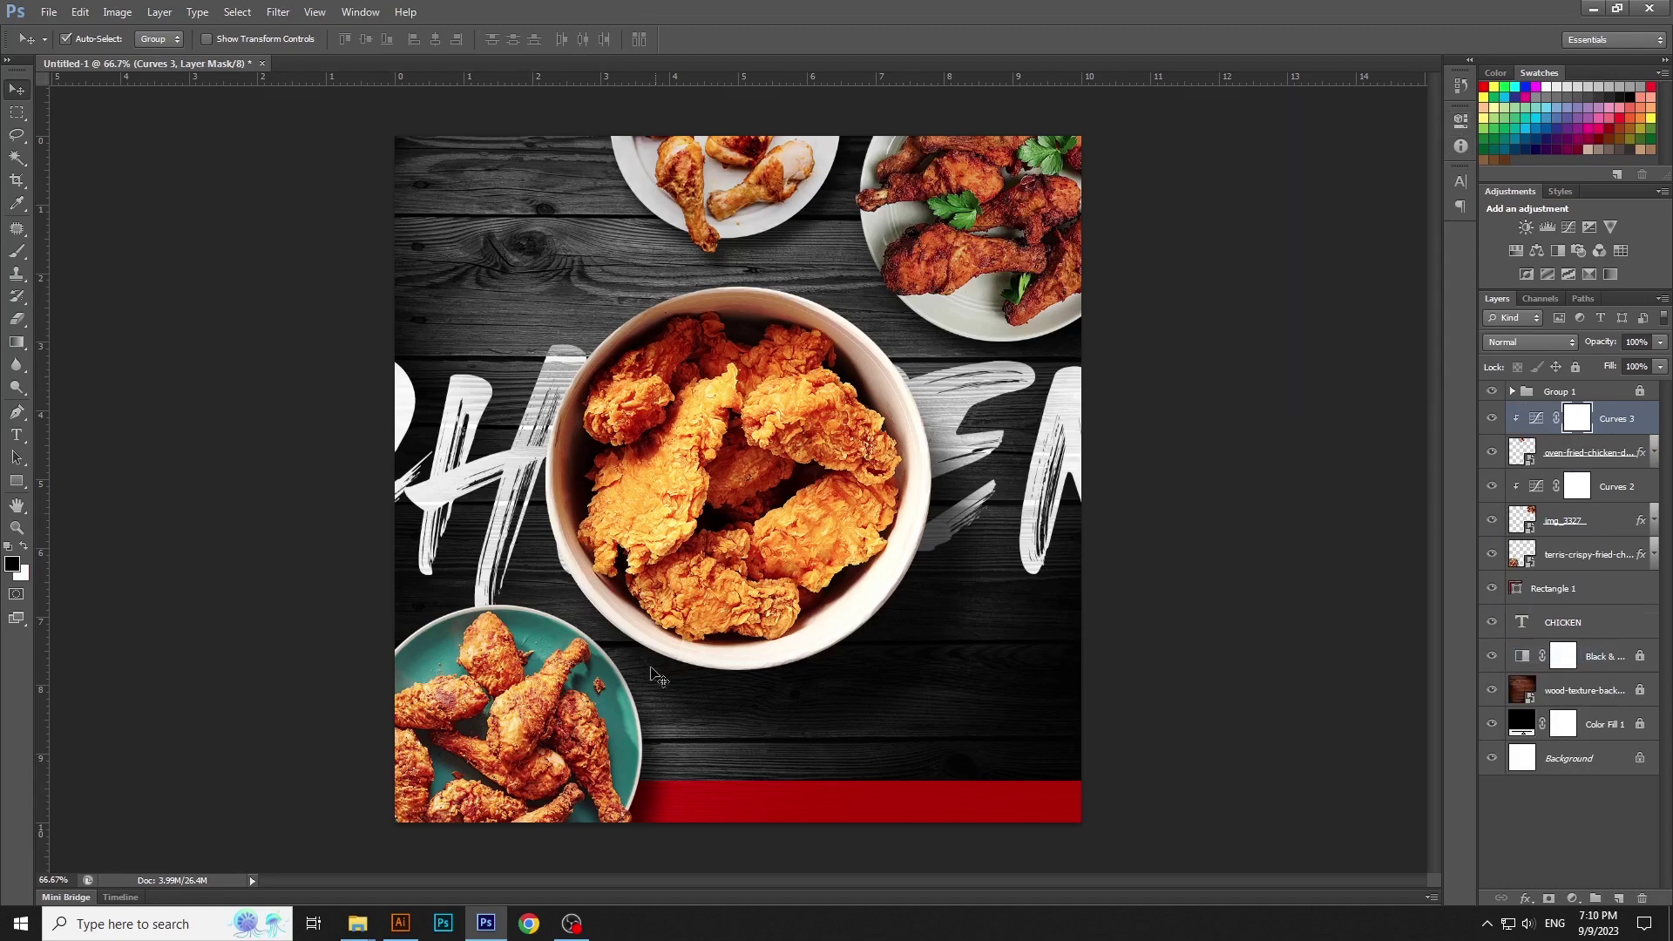
pyautogui.click(593, 688)
pyautogui.click(1574, 897)
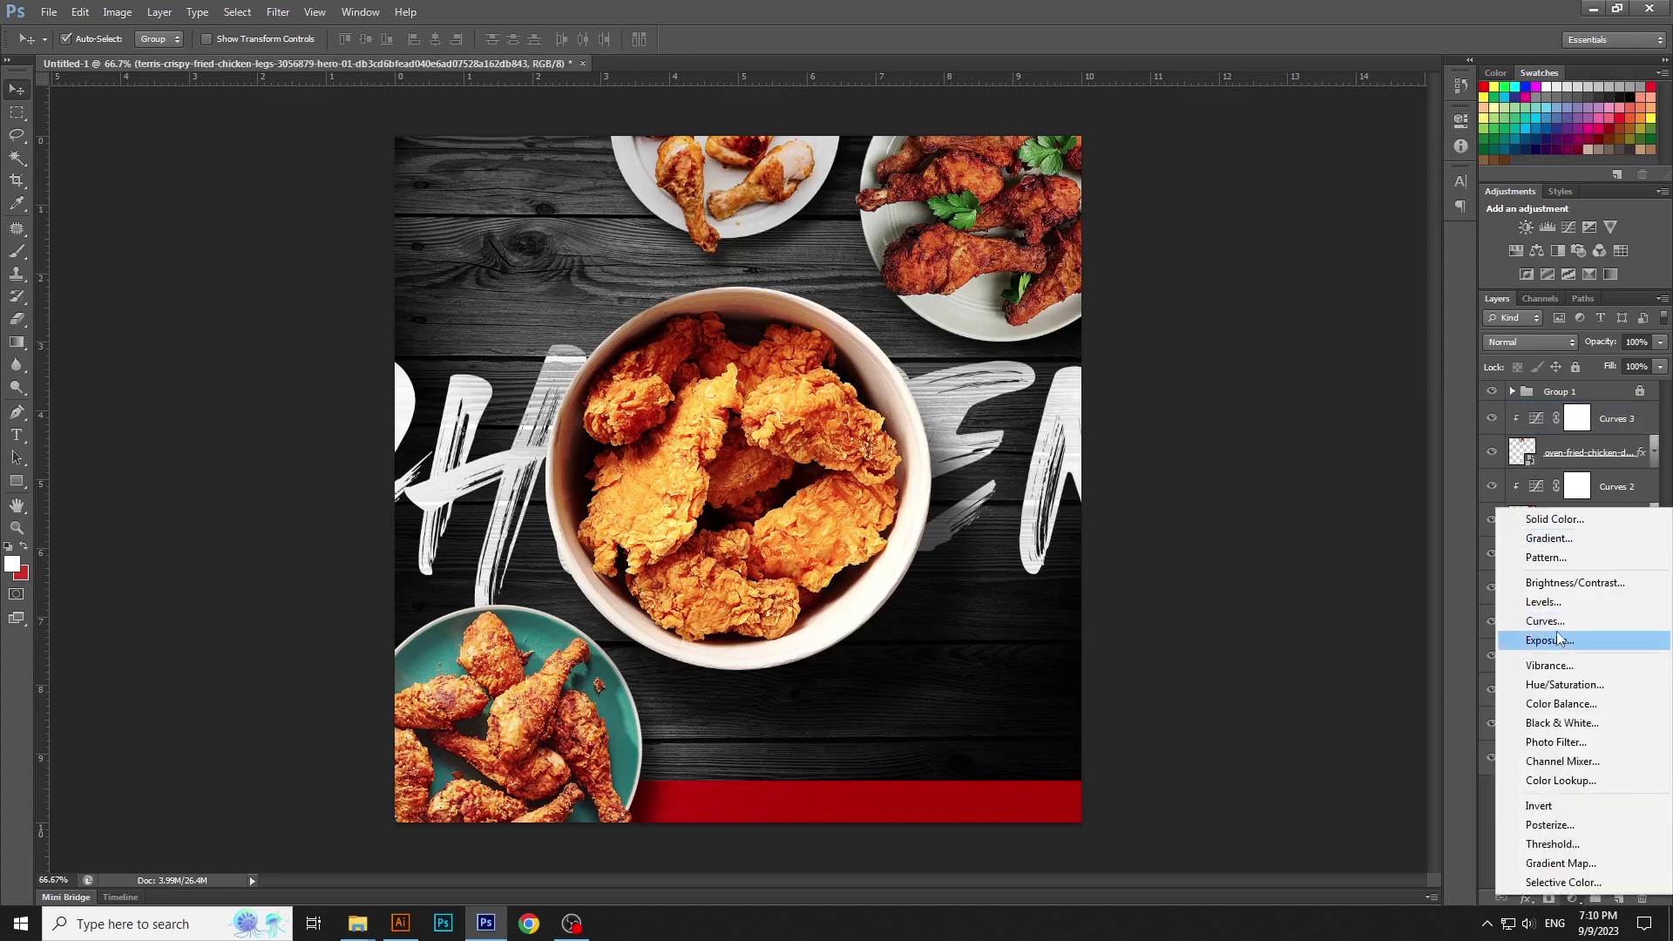
pyautogui.click(1555, 629)
pyautogui.moveTo(1415, 204); pyautogui.dragTo(1417, 223)
pyautogui.click(1309, 404)
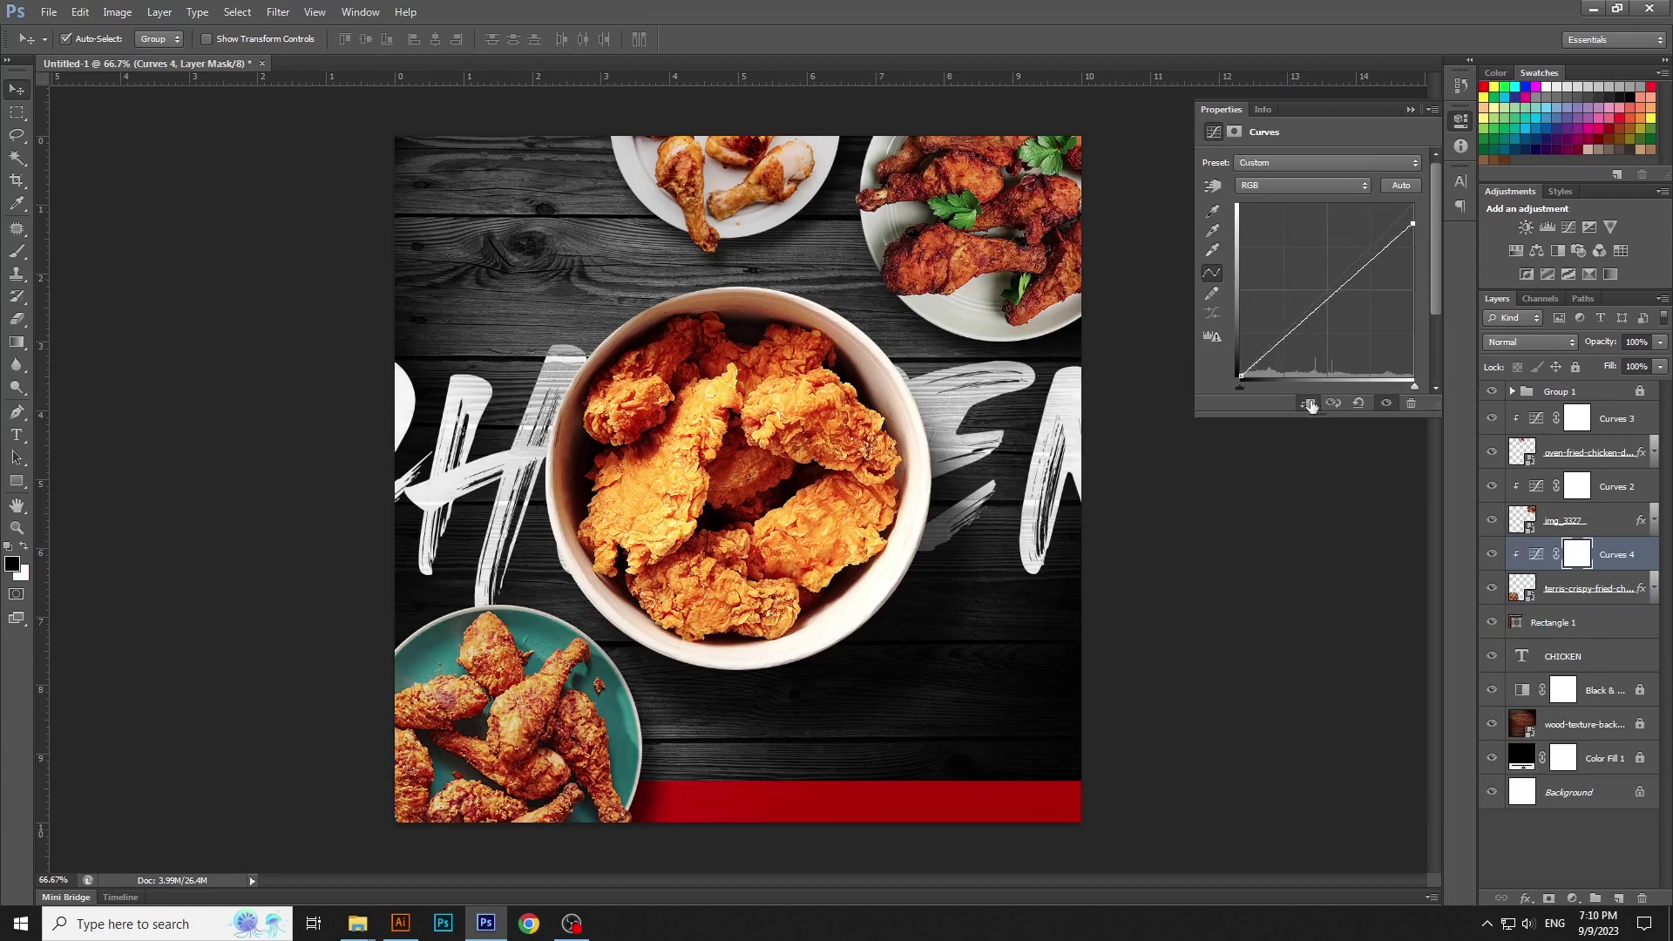
pyautogui.moveTo(1415, 221); pyautogui.dragTo(1416, 226)
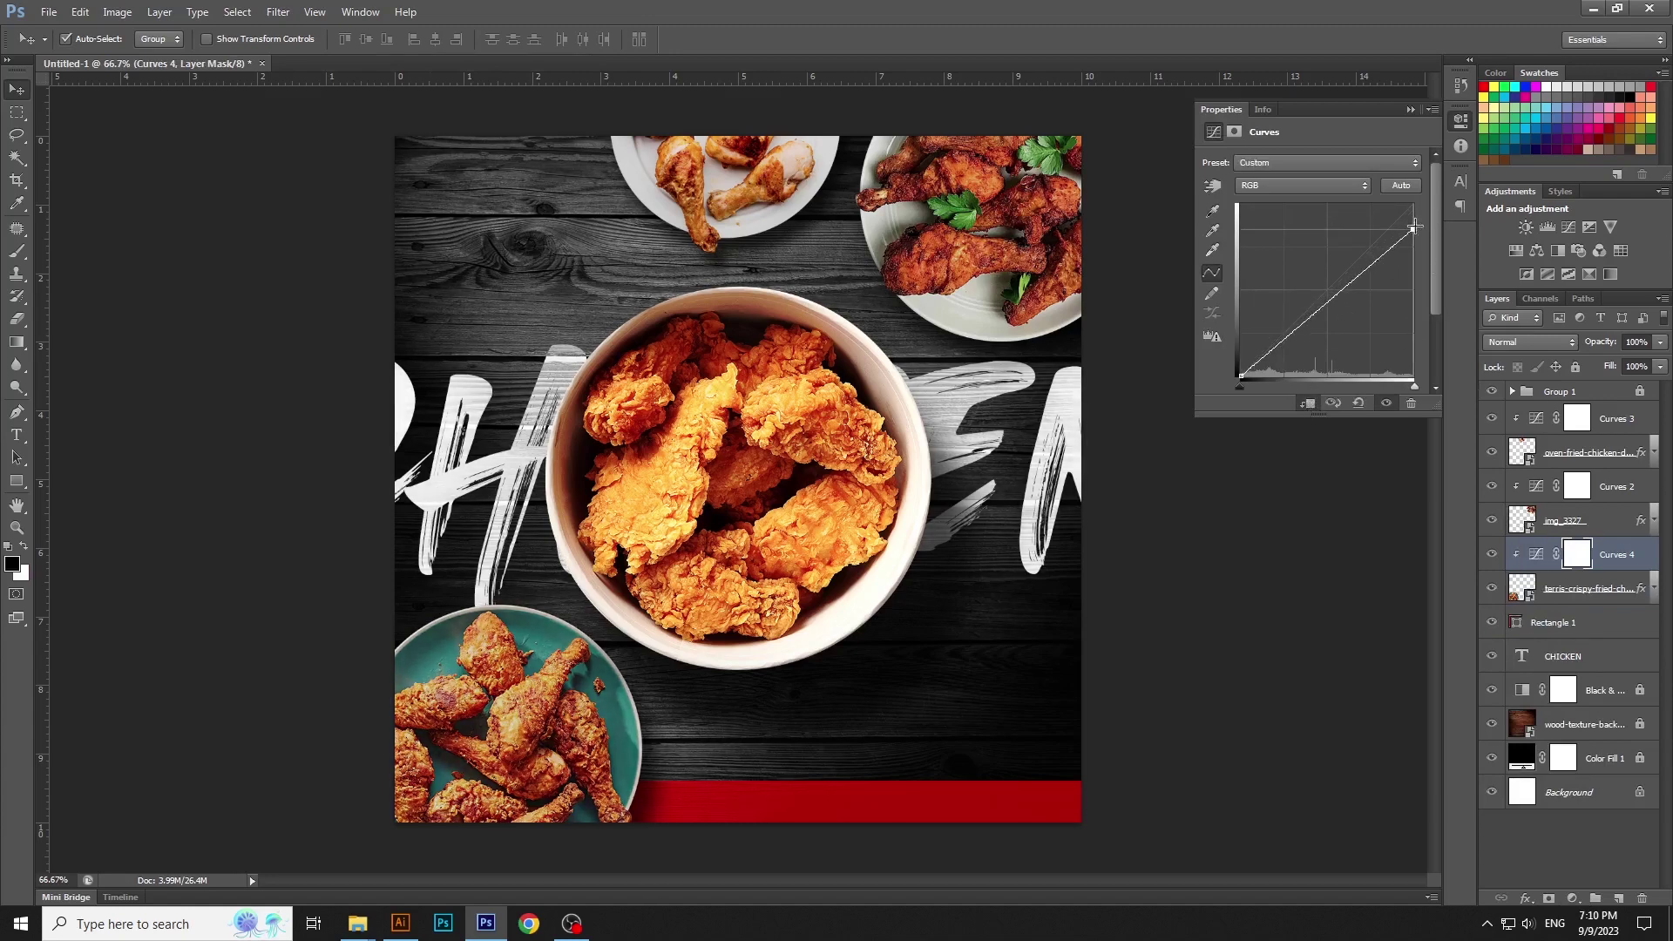
pyautogui.click(1217, 531)
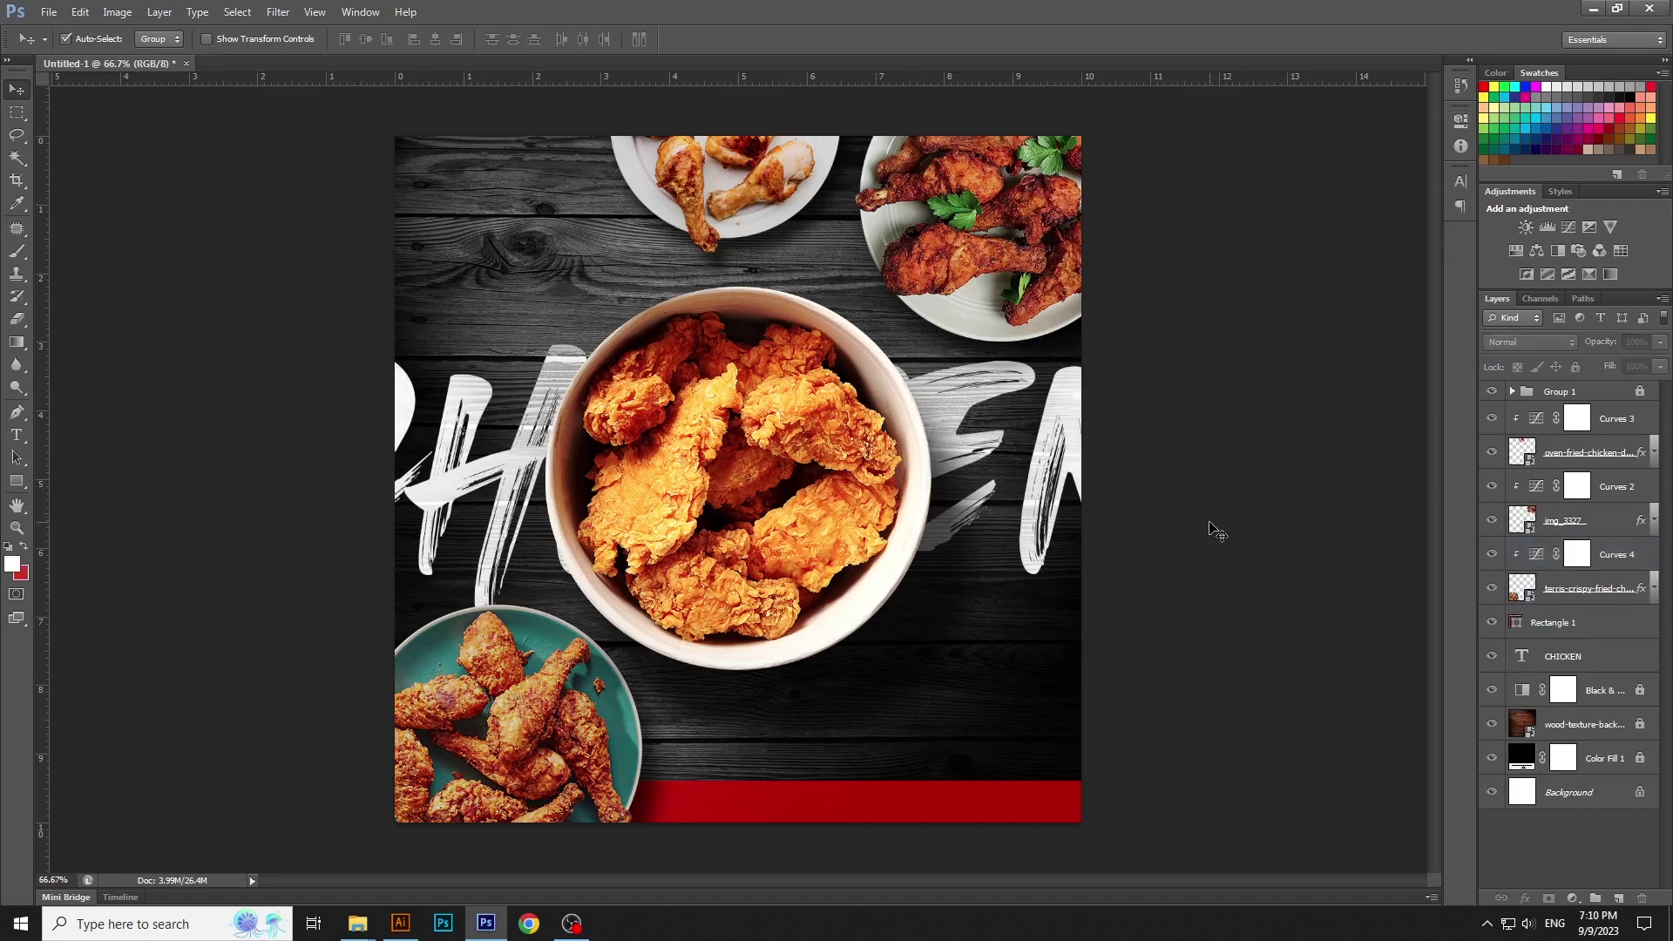
# Group the six chicken and Curves layers into Group 2
pyautogui.click(1608, 418)
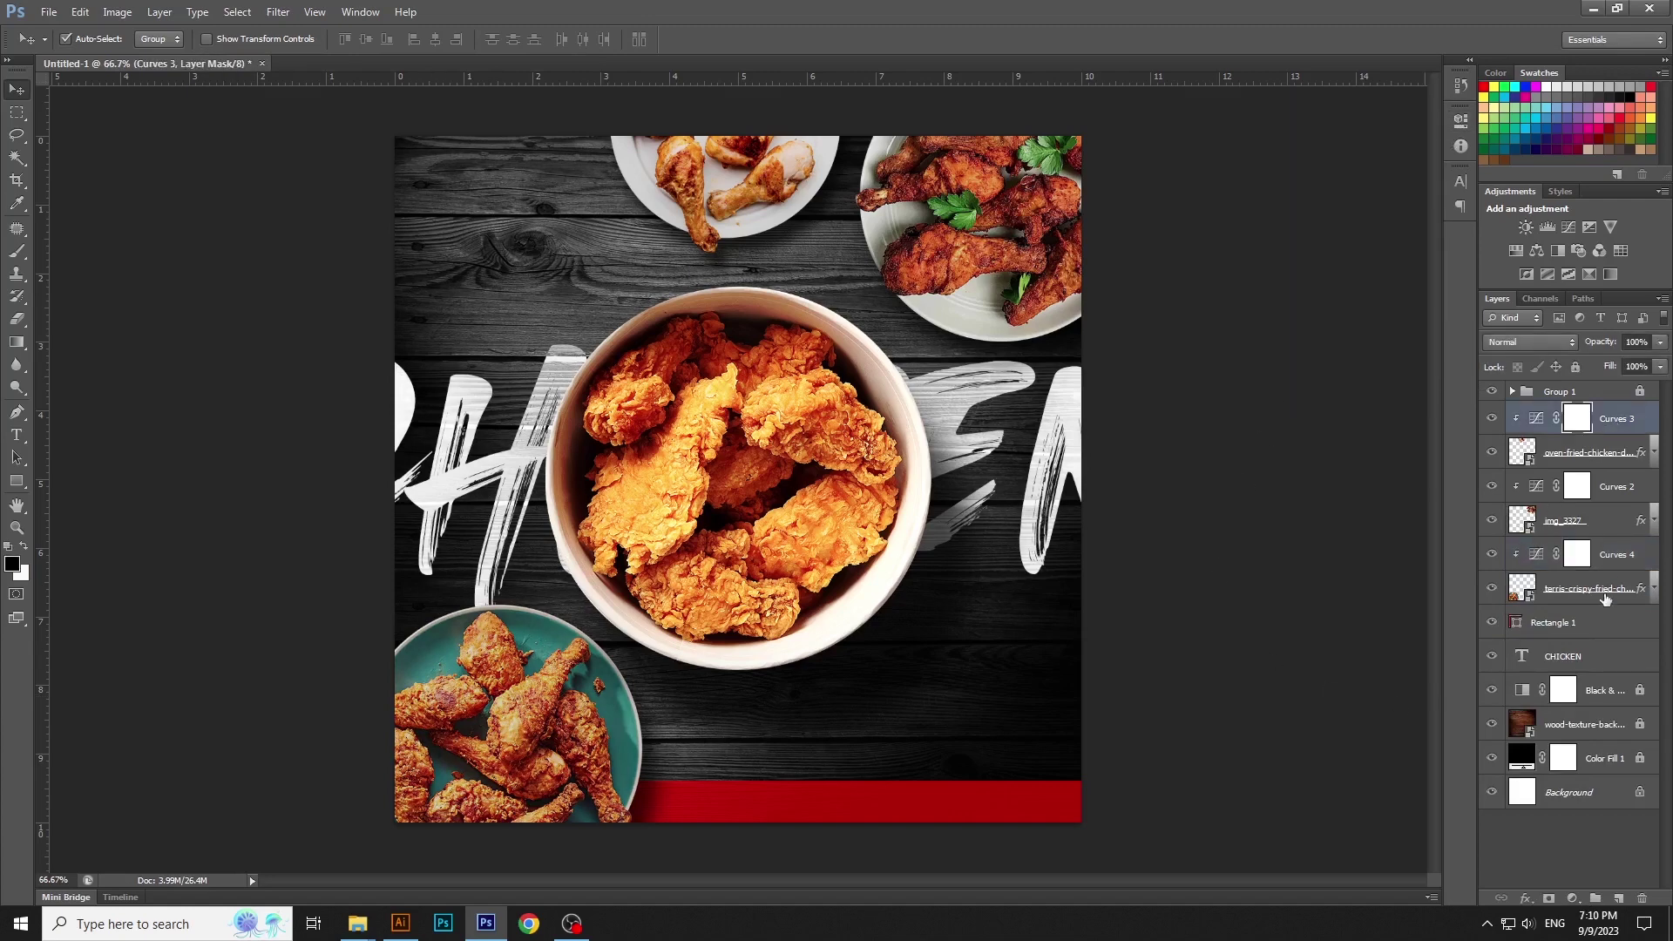
pyautogui.keyDown('shift'); pyautogui.click(1608, 592); pyautogui.keyUp('shift')
pyautogui.click(160, 12)
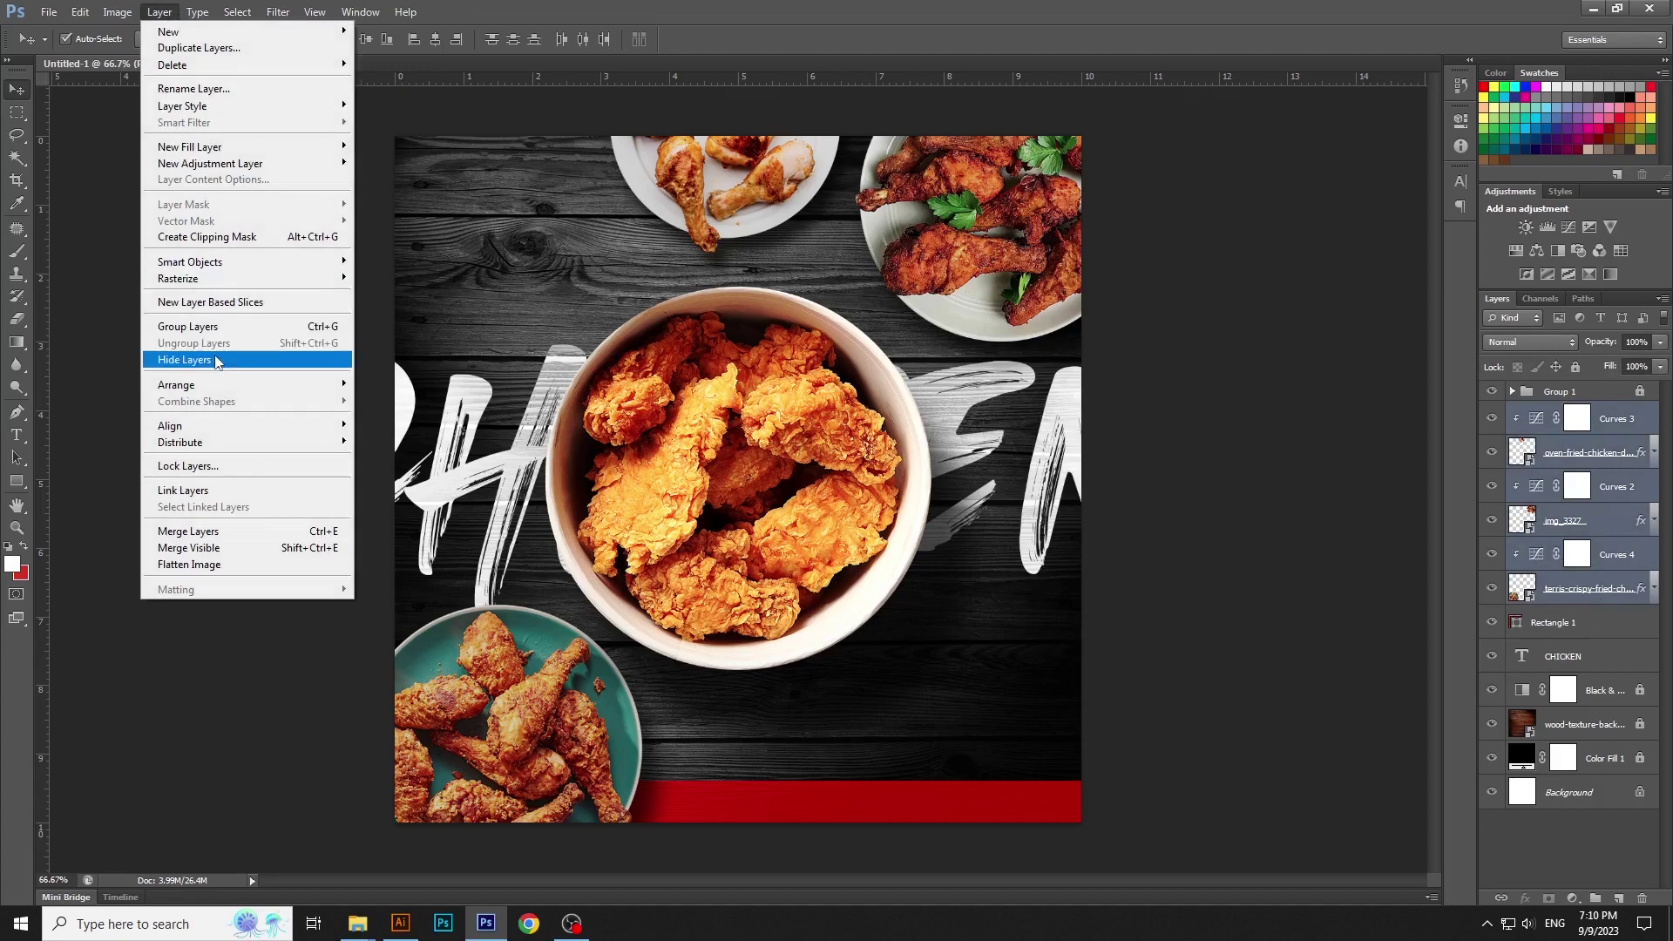
pyautogui.click(222, 326)
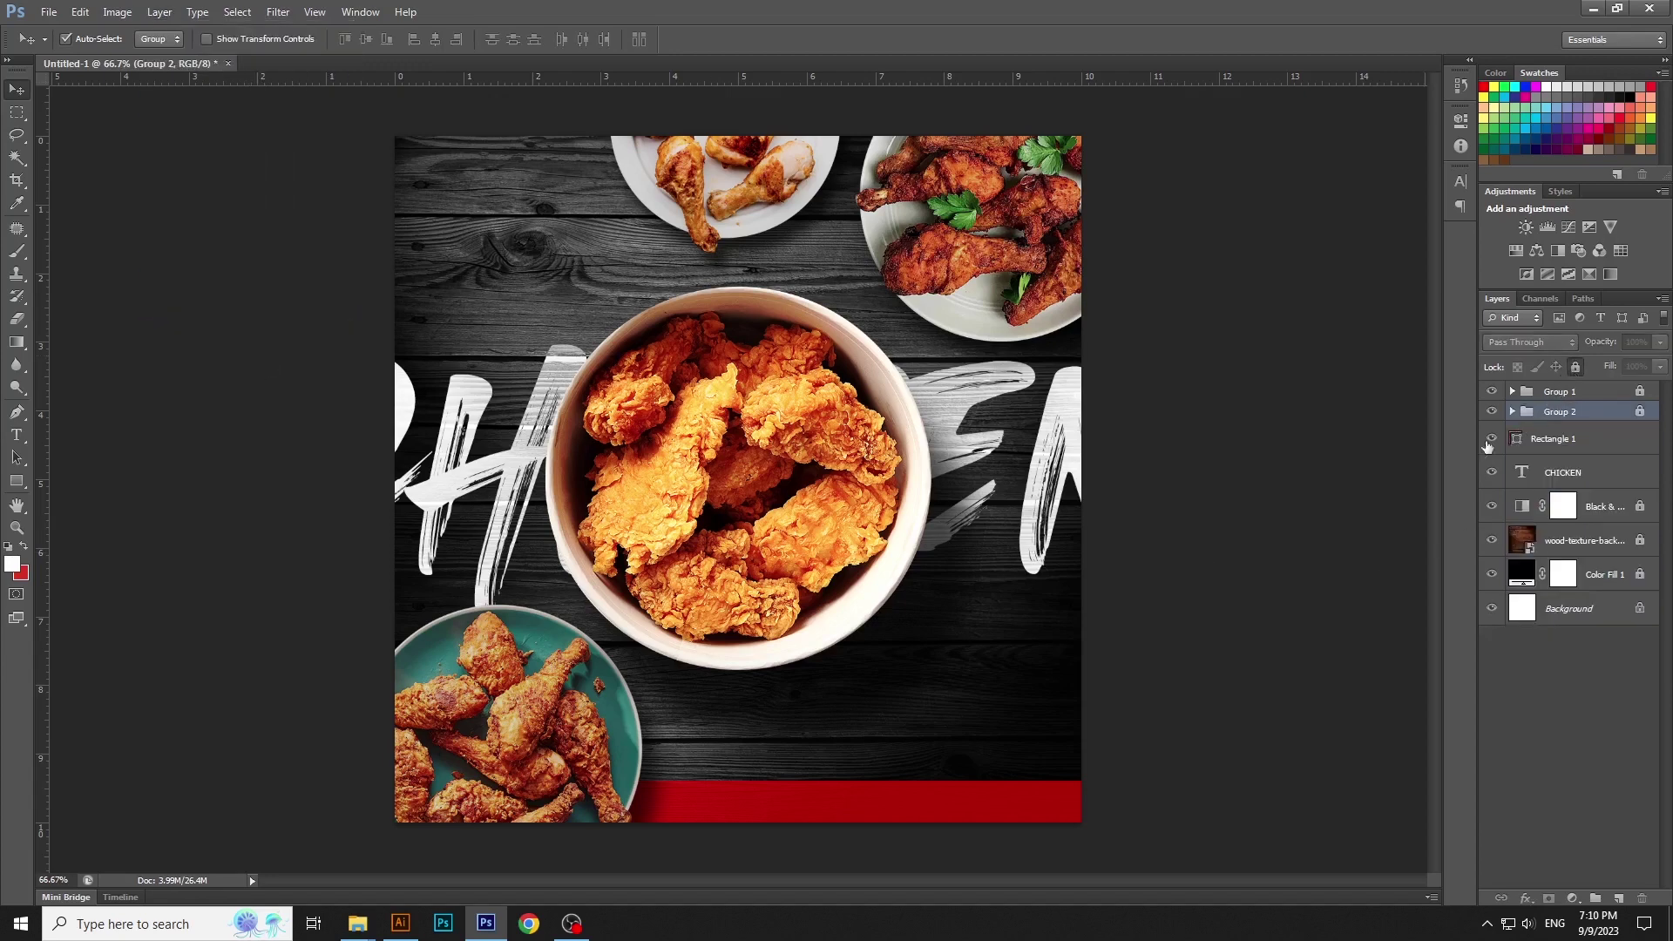
pyautogui.click(1365, 494)
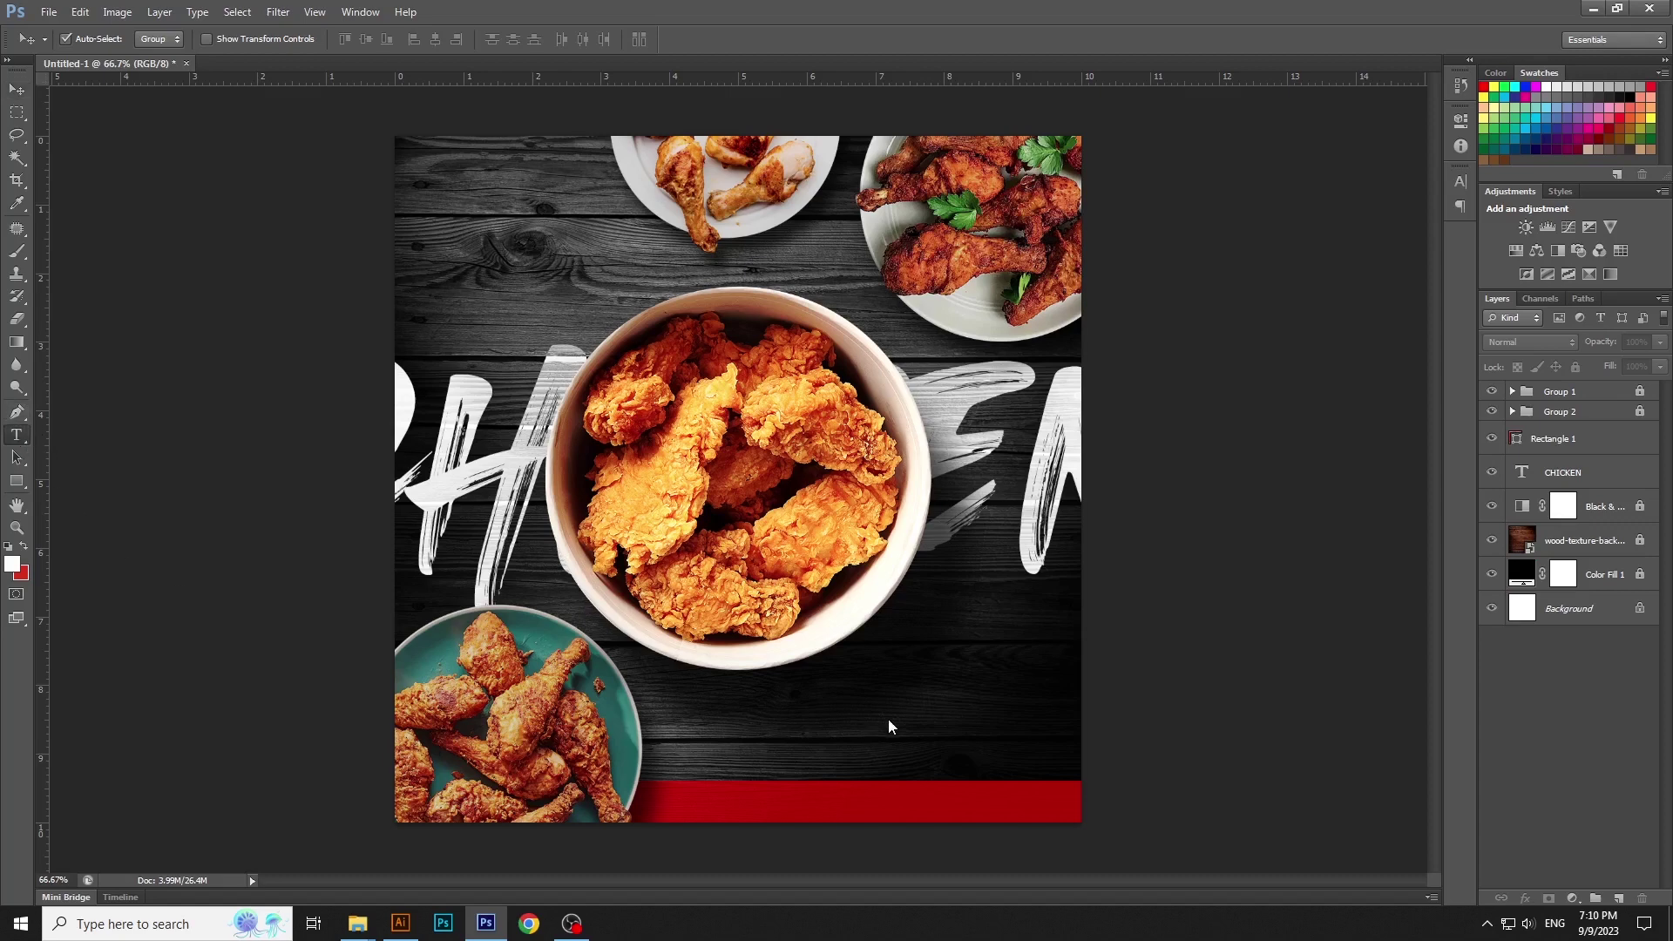
# Add white CHICKEN text, scale it up and place it across the top of the bowl
pyautogui.press('t')
pyautogui.click(855, 707)
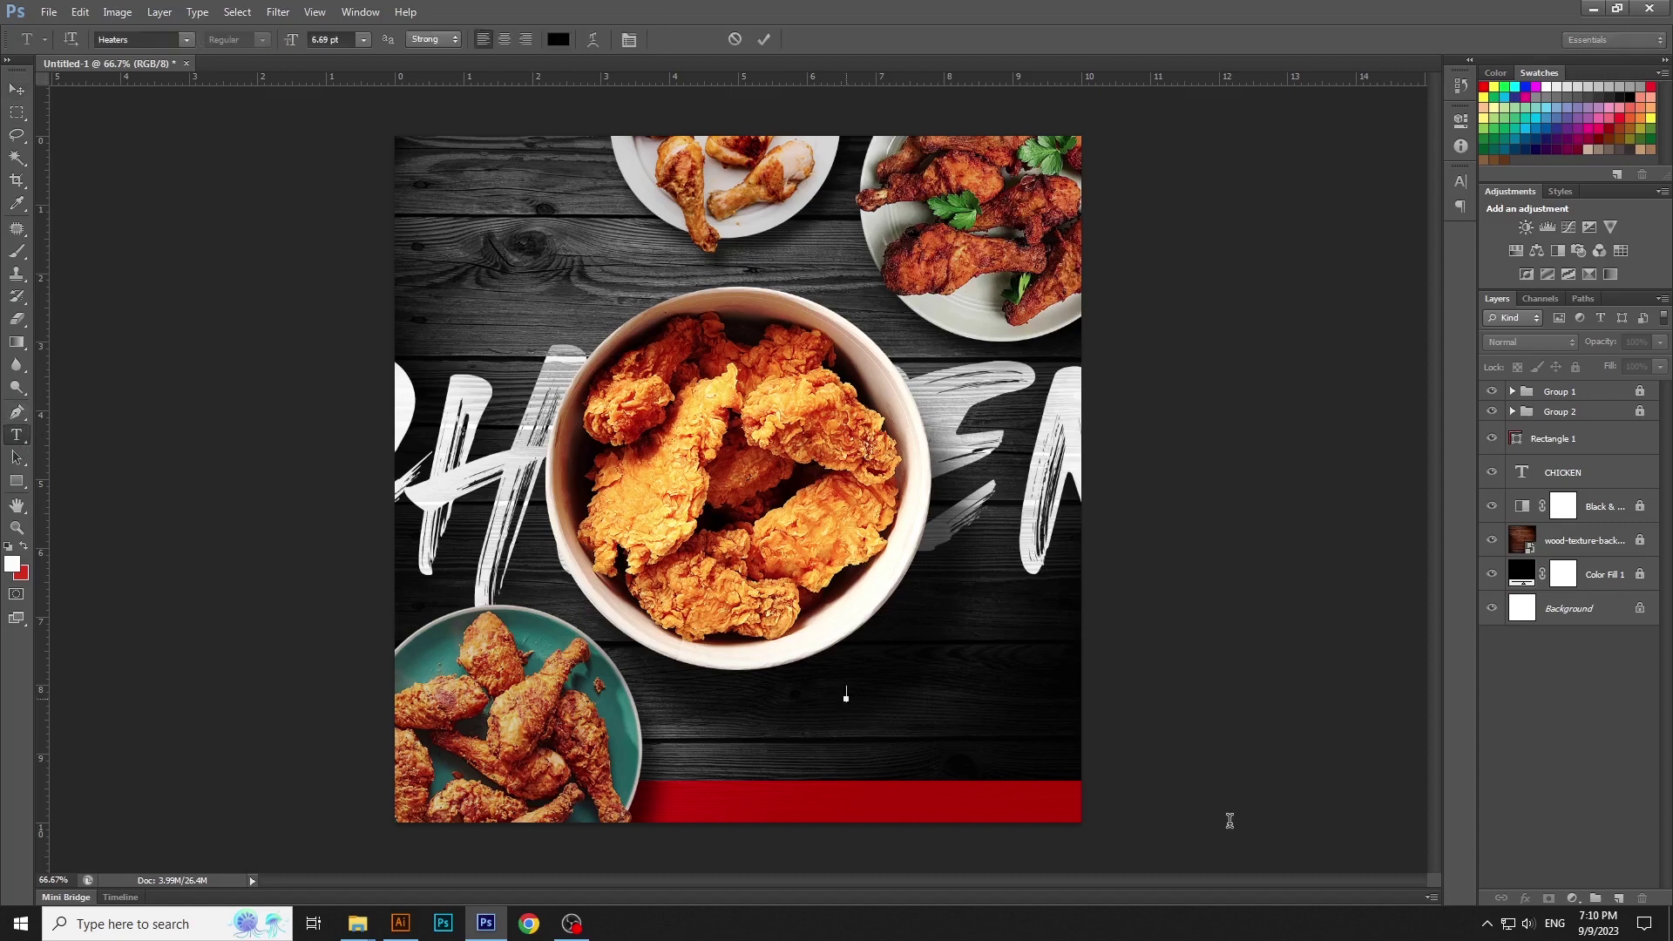
pyautogui.click(557, 40)
pyautogui.click(1102, 287)
pyautogui.press('Return')
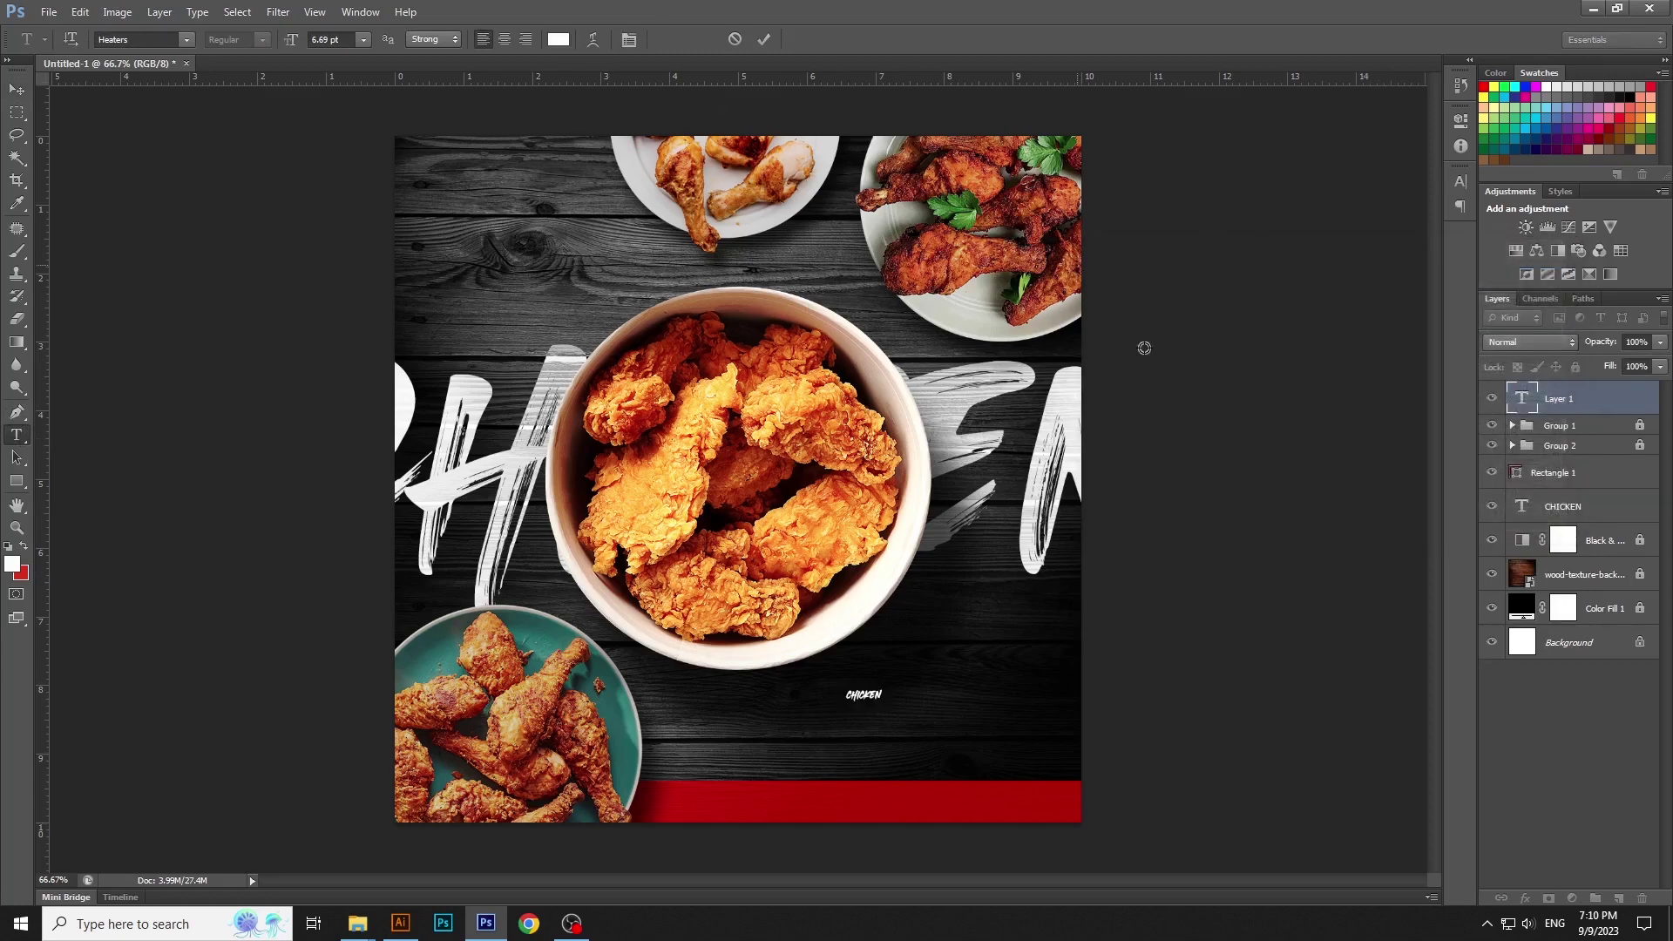
pyautogui.hotkey('ctrl', 'Return')
pyautogui.hotkey('ctrl', 't')
pyautogui.moveTo(884, 704); pyautogui.dragTo(942, 436)
pyautogui.press('Return')
pyautogui.click(1218, 584)
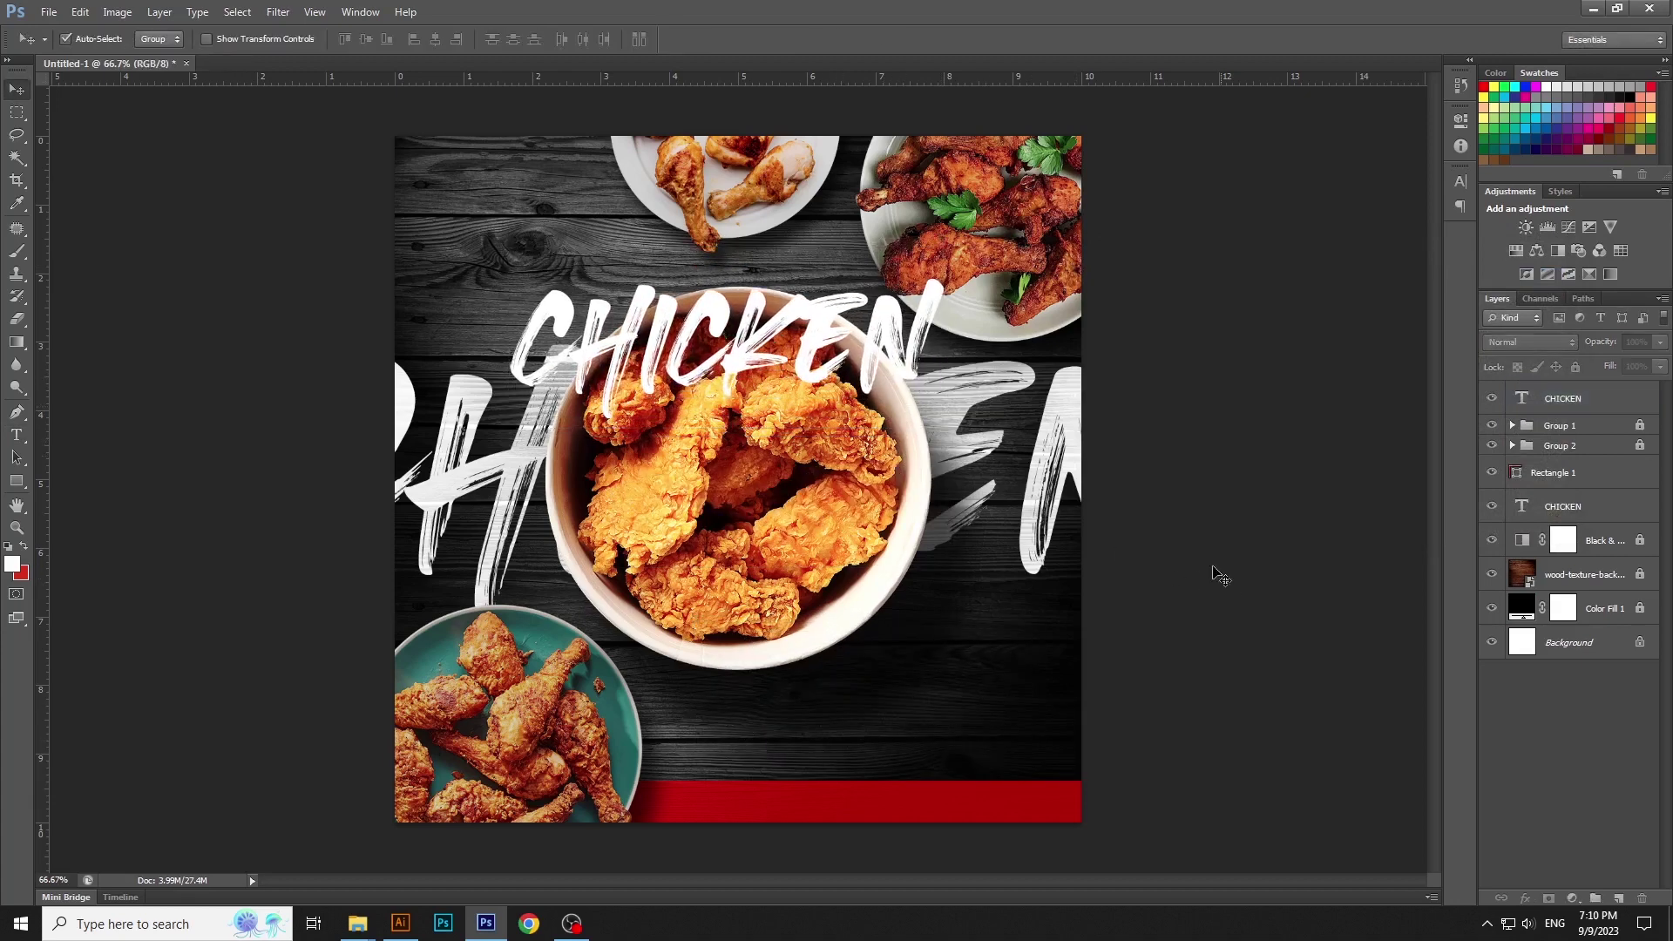
# In Illustrator, load the brush libraries and browse through to Artistic_Paintbrush
pyautogui.click(409, 921)
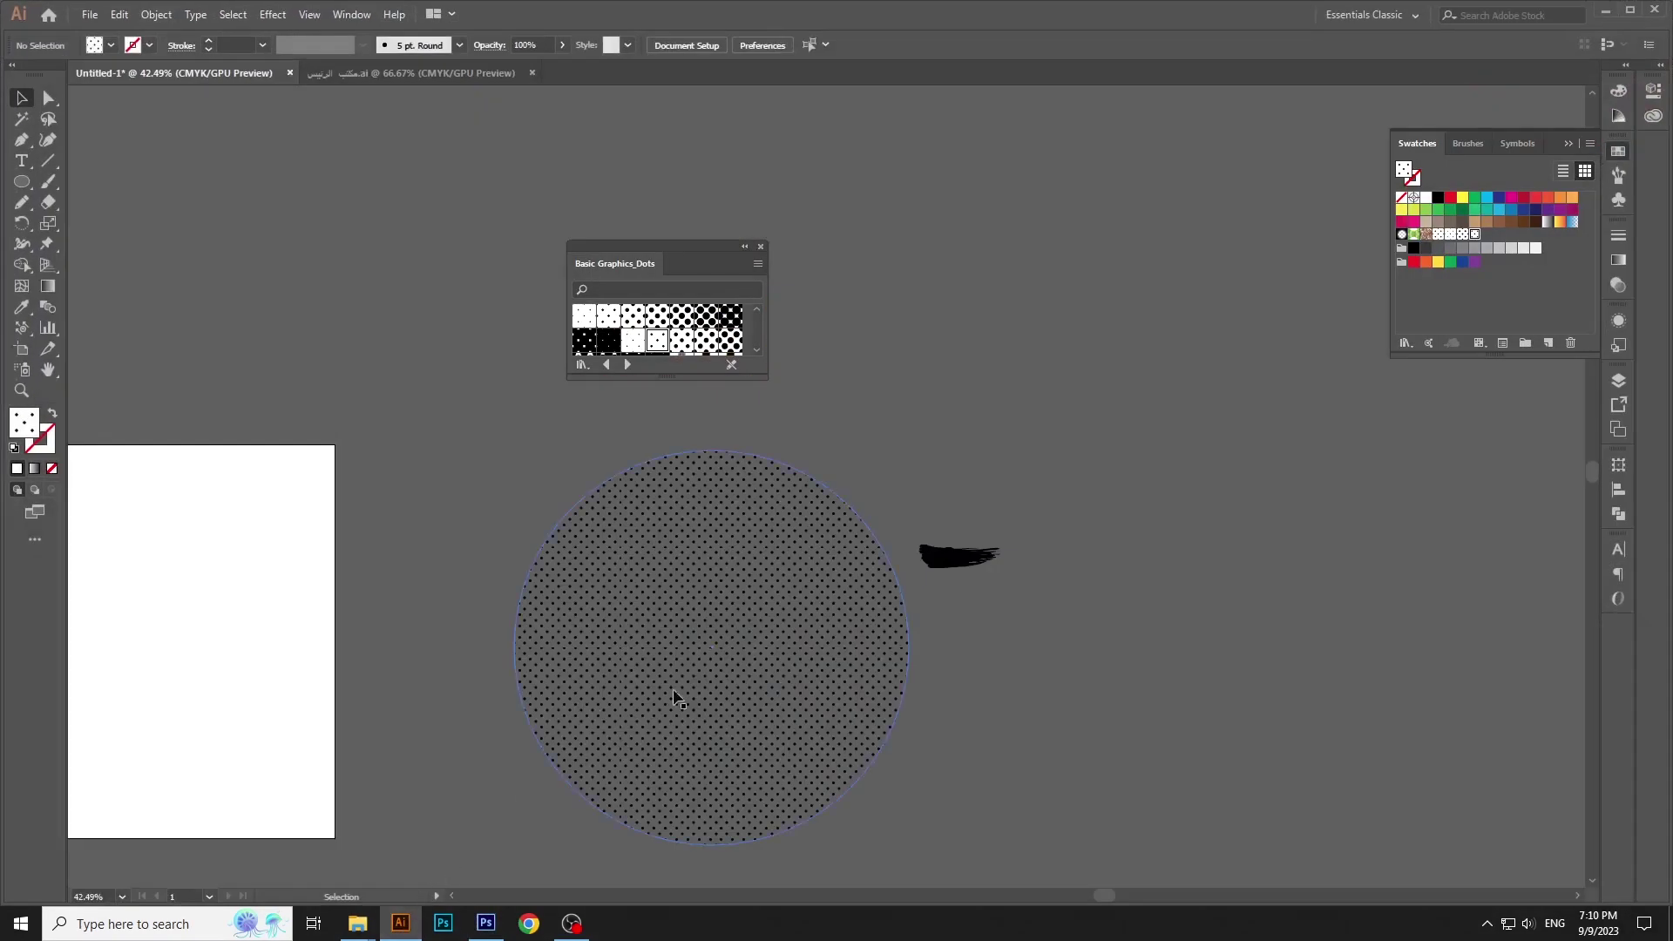
pyautogui.moveTo(954, 614); pyautogui.dragTo(965, 652)
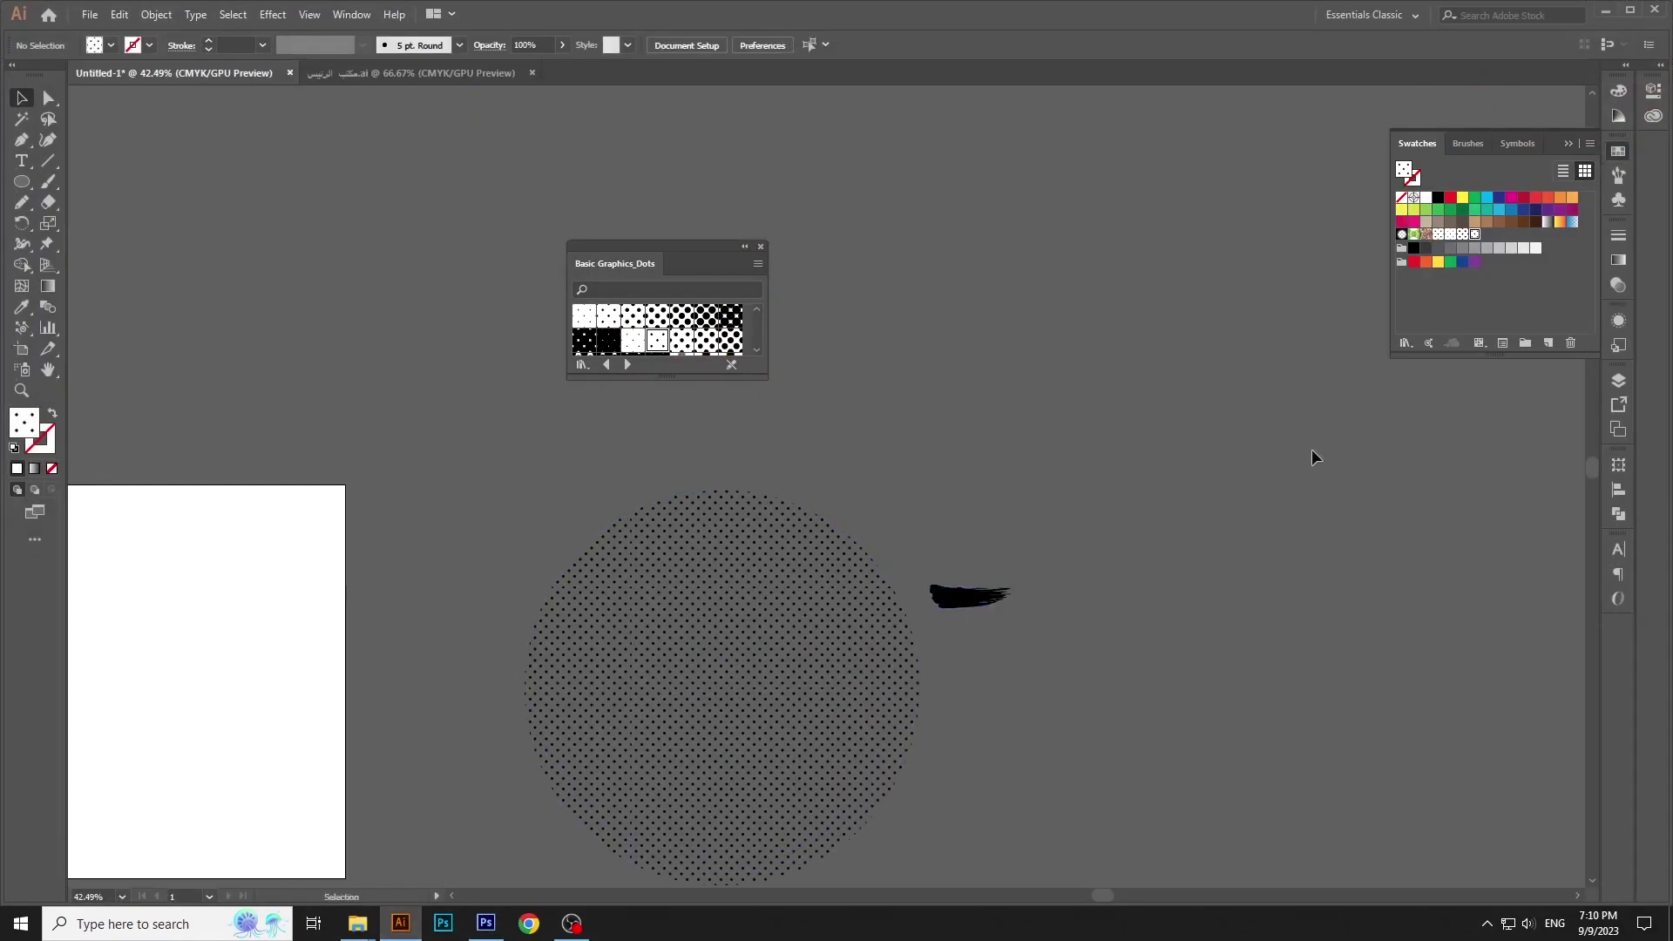
pyautogui.click(1403, 343)
pyautogui.click(1471, 153)
pyautogui.click(1406, 343)
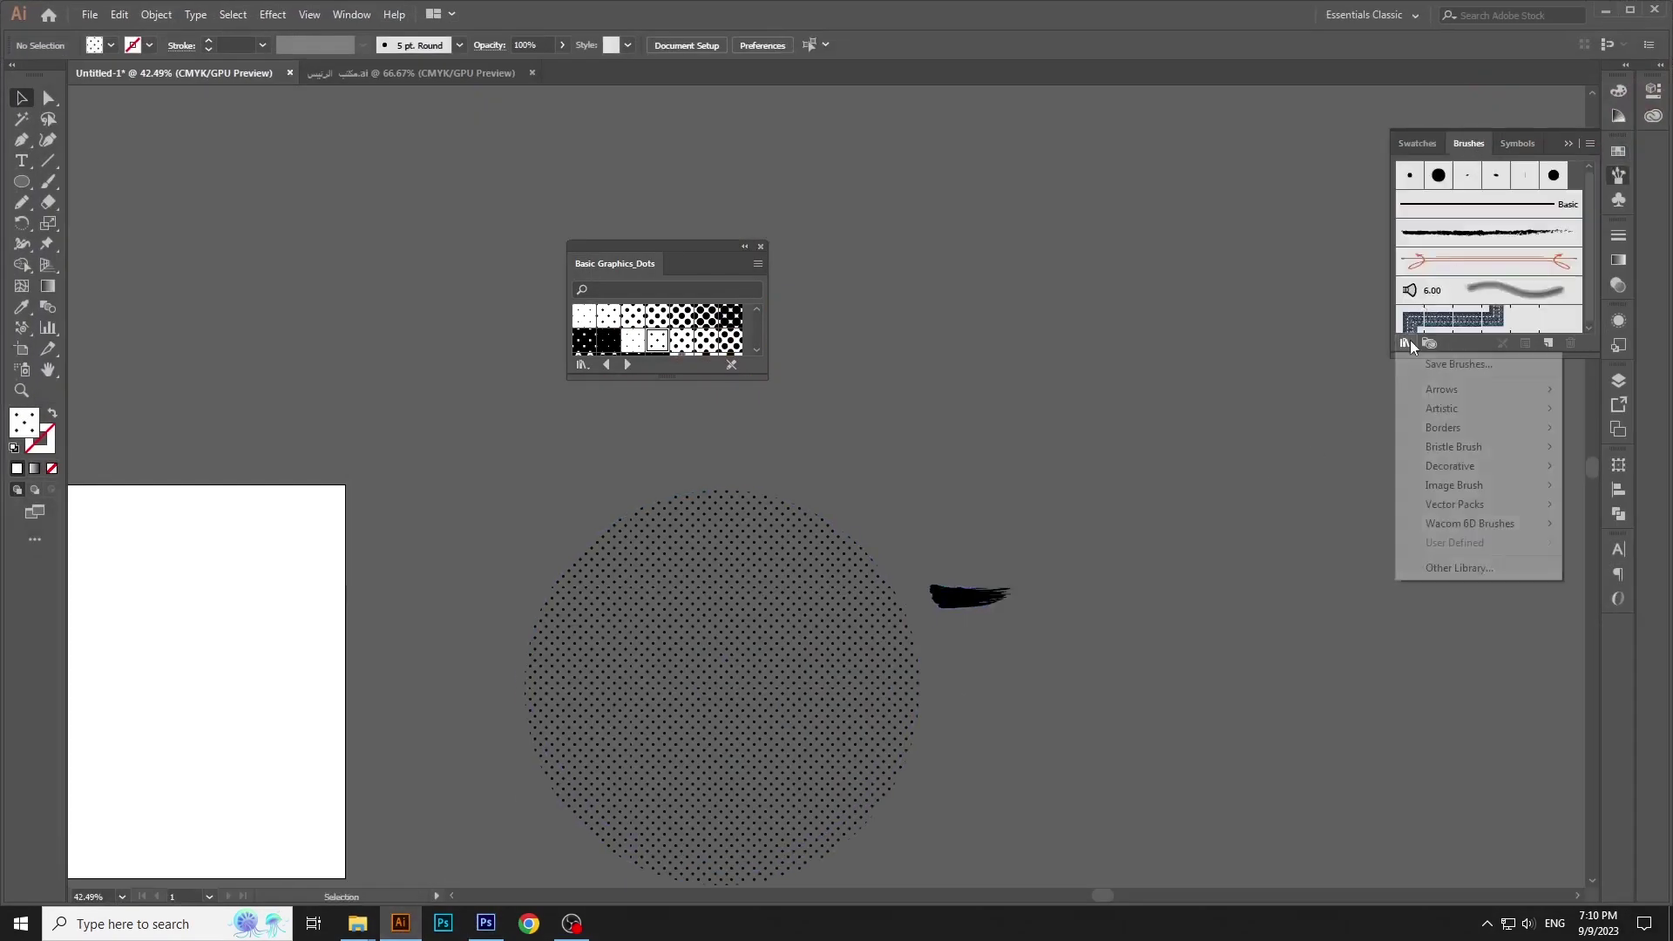
pyautogui.moveTo(1445, 431)
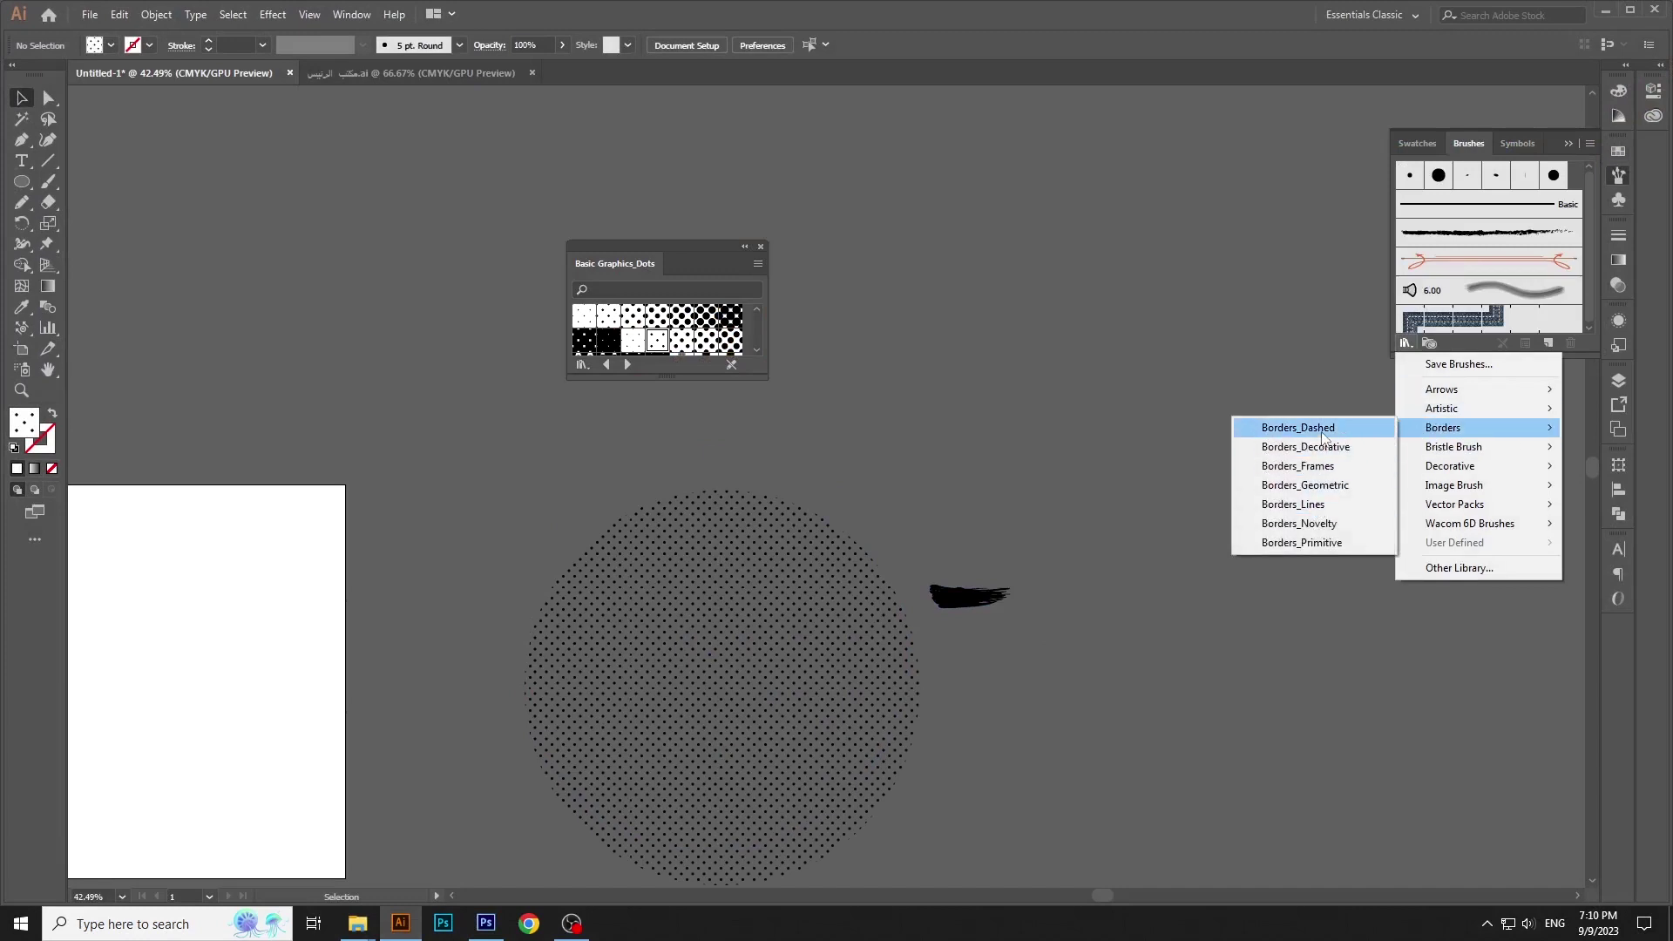
pyautogui.click(1282, 427)
pyautogui.click(778, 529)
pyautogui.click(777, 529)
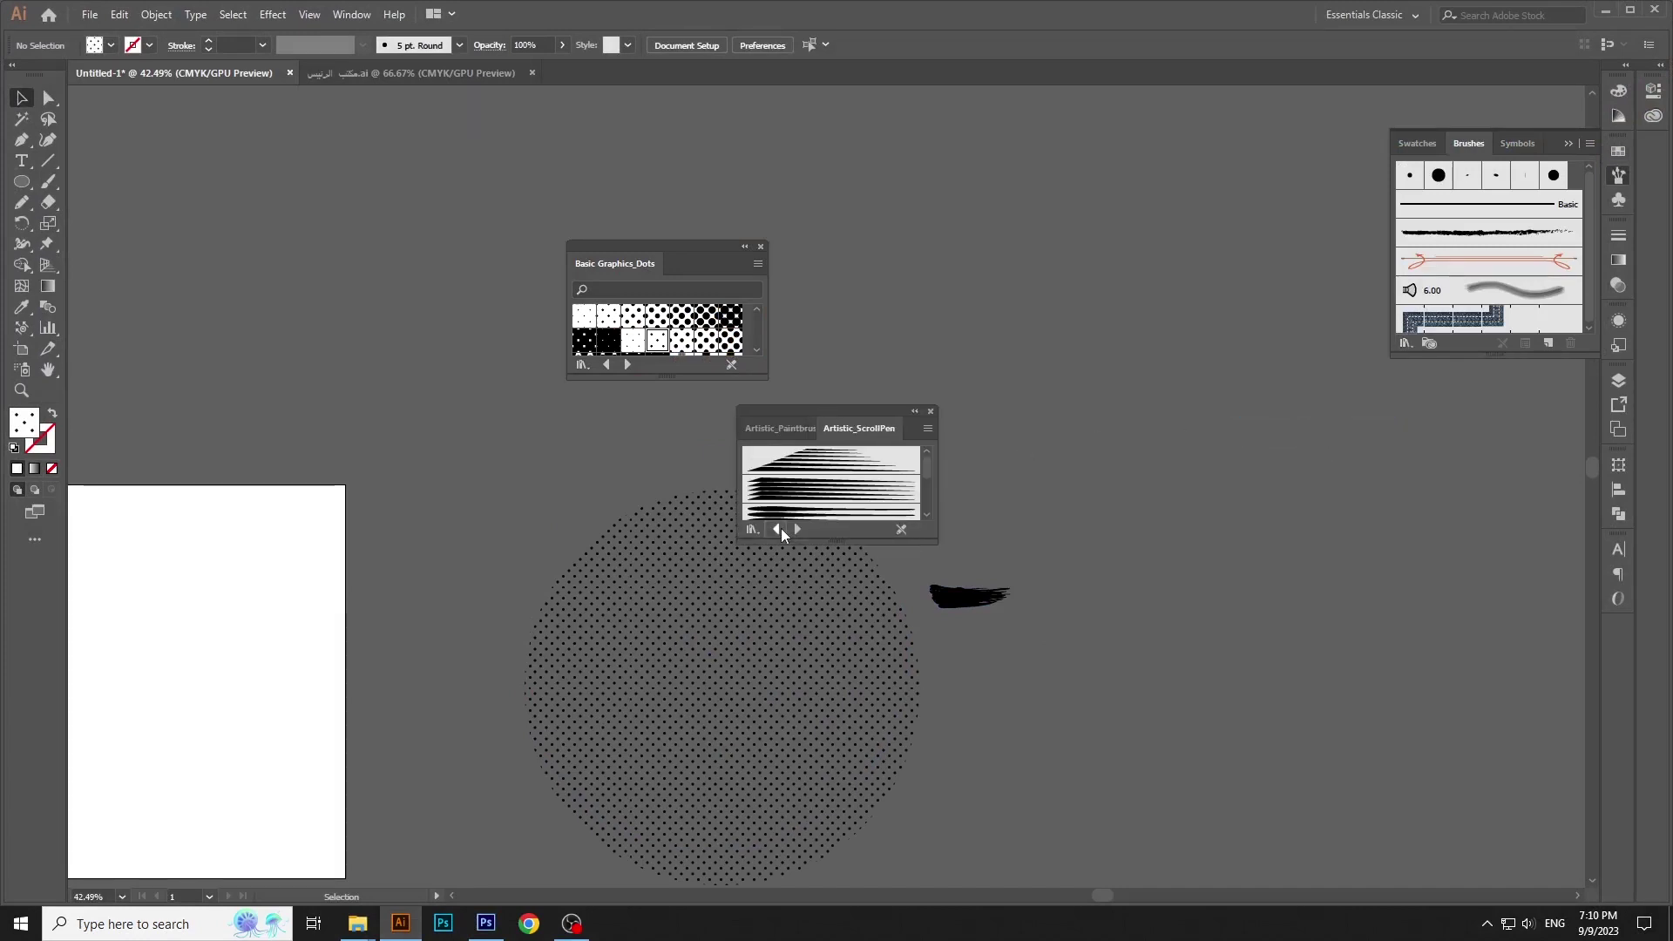
pyautogui.click(778, 529)
pyautogui.scroll(-2, 829, 626)
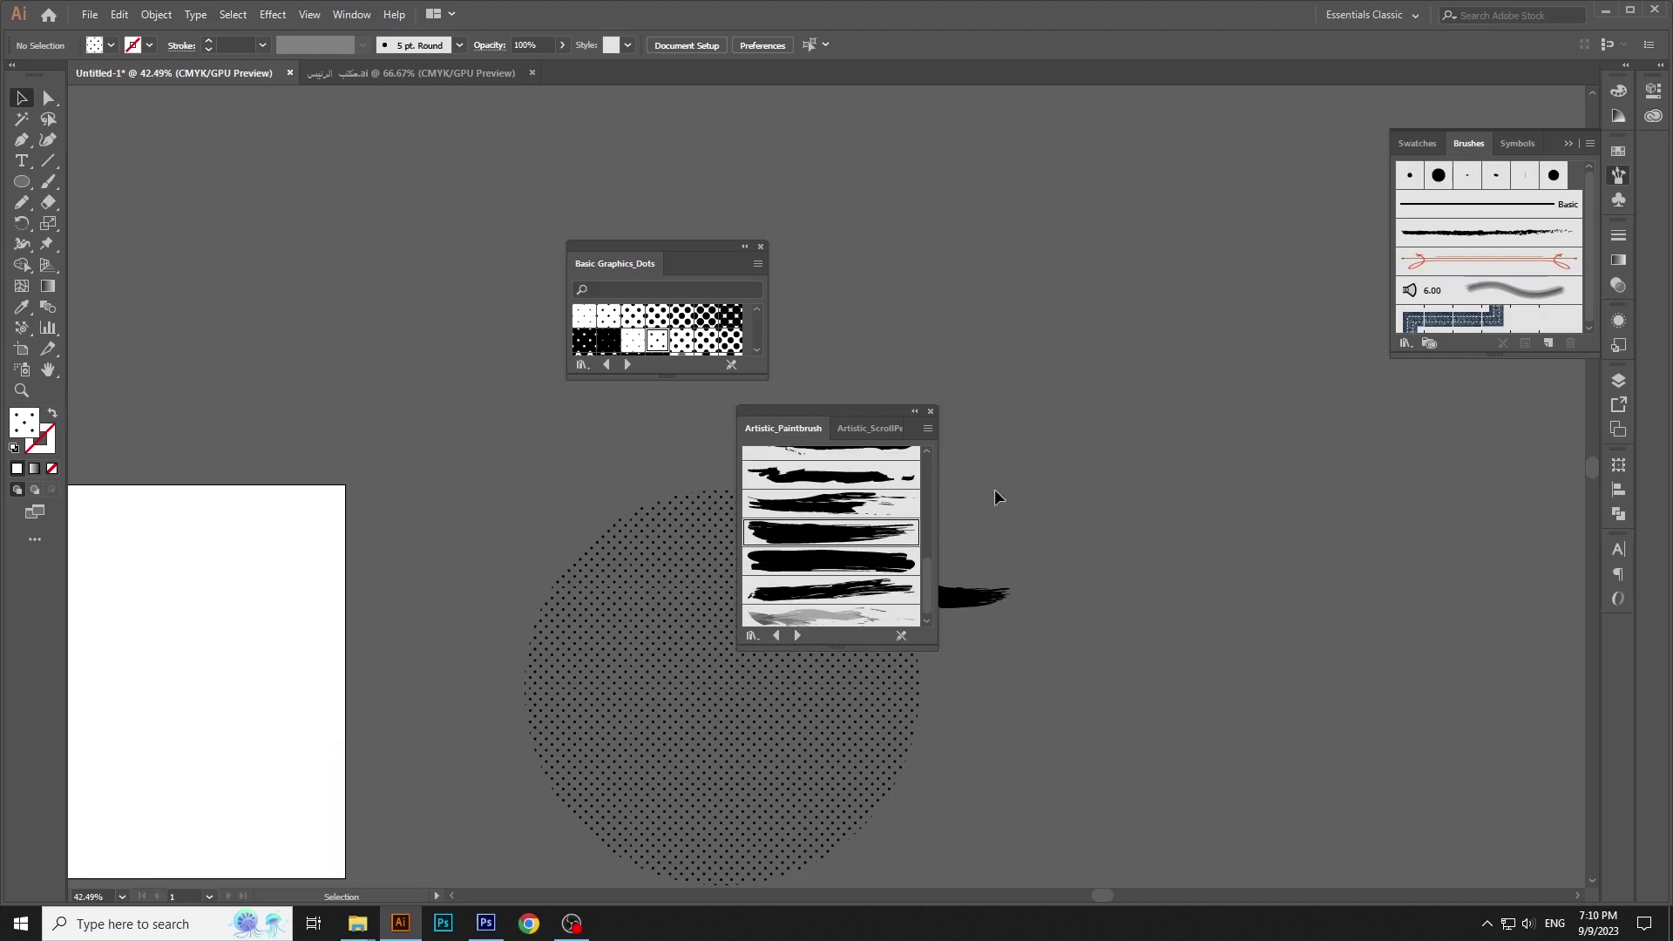
# Place a paintbrush stroke on the canvas, enlarge it, and copy it
pyautogui.moveTo(850, 538)
pyautogui.mouseDown()
pyautogui.moveTo(1102, 374)
pyautogui.moveTo(1257, 396)
pyautogui.mouseUp()
pyautogui.click(1100, 364)
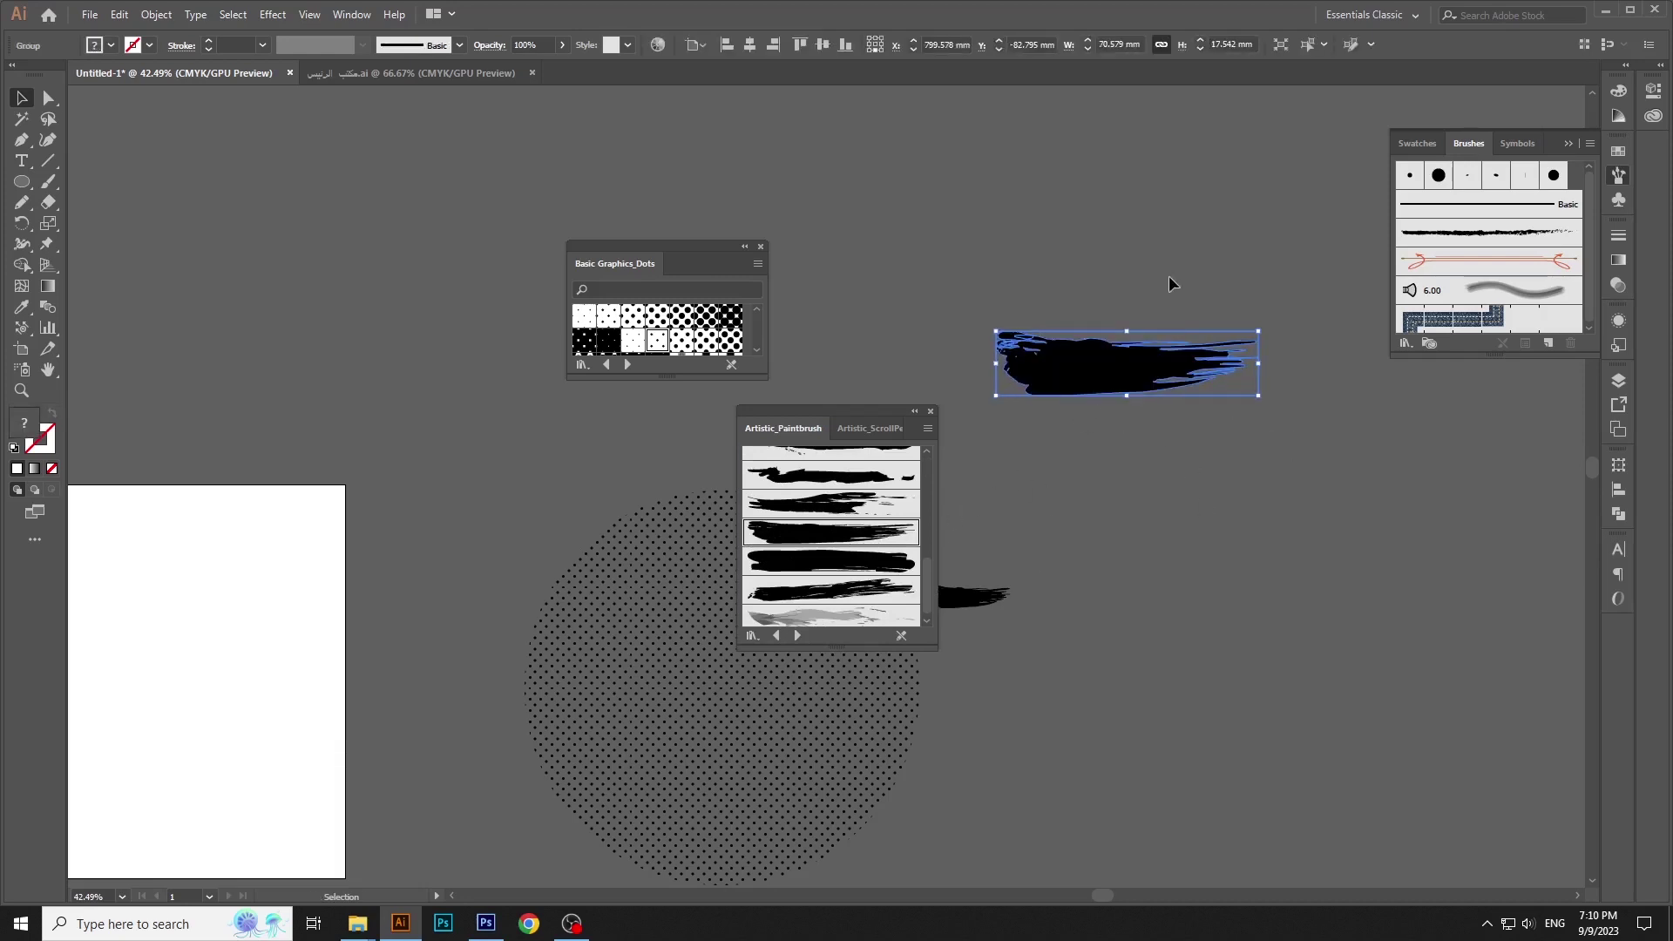
pyautogui.click(1173, 280)
pyautogui.moveTo(922, 436); pyautogui.dragTo(1233, 618)
pyautogui.moveTo(1098, 258); pyautogui.dragTo(1154, 422)
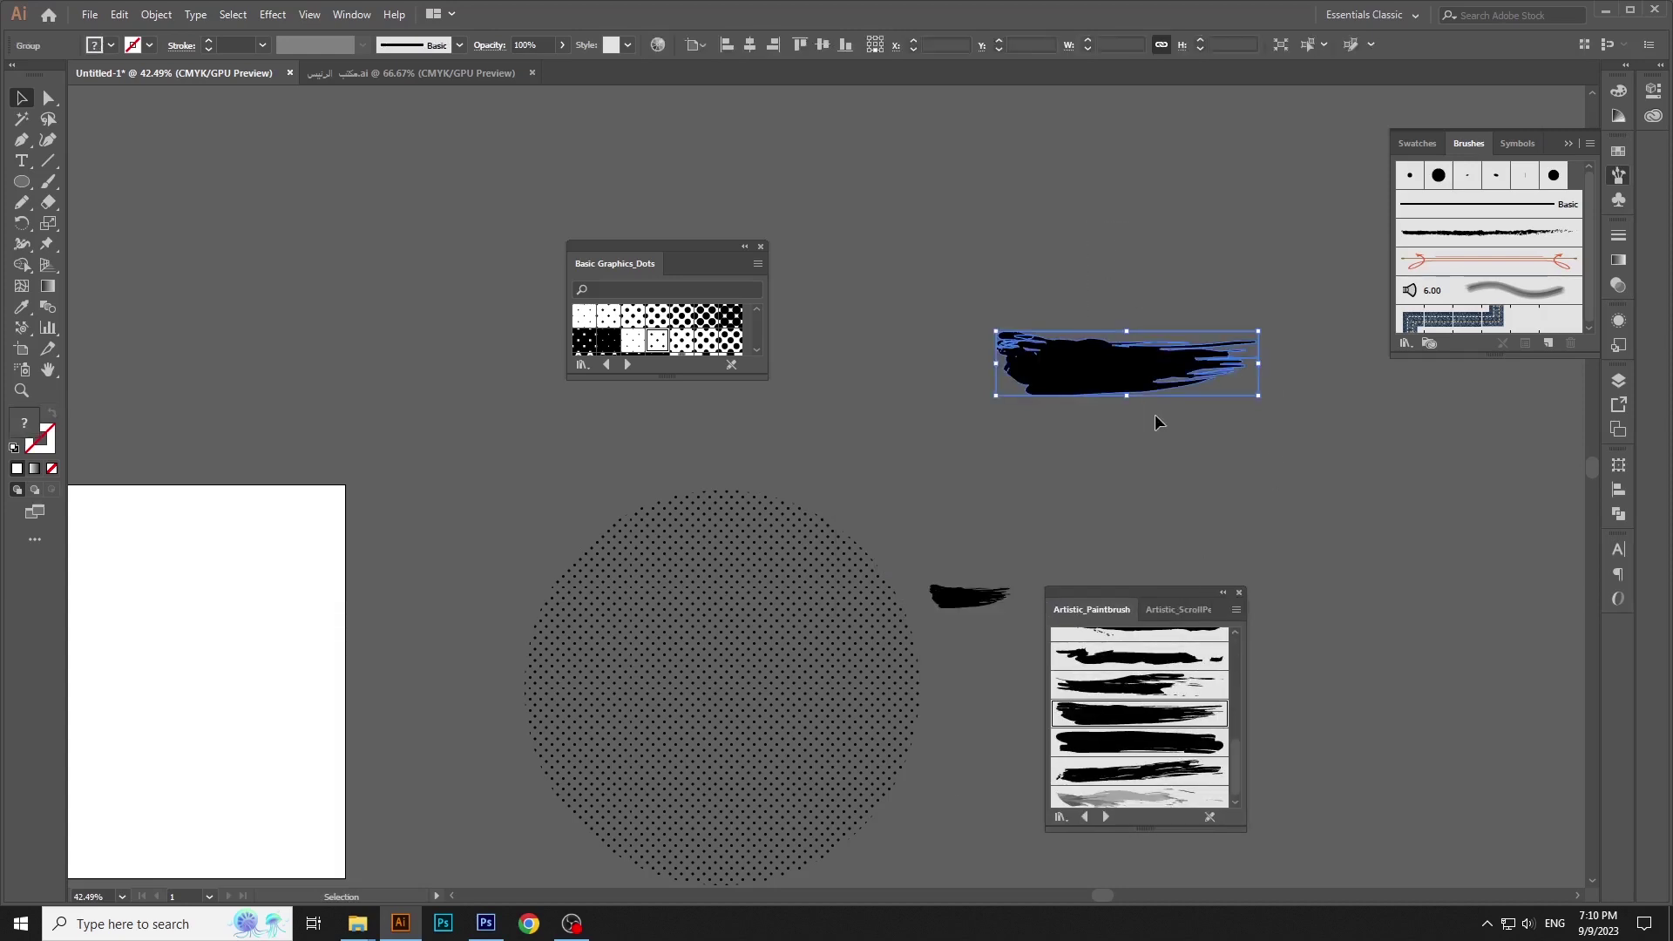
pyautogui.click(119, 14)
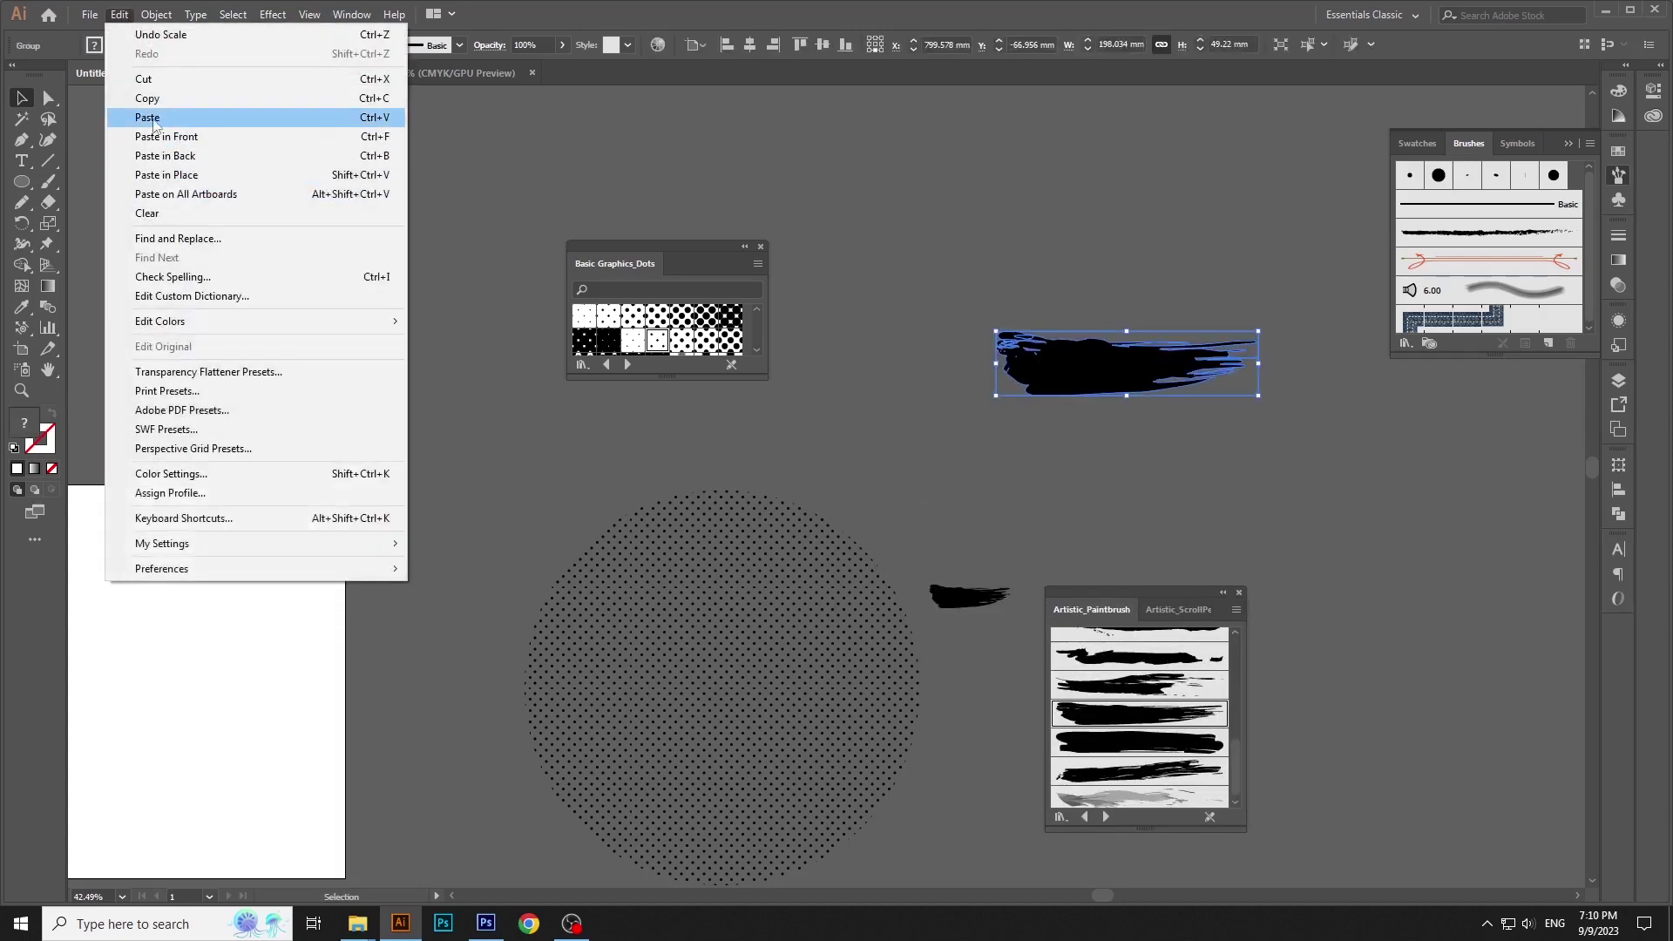
pyautogui.click(147, 97)
# Paste the brush stroke into Photoshop as a smart object above the bowl, behind CHICKEN
pyautogui.click(486, 923)
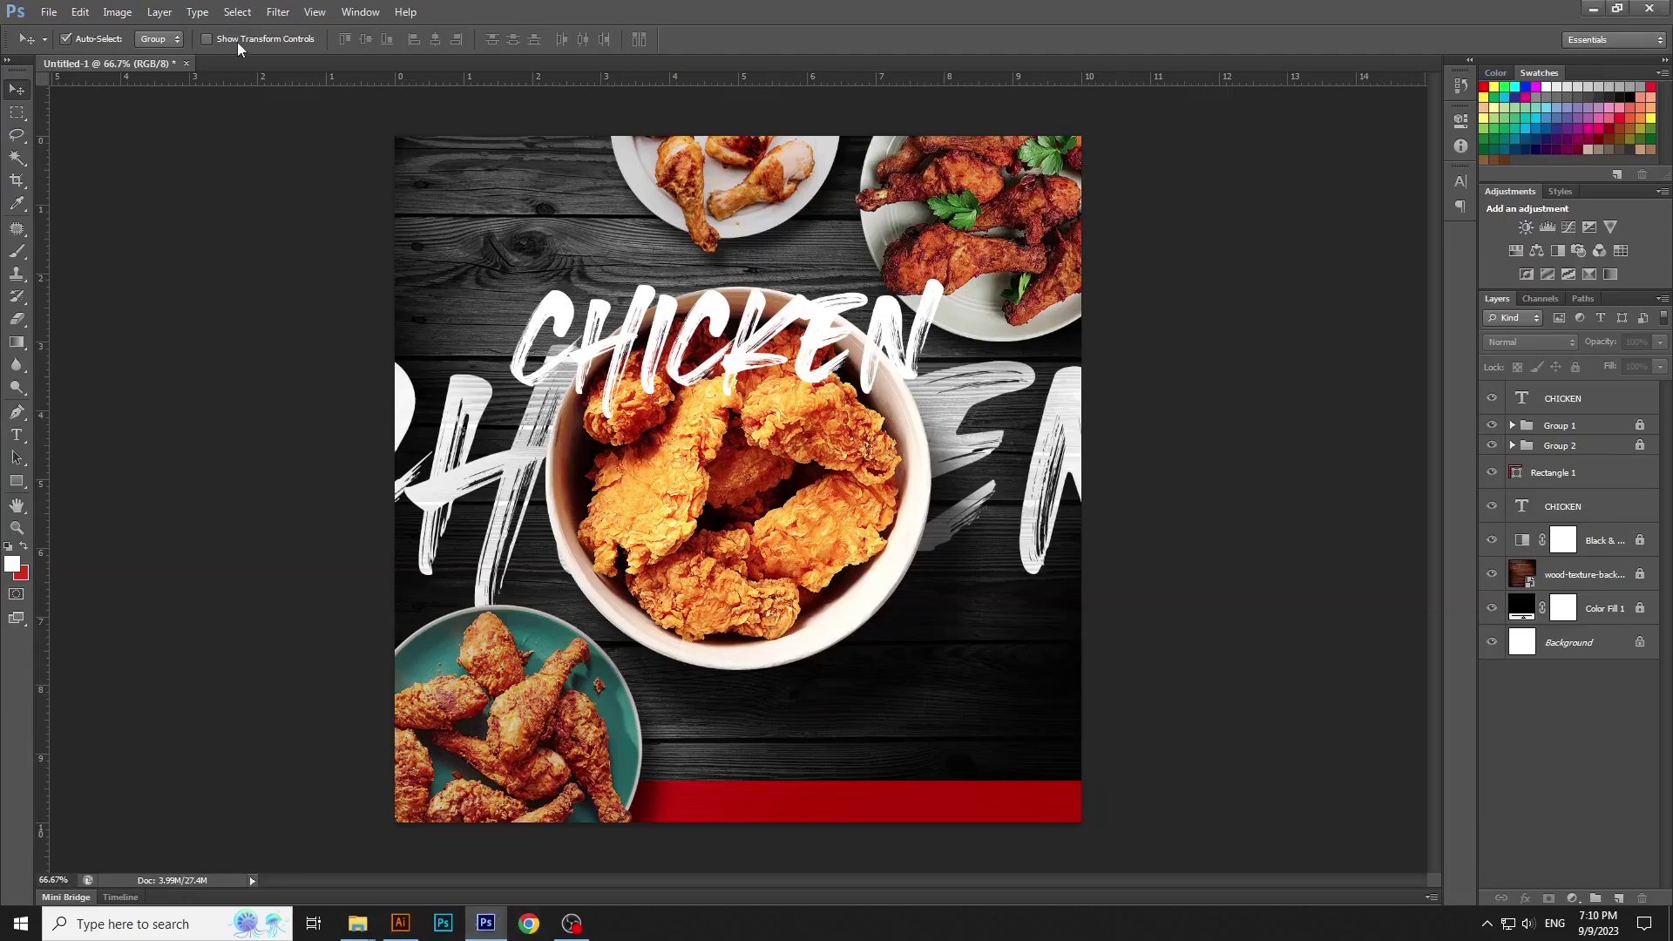
pyautogui.click(117, 12)
pyautogui.moveTo(79, 12)
pyautogui.click(88, 144)
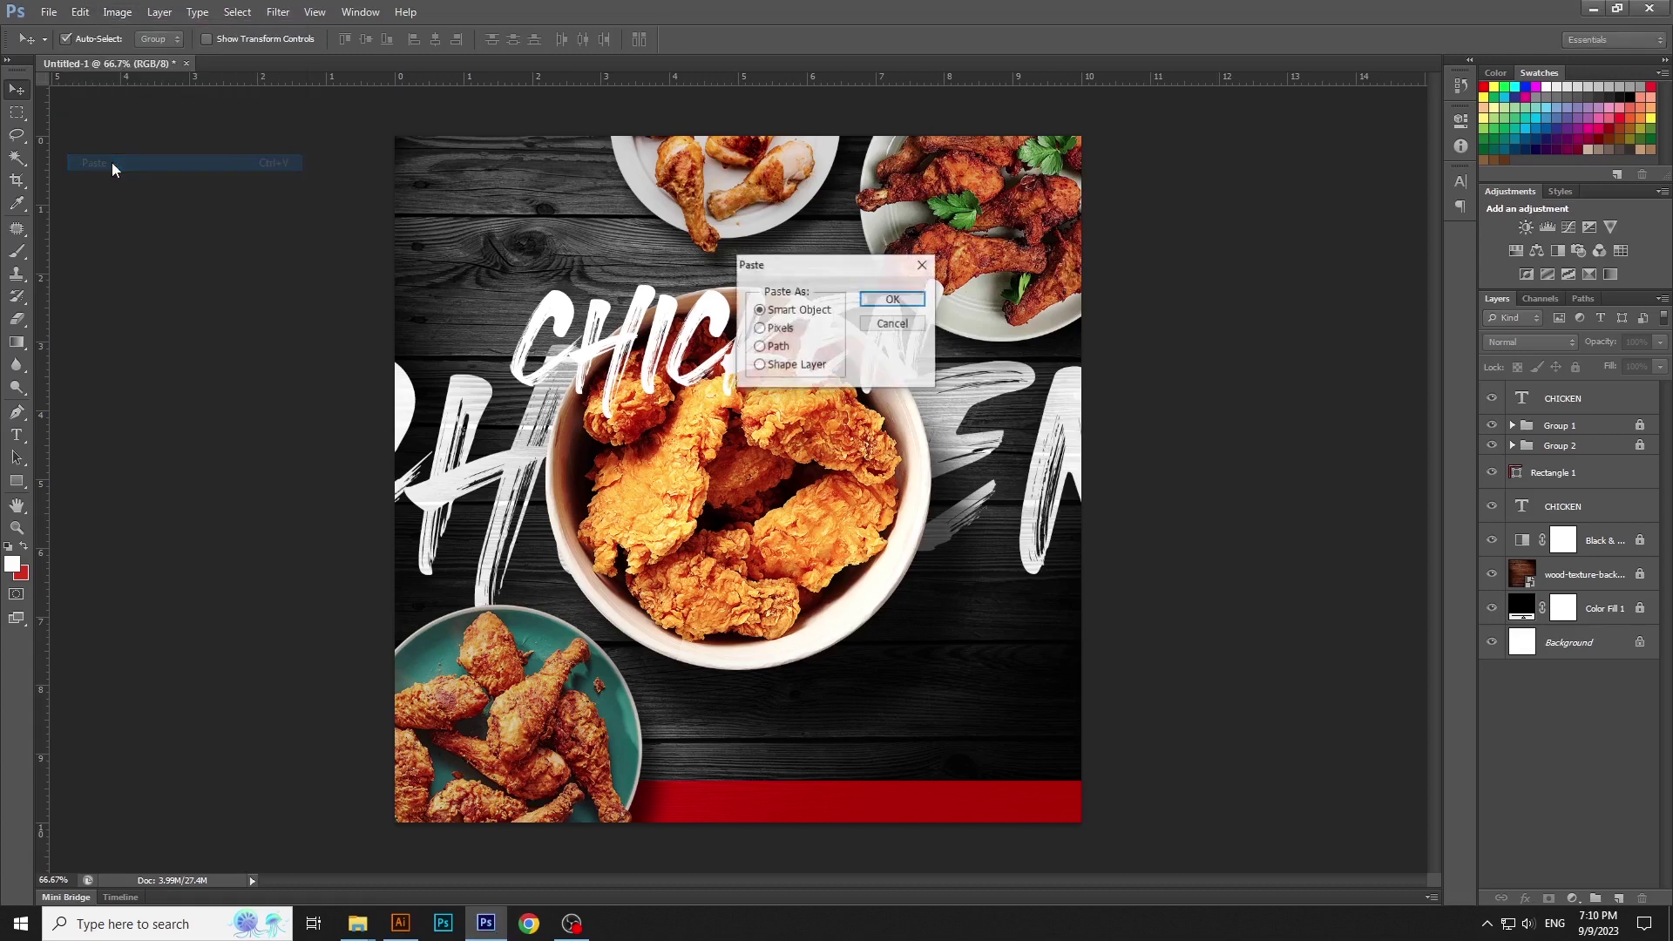
pyautogui.press('Return')
pyautogui.moveTo(909, 497); pyautogui.dragTo(968, 351)
pyautogui.press('Return')
pyautogui.hotkey('ctrl', '[')
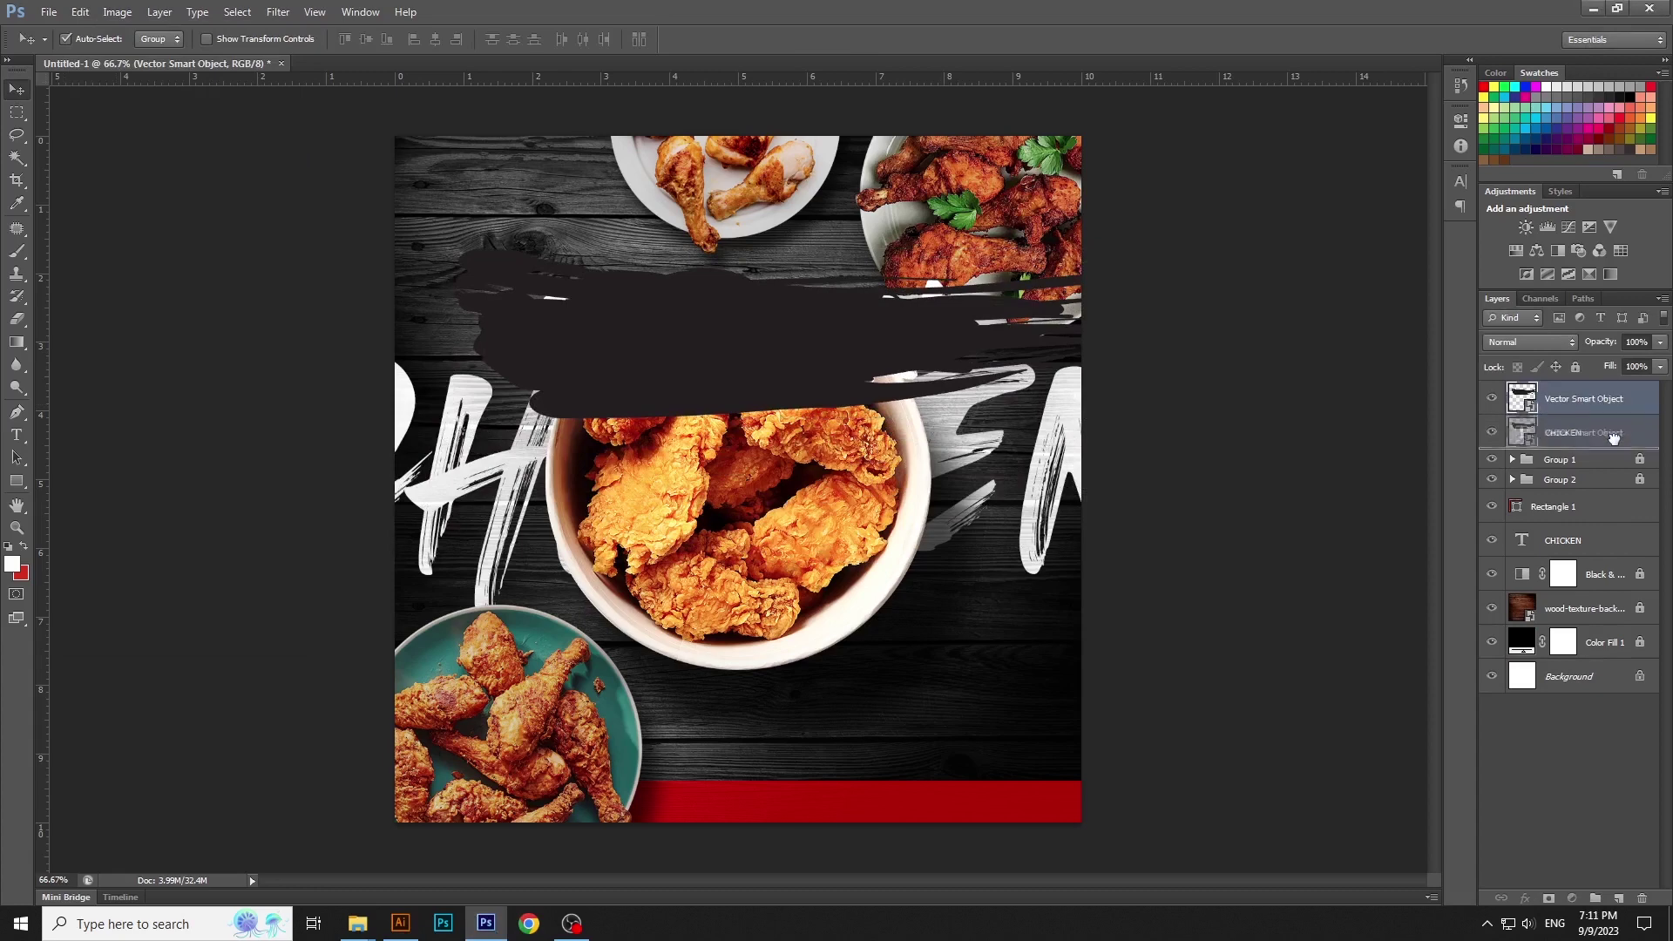
# Shrink the brush stroke to about 34% around the CHICKEN title
pyautogui.hotkey('ctrl', 't')
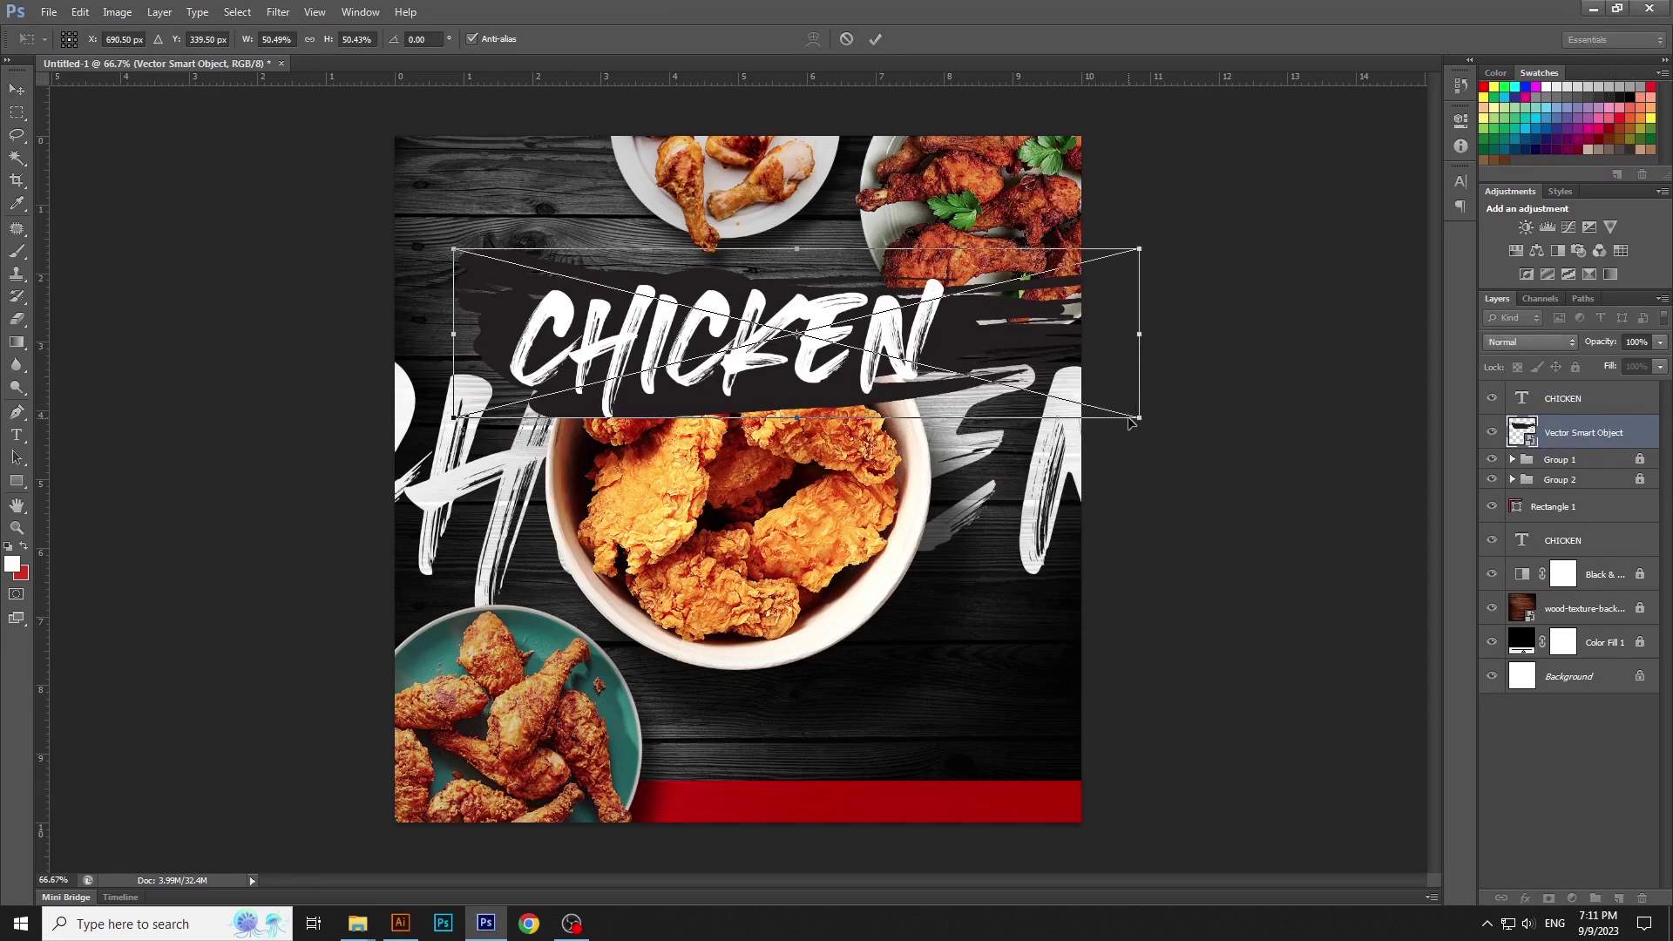
pyautogui.moveTo(1115, 413)
pyautogui.mouseDown()
pyautogui.moveTo(1084, 373)
pyautogui.moveTo(1005, 353)
pyautogui.moveTo(1034, 392)
pyautogui.moveTo(952, 345)
pyautogui.mouseUp()
pyautogui.press('Return')
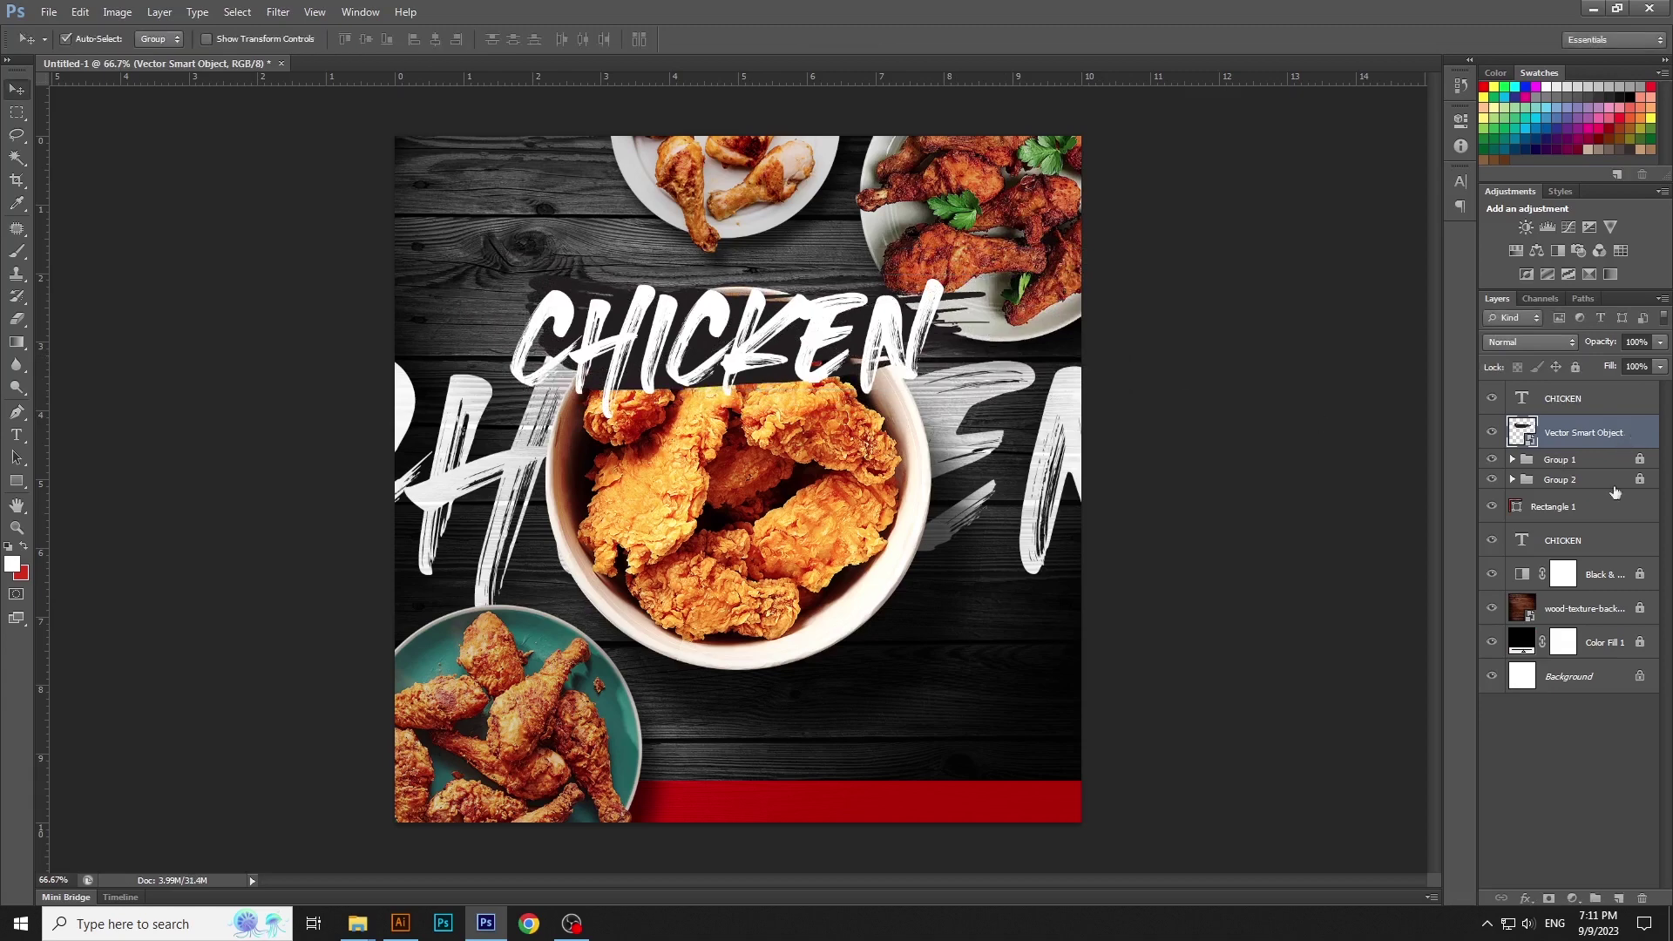
# Give the brush stroke a red Color Overlay using hex D6202A
pyautogui.click(1239, 568)
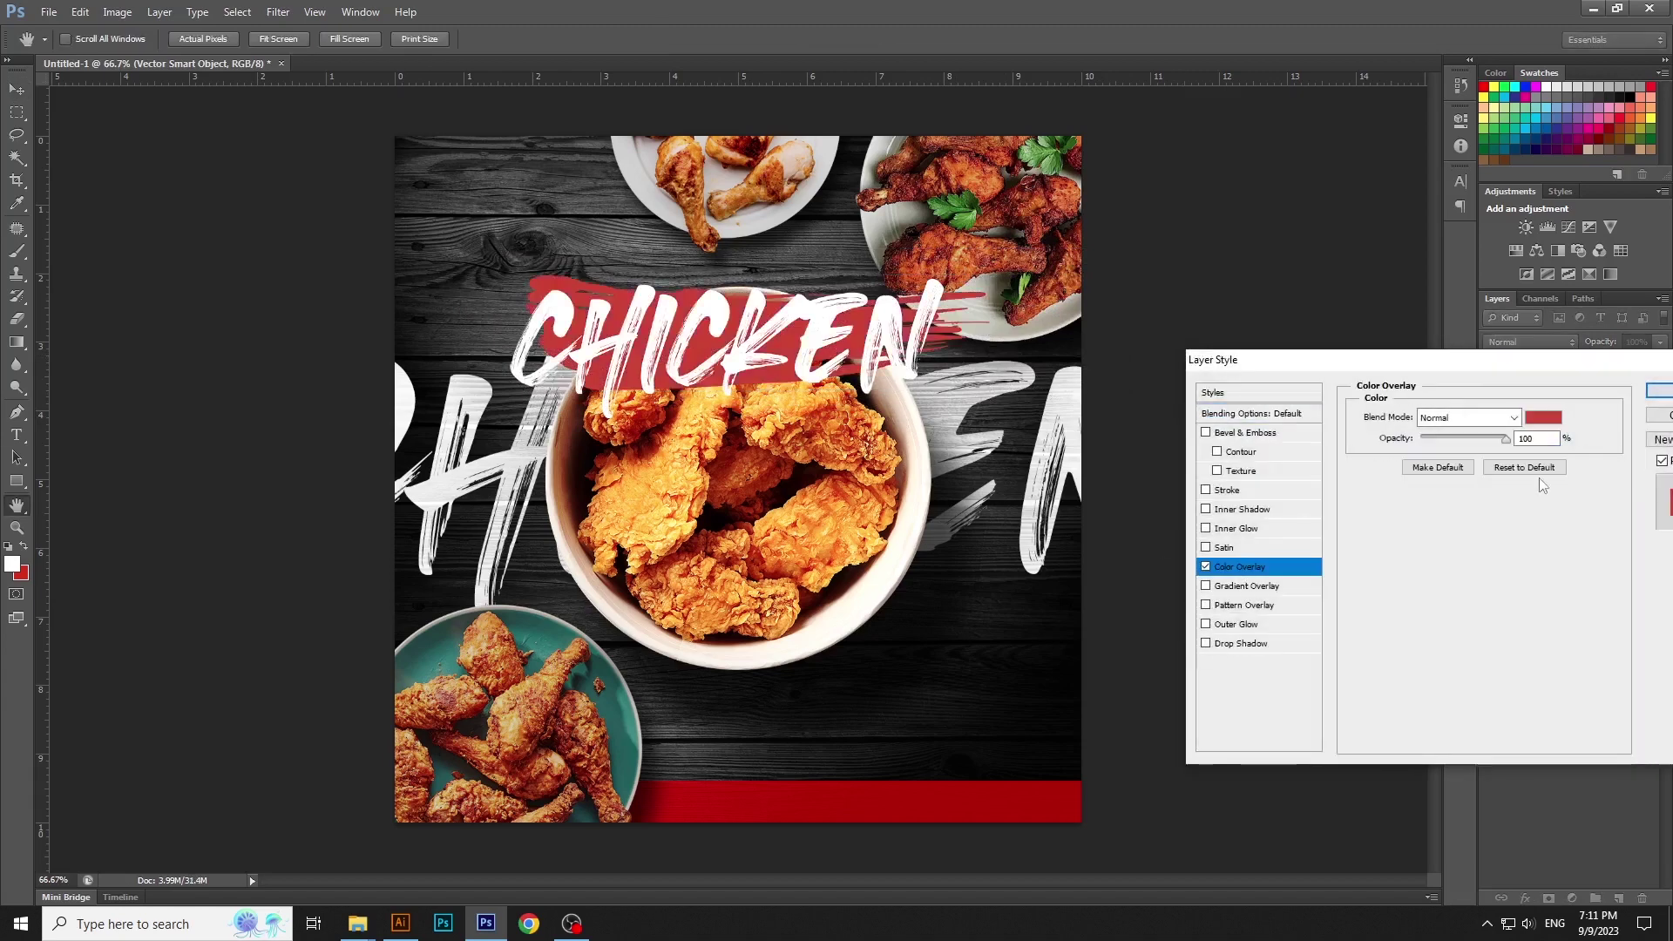
pyautogui.click(1546, 422)
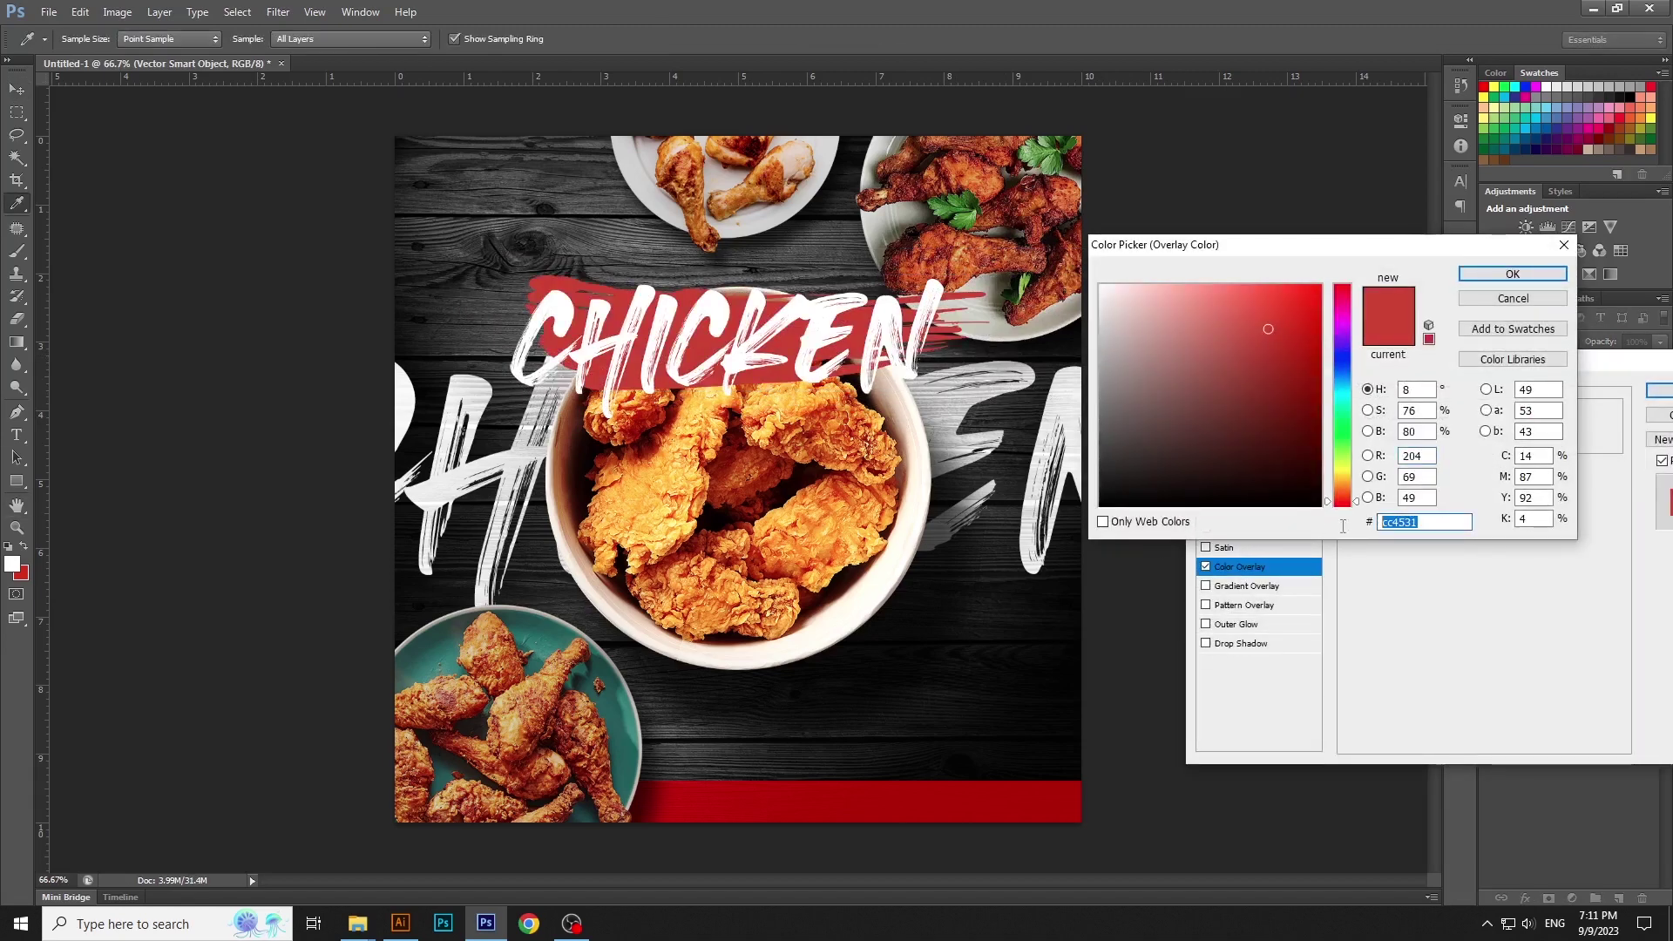
pyautogui.write('D62')
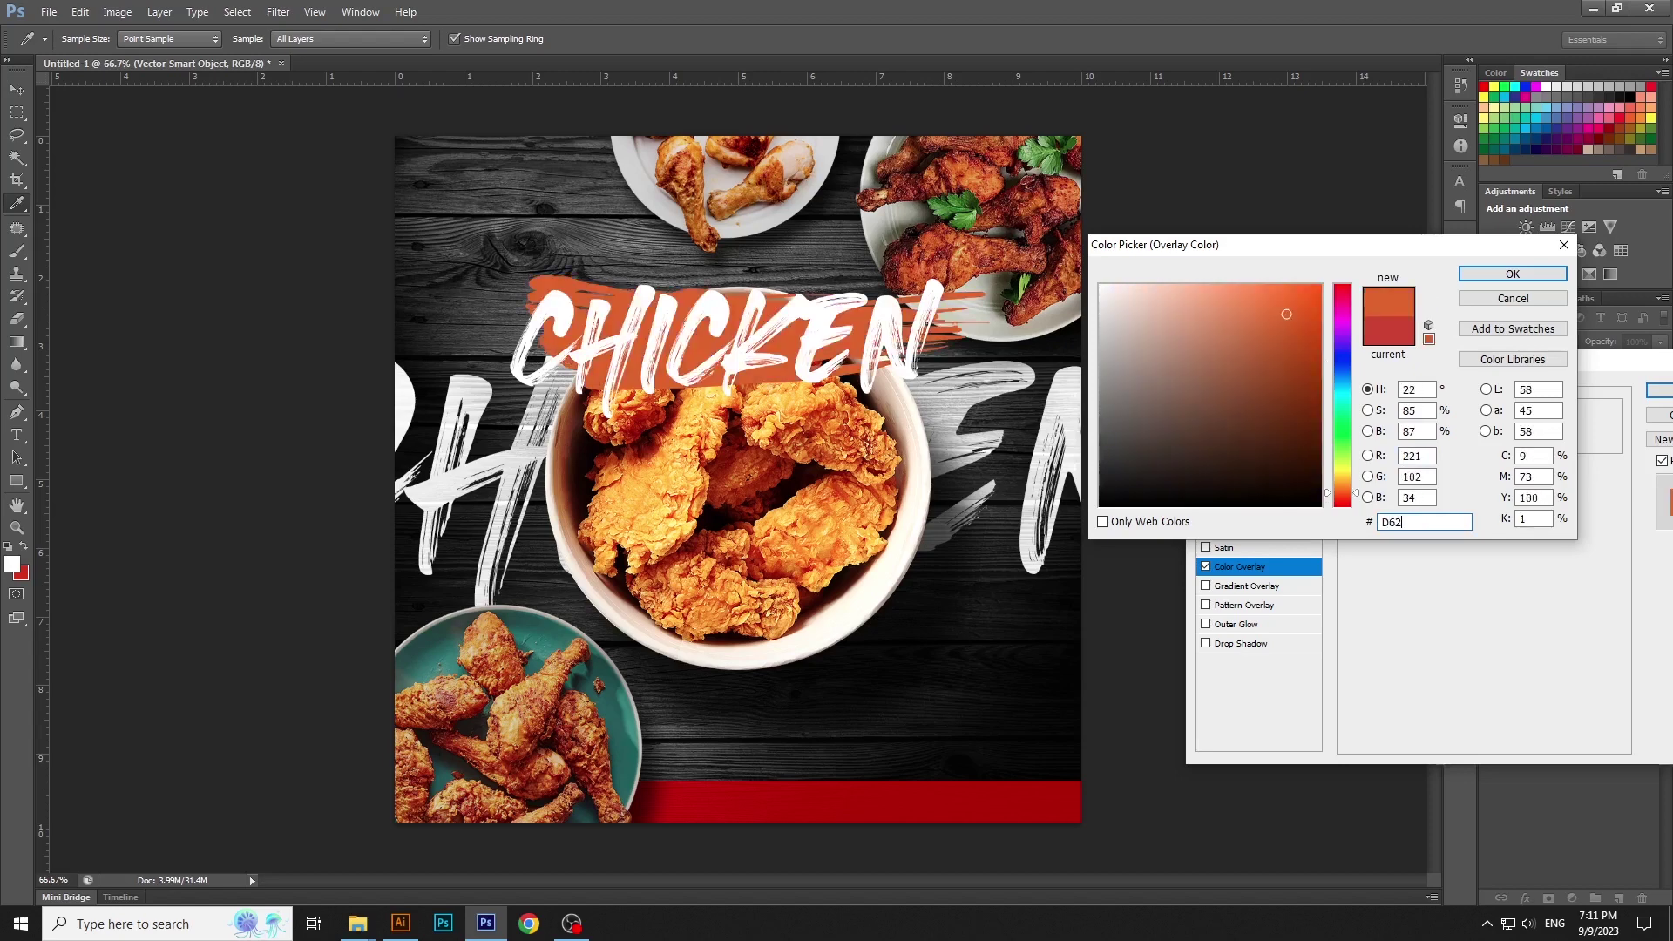
pyautogui.write('02A')
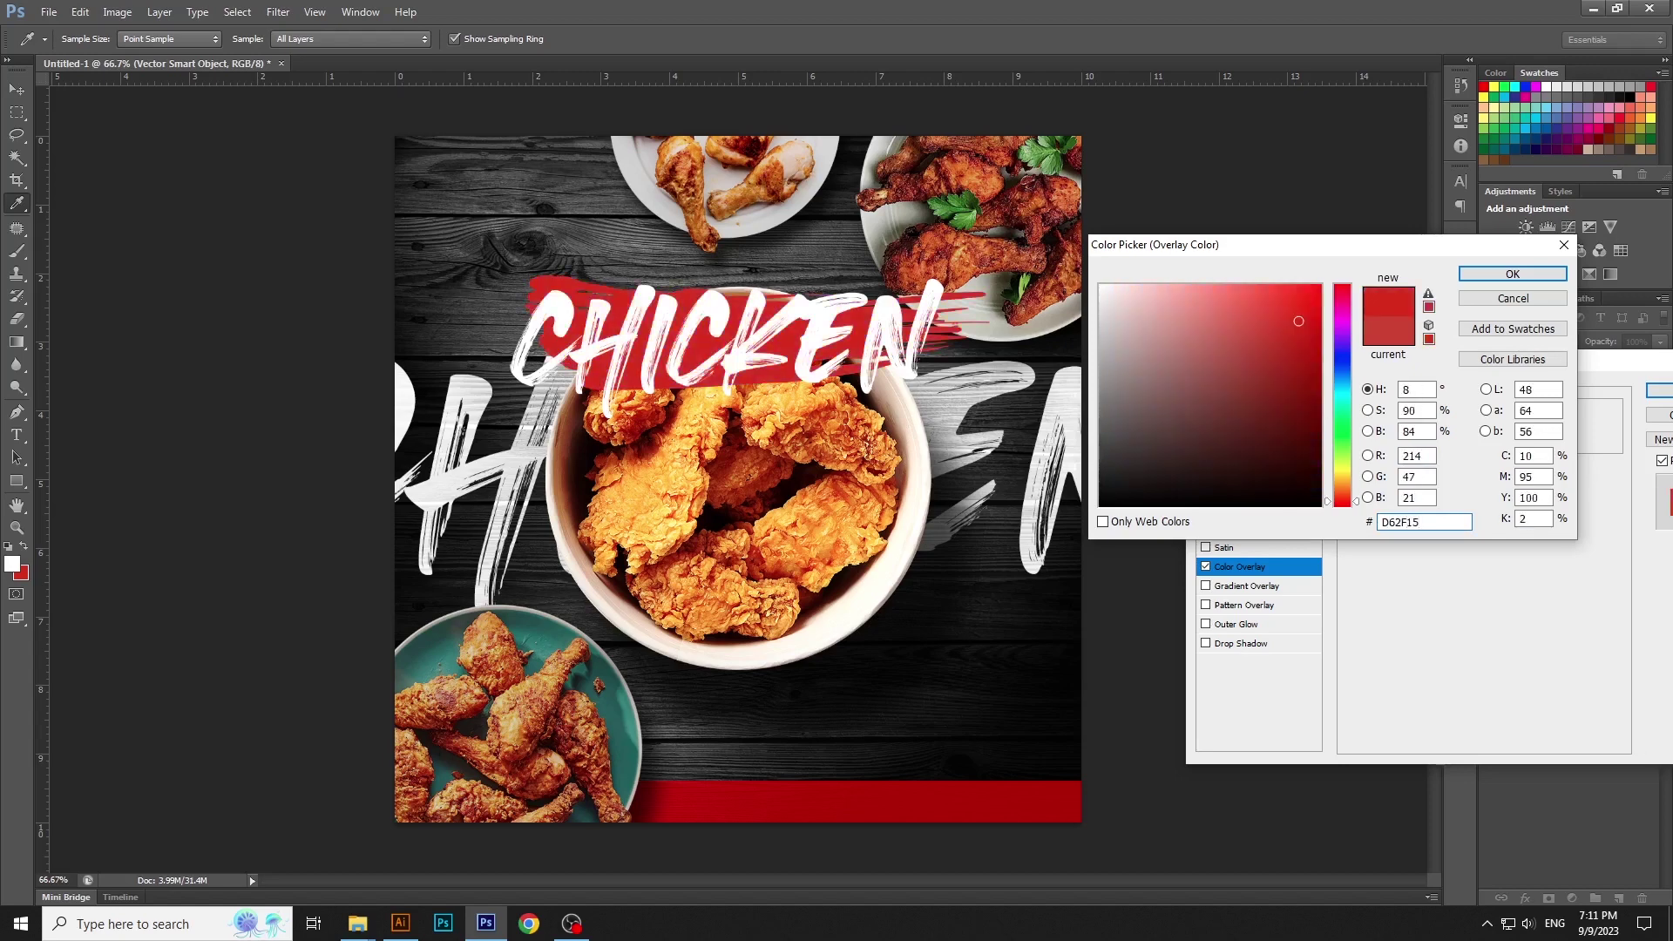
pyautogui.press('Return')
pyautogui.press('Return')
pyautogui.moveTo(1064, 422); pyautogui.dragTo(1067, 431)
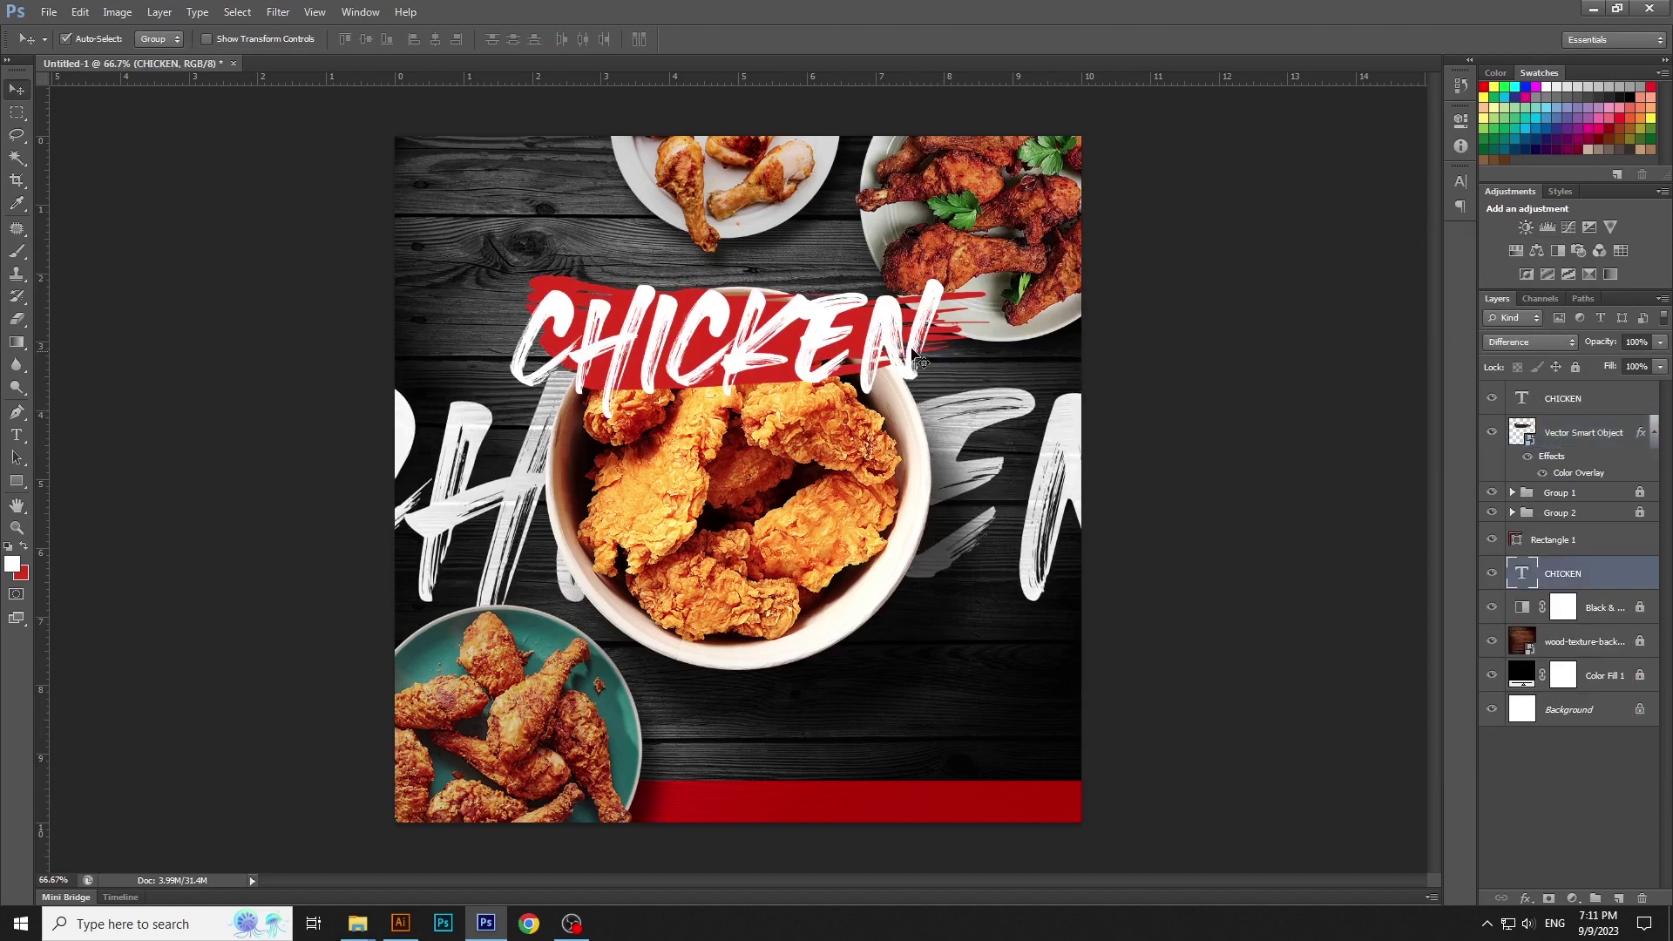
# Scale the CHICKEN title and red stroke together to about 85%, then begin text below the bowl
pyautogui.click(952, 340)
pyautogui.keyDown('shift'); pyautogui.click(953, 341); pyautogui.keyUp('shift')
pyautogui.hotkey('ctrl', 't')
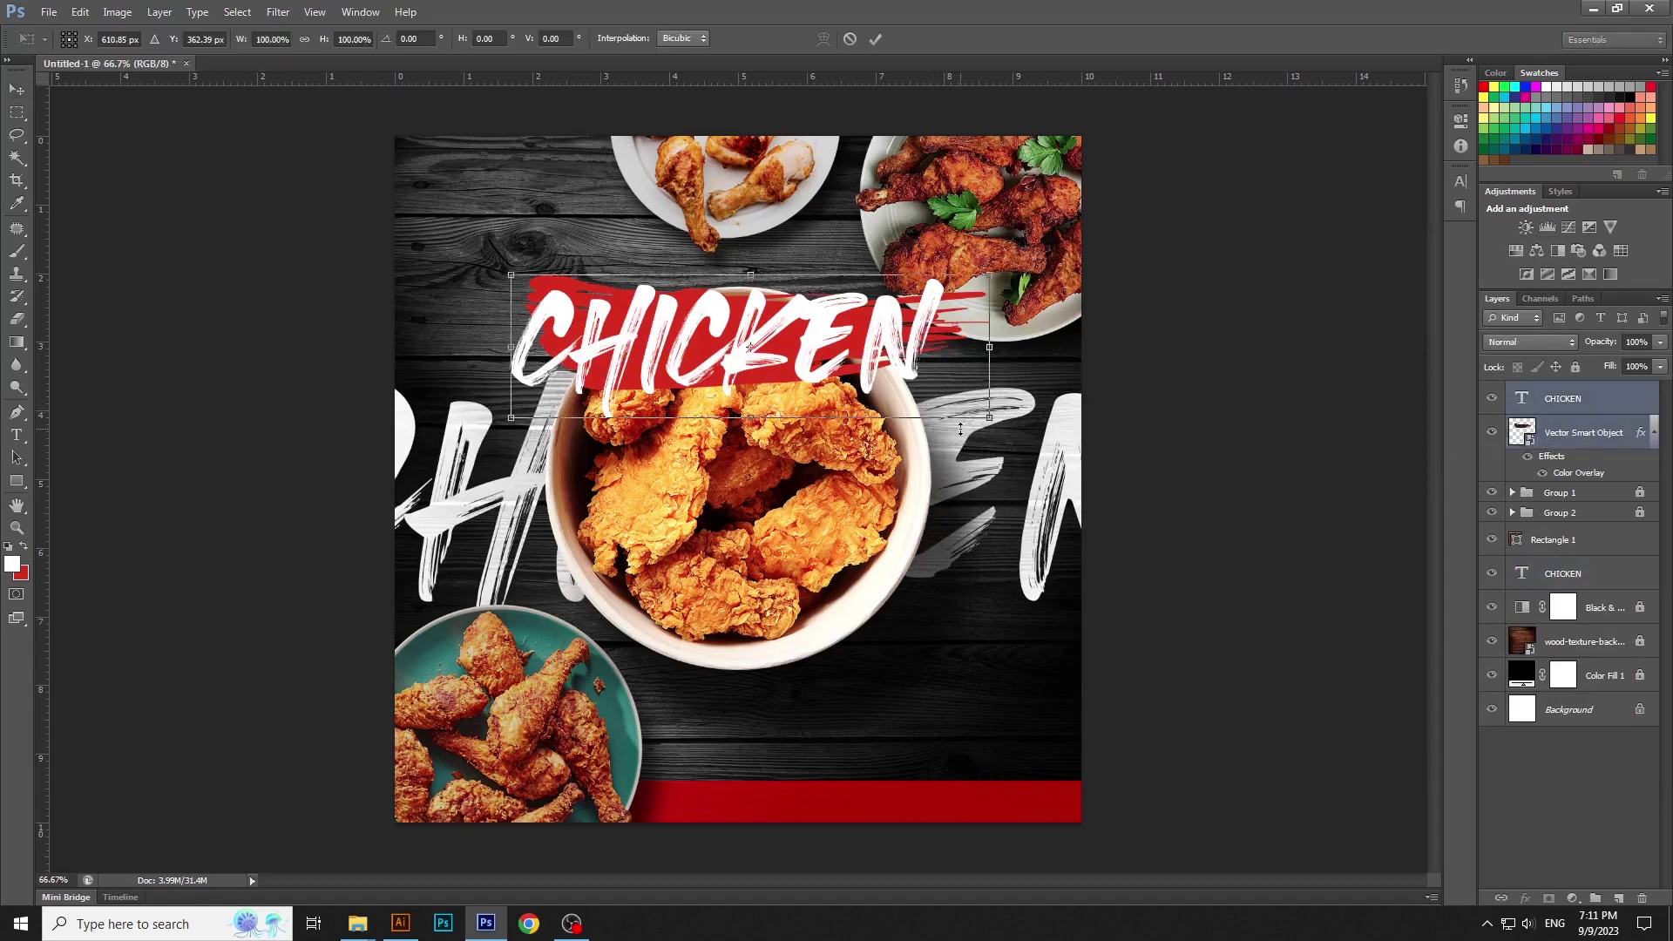
pyautogui.moveTo(990, 419); pyautogui.dragTo(871, 369)
pyautogui.press('Return')
pyautogui.click(1150, 392)
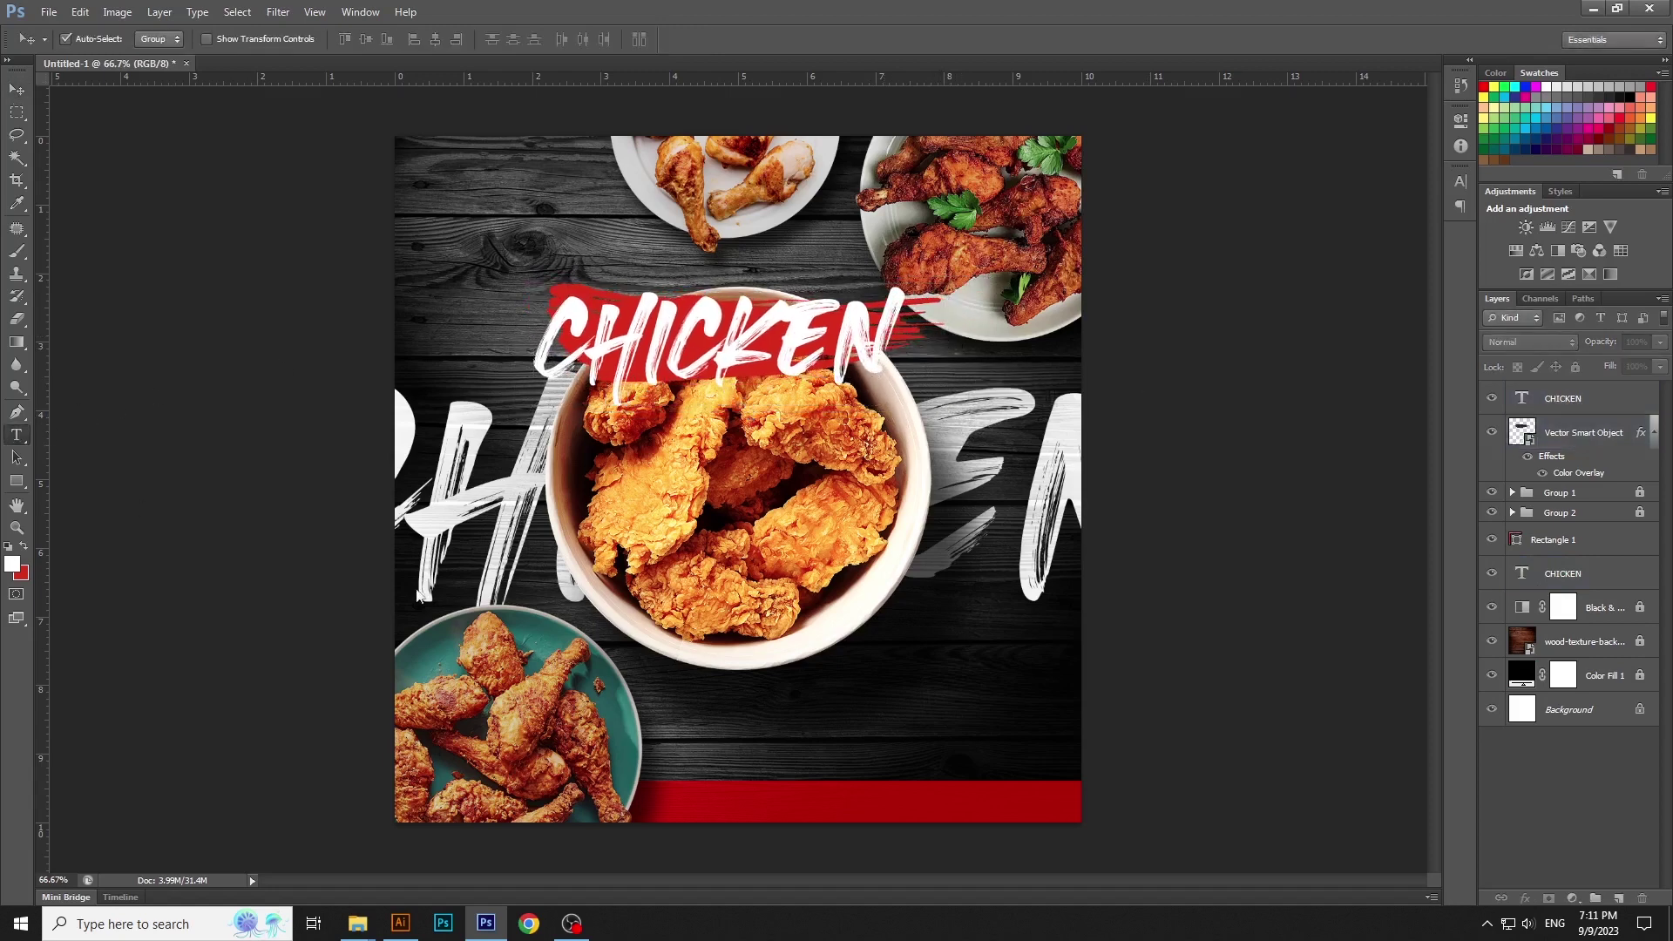
pyautogui.press('t')
pyautogui.click(843, 703)
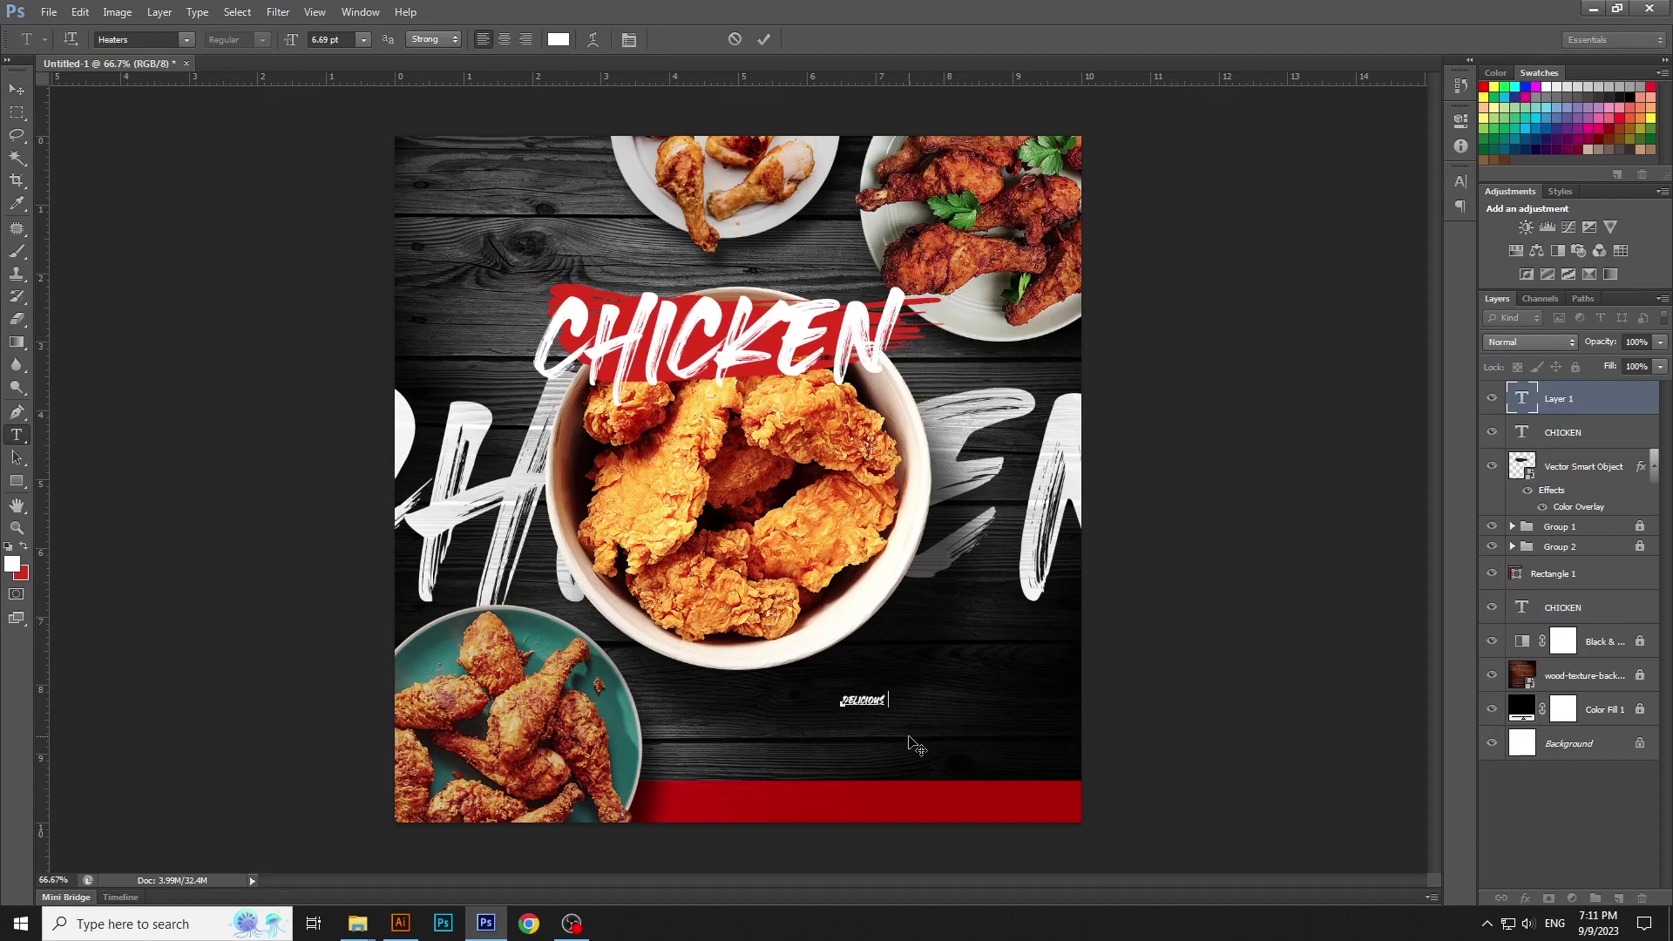
# Type DELICIOUS FRIED and set it in medium-weight Helvetica Neue
pyautogui.write('DELICIOUS FRIED')
pyautogui.hotkey('ctrl', 'a')
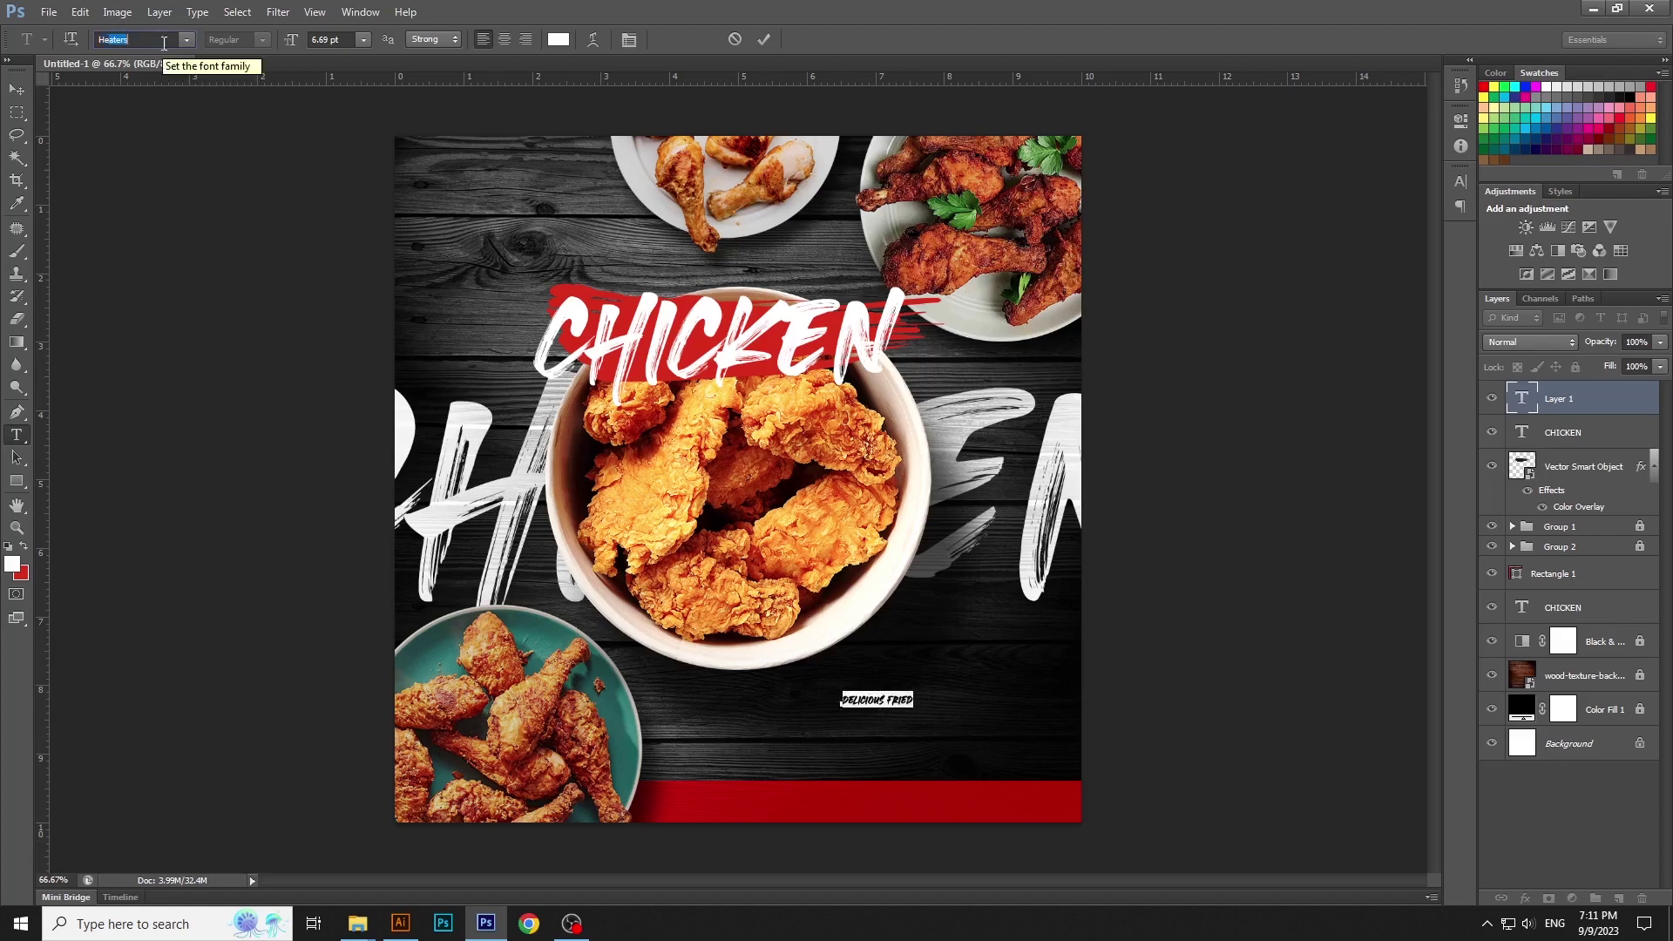
pyautogui.click(163, 40)
pyautogui.write('Helvetica')
pyautogui.press('Return')
pyautogui.press('Down')
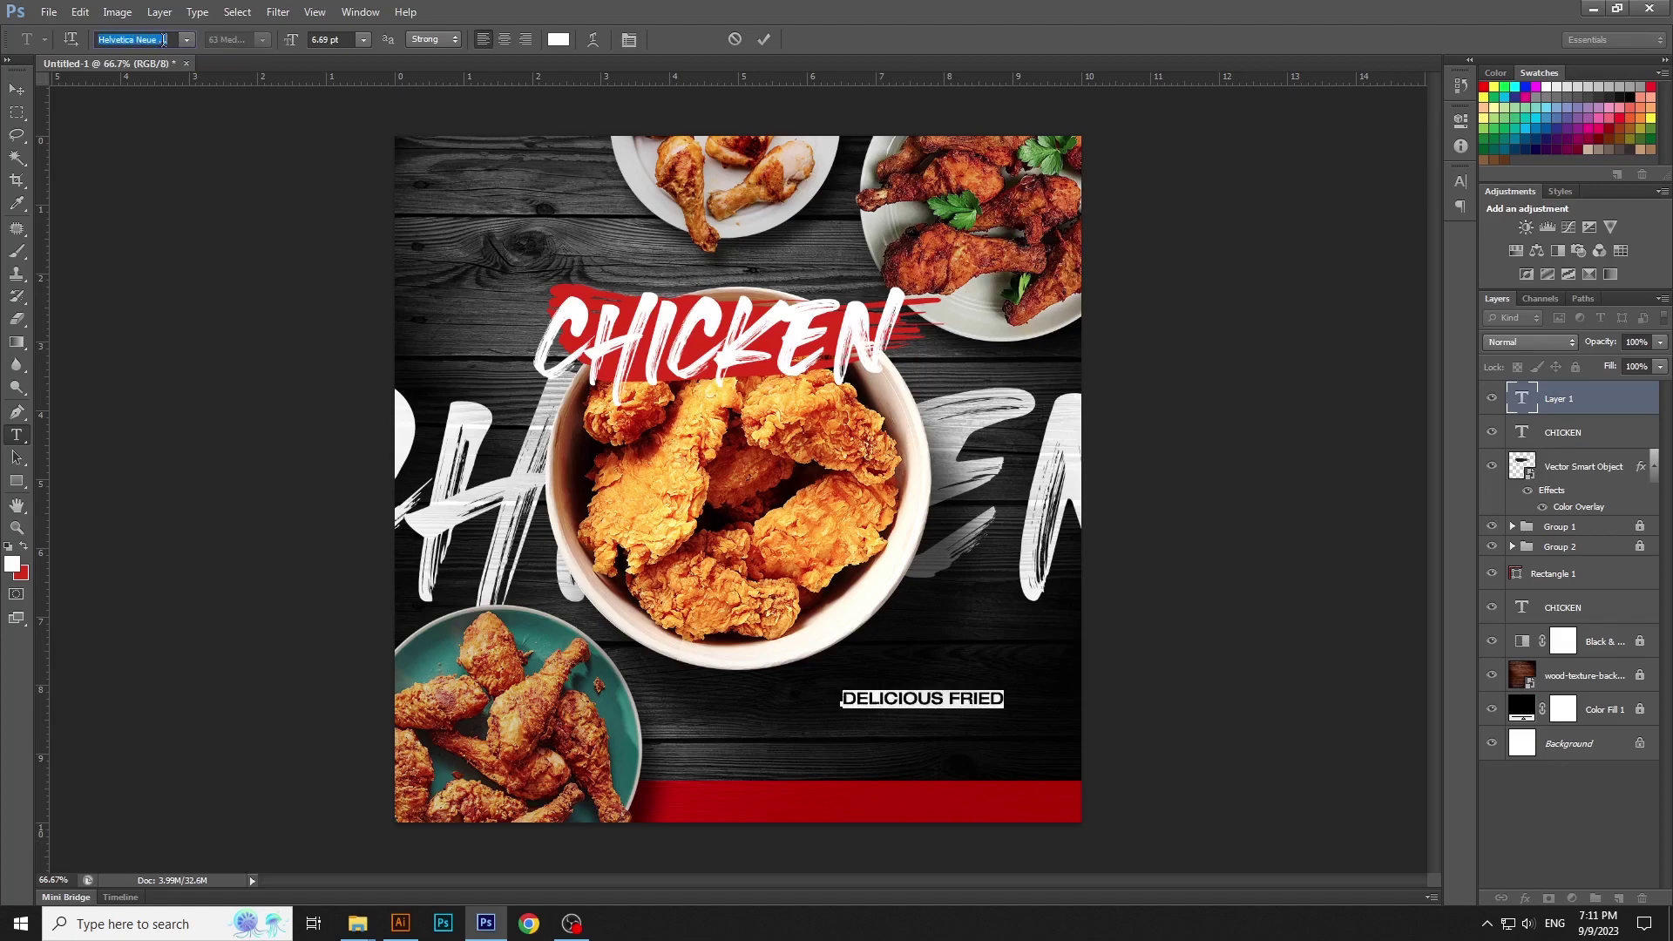
pyautogui.hotkey('ctrl', 'Return')
# Move DELICIOUS FRIED just above the CHICKEN title and widen it slightly
pyautogui.press('v')
pyautogui.moveTo(917, 701); pyautogui.dragTo(736, 280)
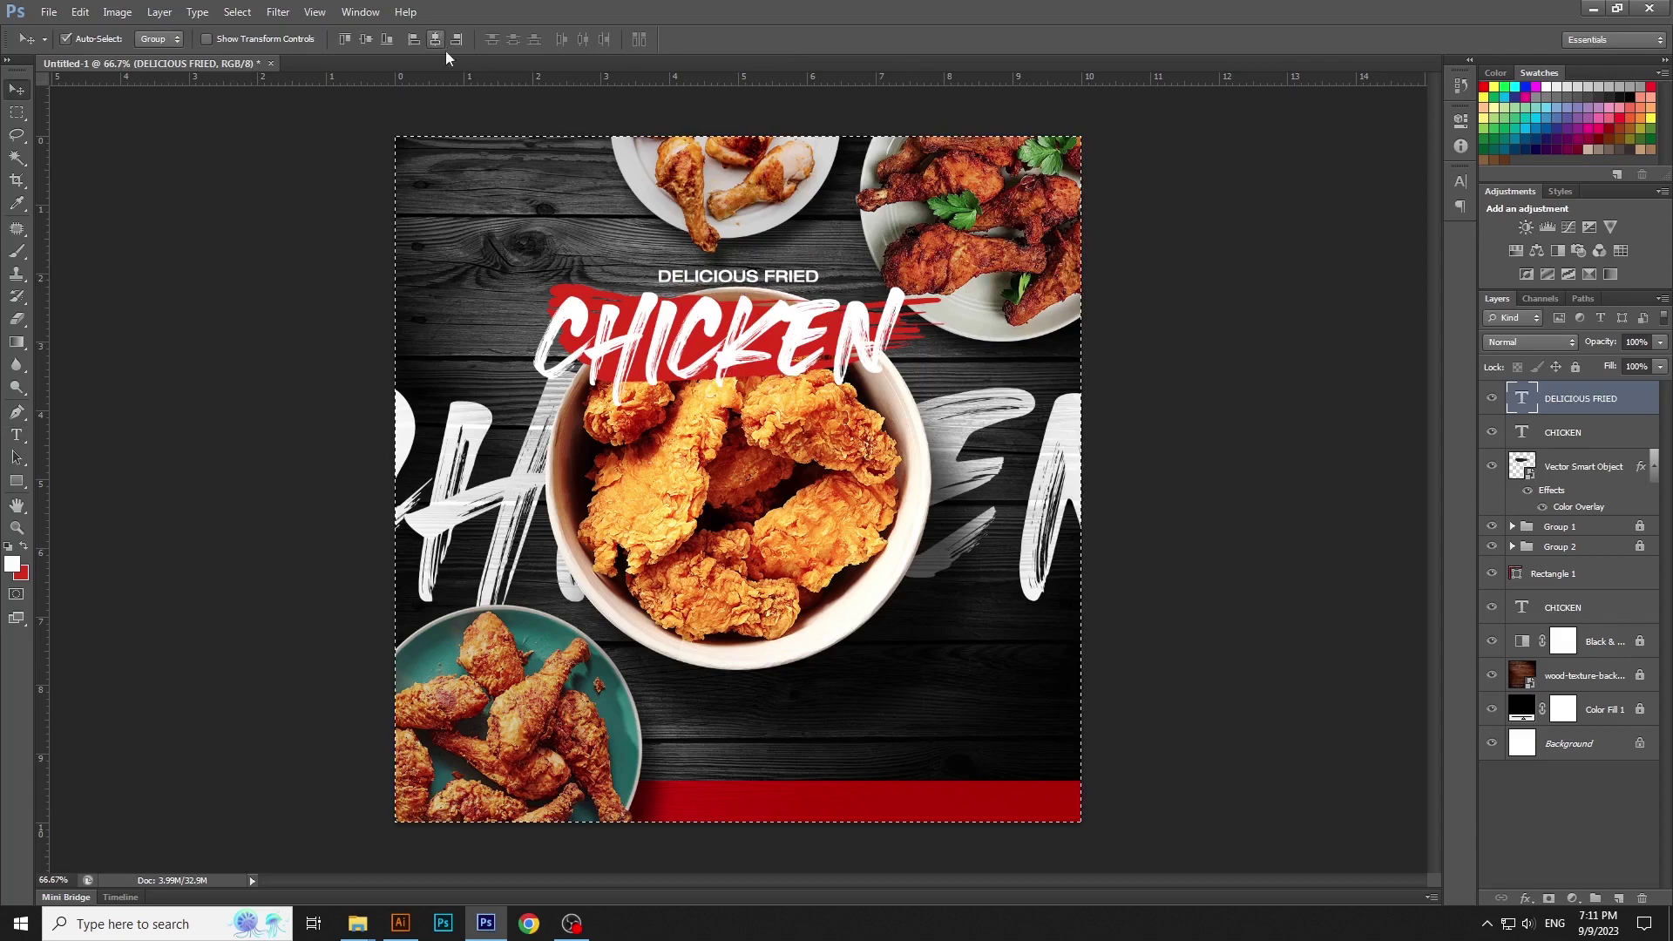
pyautogui.press('Up')
pyautogui.press('Up')
pyautogui.press('Up')
pyautogui.press('Up')
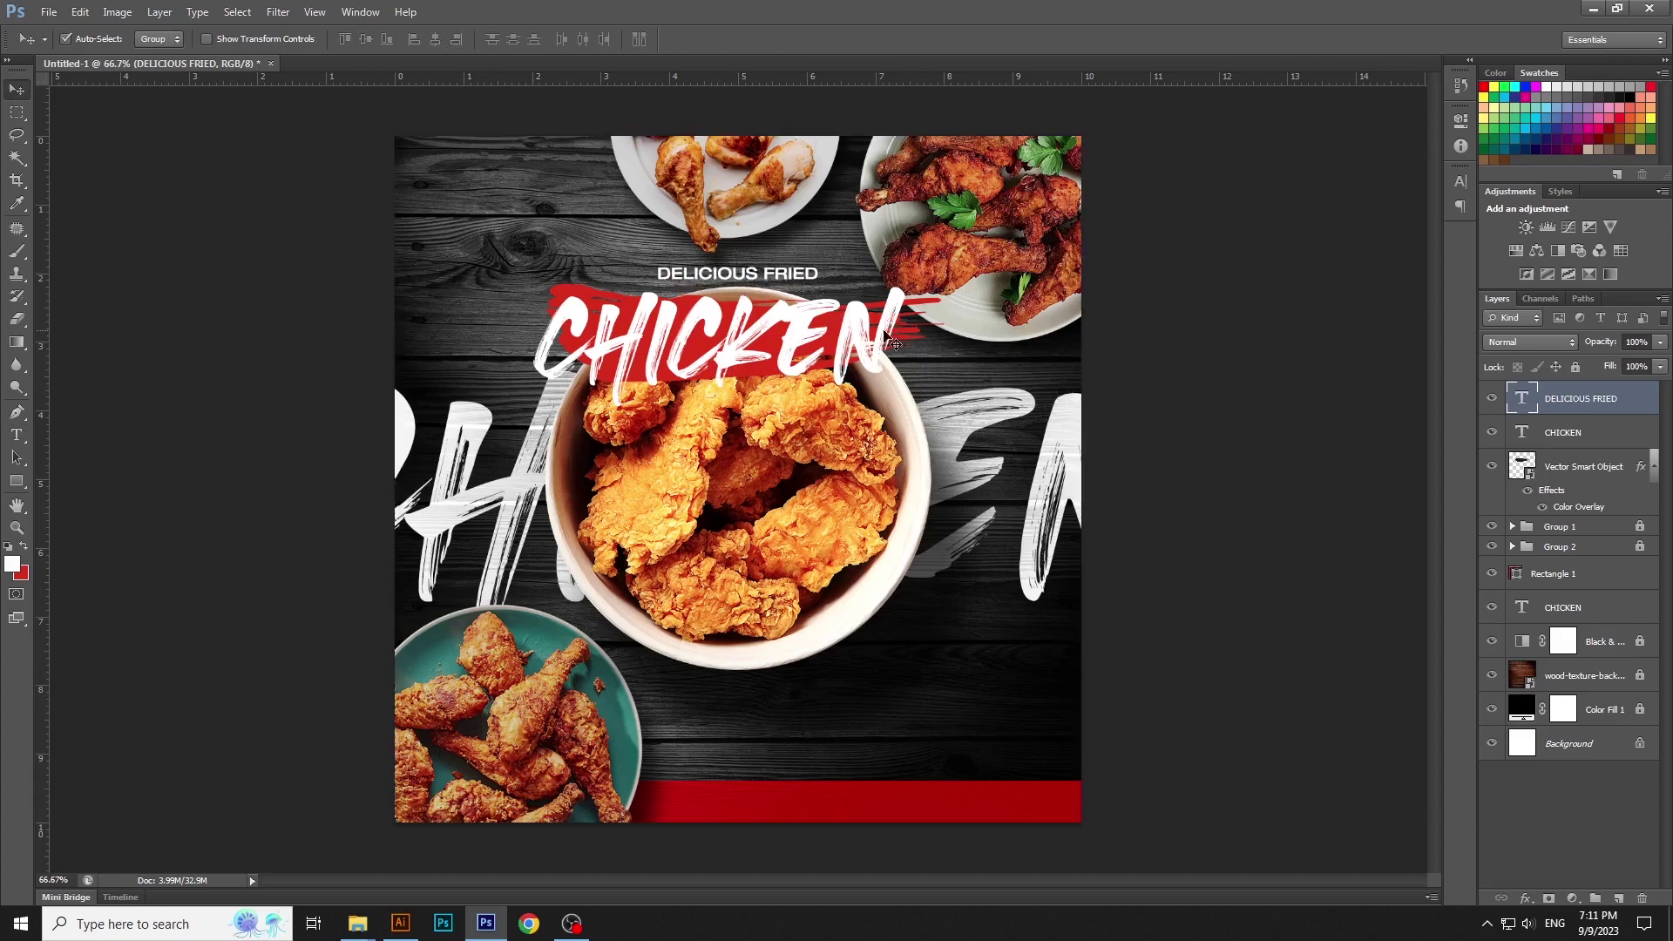
pyautogui.hotkey('ctrl', 't')
pyautogui.moveTo(820, 273); pyautogui.dragTo(830, 273)
pyautogui.press('Return')
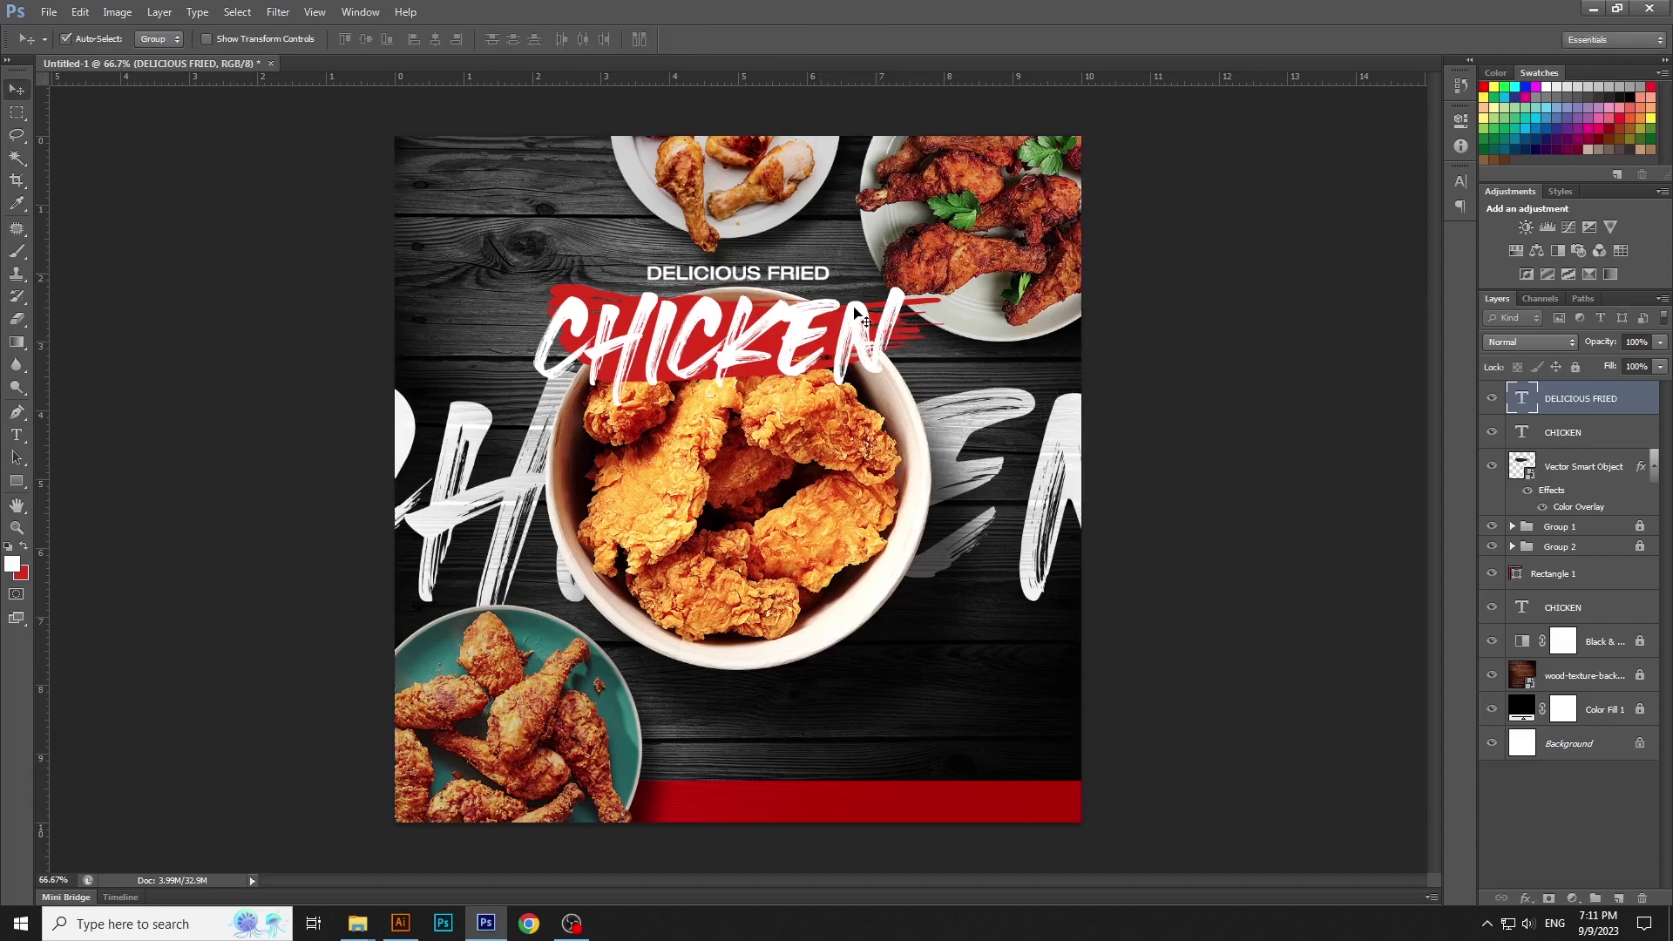
pyautogui.click(857, 316)
pyautogui.click(902, 330)
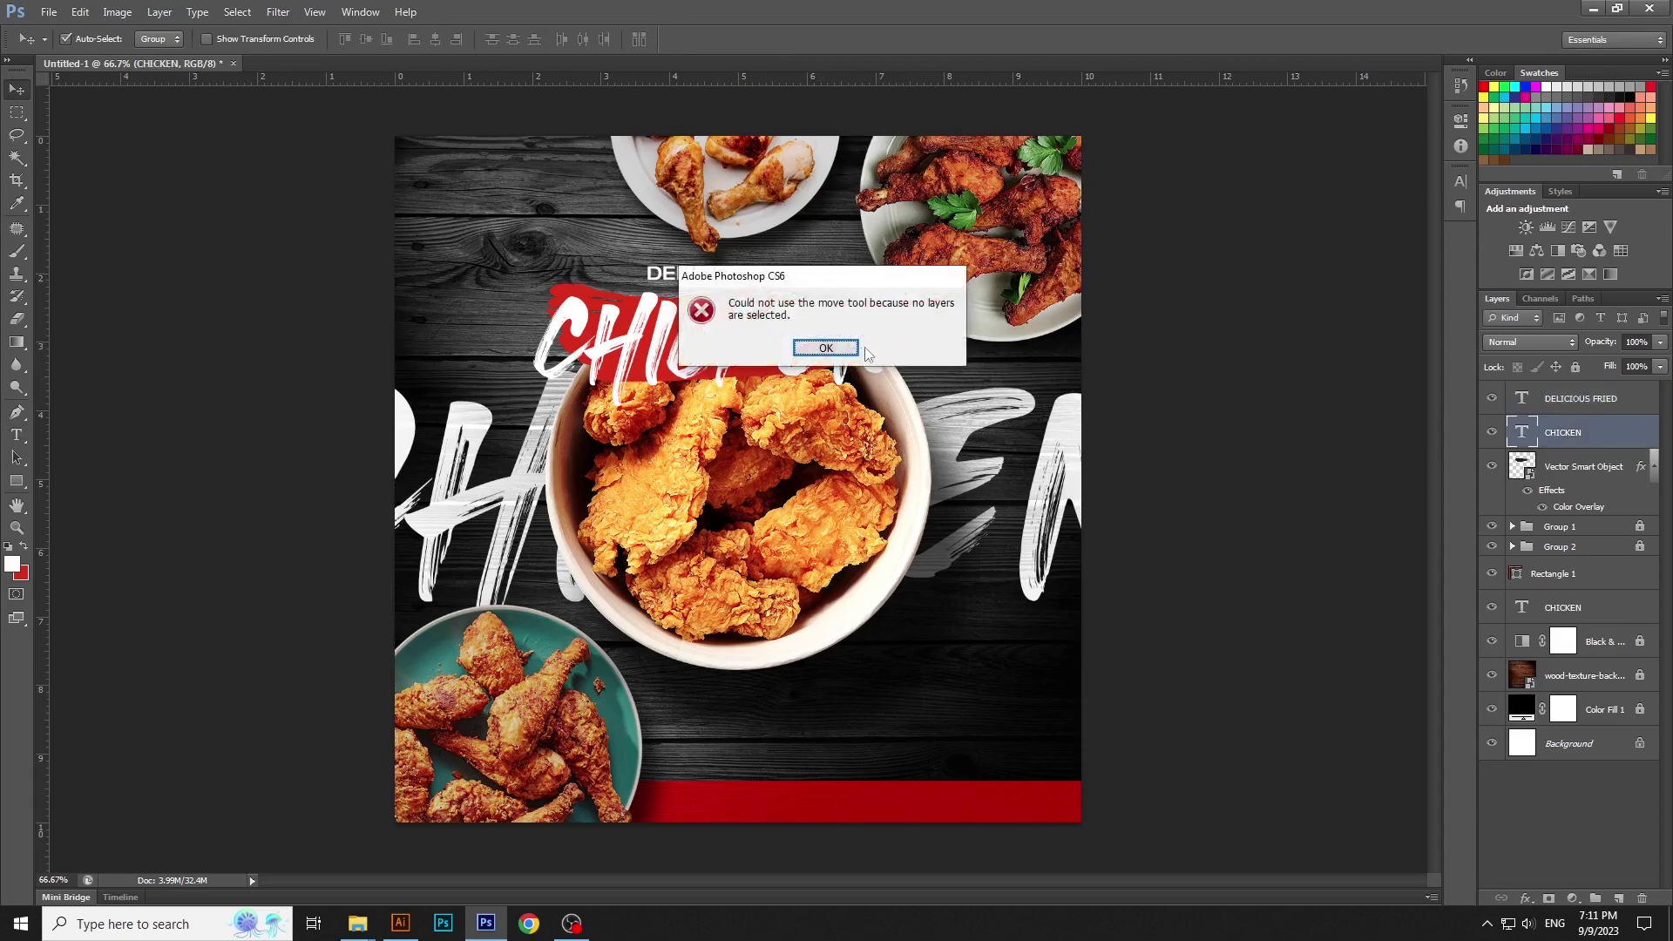
pyautogui.click(829, 349)
# Enlarge the upper CHICKEN title to about 107%
pyautogui.click(907, 339)
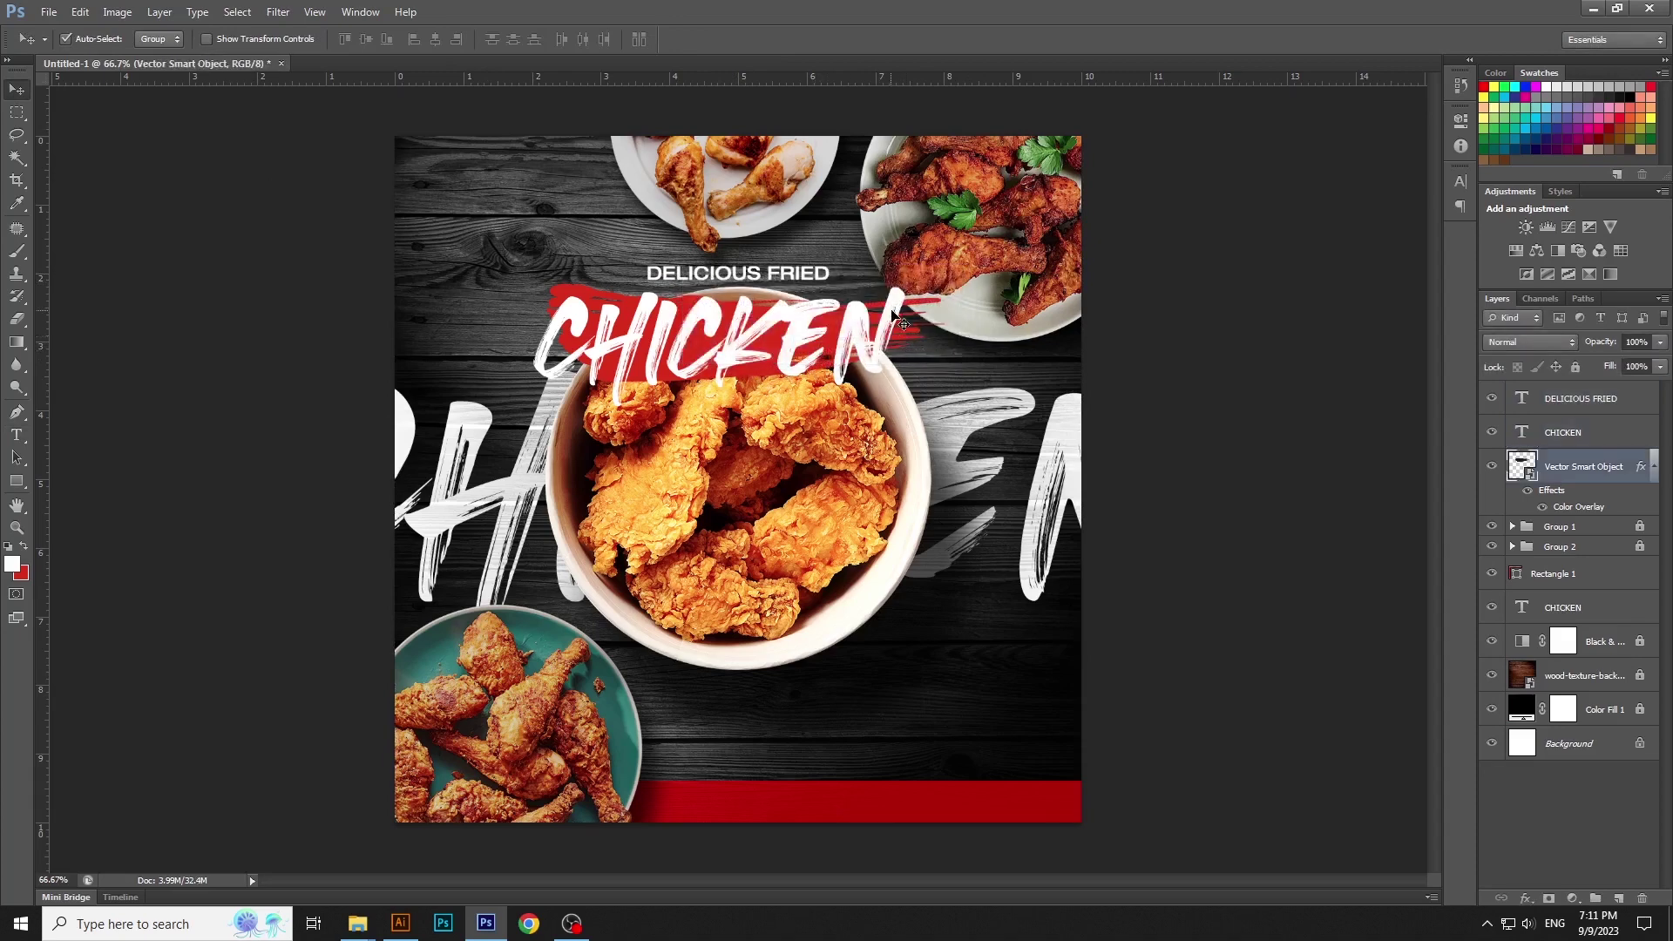
pyautogui.click(902, 324)
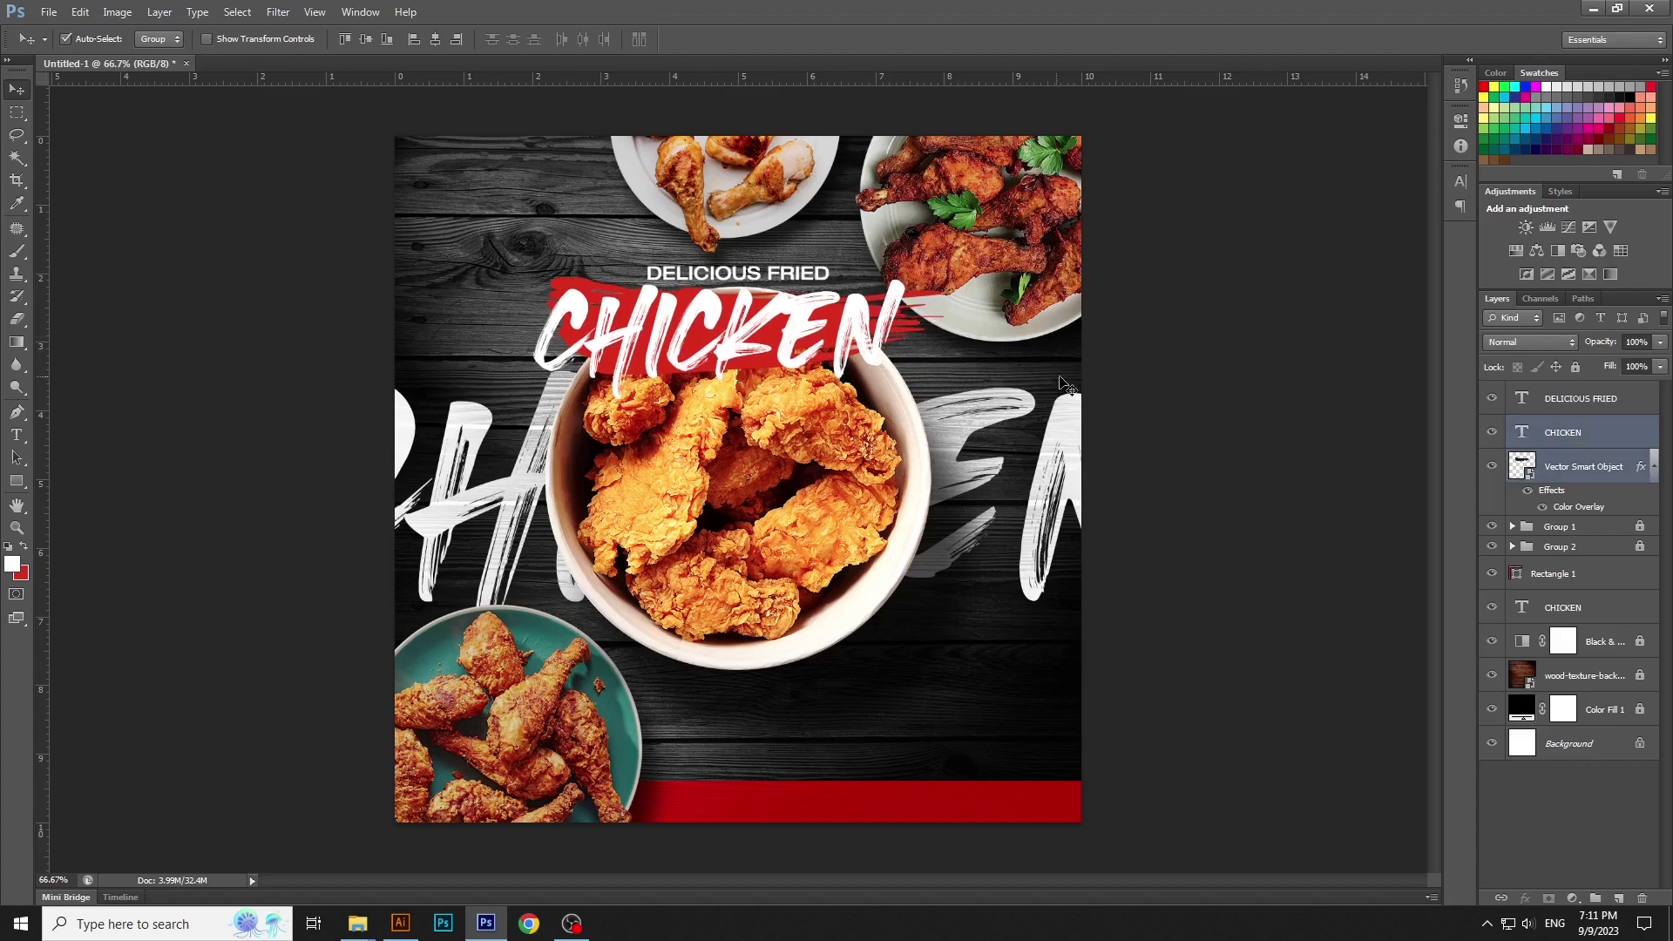
pyautogui.hotkey('ctrl', 't')
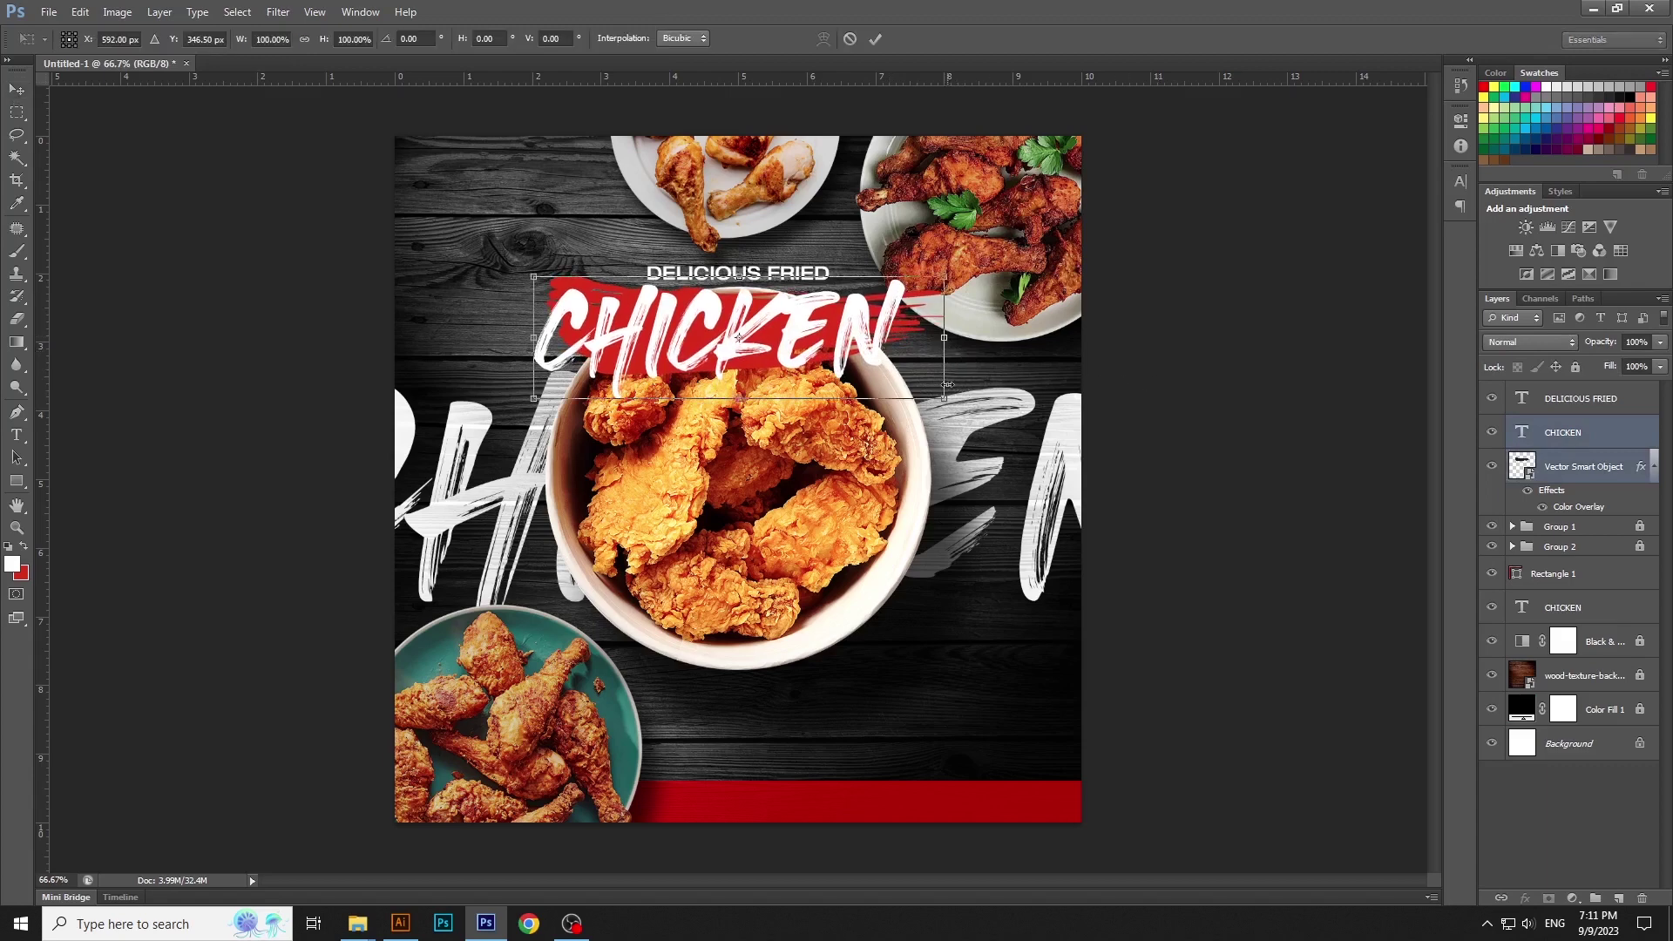
pyautogui.moveTo(947, 384); pyautogui.dragTo(943, 396)
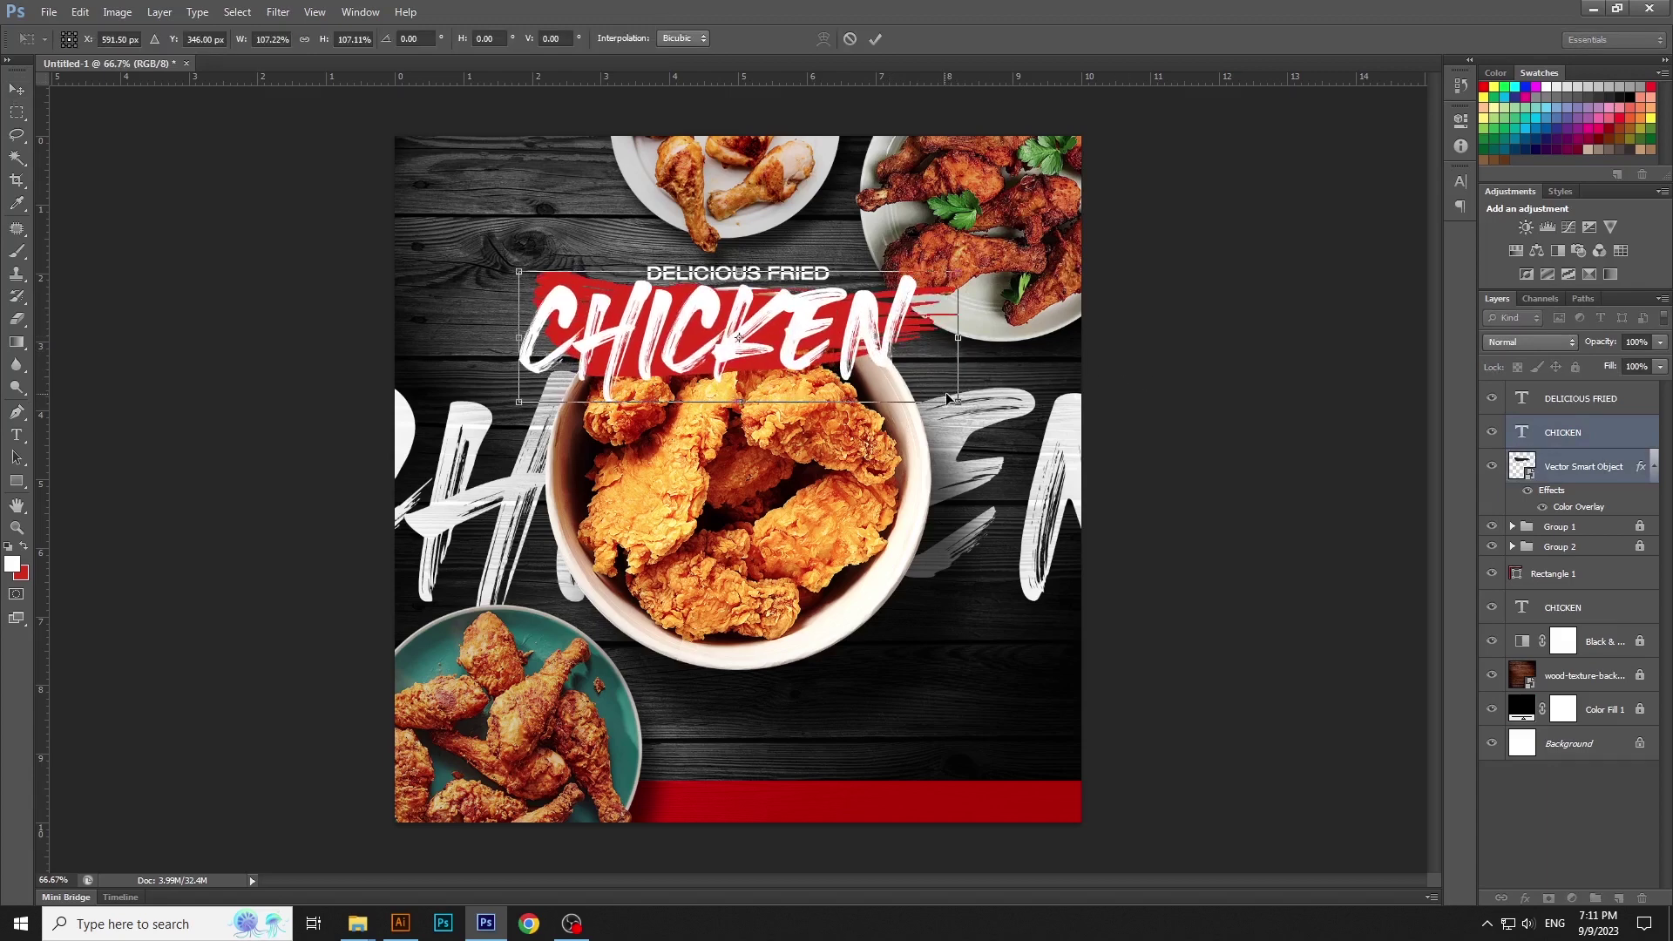
pyautogui.press('Return')
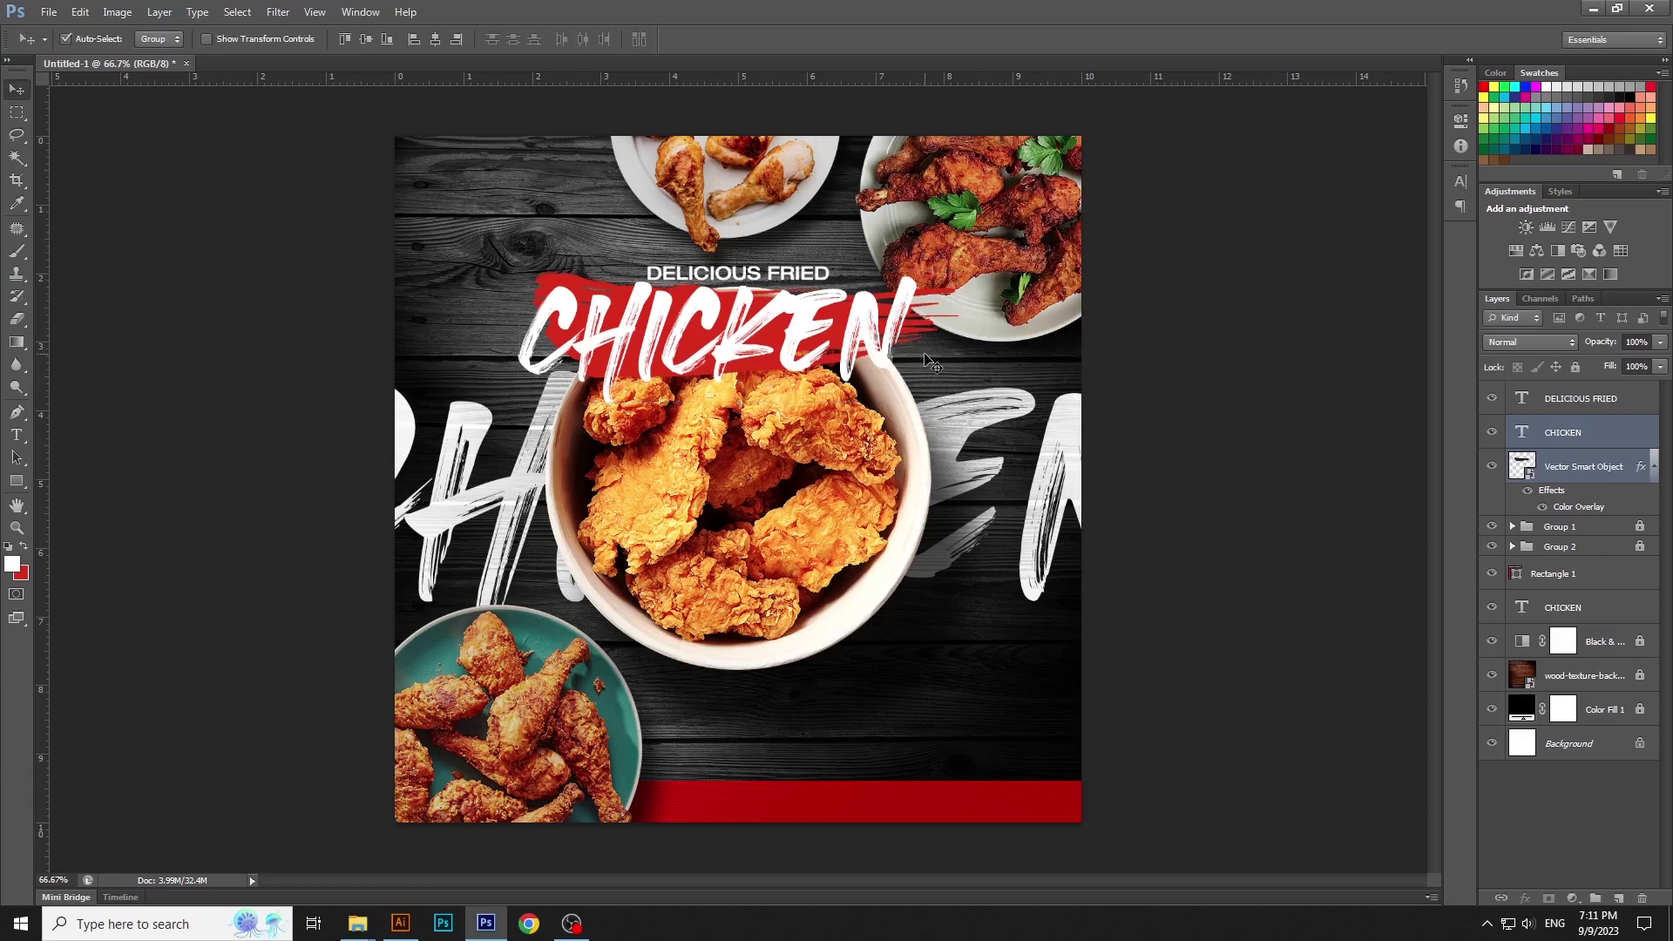
pyautogui.click(1158, 412)
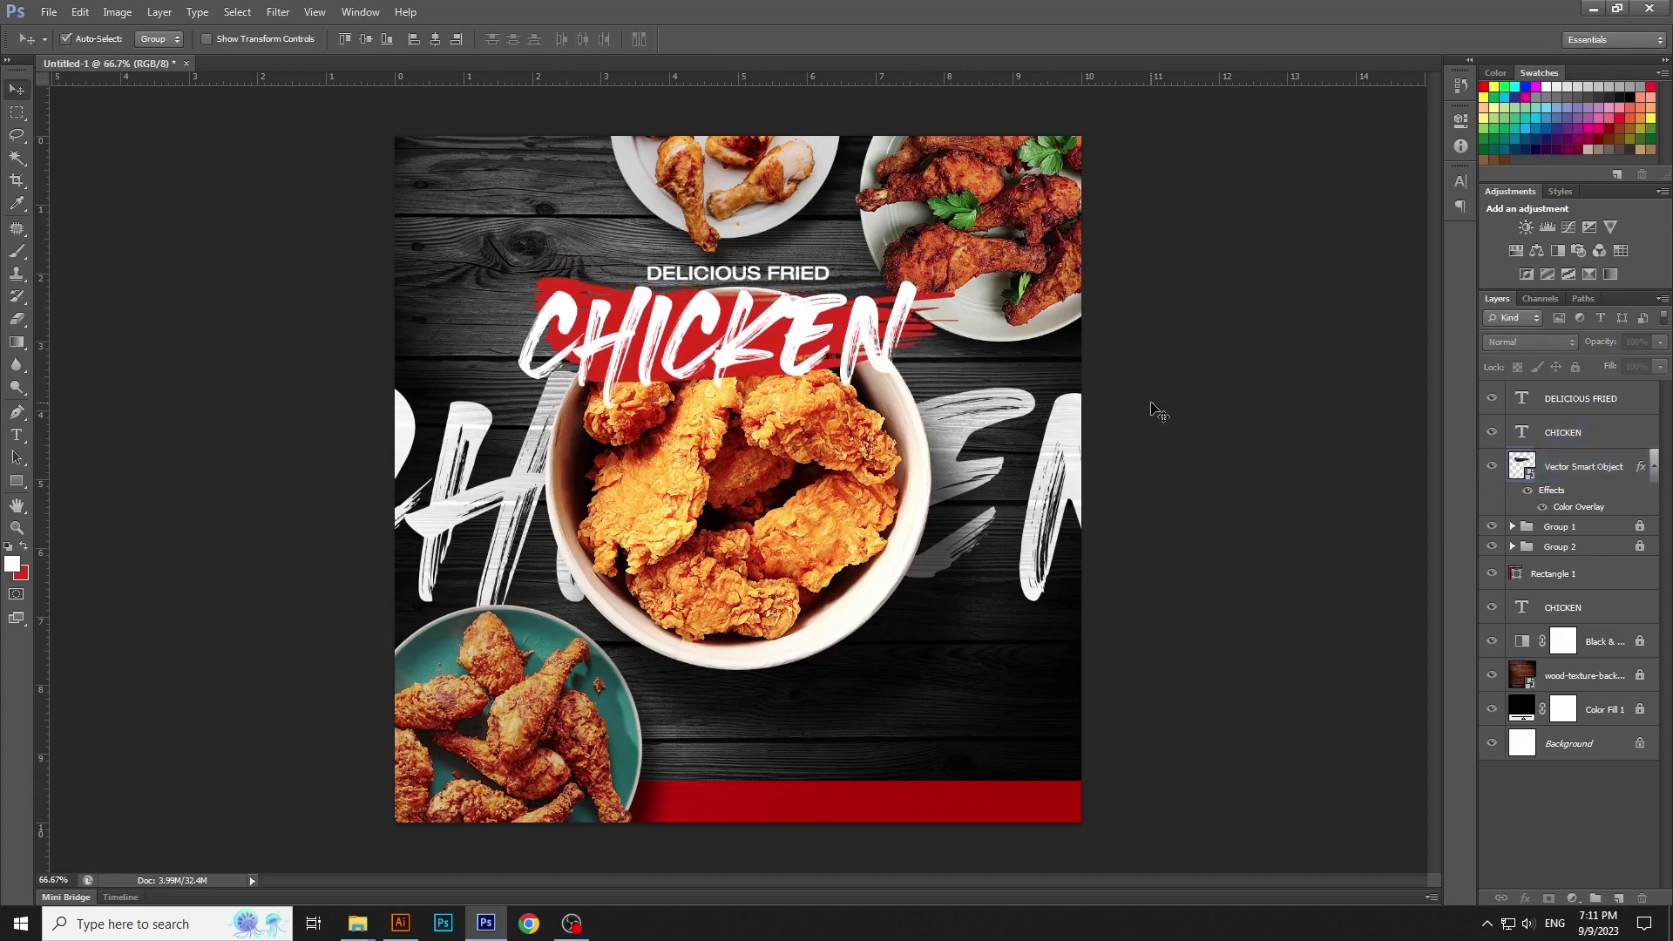
# Shrink the large background CHICKEN lettering to about 94%
pyautogui.click(1061, 453)
pyautogui.hotkey('ctrl', 't')
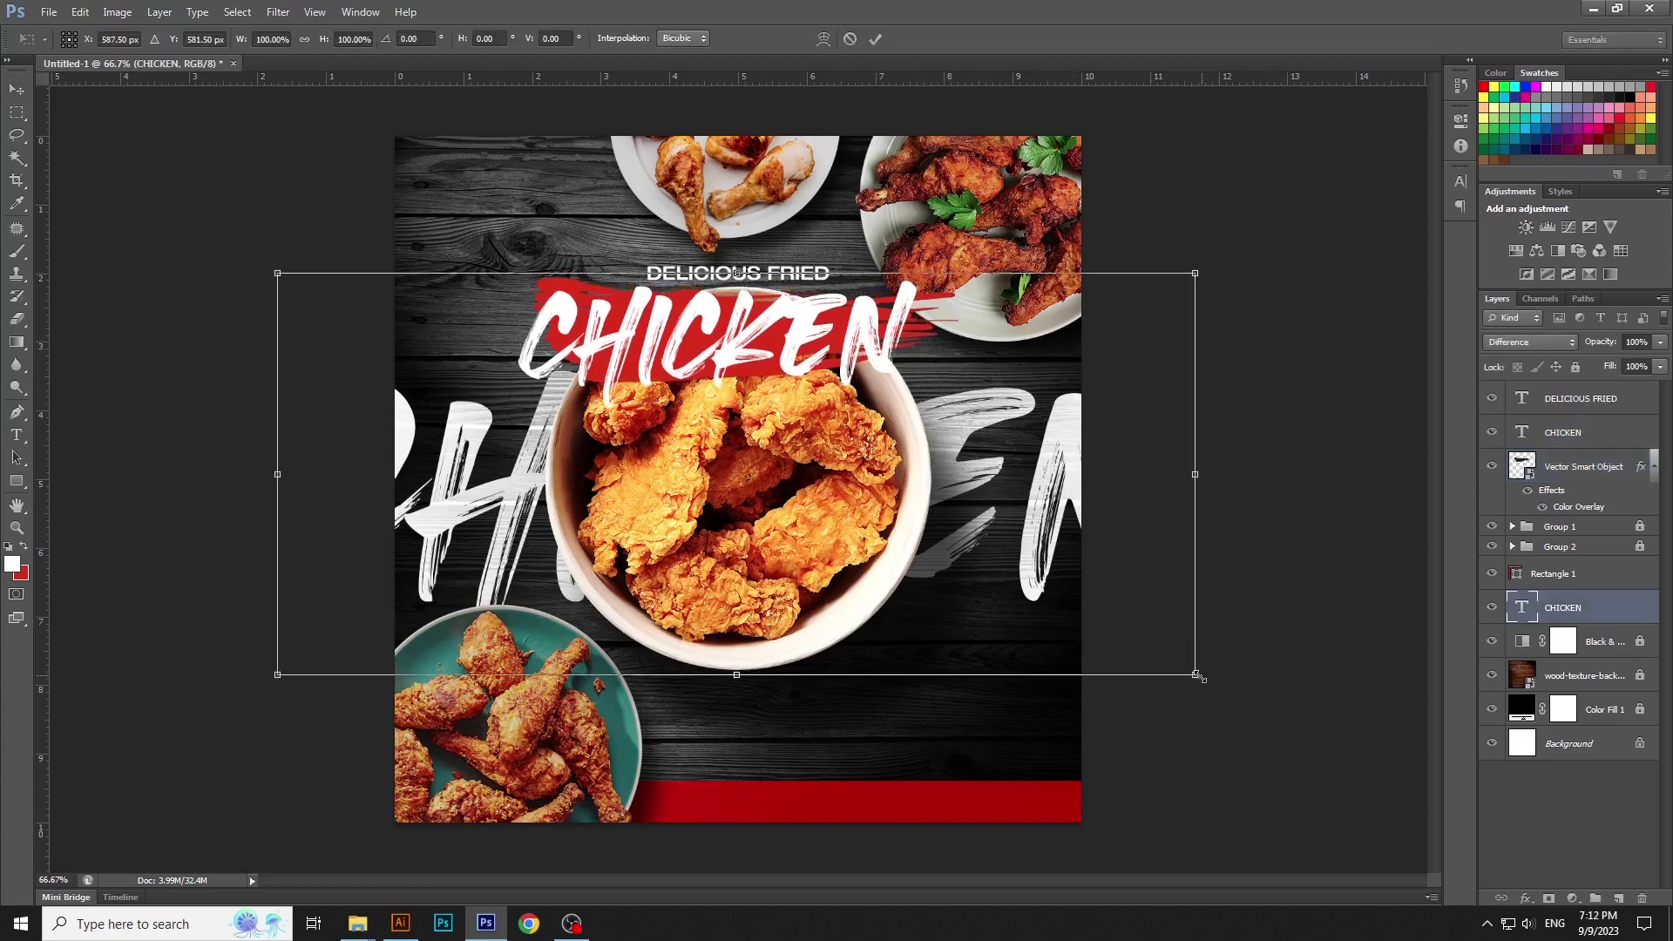
pyautogui.moveTo(1198, 676); pyautogui.dragTo(1167, 665)
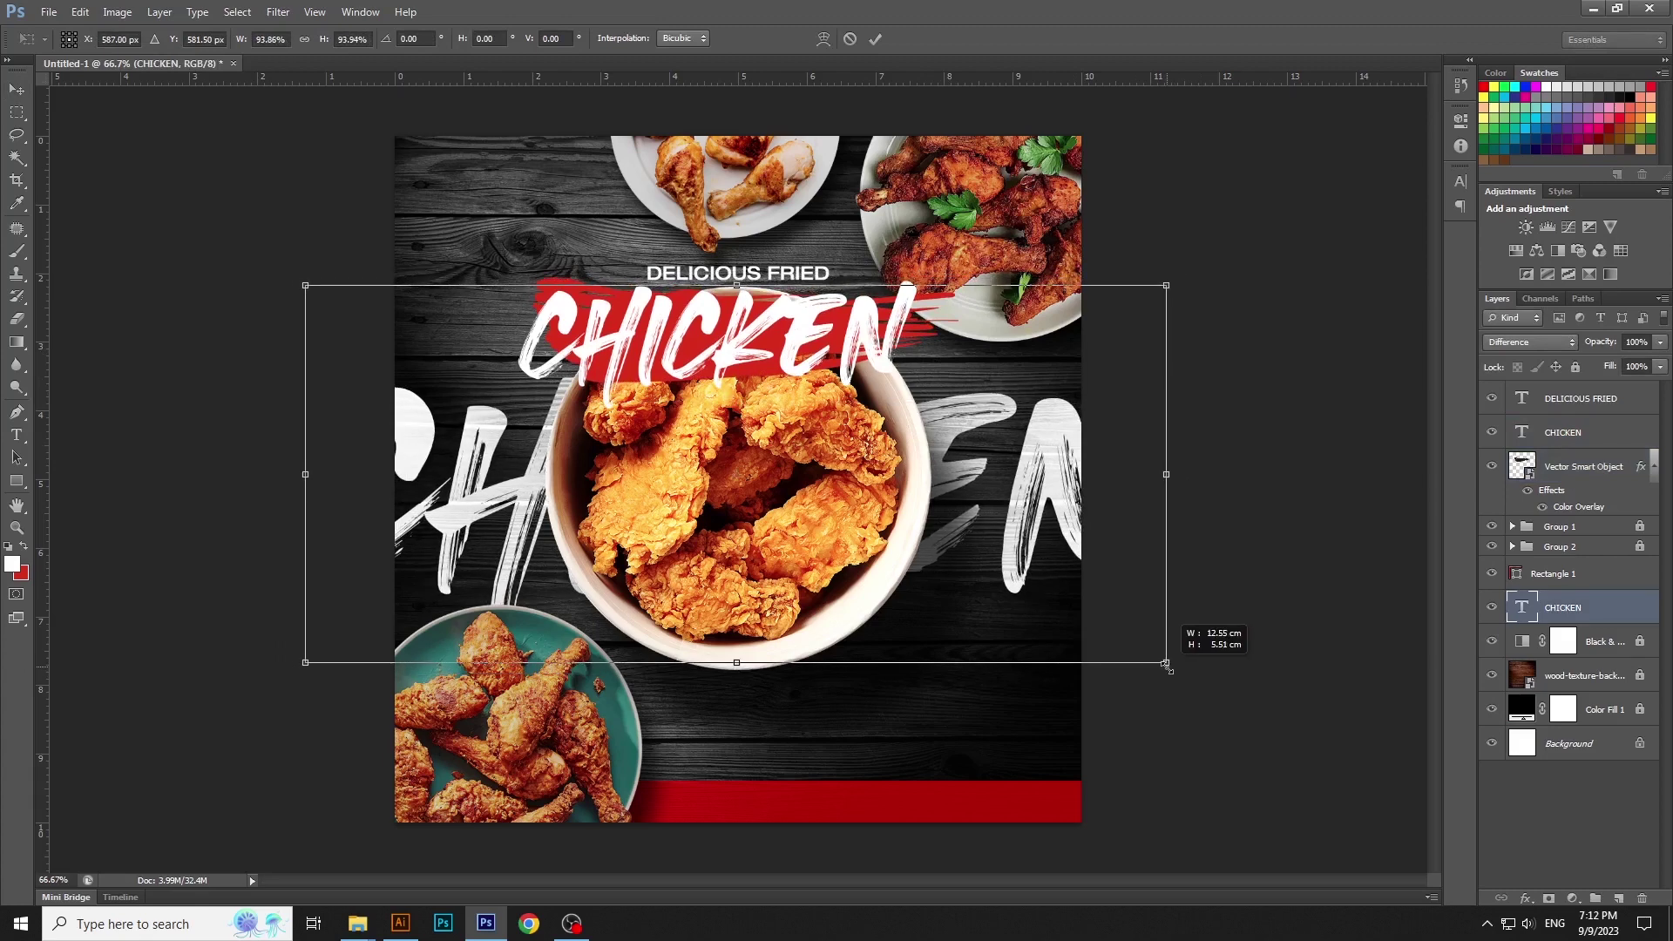
pyautogui.press('Return')
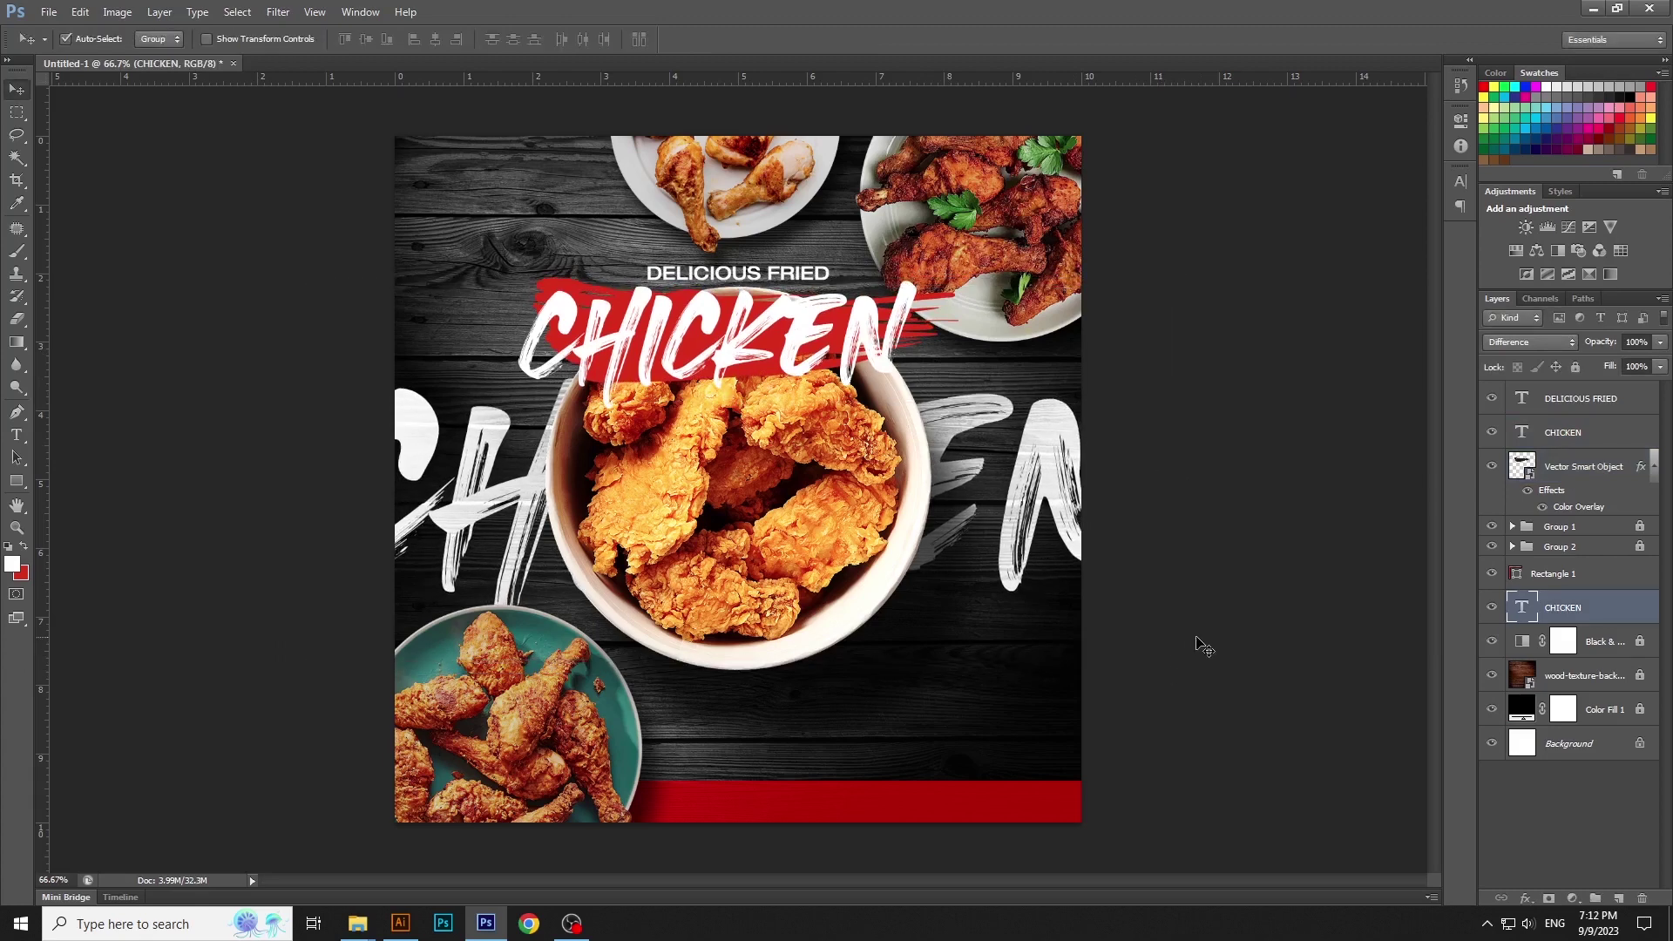
pyautogui.click(1203, 647)
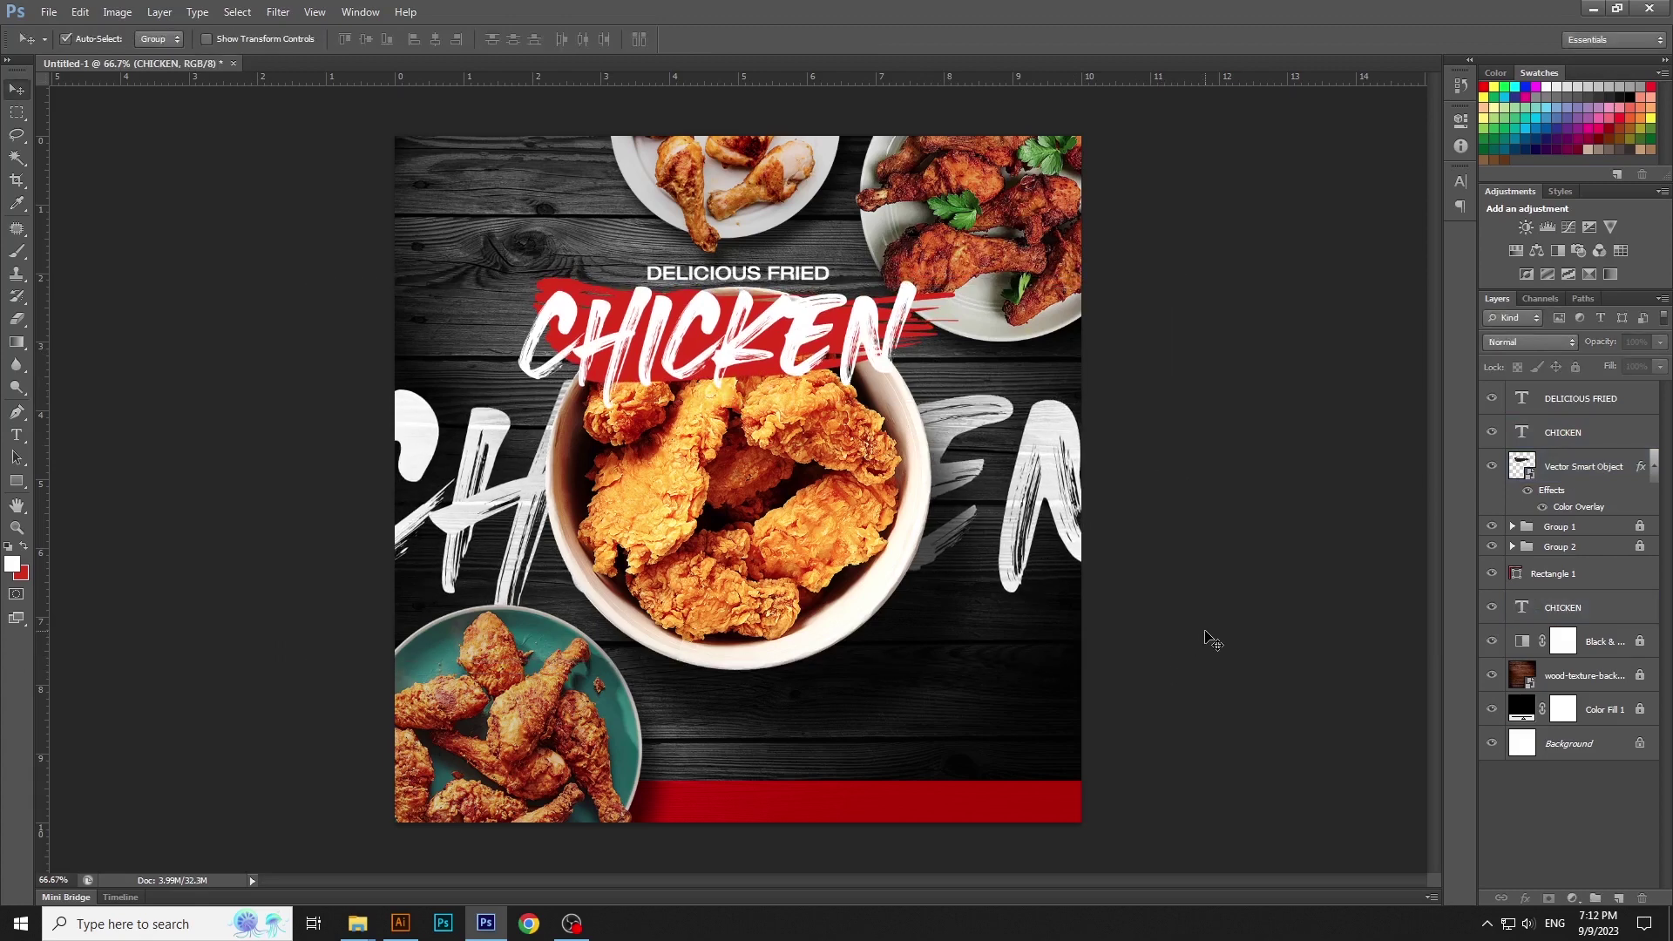
# Type the menu list Chicken Pops, Spring Chicken, Drumstick, Golden Fingers and shift it slightly left
pyautogui.click(19, 436)
pyautogui.click(849, 695)
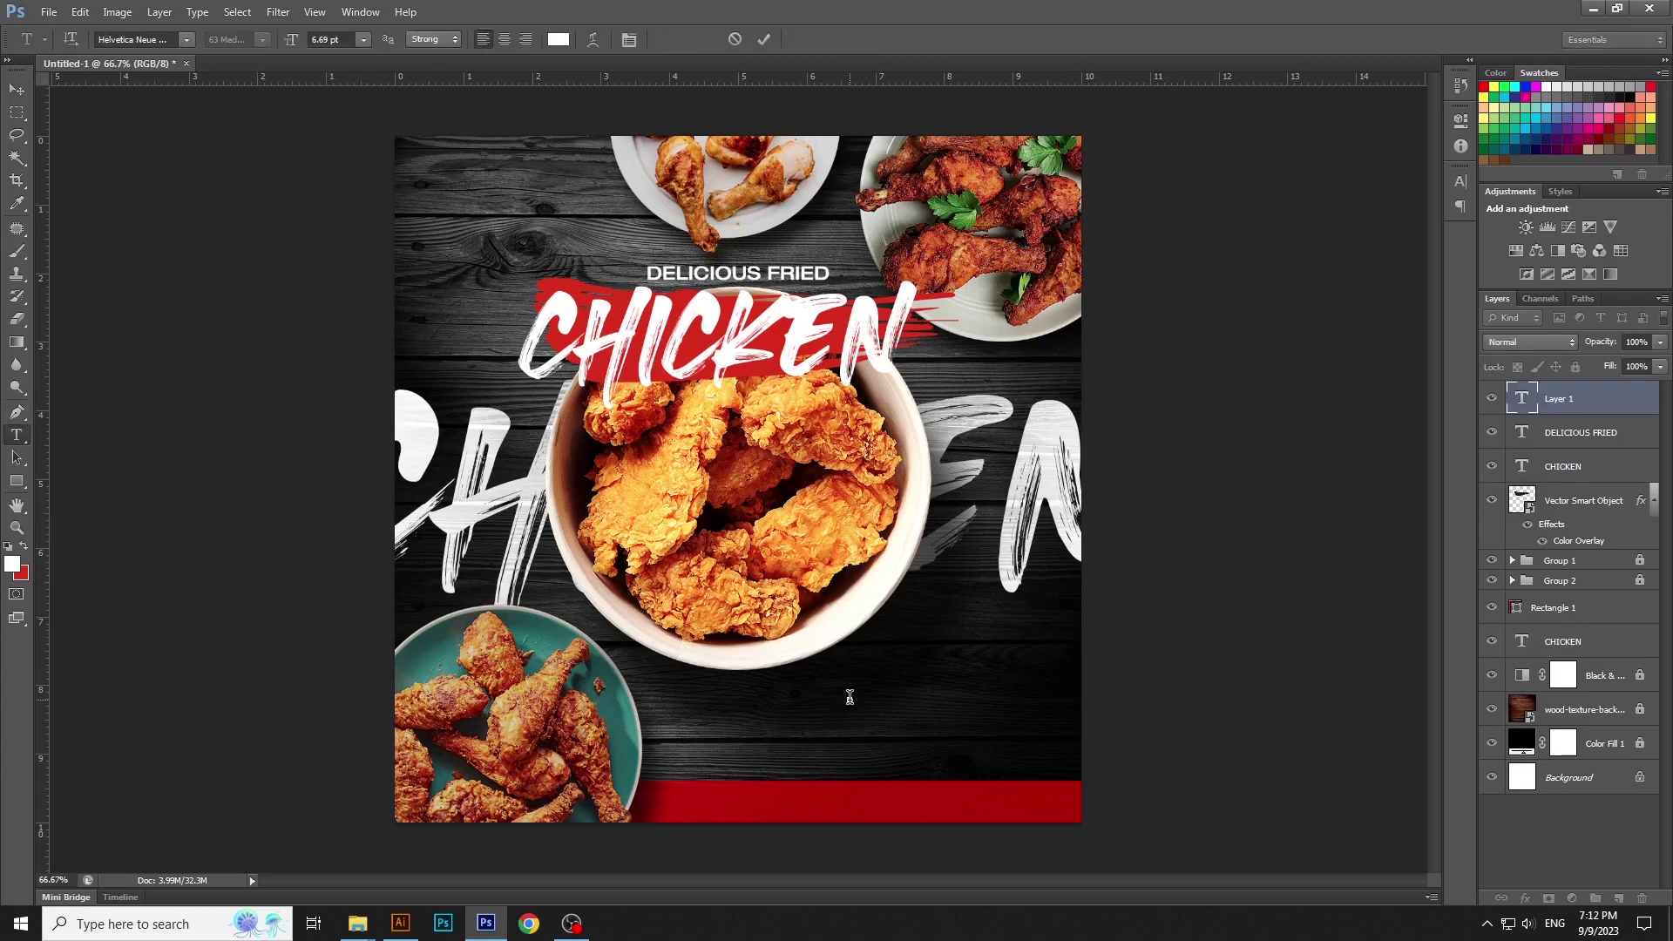
pyautogui.write('CHICKEN PO PS')
pyautogui.press('Return')
pyautogui.write('SPRING CHICKEN')
pyautogui.press('Return')
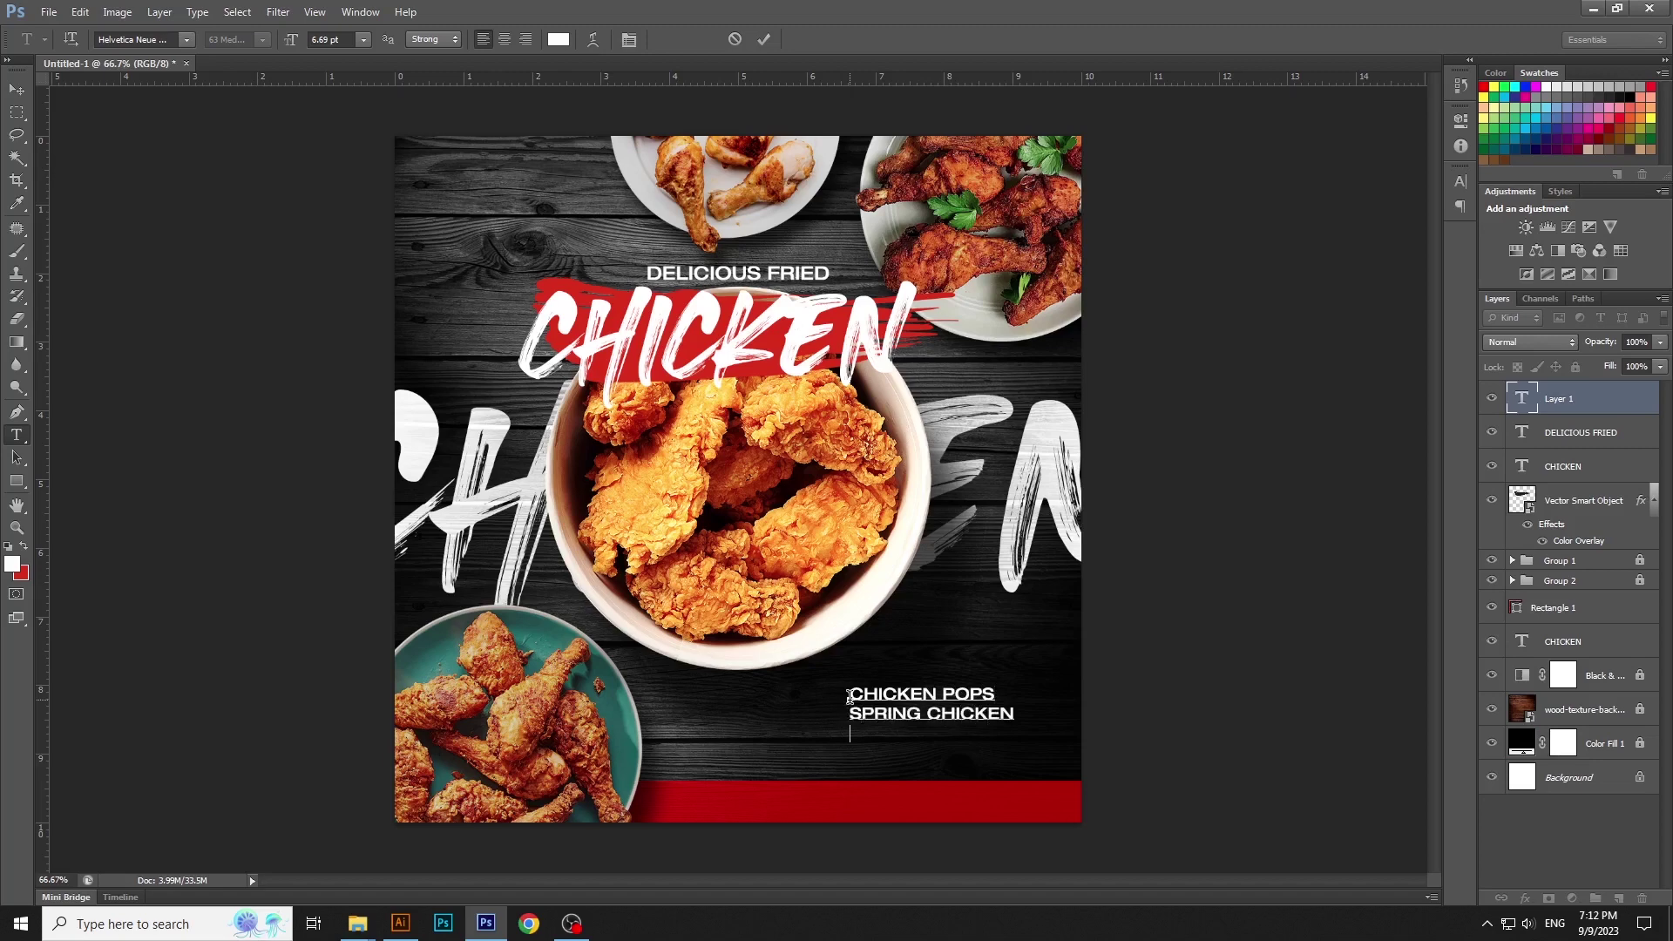
pyautogui.write('DRUMSTICK ')
pyautogui.write('GOLDEN')
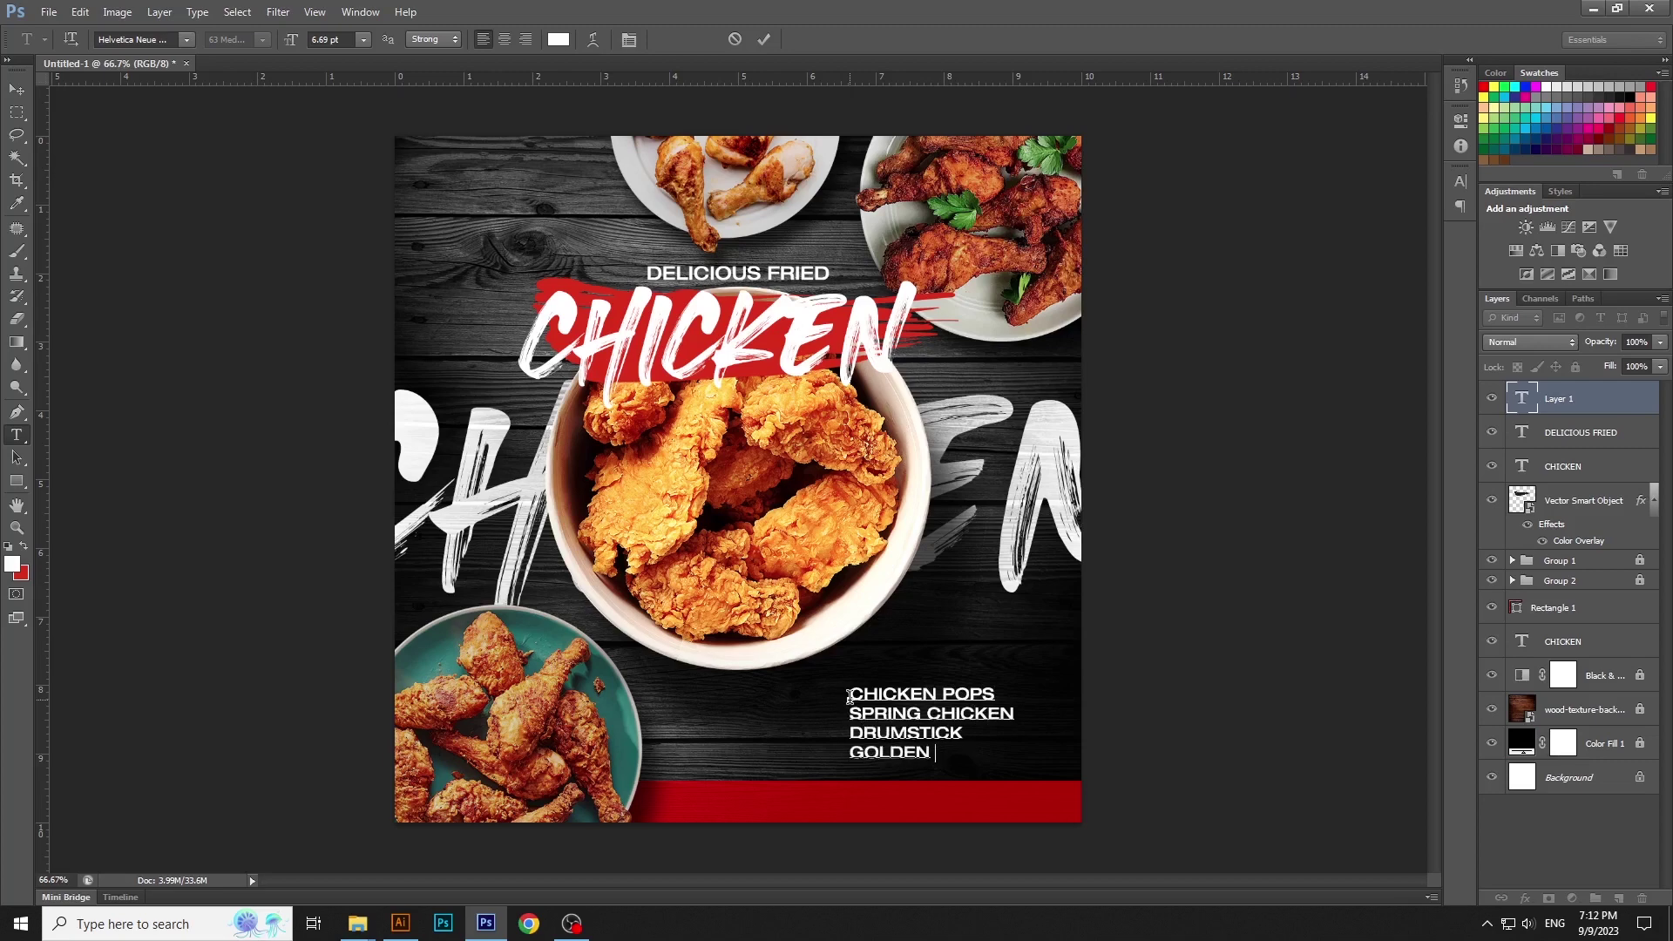
pyautogui.write('INGERS')
pyautogui.hotkey('ctrl', 'Return')
pyautogui.press('v')
pyautogui.moveTo(917, 717); pyautogui.dragTo(843, 715)
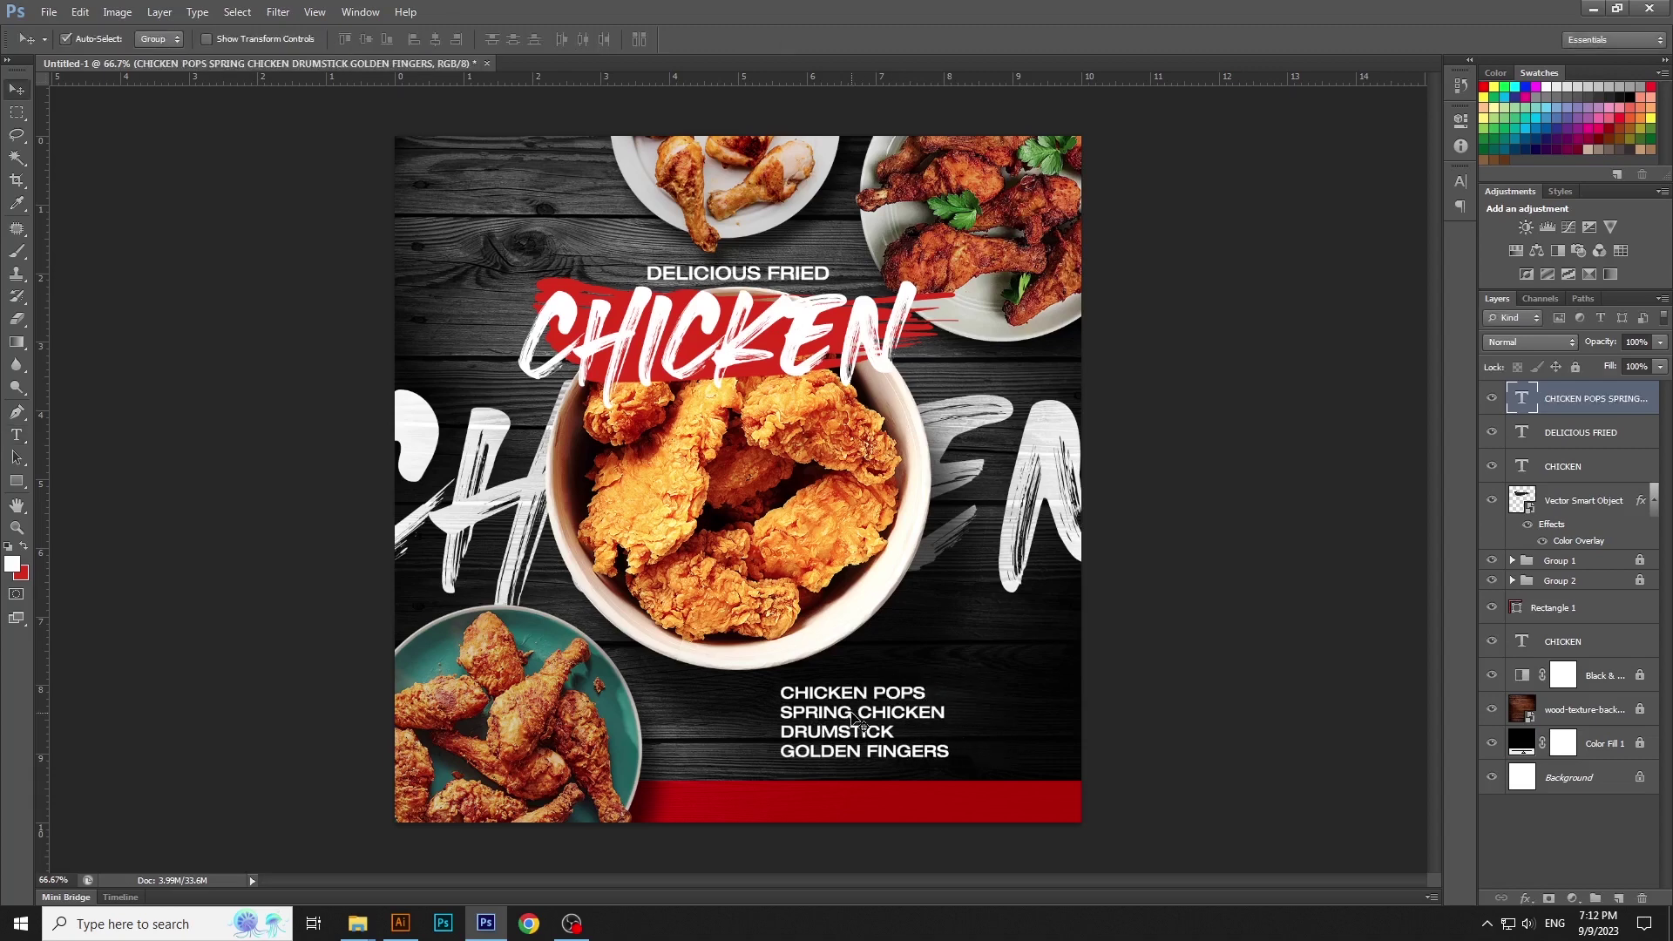
# Add the prices 100/-, 150/-, 200/-, 300/- and place them beside the menu items
pyautogui.press('t')
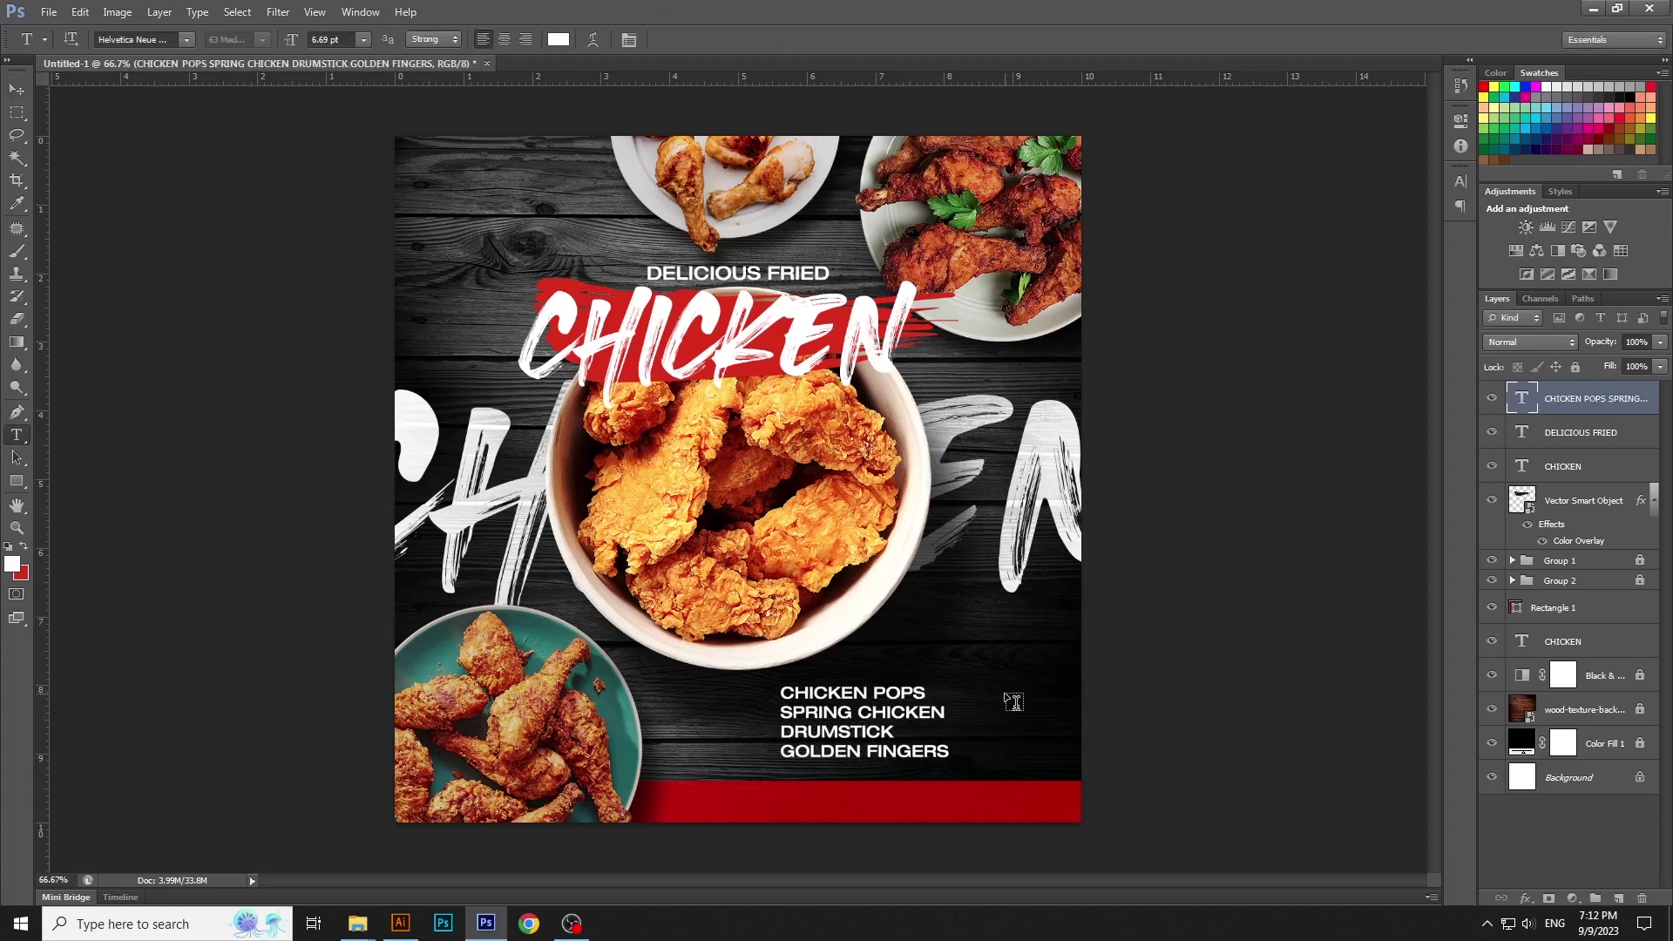
pyautogui.click(1004, 693)
pyautogui.write('10/-')
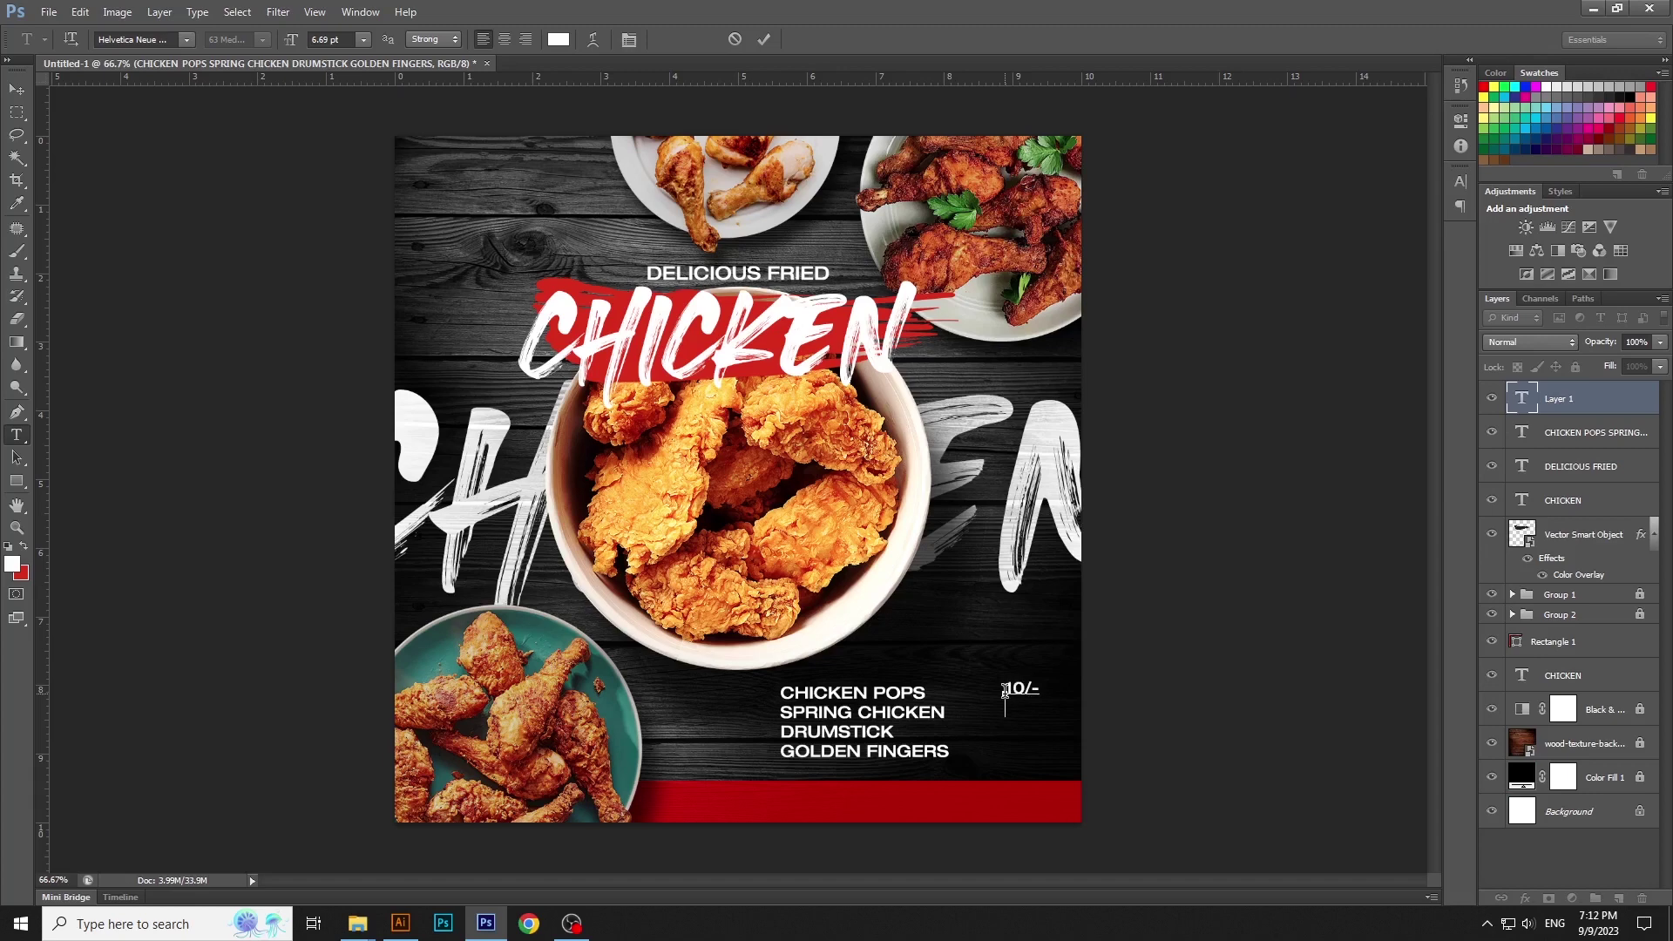
pyautogui.press('BackSpace')
pyautogui.press('BackSpace')
pyautogui.press('BackSpace')
pyautogui.press('BackSpace')
pyautogui.write('0/- 150/- 200/- 300/-')
pyautogui.hotkey('ctrl', 'Return')
pyautogui.press('v')
pyautogui.moveTo(1015, 724); pyautogui.dragTo(991, 727)
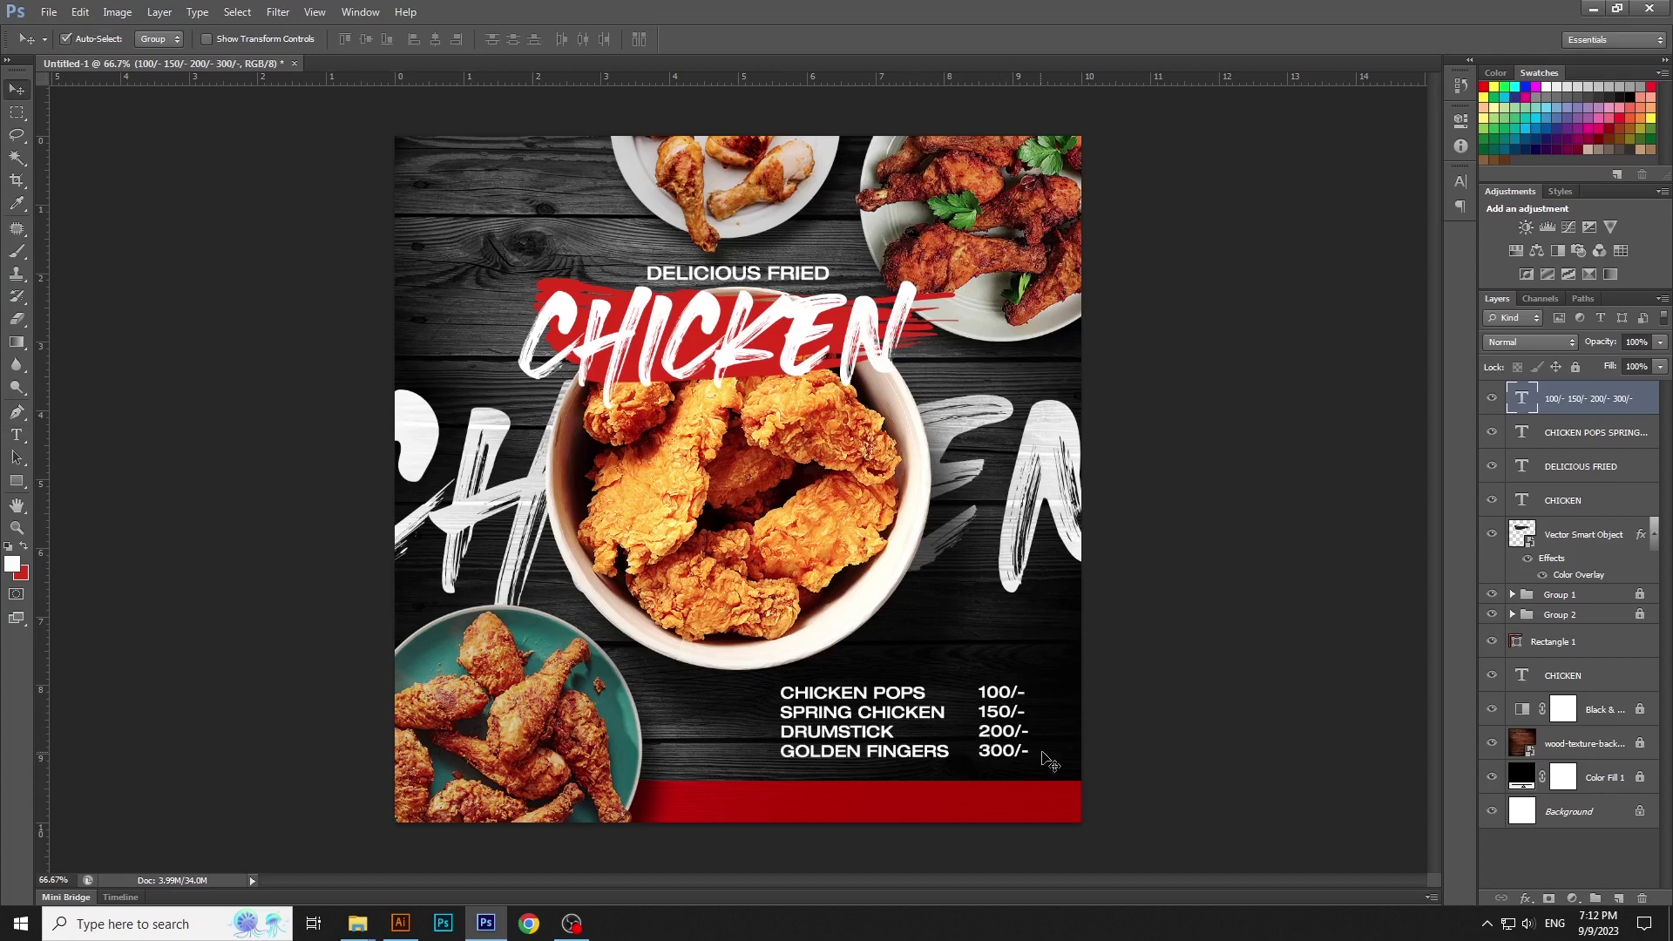
pyautogui.press('Down')
pyautogui.press('Down')
# Select both menu text layers and move them together into alignment
pyautogui.click(1218, 755)
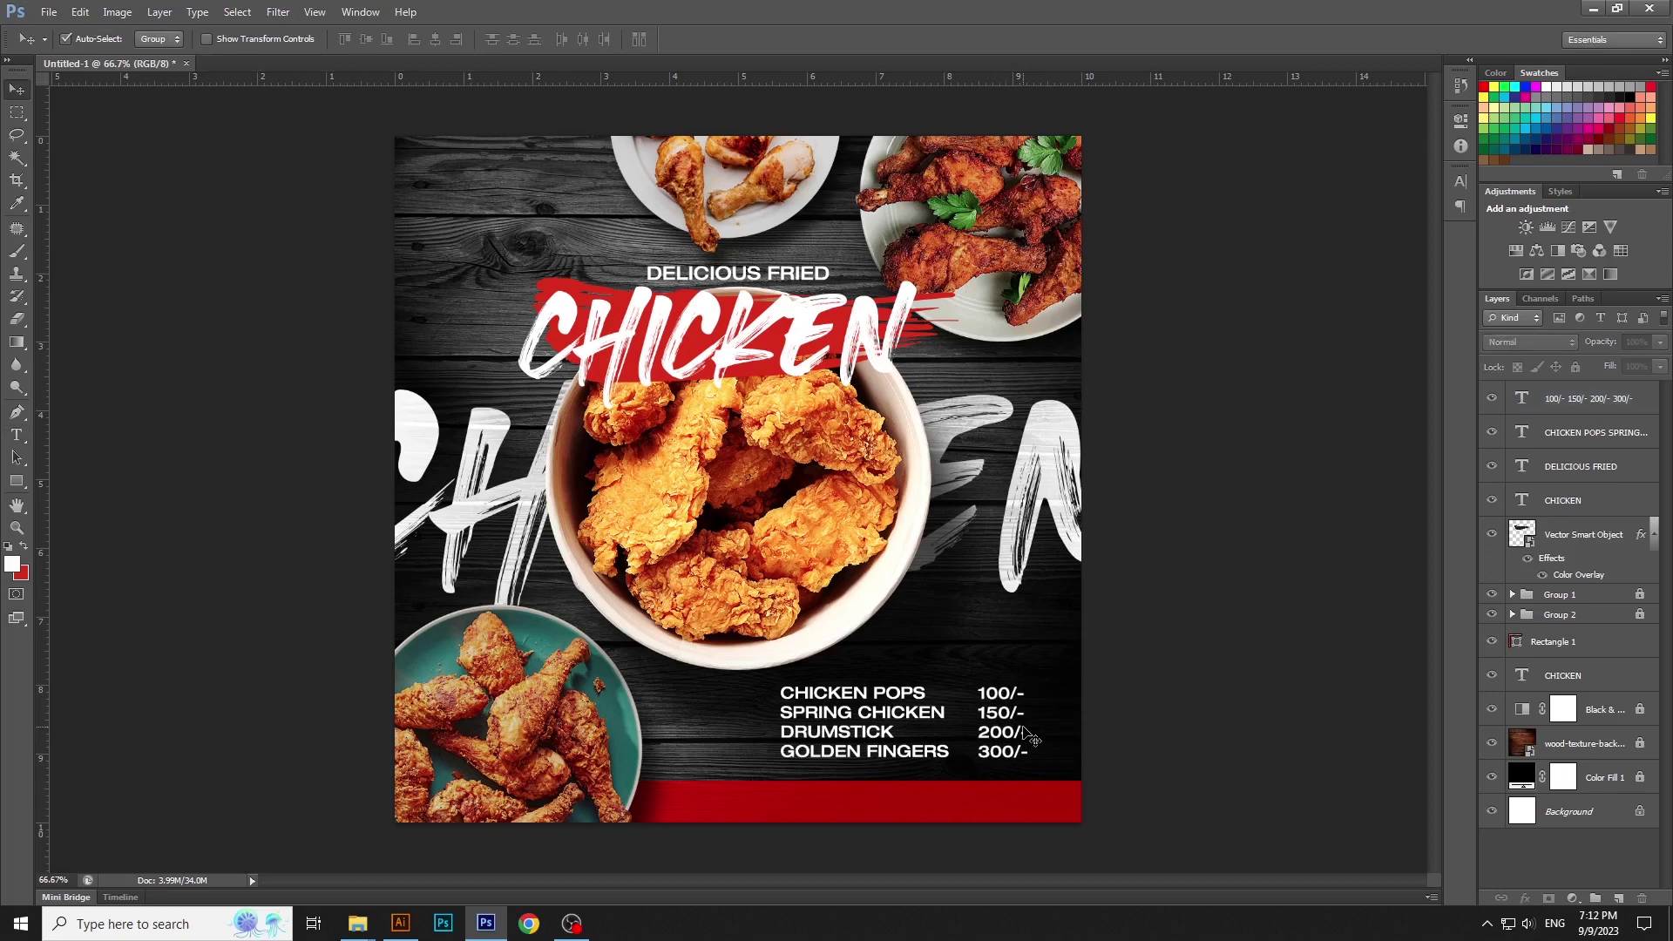
pyautogui.click(1012, 741)
pyautogui.keyDown('shift'); pyautogui.click(859, 735); pyautogui.keyUp('shift')
pyautogui.moveTo(859, 734); pyautogui.dragTo(877, 728)
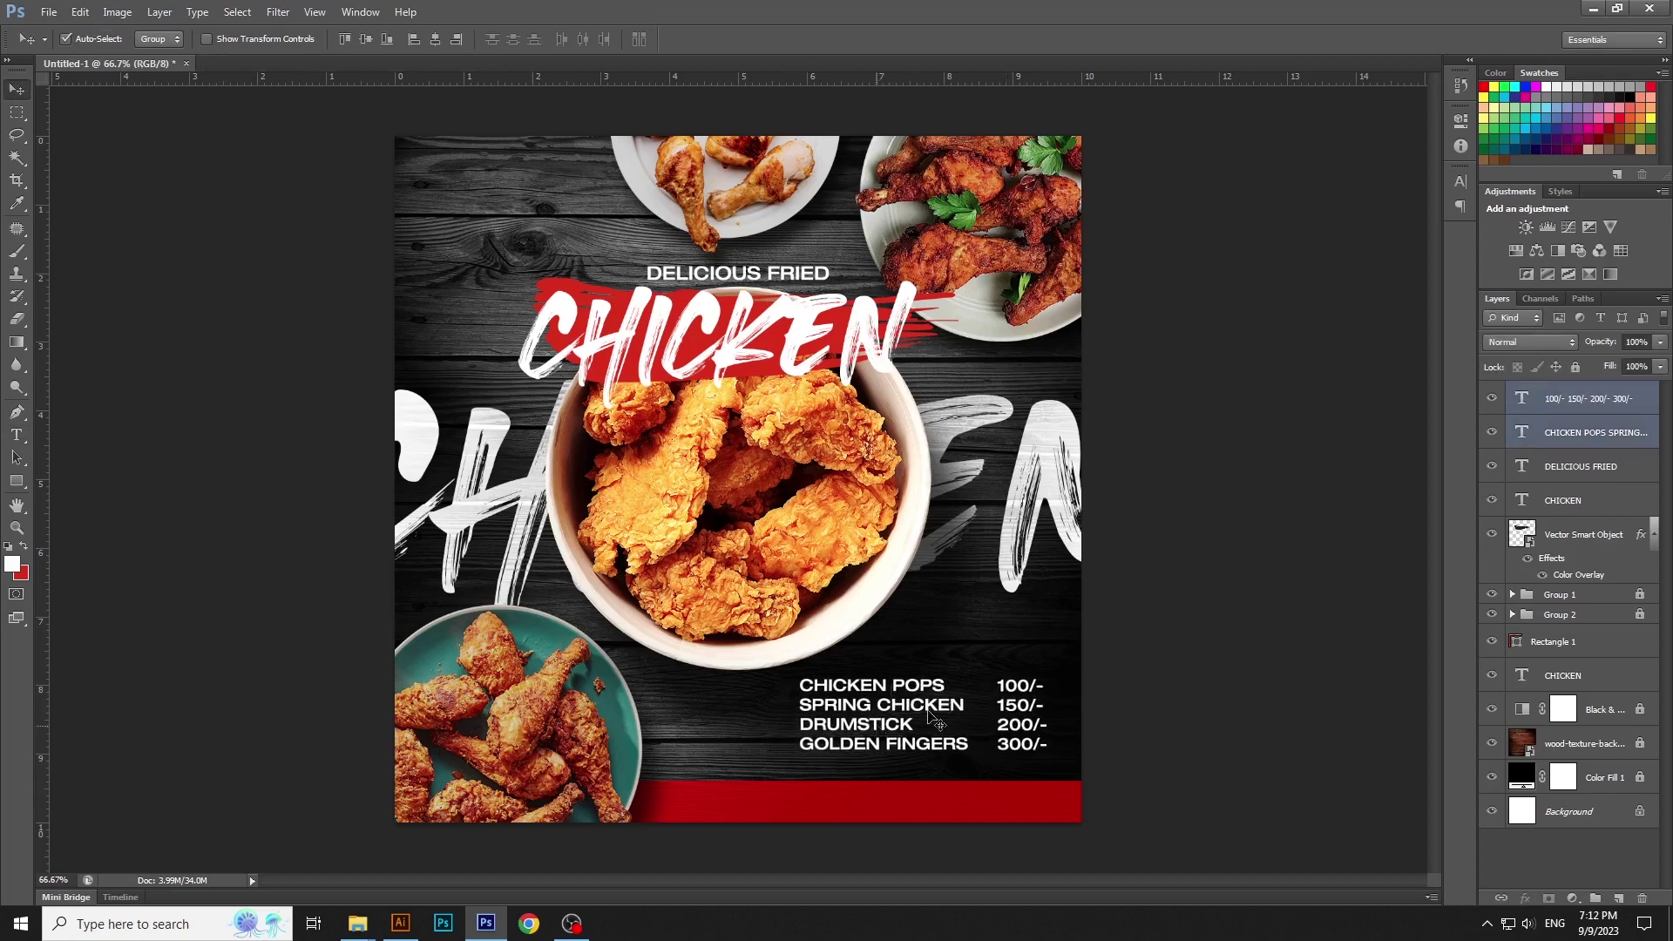
pyautogui.click(1299, 691)
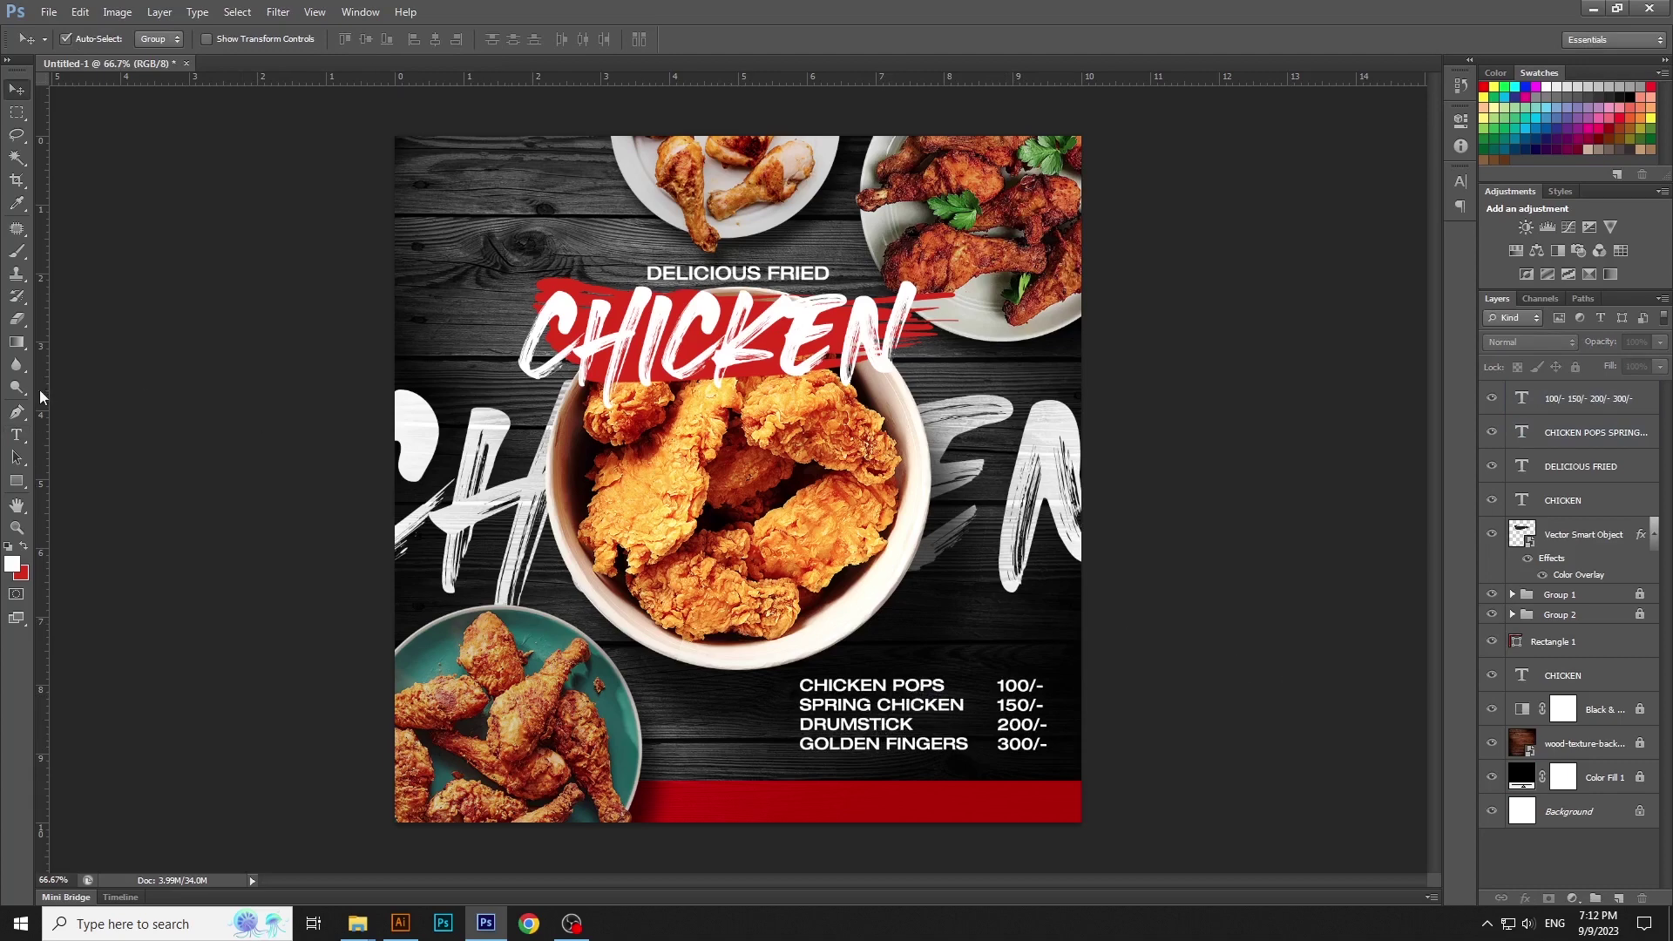
pyautogui.click(17, 434)
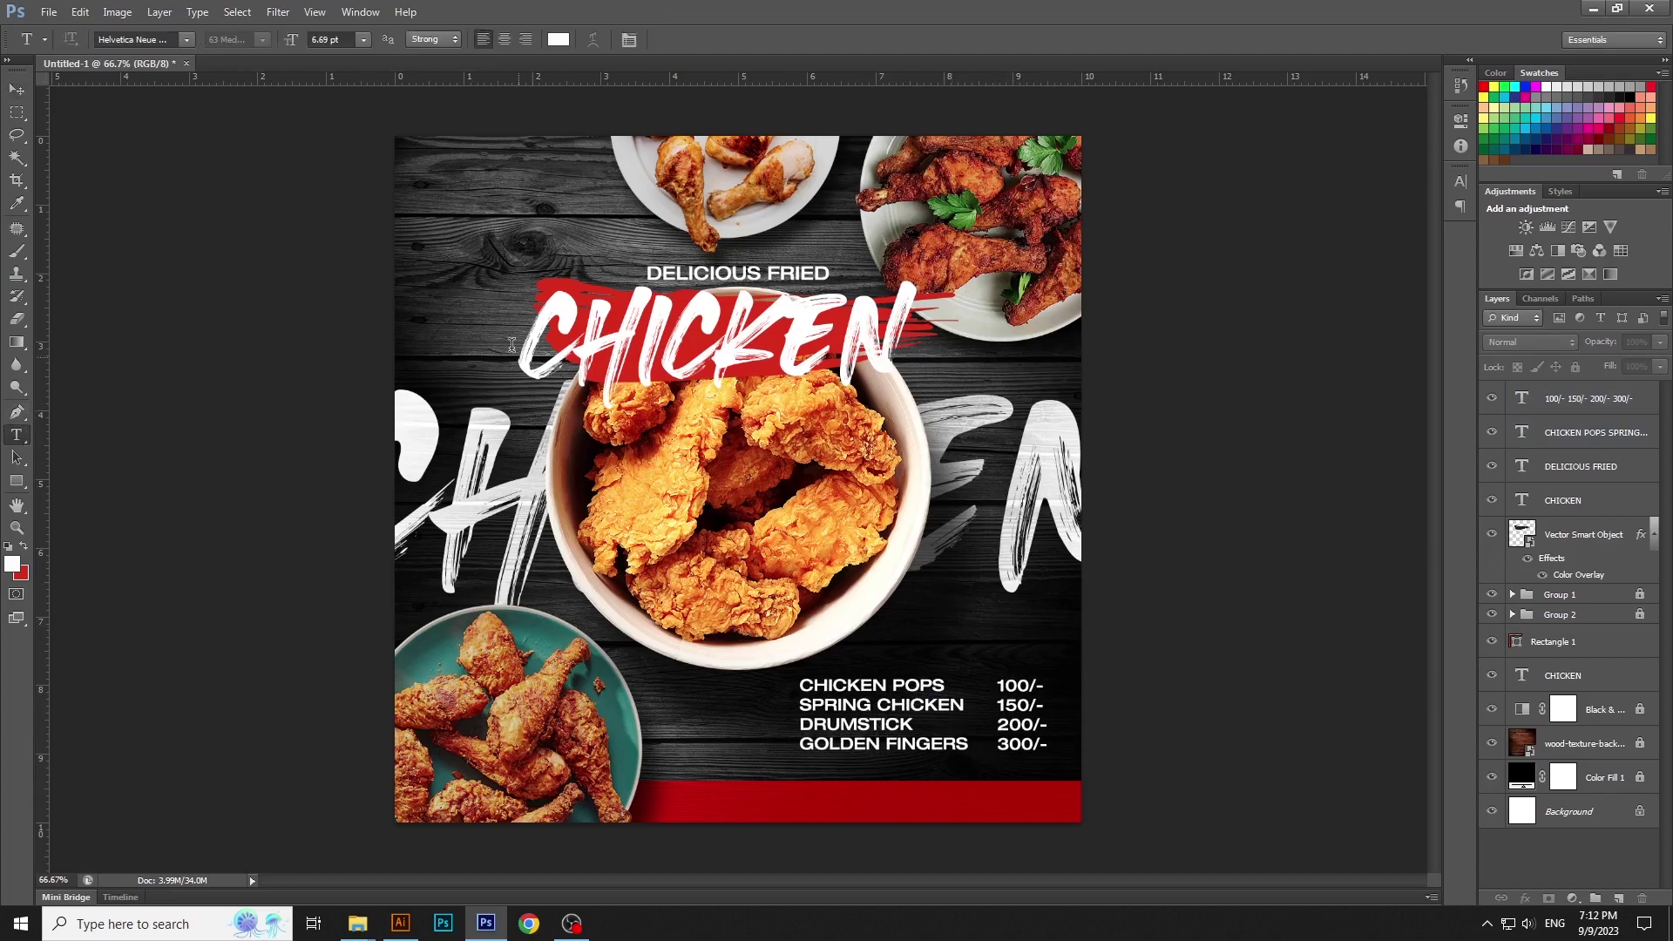
# Add a 'FREE DELIVERY' text line, move it onto the red bar and shrink it slightly
pyautogui.click(454, 194)
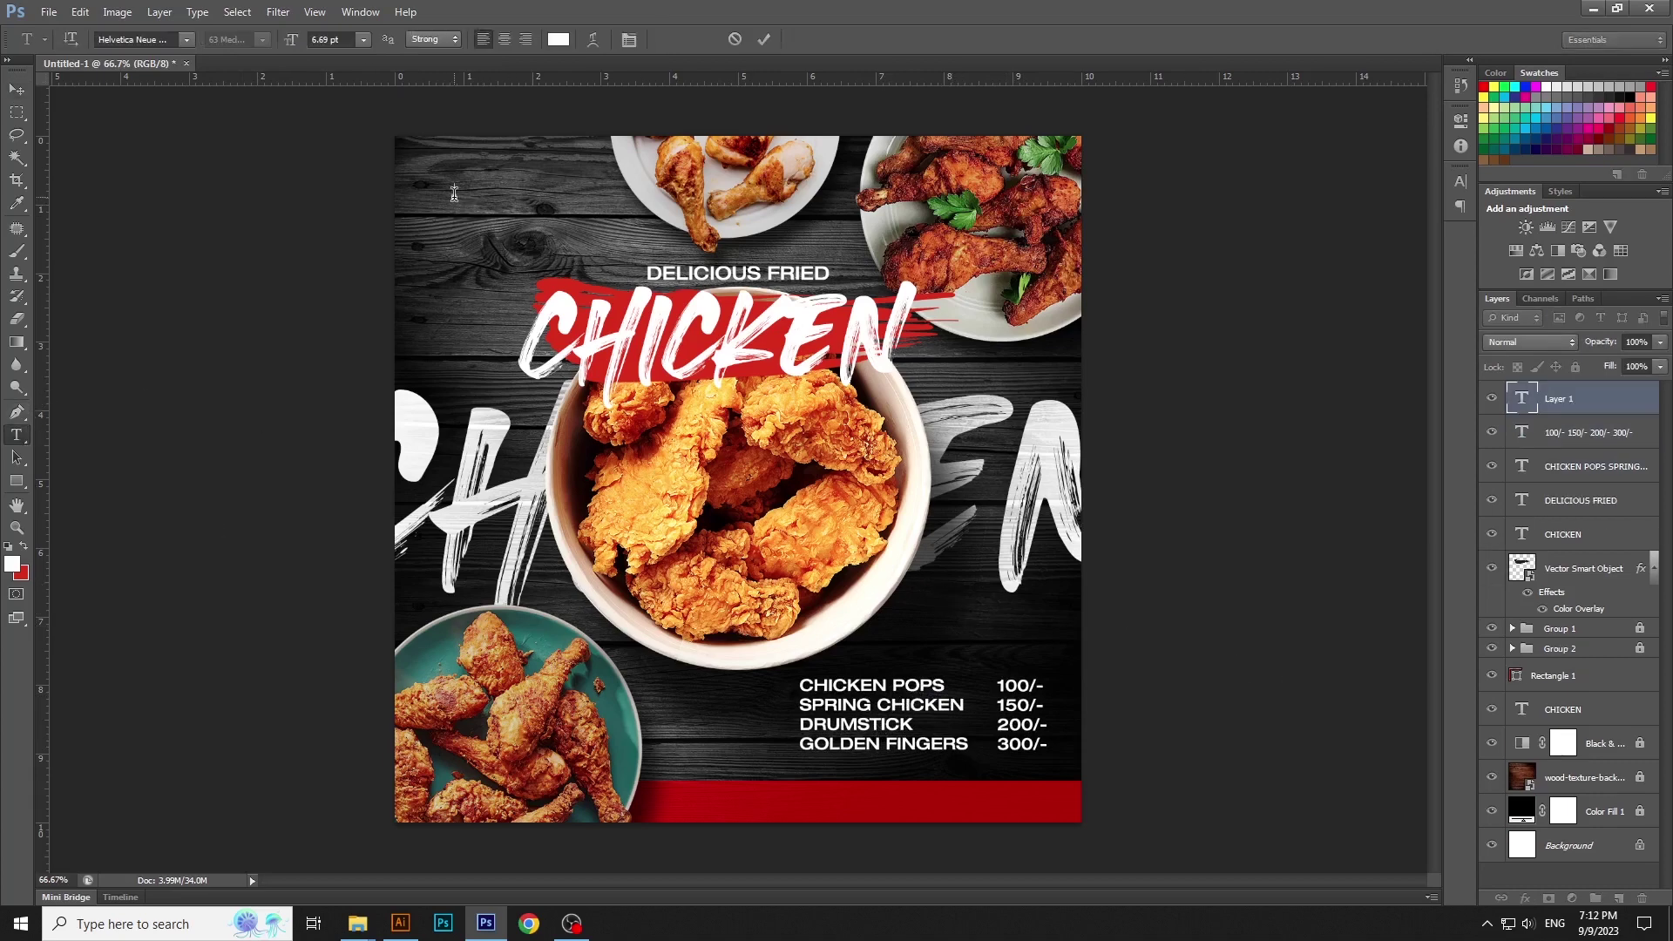
pyautogui.write('FREE DELIVERY :')
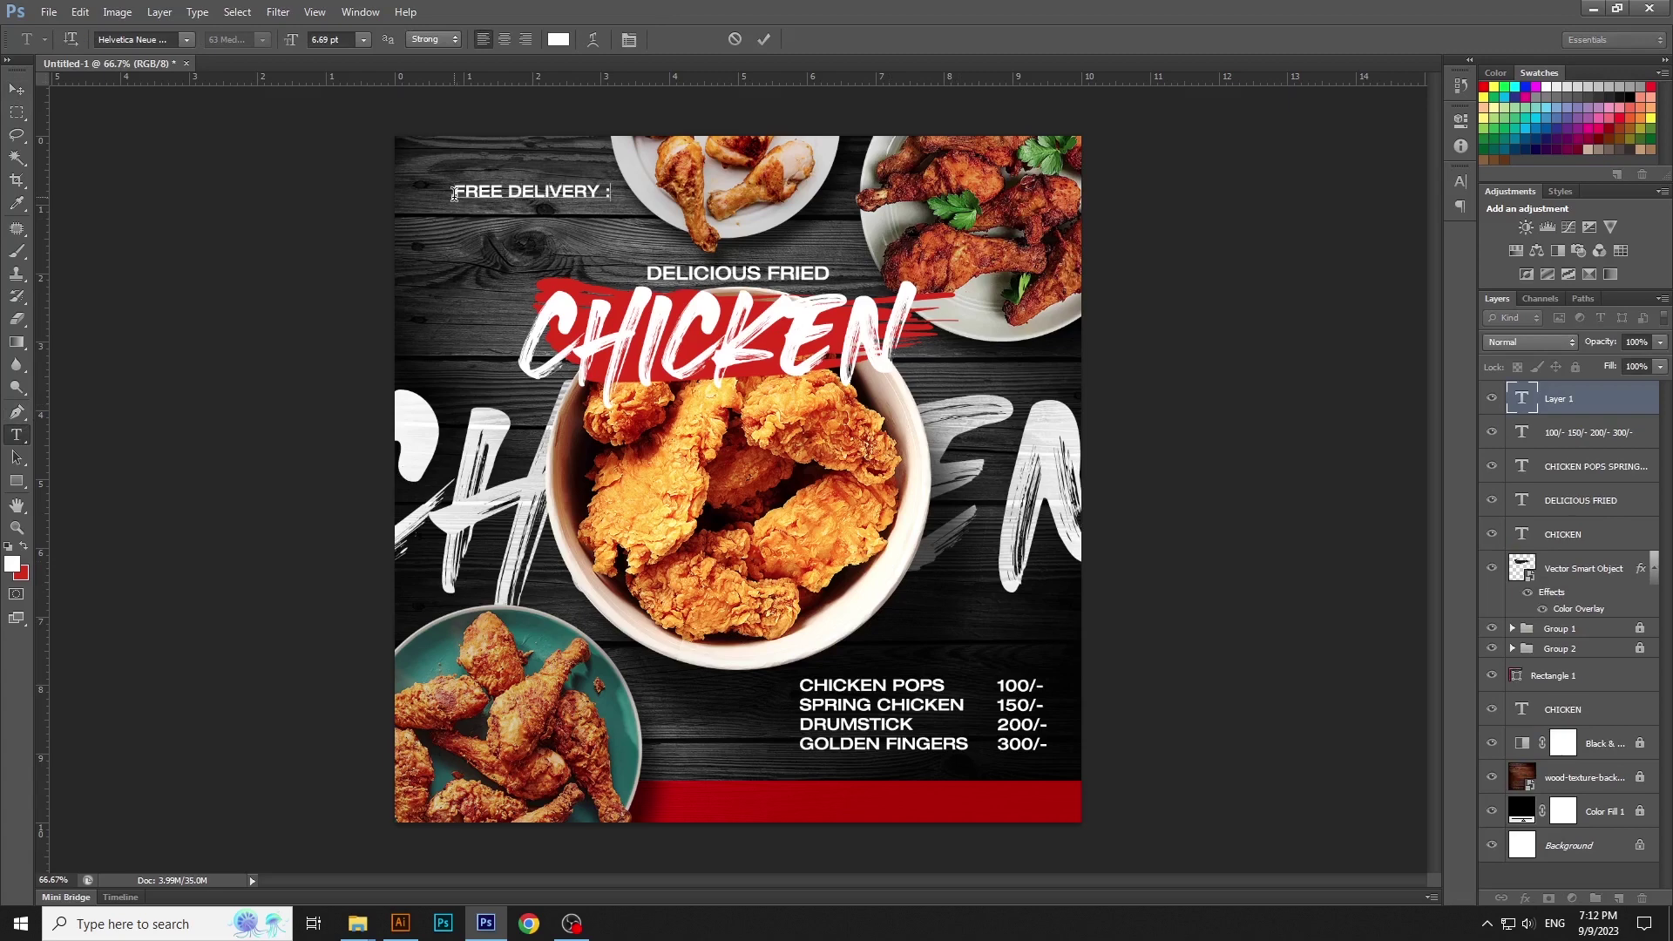
pyautogui.hotkey('ctrl', 'Return')
pyautogui.press('v')
pyautogui.moveTo(478, 192); pyautogui.dragTo(722, 798)
pyautogui.hotkey('ctrl', 't')
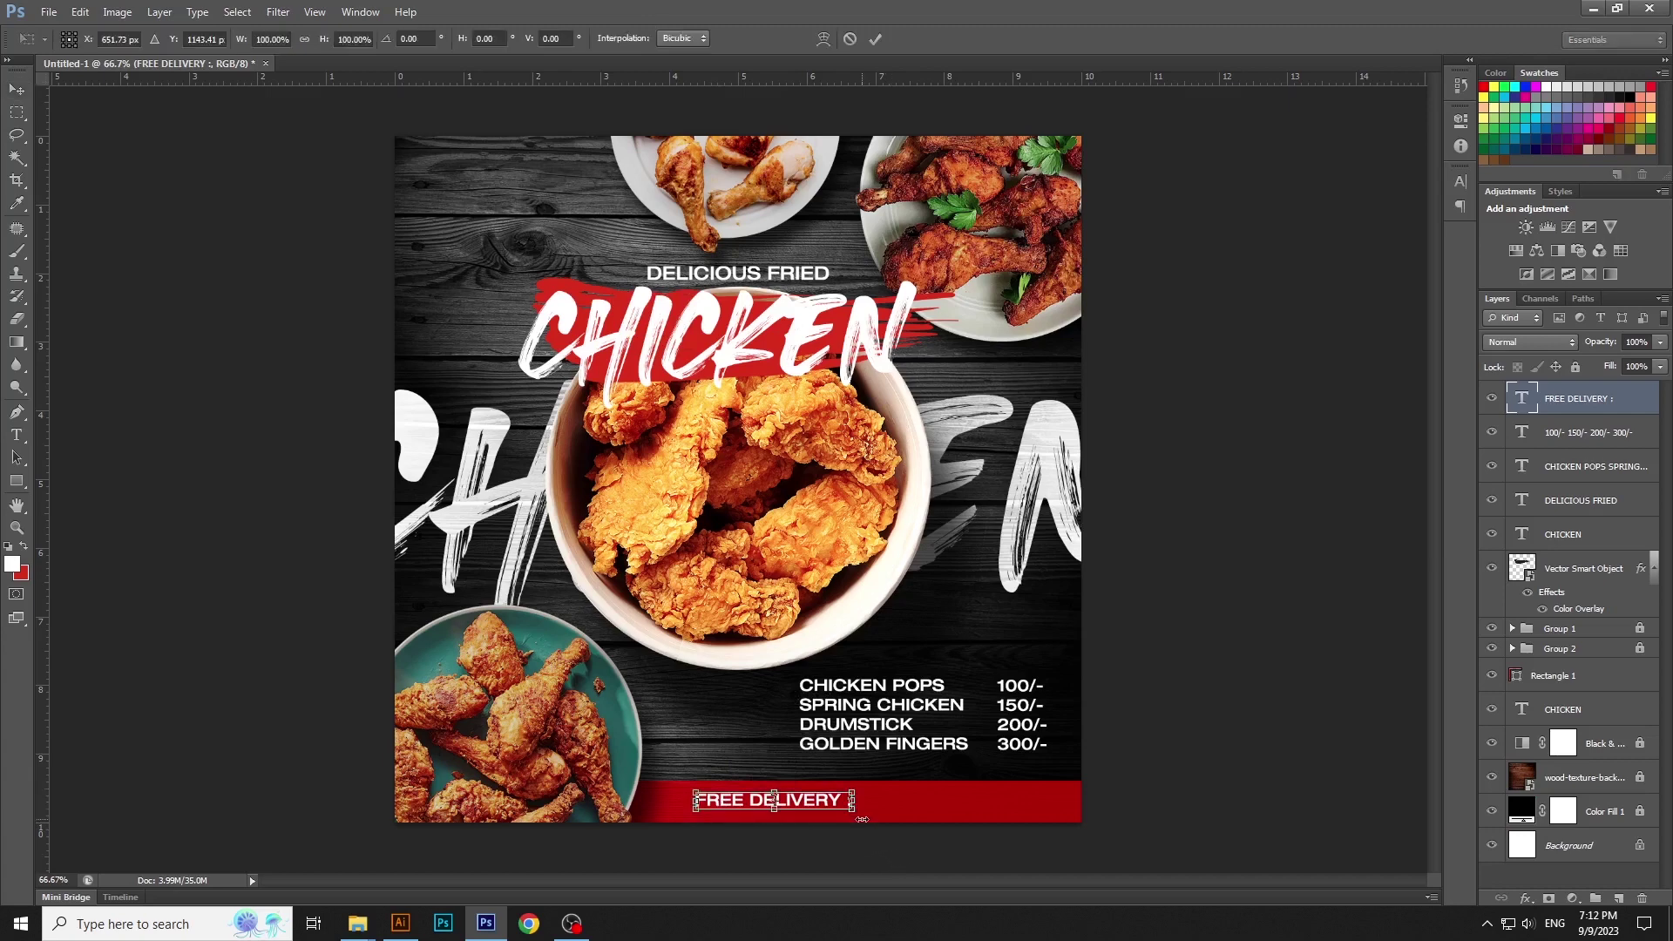
pyautogui.moveTo(850, 815); pyautogui.dragTo(830, 811)
pyautogui.press('Return')
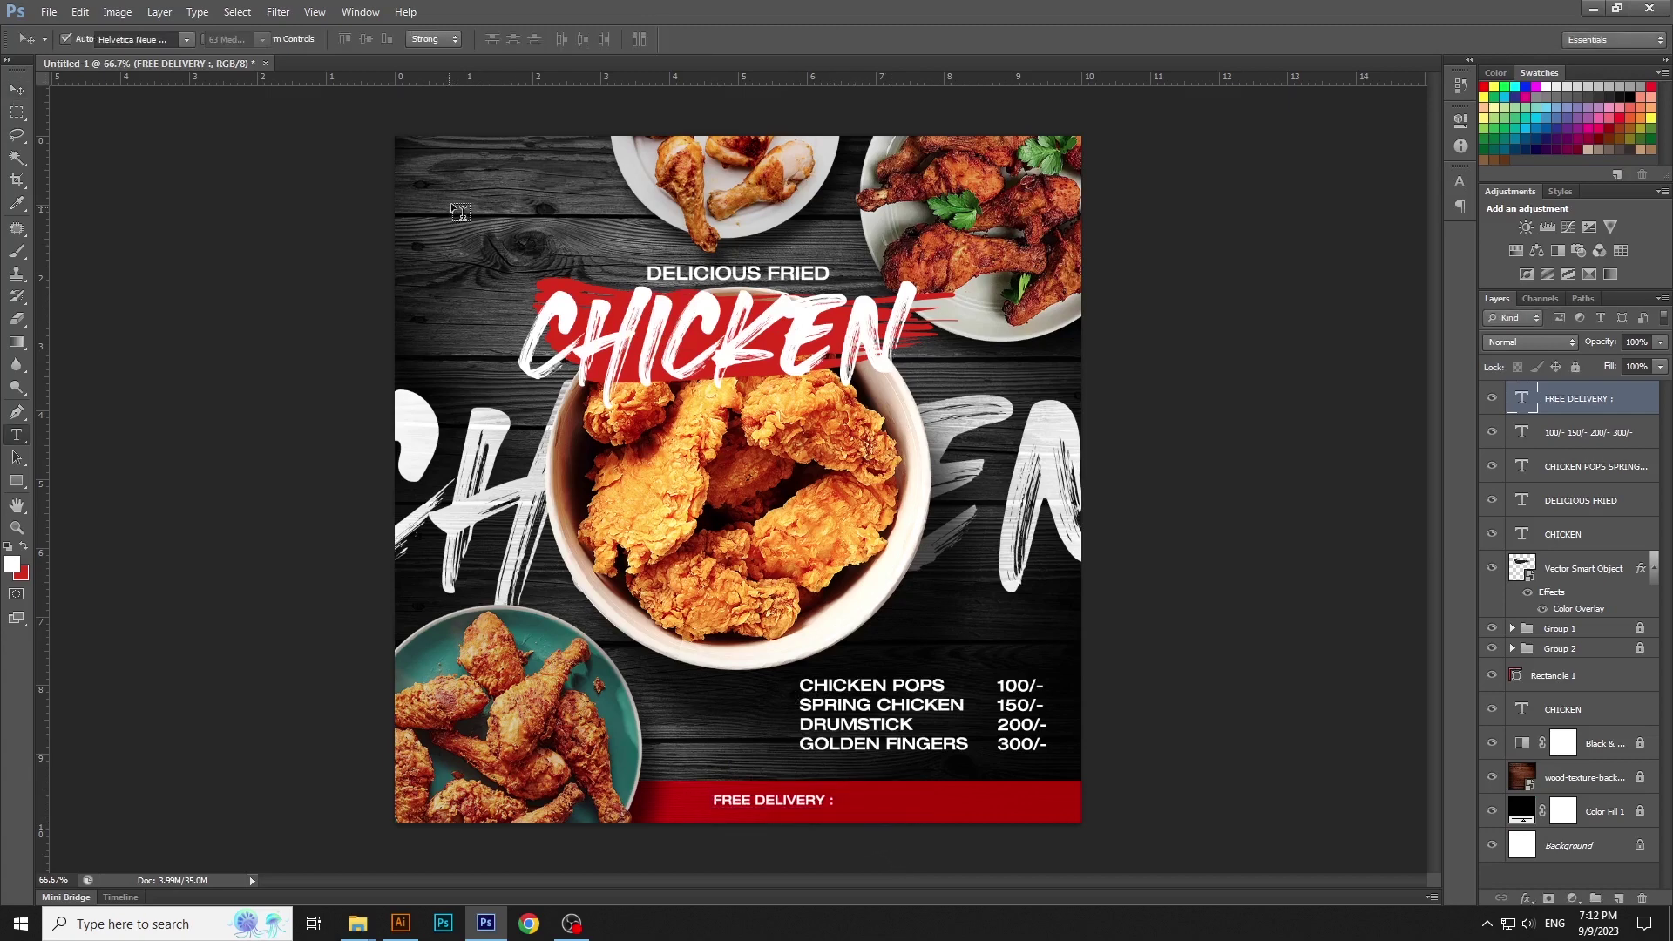
# Add the contact phone number text, move it onto the red bar and enlarge it about 130%
pyautogui.click(17, 435)
pyautogui.click(579, 175)
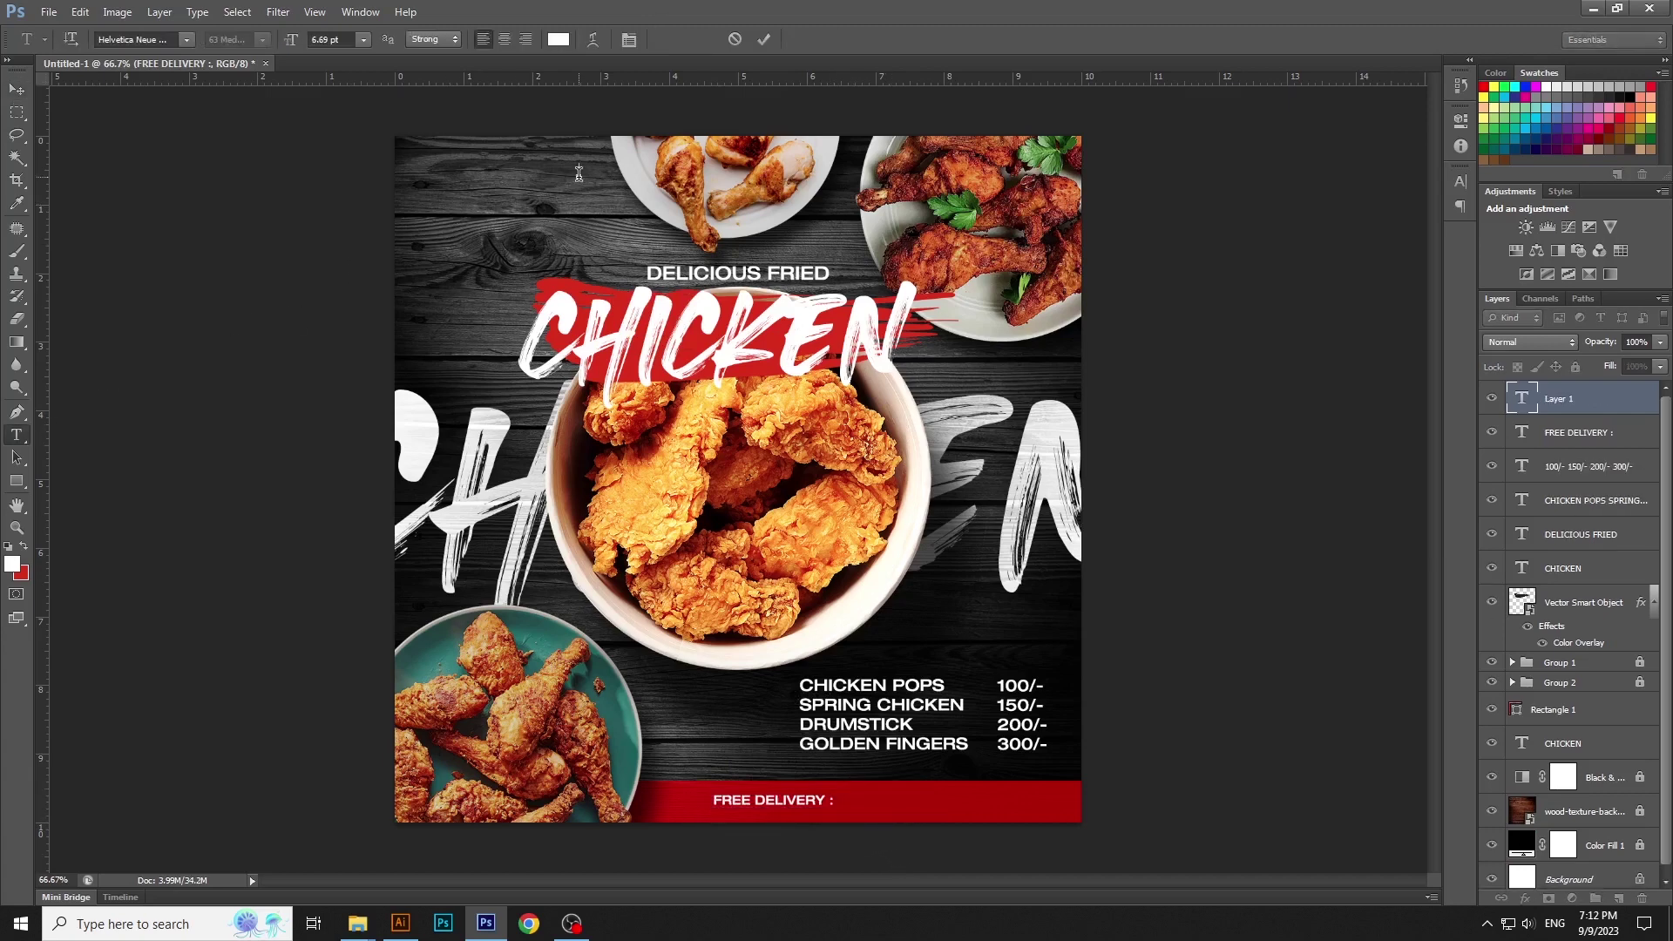
pyautogui.hotkey('ctrl', 'Return')
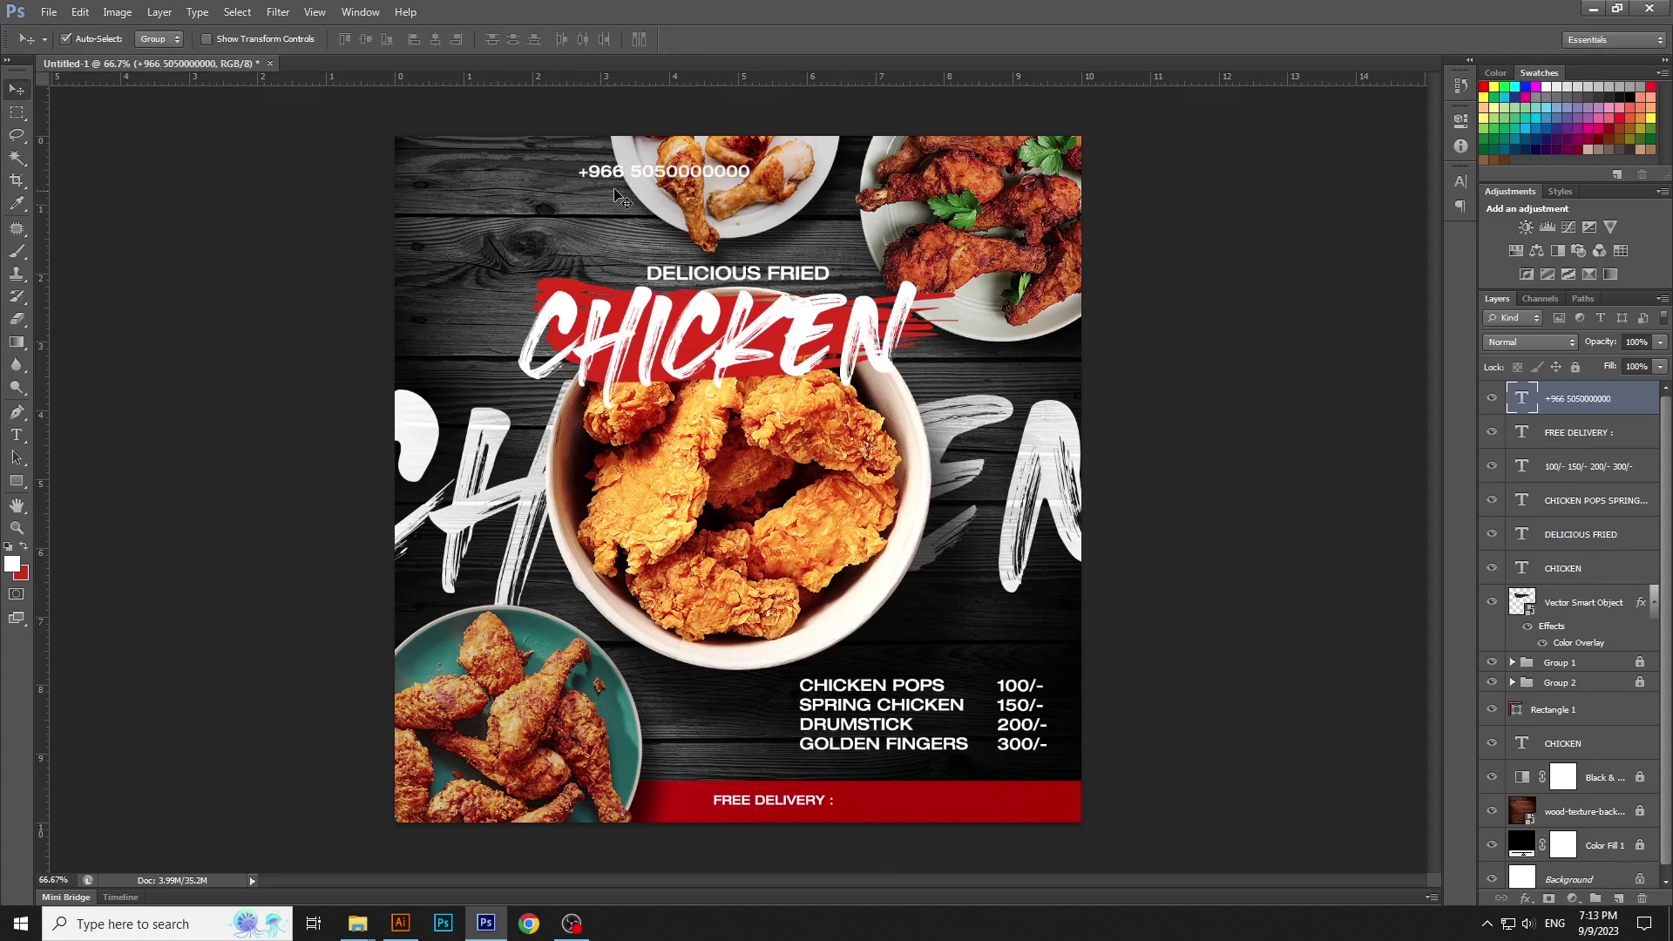
pyautogui.moveTo(606, 174); pyautogui.dragTo(1002, 800)
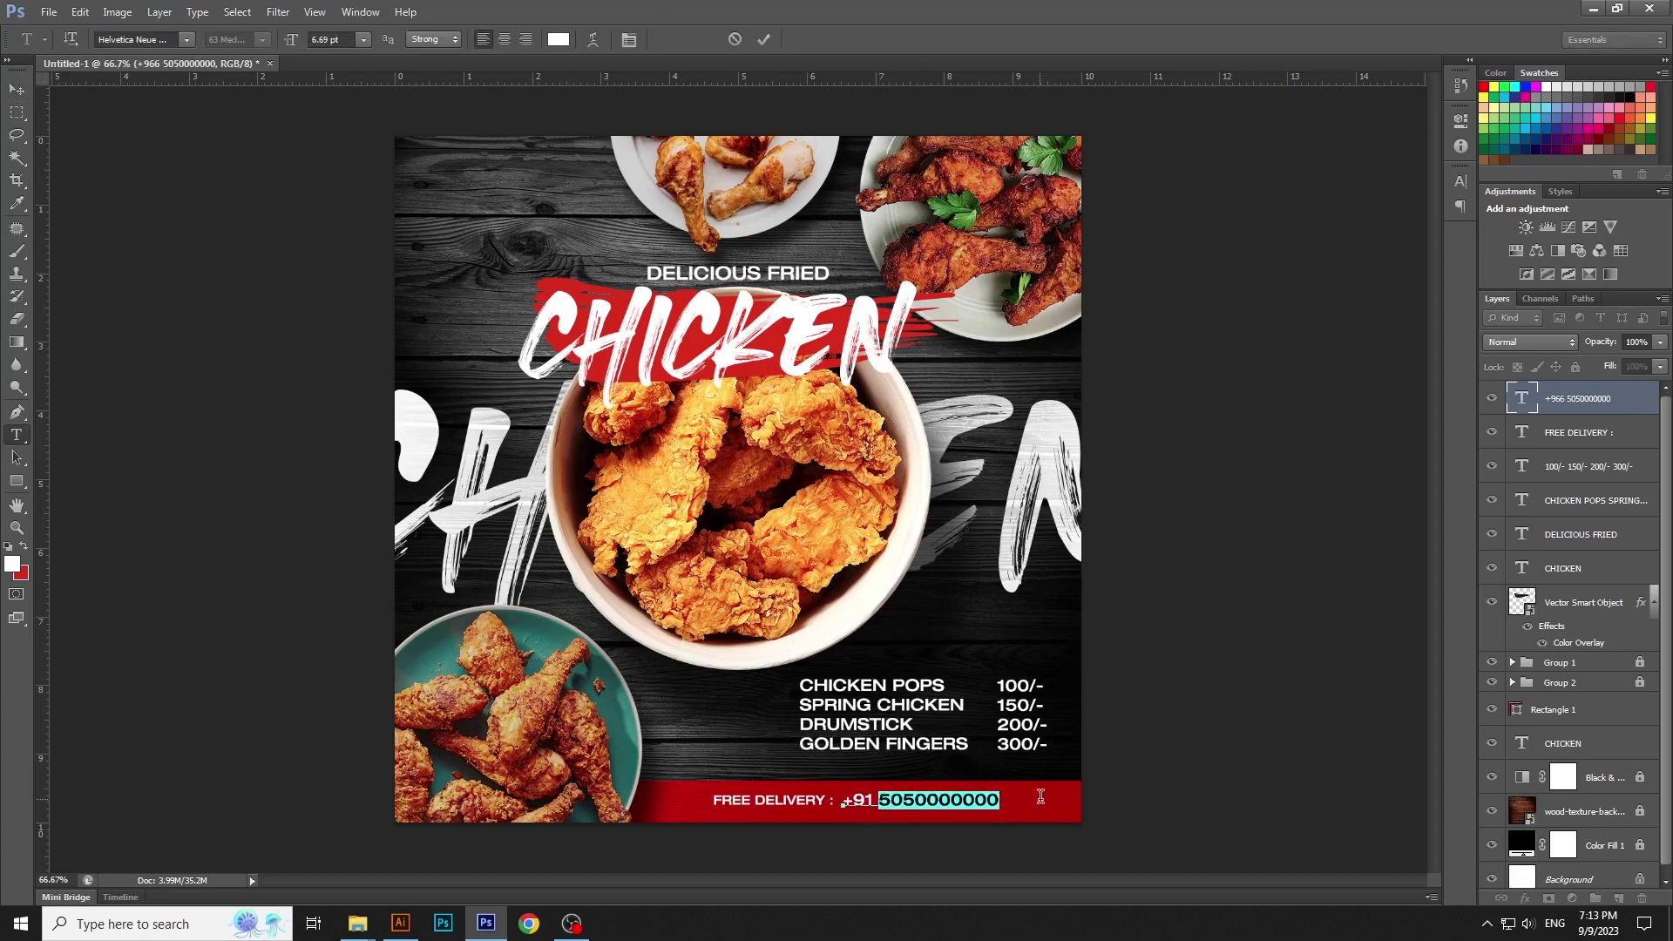
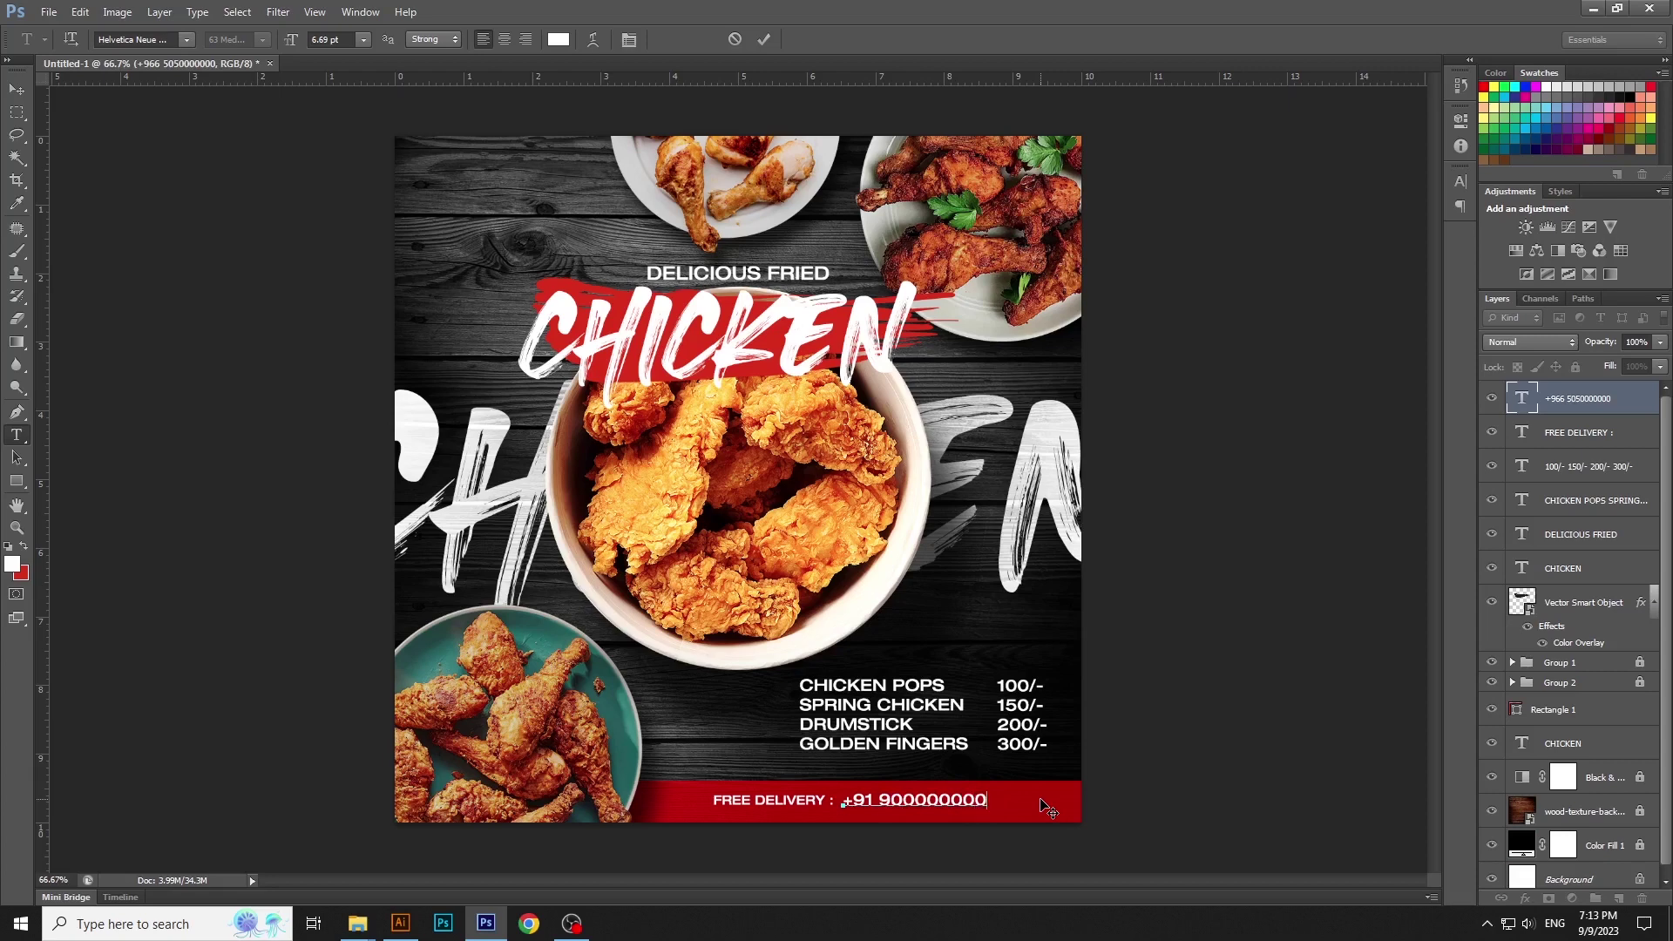
pyautogui.hotkey('ctrl', 'Return')
pyautogui.hotkey('ctrl', 't')
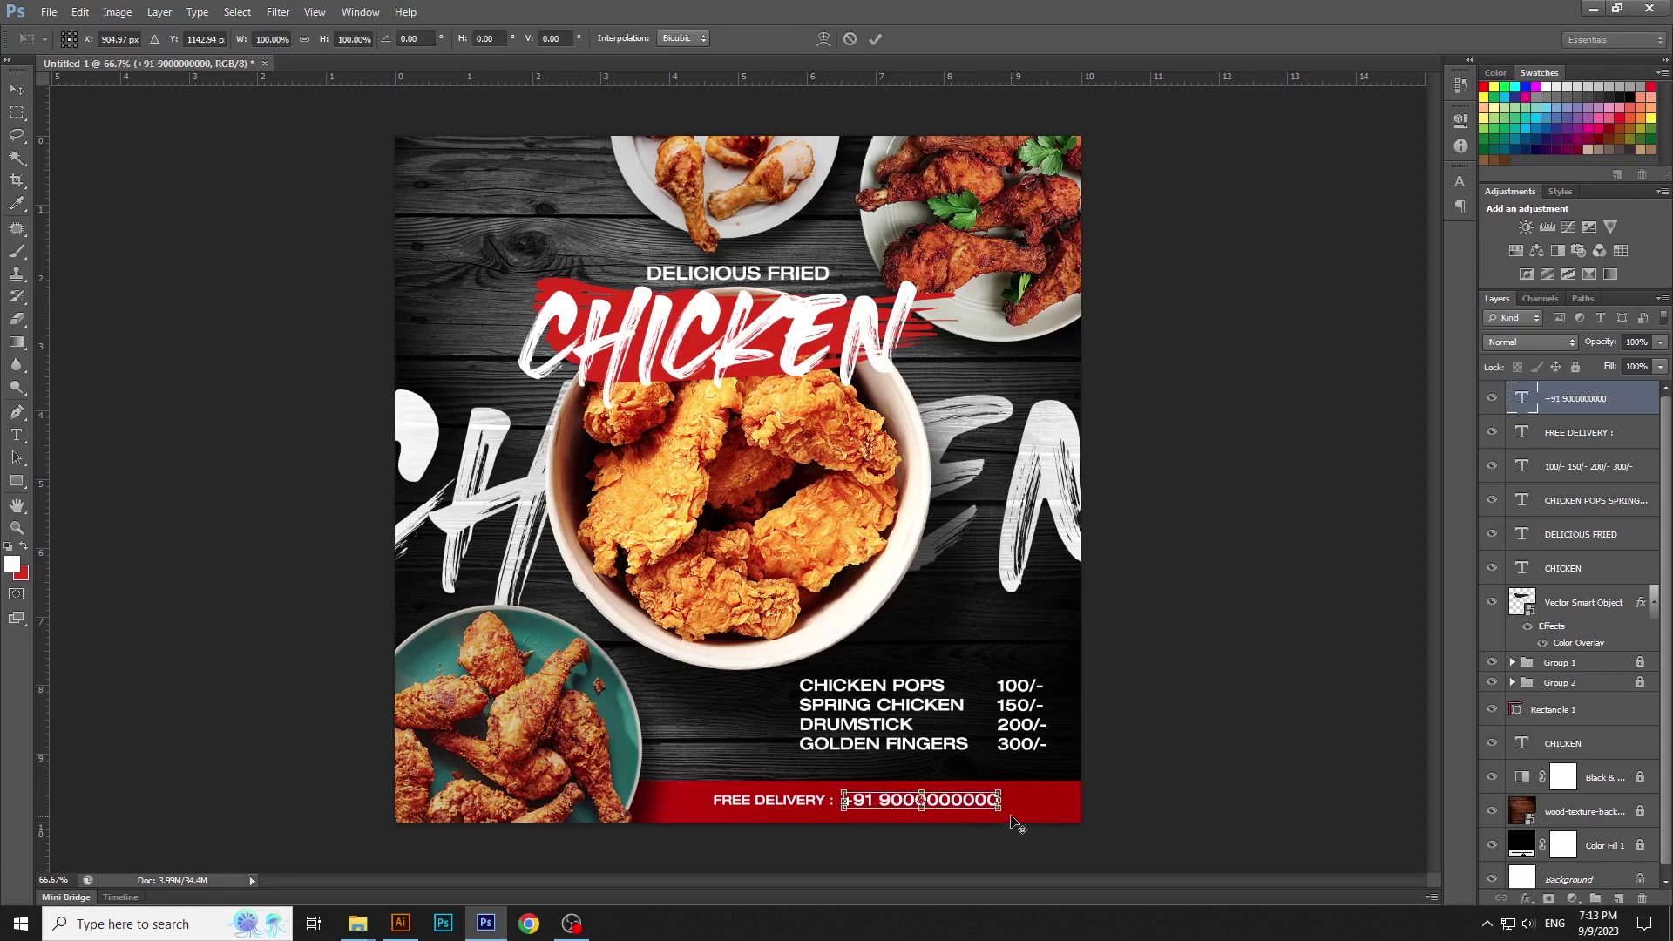
pyautogui.moveTo(1010, 816)
pyautogui.mouseDown()
pyautogui.moveTo(1053, 814)
pyautogui.moveTo(1021, 812)
pyautogui.mouseUp()
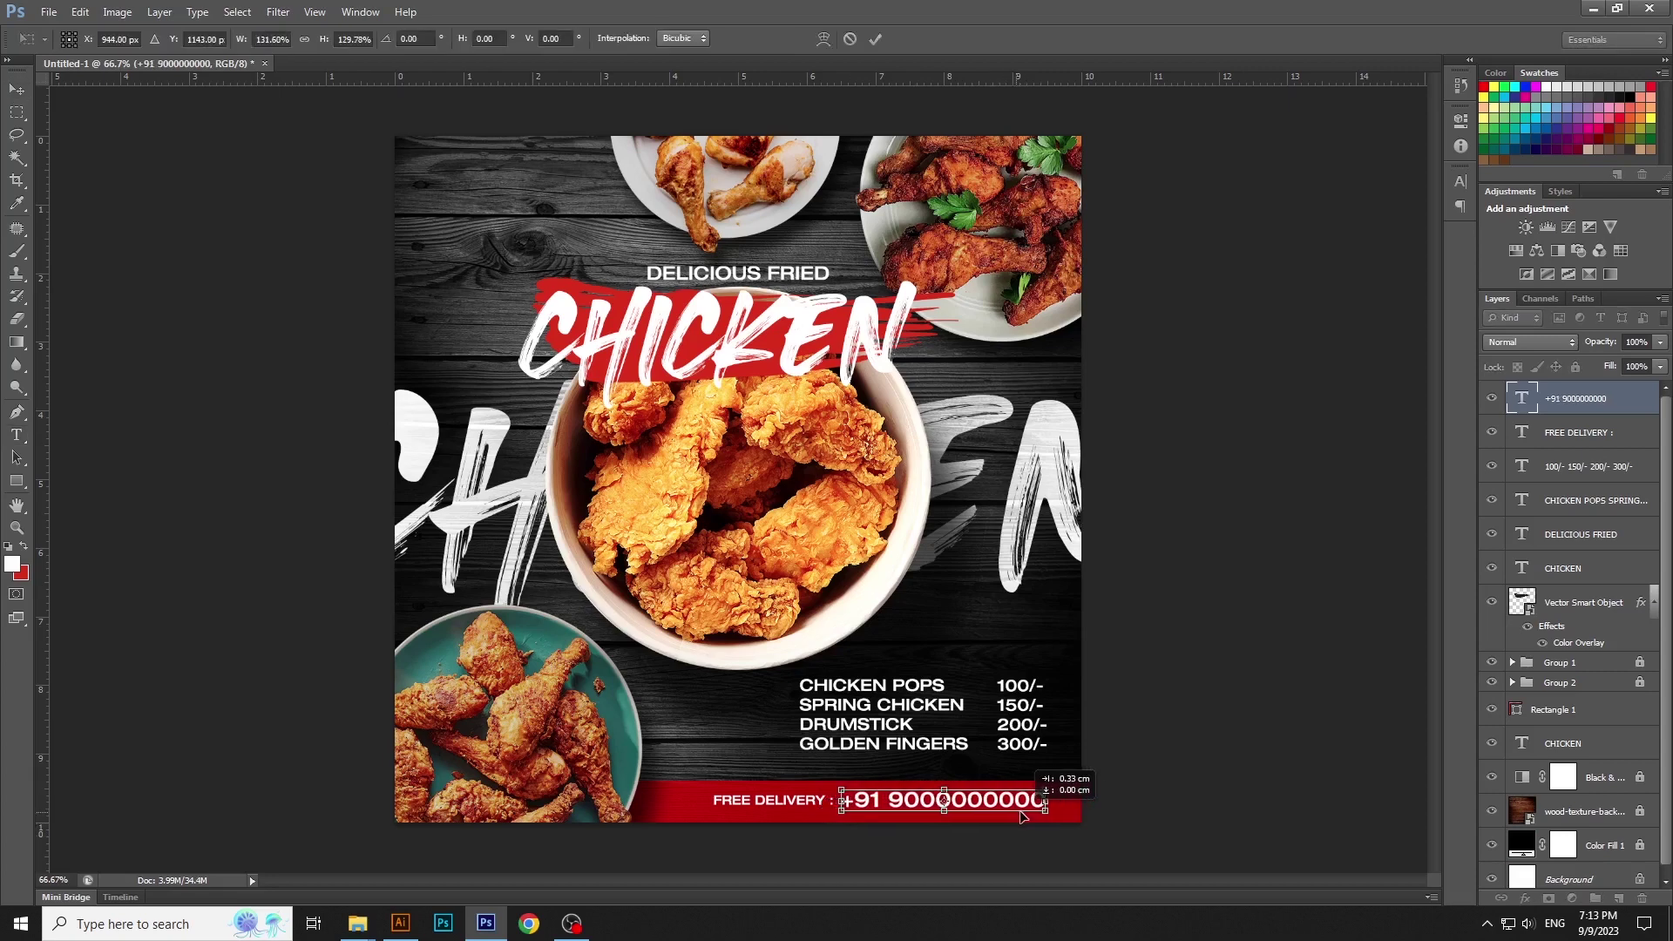
pyautogui.press('Return')
# Scale both footer text layers together down to about 88%
pyautogui.hotkey('shift', 'alt', '[')
pyautogui.hotkey('ctrl', 't')
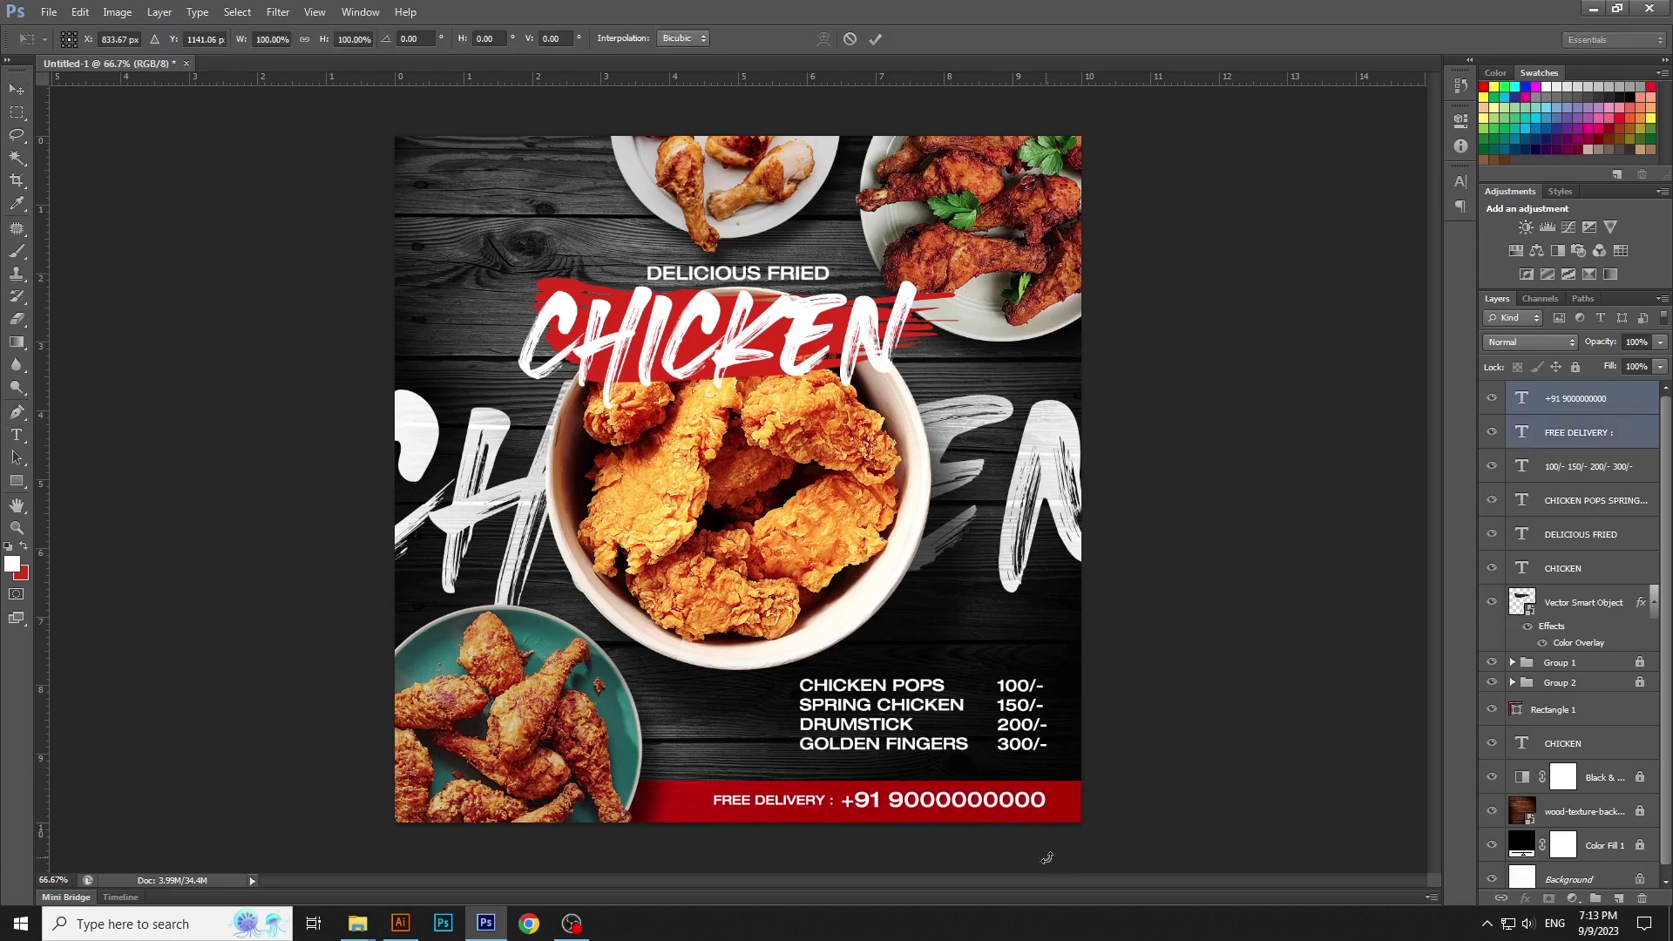
pyautogui.moveTo(1049, 813); pyautogui.dragTo(1024, 811)
pyautogui.press('Return')
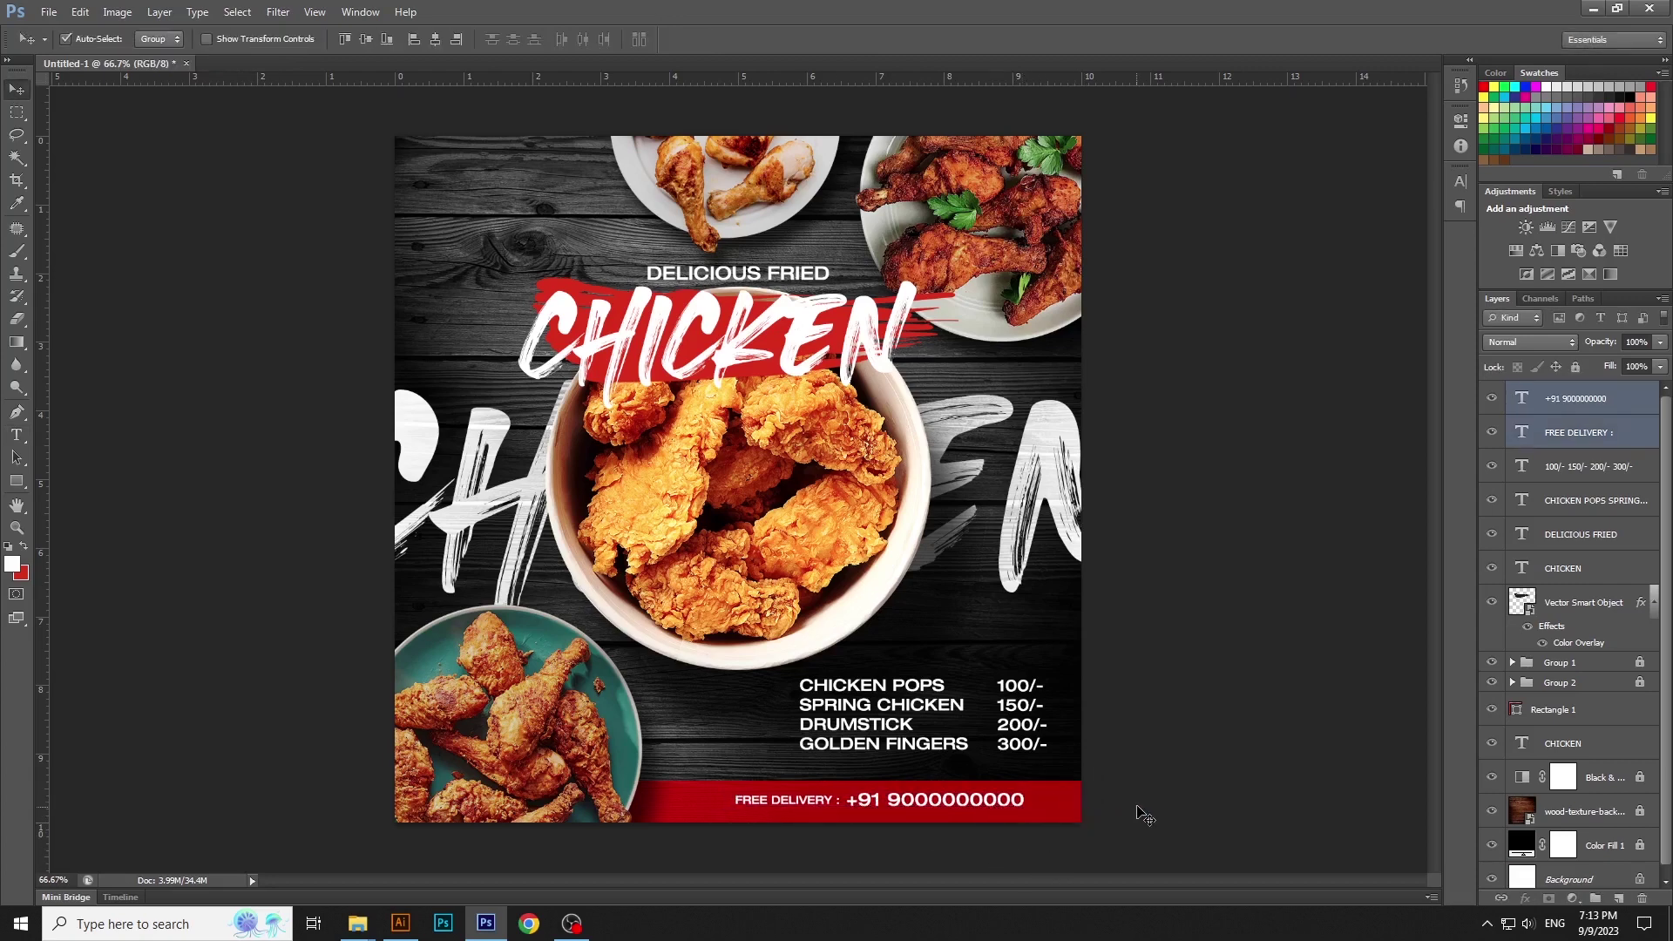
# Move the menu items and prices together slightly down and right
pyautogui.click(1042, 731)
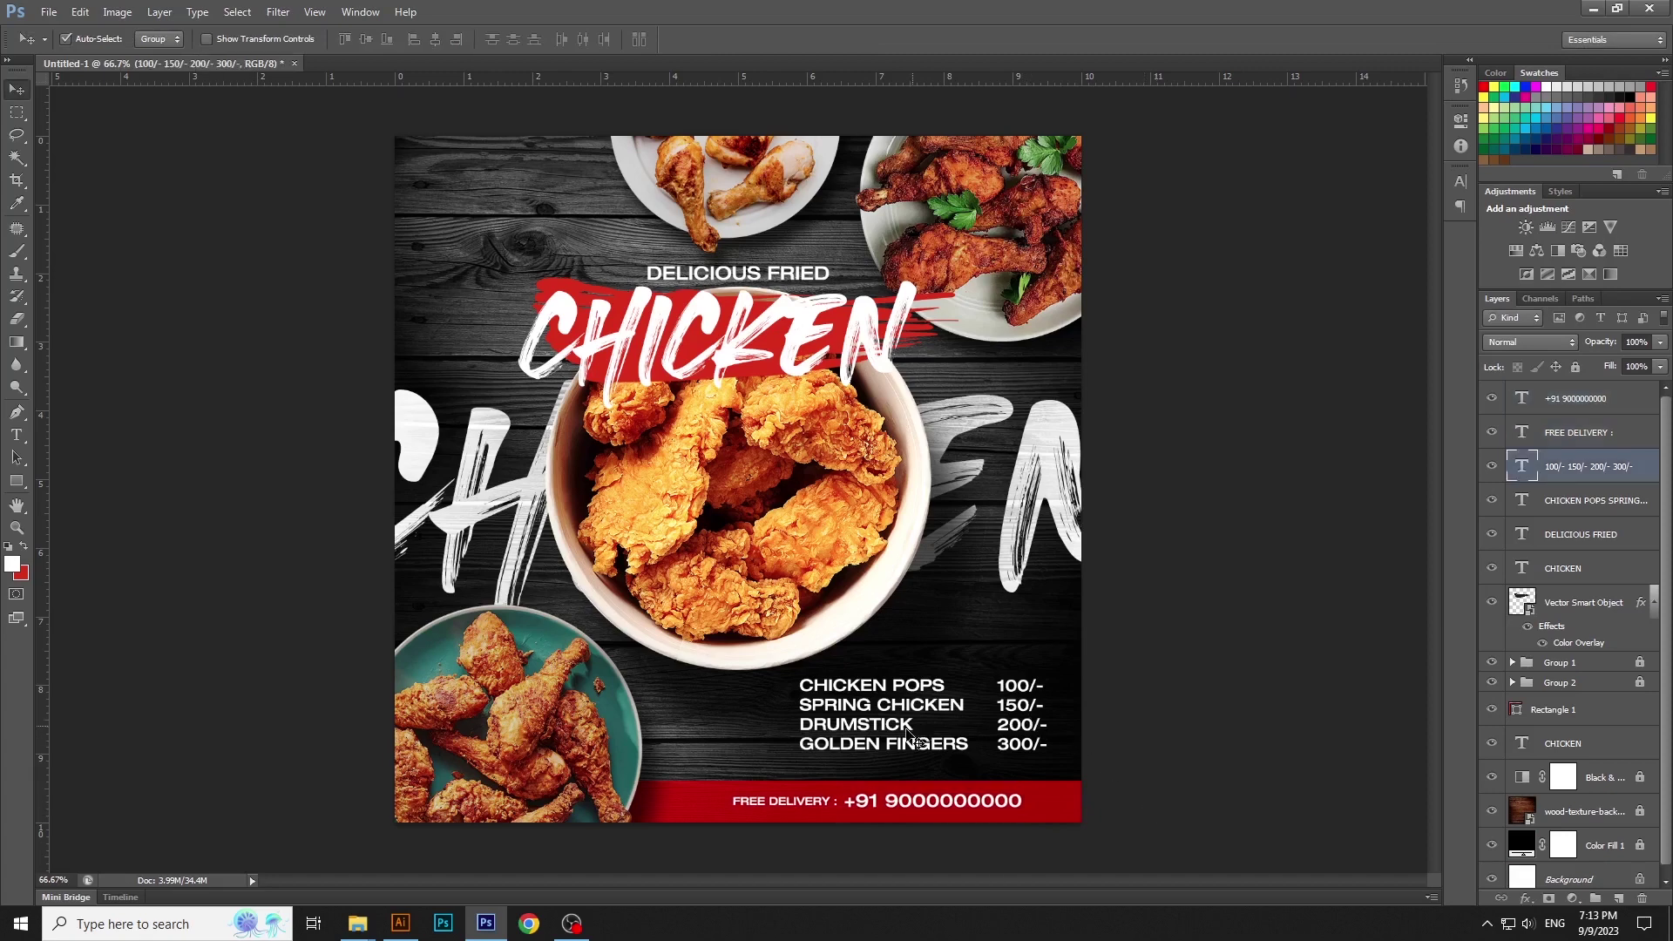
pyautogui.keyDown('shift'); pyautogui.click(915, 723); pyautogui.keyUp('shift')
pyautogui.moveTo(915, 723); pyautogui.dragTo(919, 732)
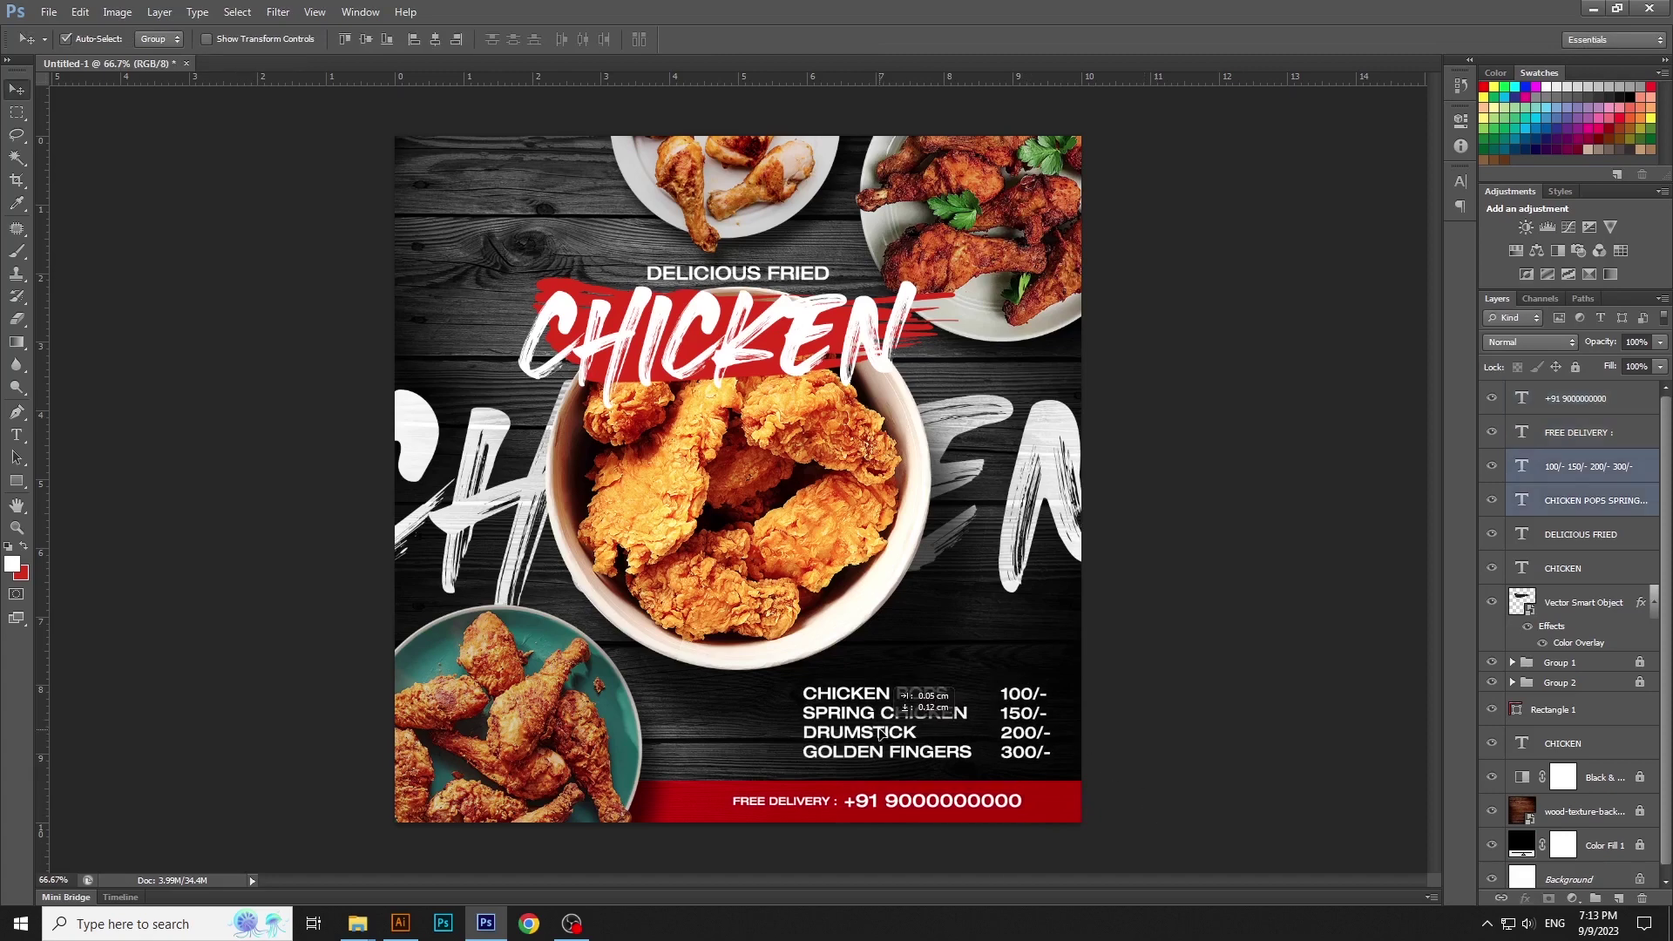
pyautogui.click(1224, 680)
# Toggle the food plate group's visibility off and on, then select Group 2
pyautogui.click(1646, 749)
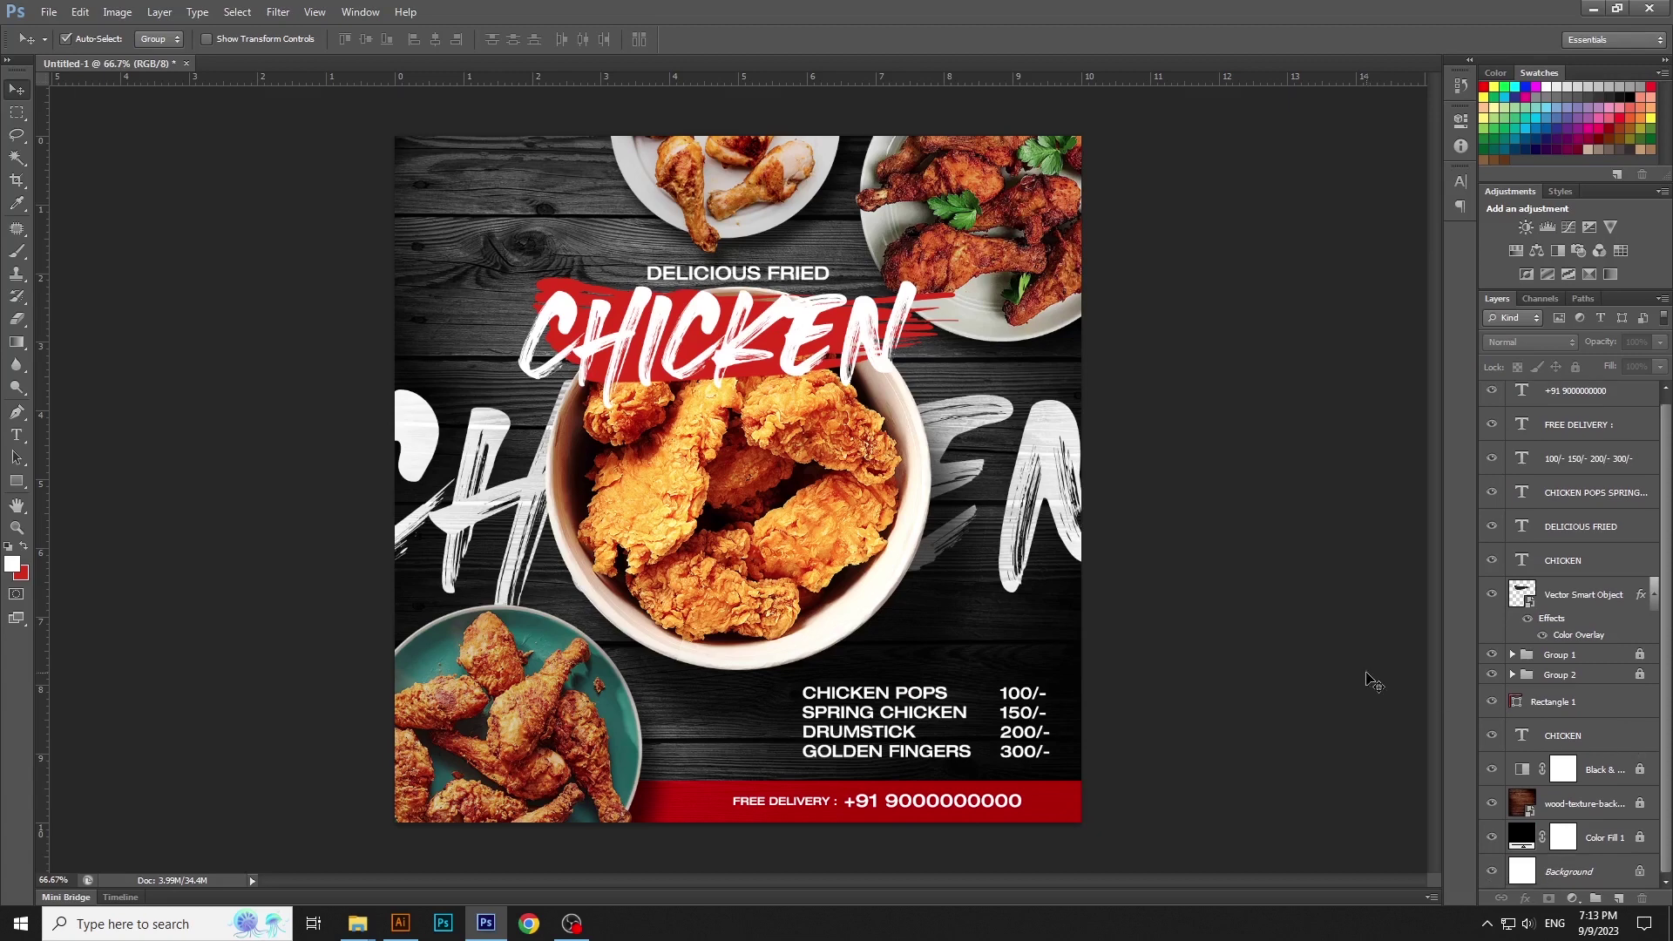
pyautogui.click(1492, 674)
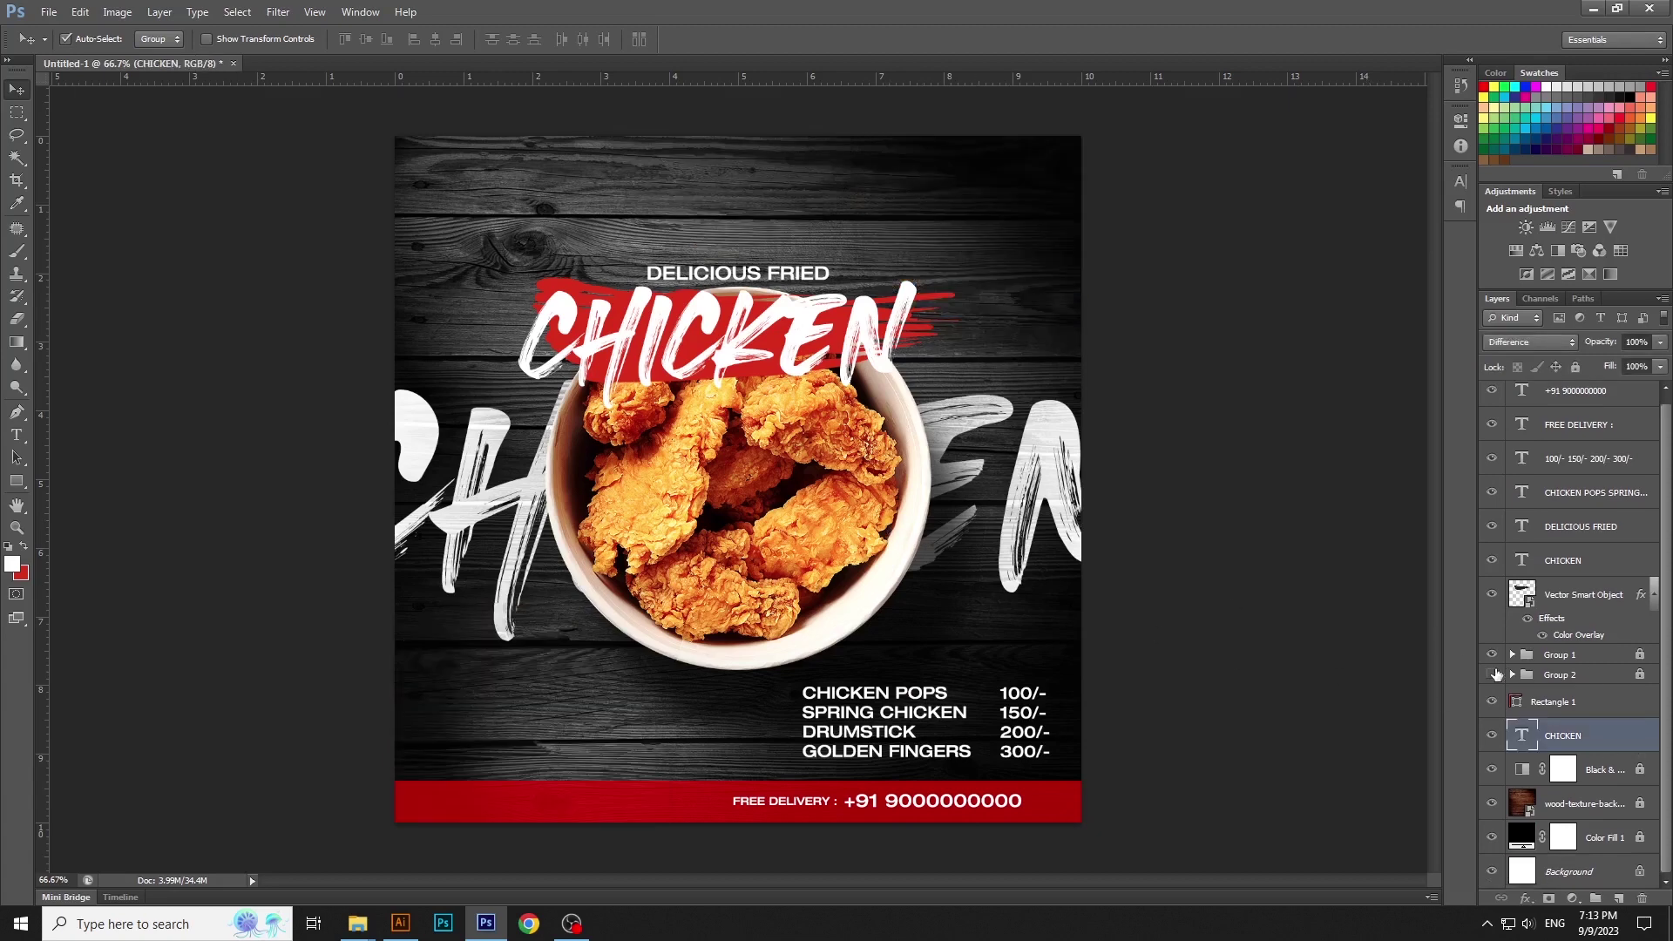
pyautogui.click(1492, 675)
pyautogui.click(1556, 675)
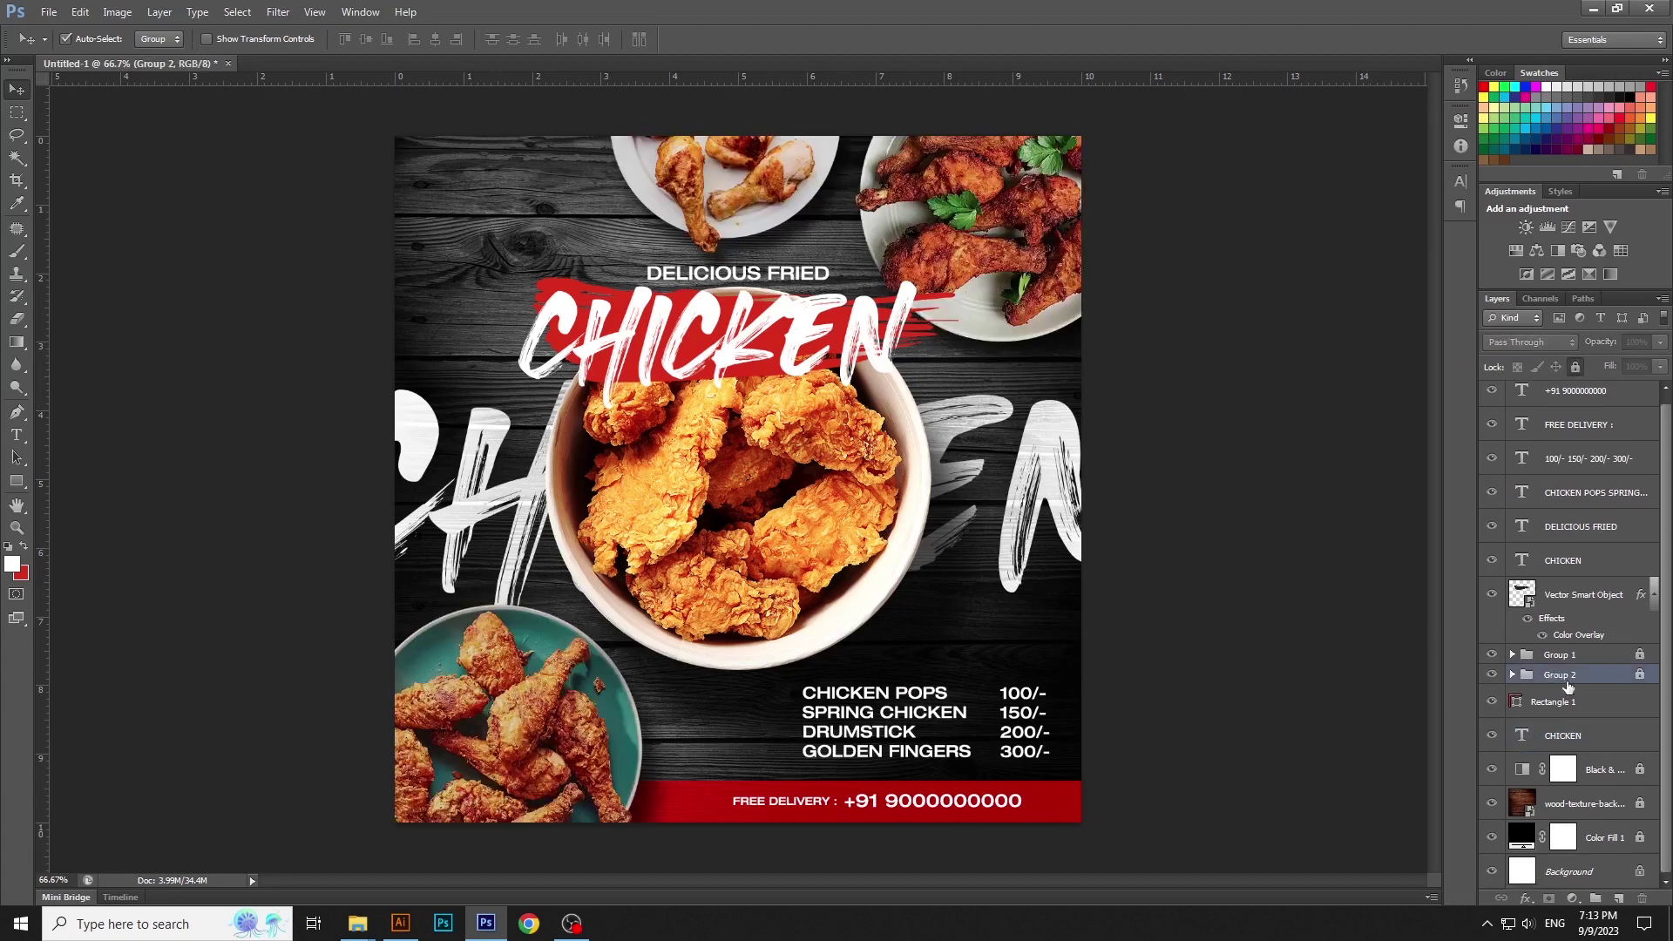
pyautogui.click(1573, 899)
# Add a Curves adjustment layer above the food-plate Group 2 and close its properties
pyautogui.click(1572, 624)
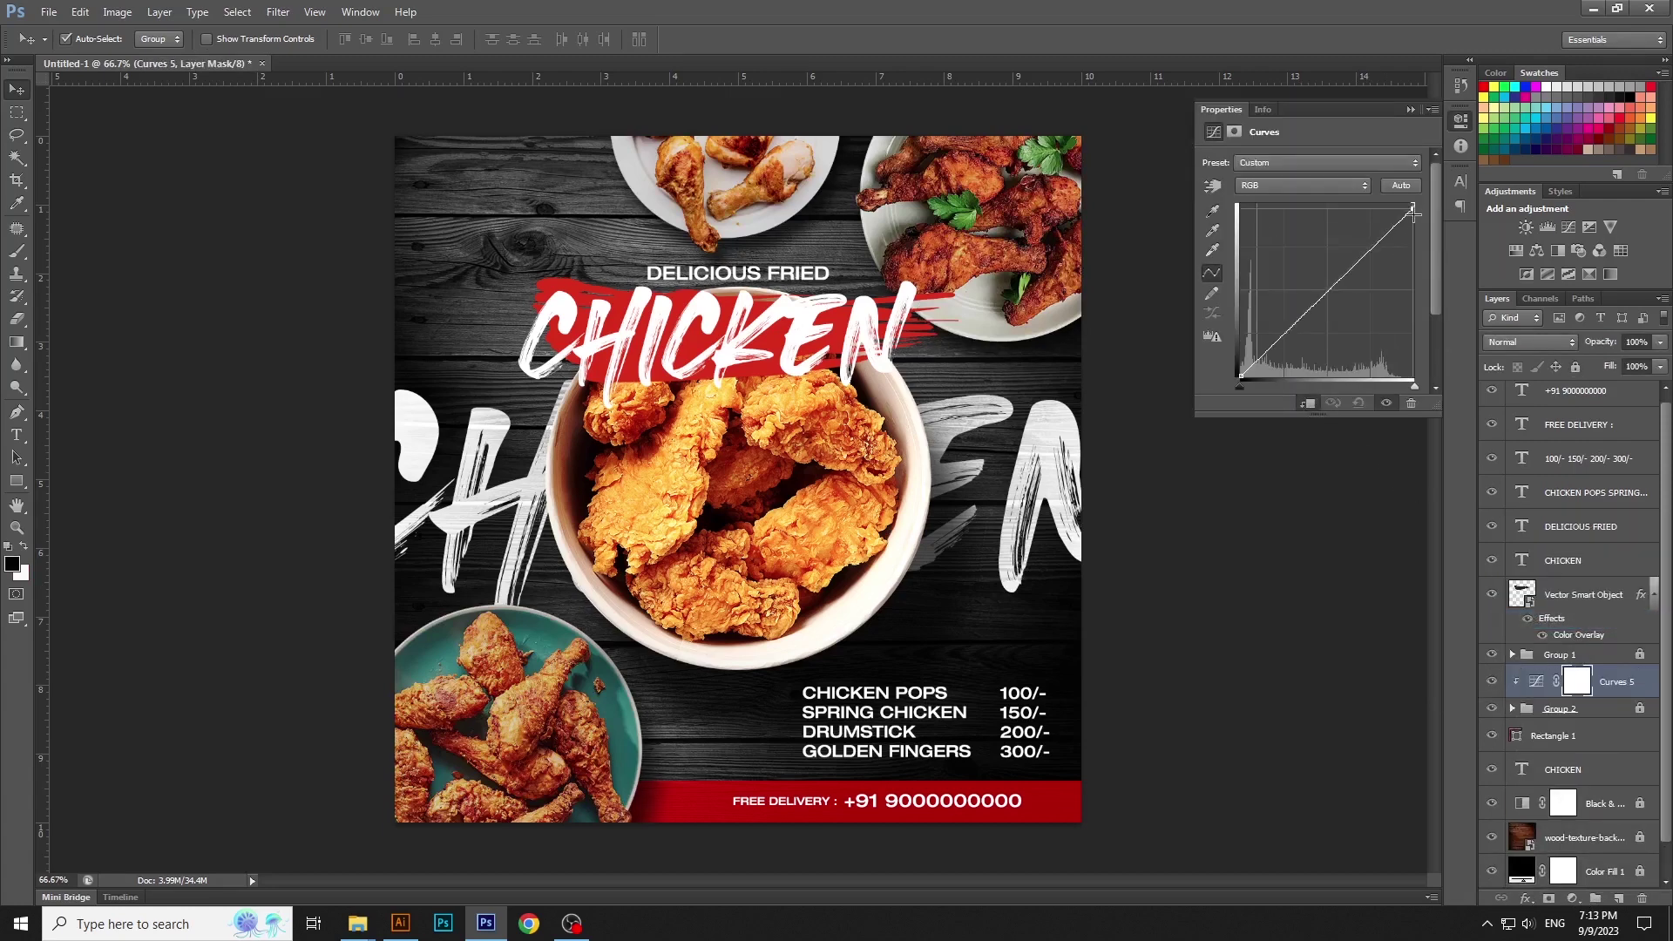
pyautogui.click(1461, 119)
pyautogui.click(1286, 514)
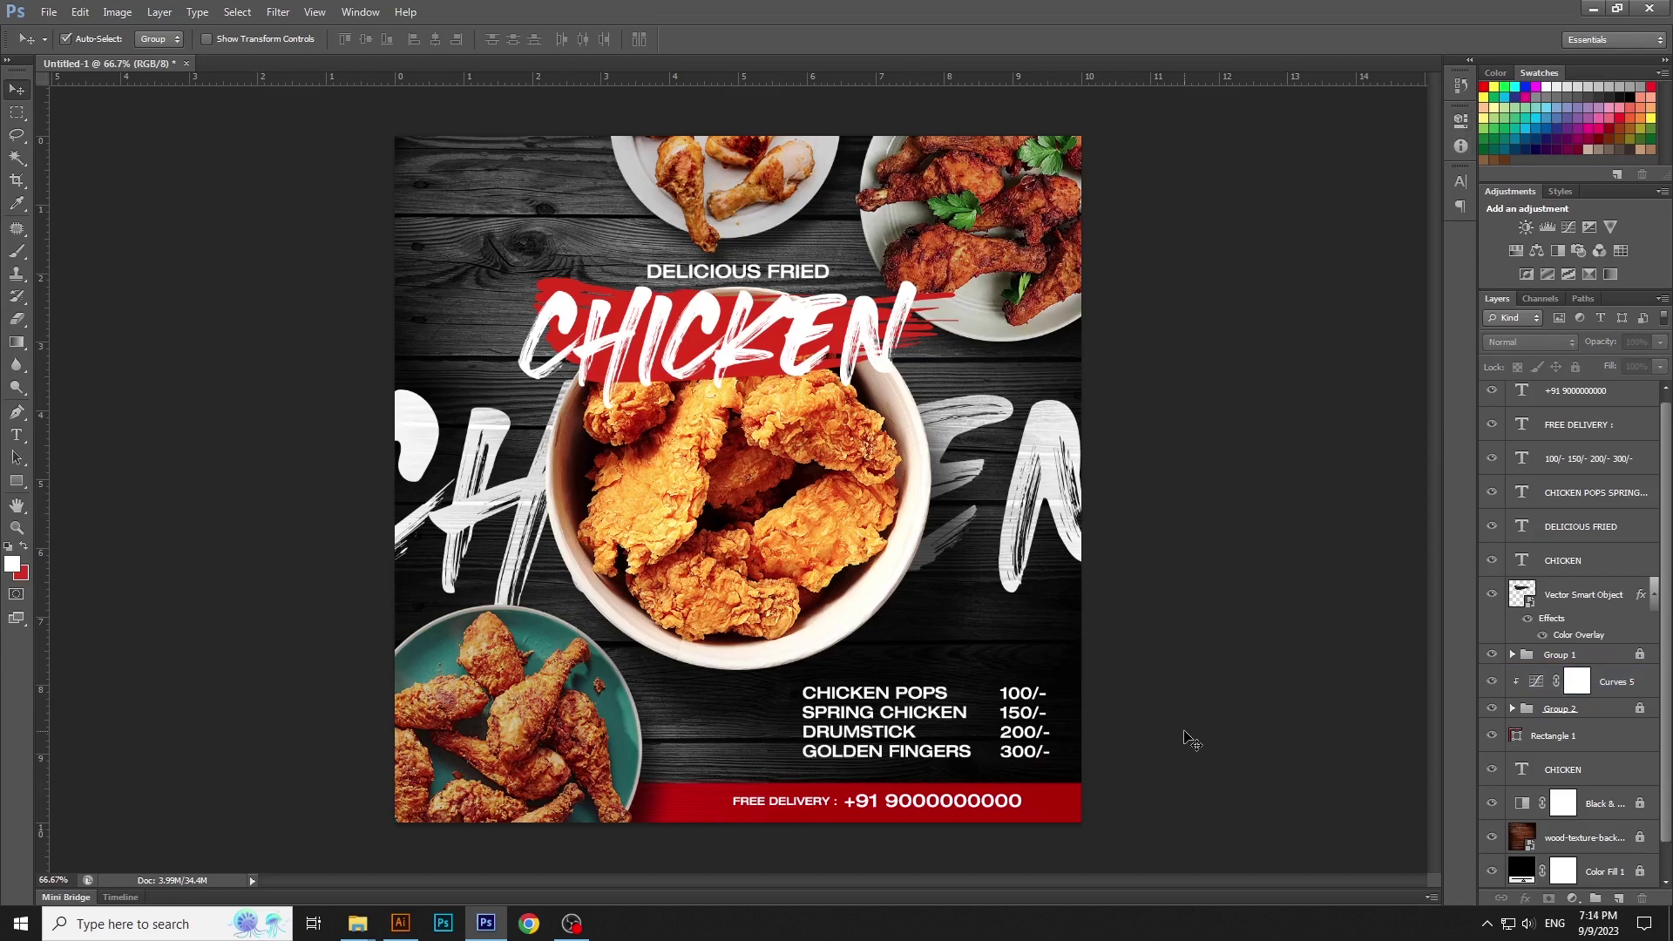
pyautogui.click(1655, 596)
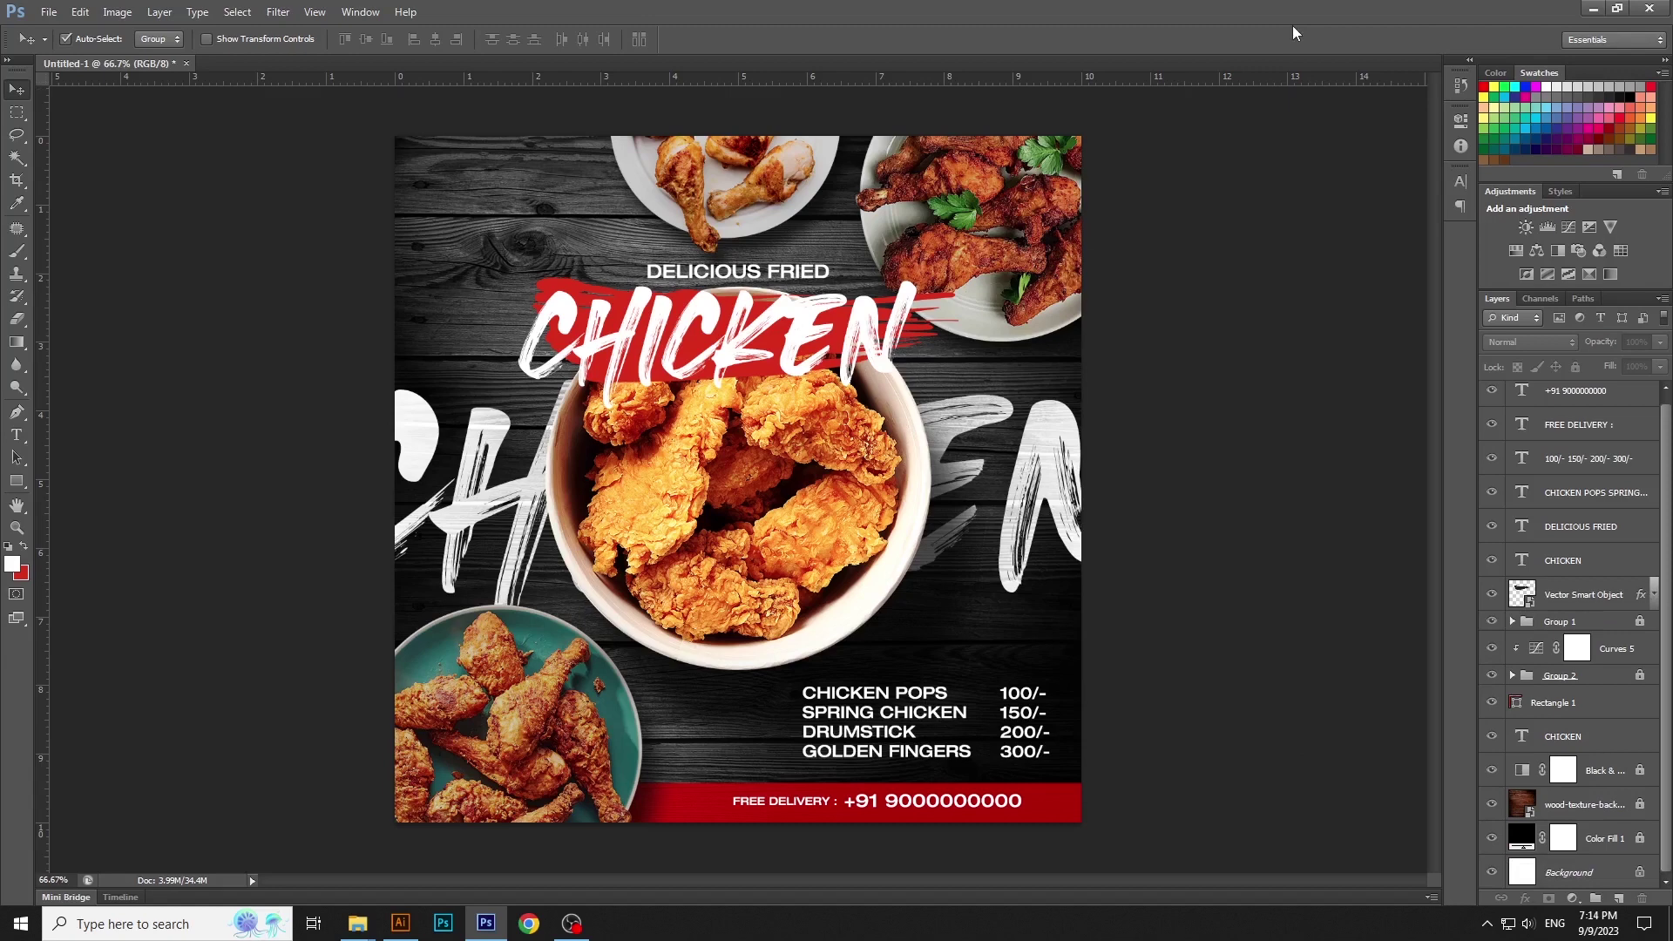